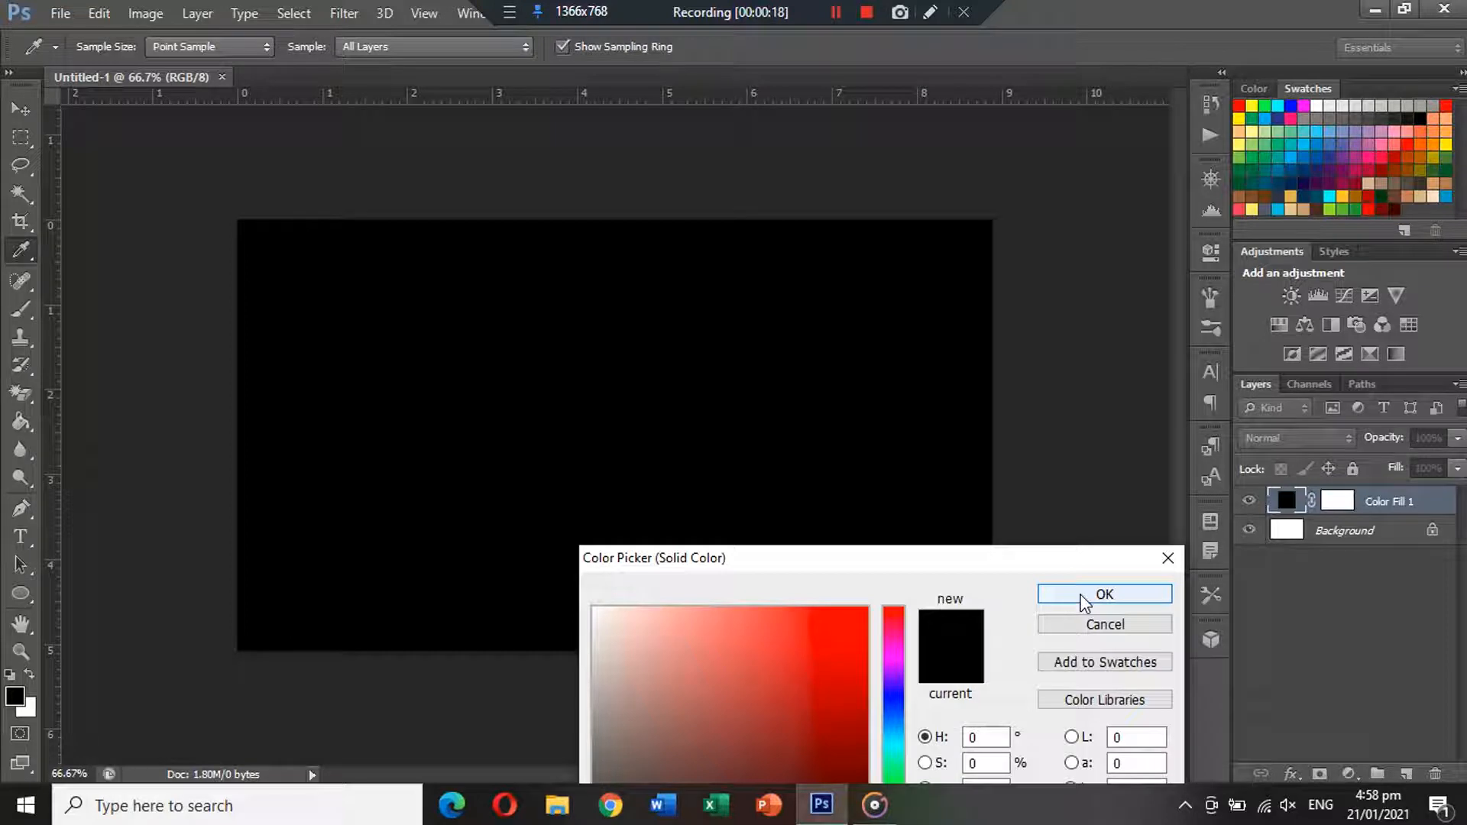
Confirm black in the Color Picker for the new solid fill layer covering the card.
{"action": "left_click", "coordinate": [1084, 598]}
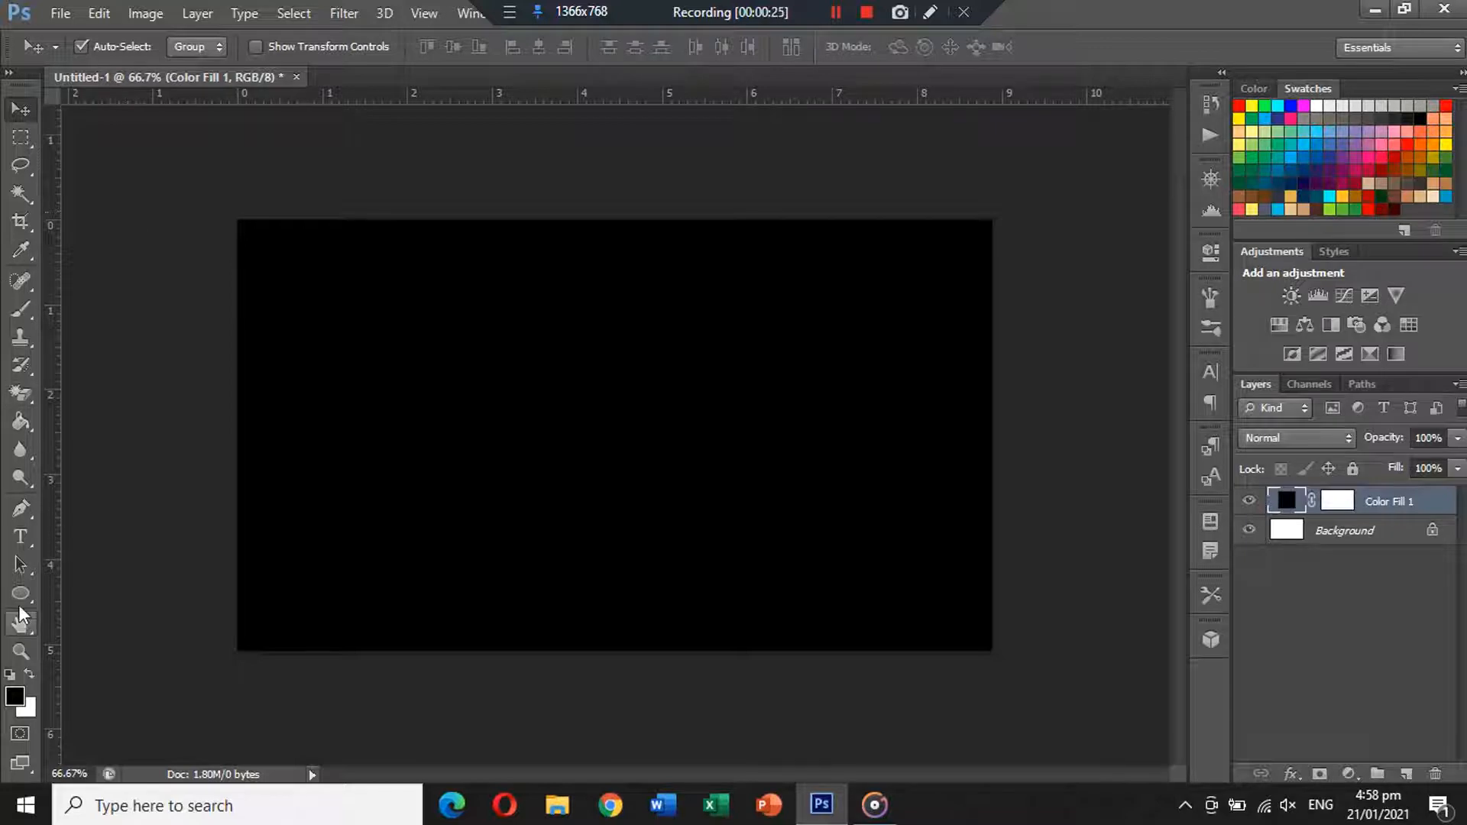
Draw a rectangle over the upper part of the card with the Rectangle Tool.
{"action": "left_click", "coordinate": [21, 591]}
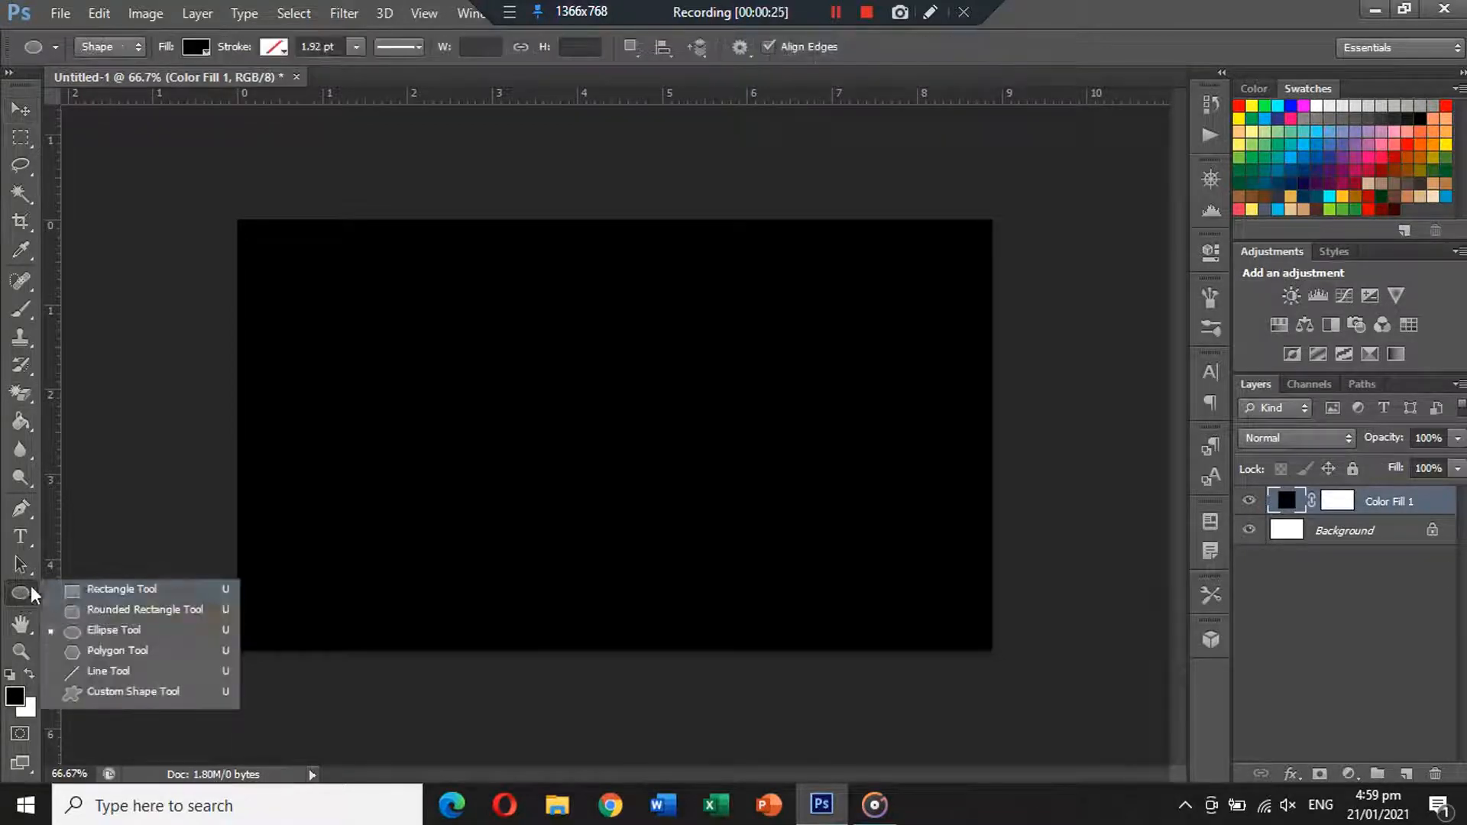
{"action": "left_click", "coordinate": [78, 588]}
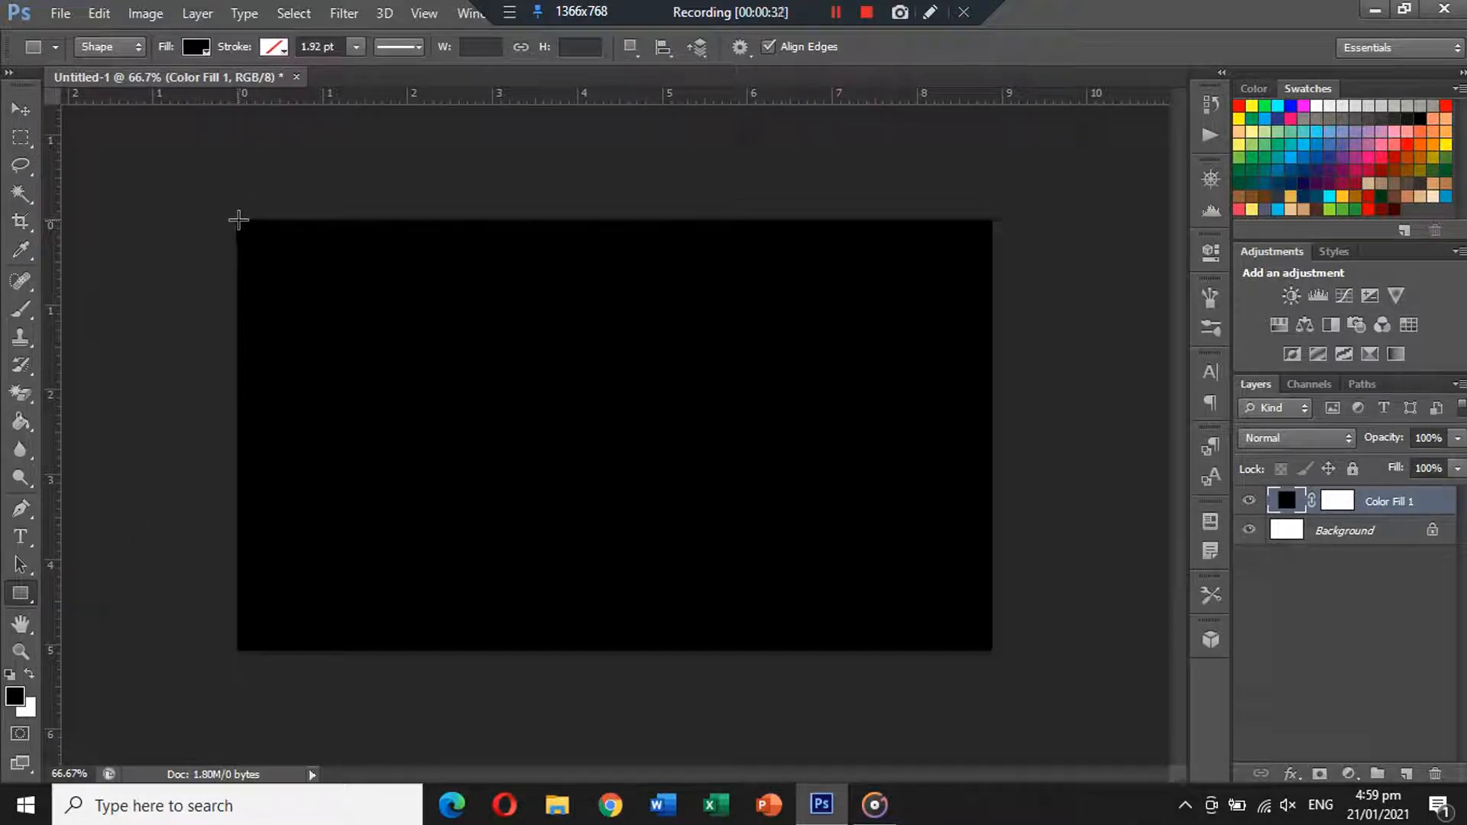
{"action": "left_click_drag", "start_coordinate": [238, 220], "coordinate": [989, 527]}
Resize the rectangle with Free Transform, extending its bottom edge to leave a thin black band.
{"action": "left_click", "coordinate": [21, 110]}
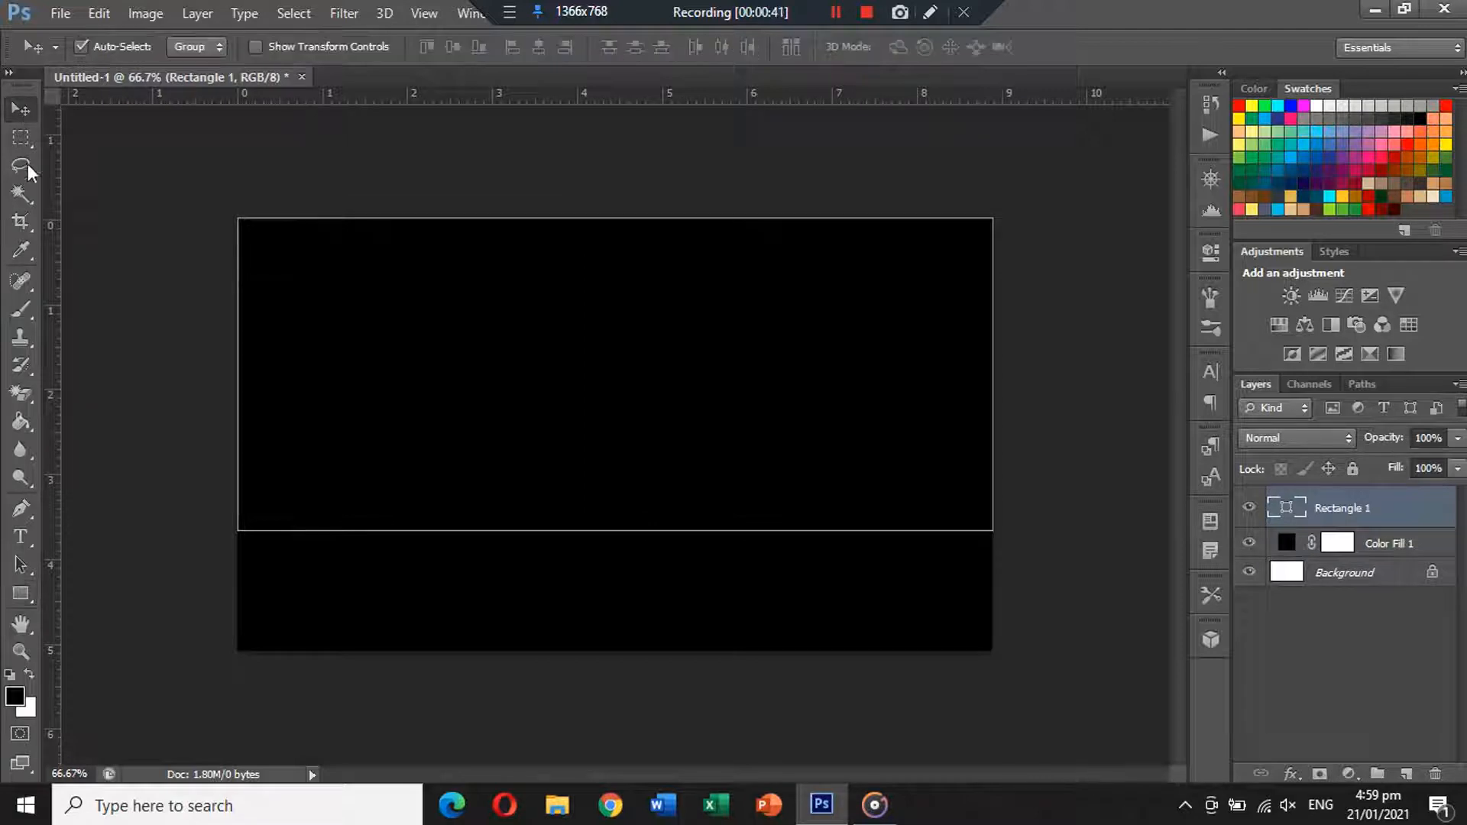
{"action": "key", "text": "ctrl+t"}
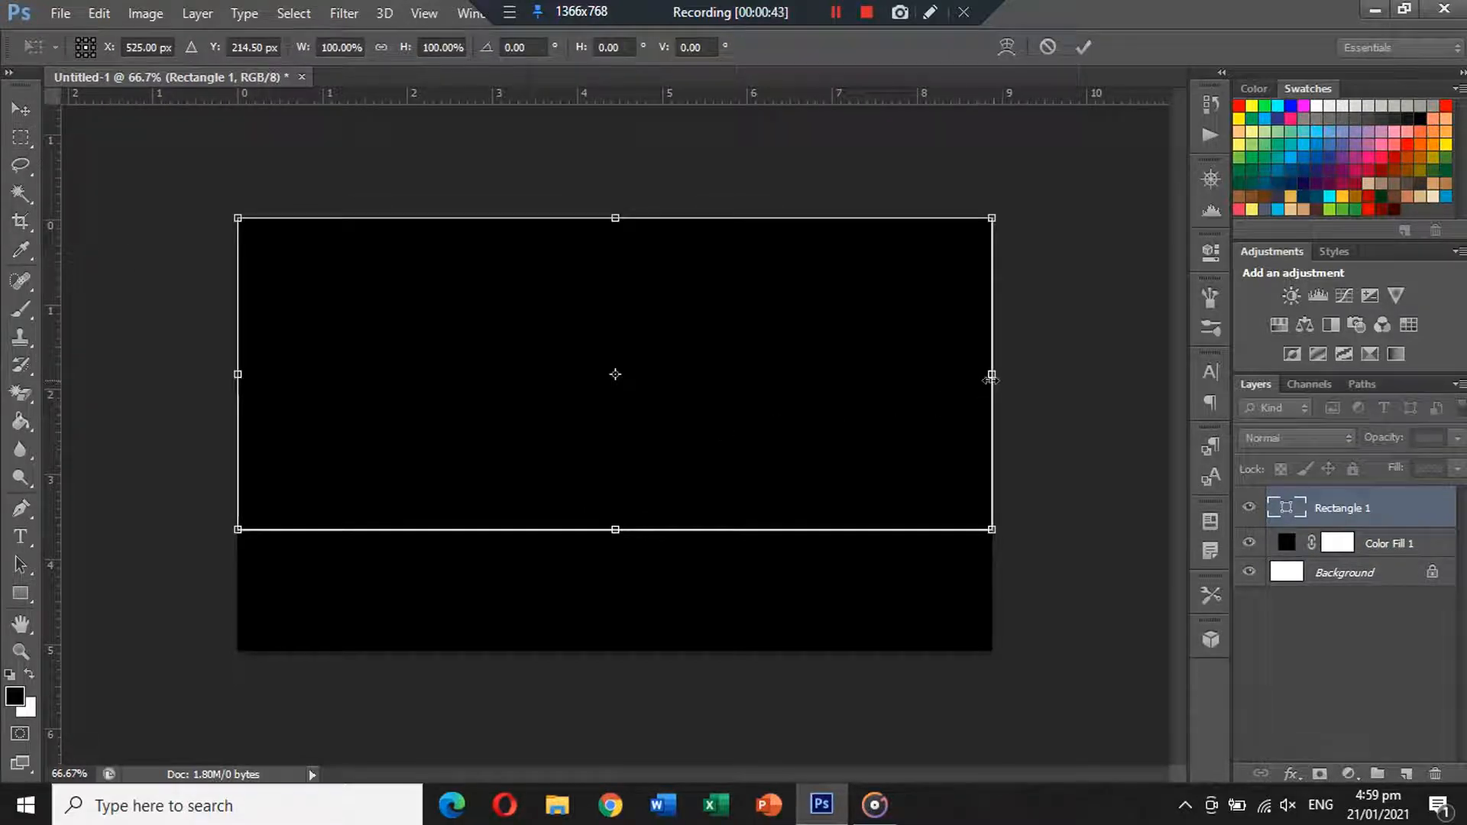
{"action": "mouse_move", "coordinate": [990, 378]}
{"action": "left_mouse_down"}
{"action": "mouse_move", "coordinate": [979, 376]}
{"action": "mouse_move", "coordinate": [990, 376]}
{"action": "left_mouse_up"}
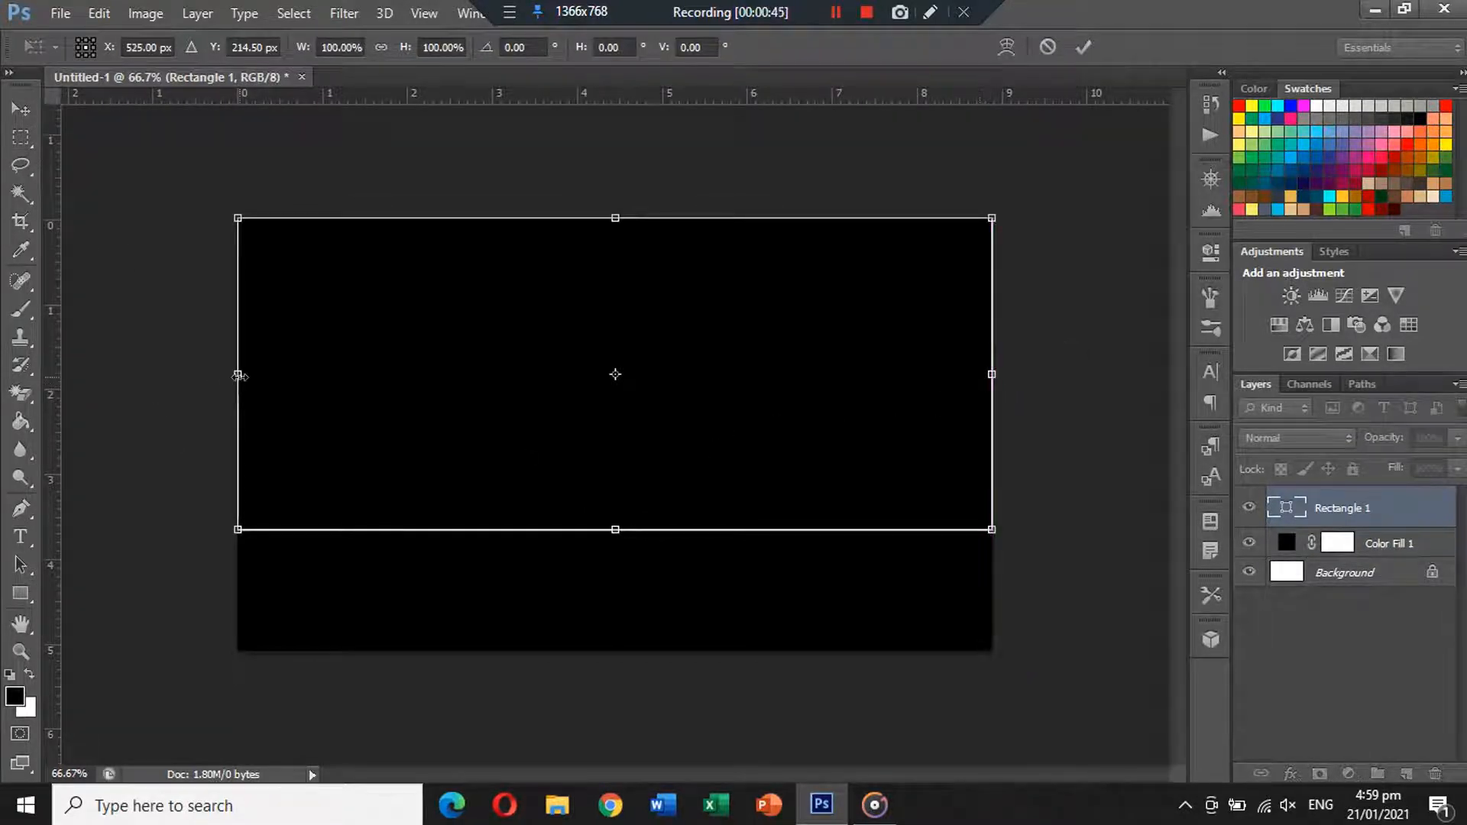
{"action": "left_click_drag", "start_coordinate": [239, 375], "coordinate": [238, 375]}
{"action": "left_click_drag", "start_coordinate": [615, 218], "coordinate": [615, 220]}
{"action": "left_click_drag", "start_coordinate": [618, 530], "coordinate": [618, 552]}
{"action": "key", "text": "Return"}
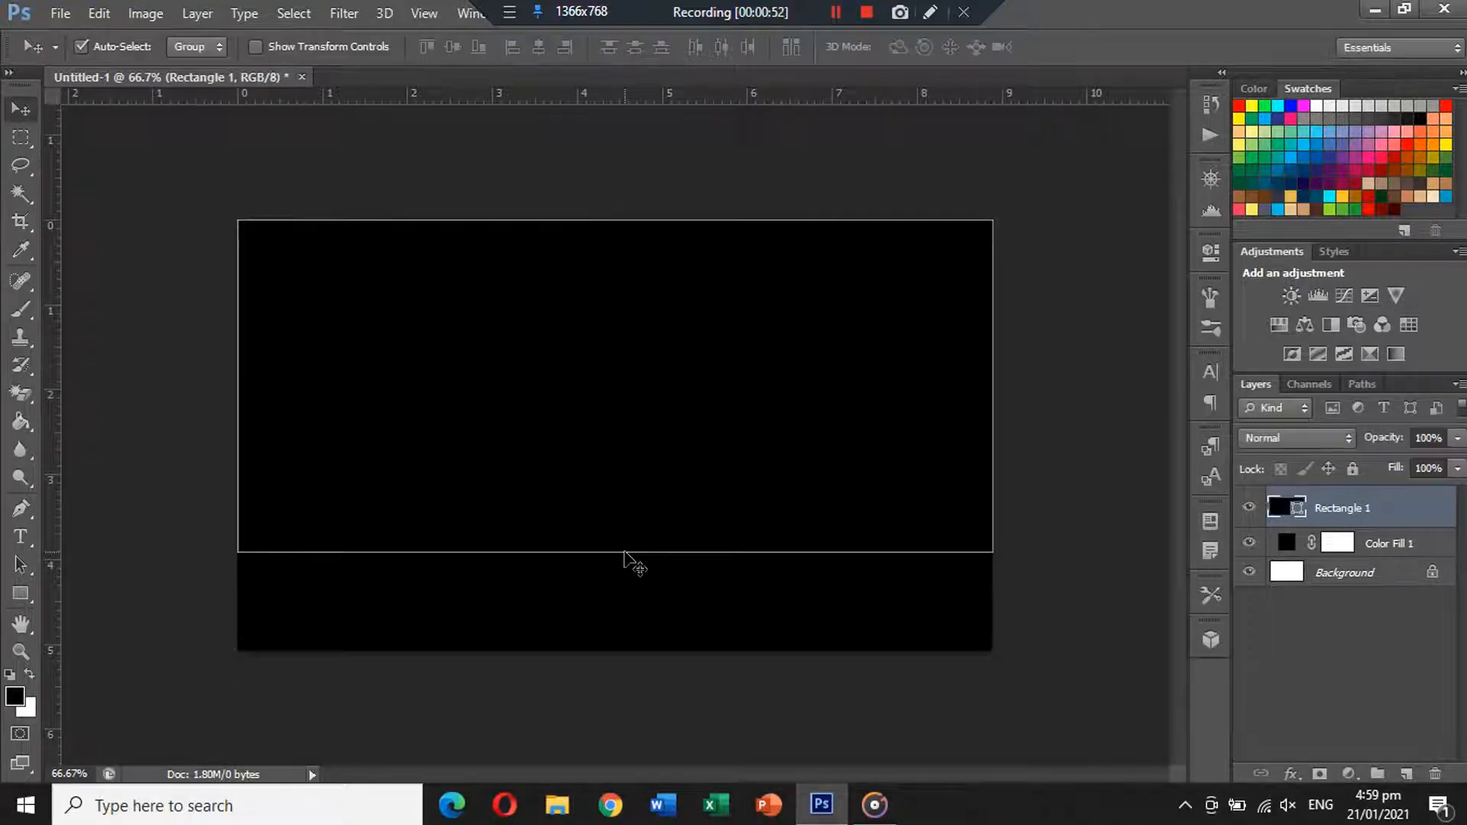
Set the foreground colour and the rectangle's fill to red, then deselect the layer.
{"action": "left_click", "coordinate": [15, 697]}
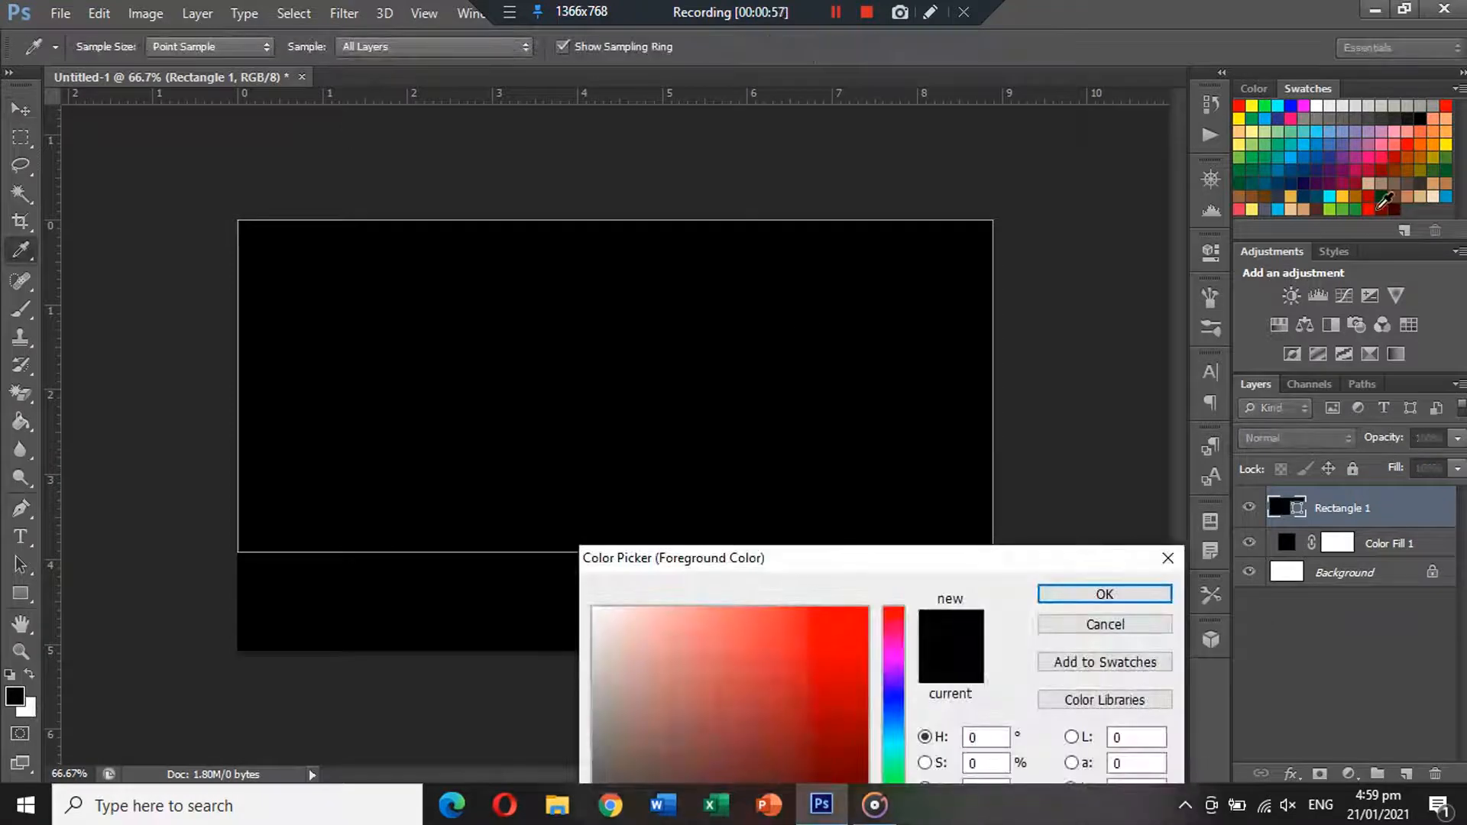
{"action": "left_click", "coordinate": [1376, 207]}
{"action": "left_click", "coordinate": [1127, 596]}
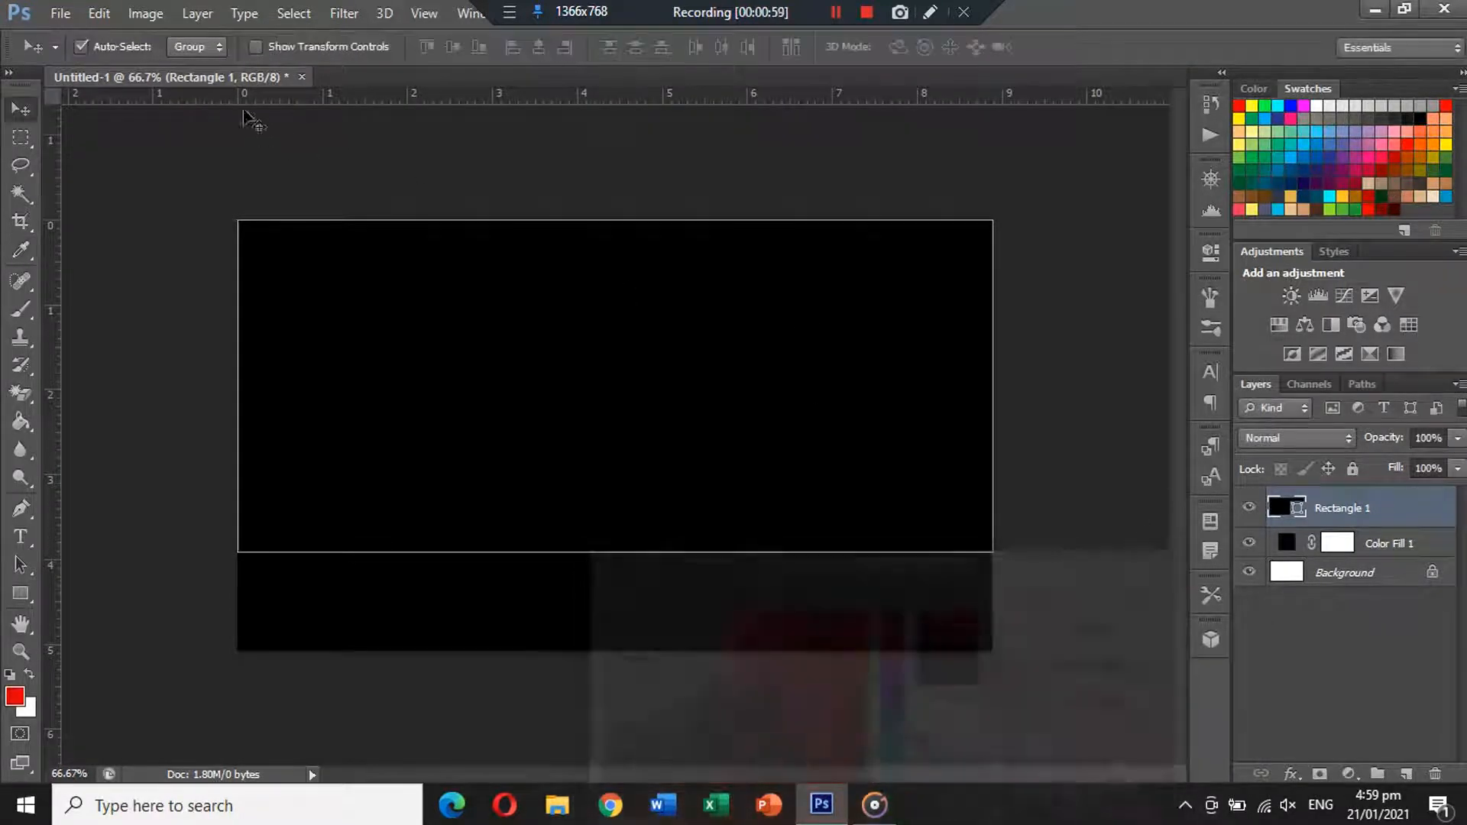
{"action": "left_click", "coordinate": [20, 593]}
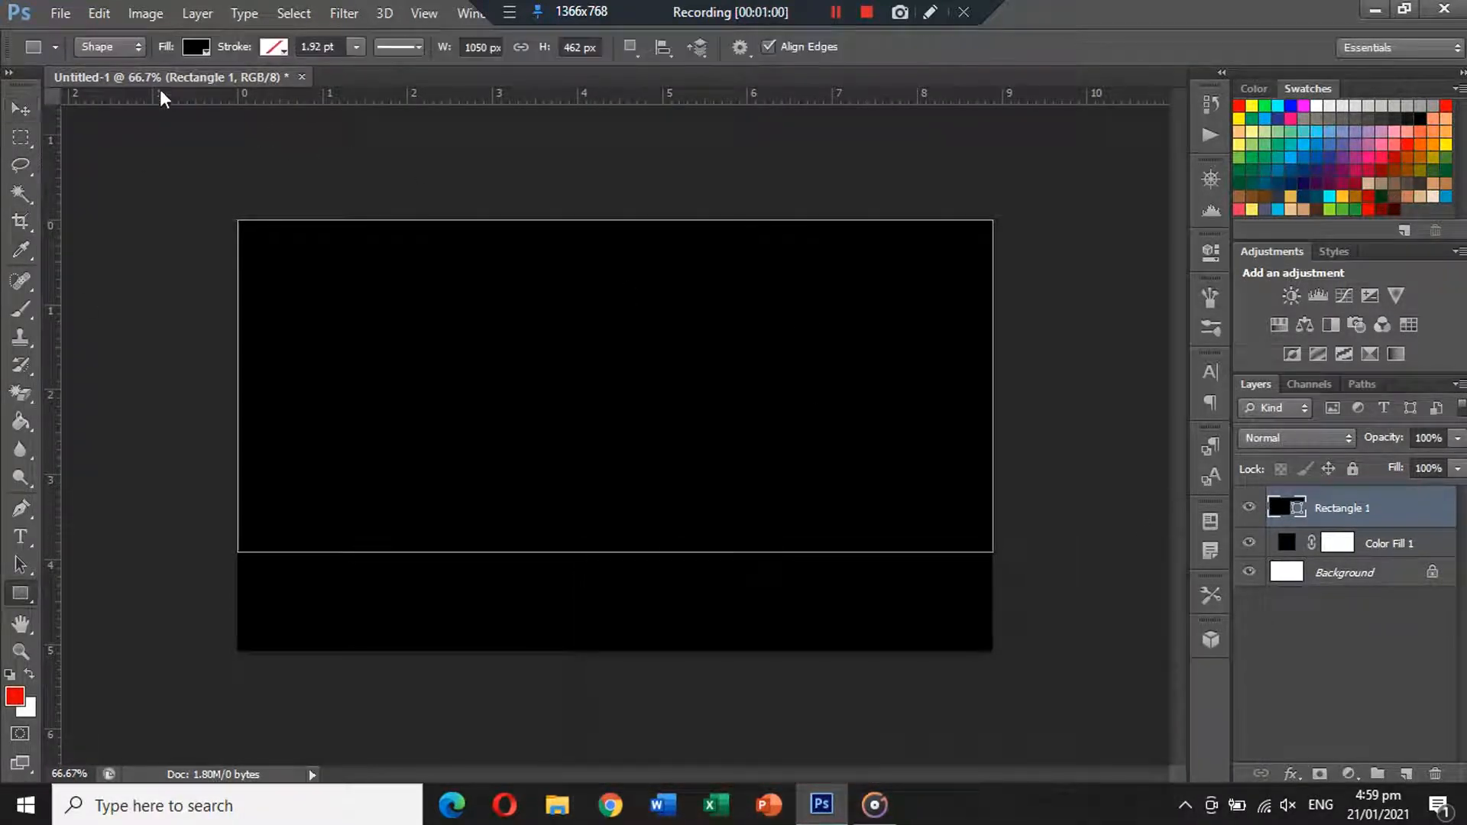
{"action": "left_click", "coordinate": [197, 49]}
{"action": "left_click", "coordinate": [91, 151]}
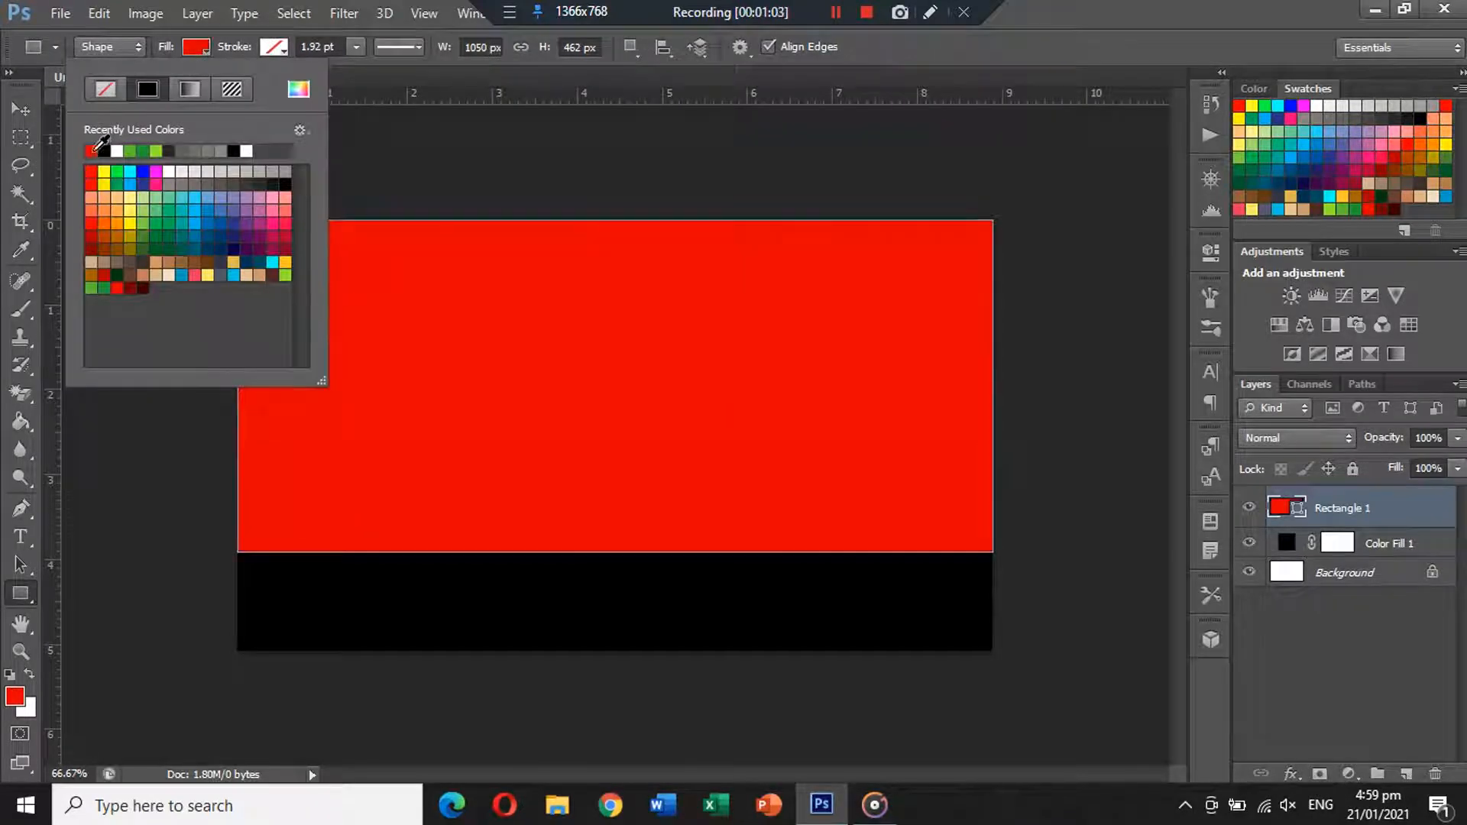
{"action": "left_click", "coordinate": [19, 108]}
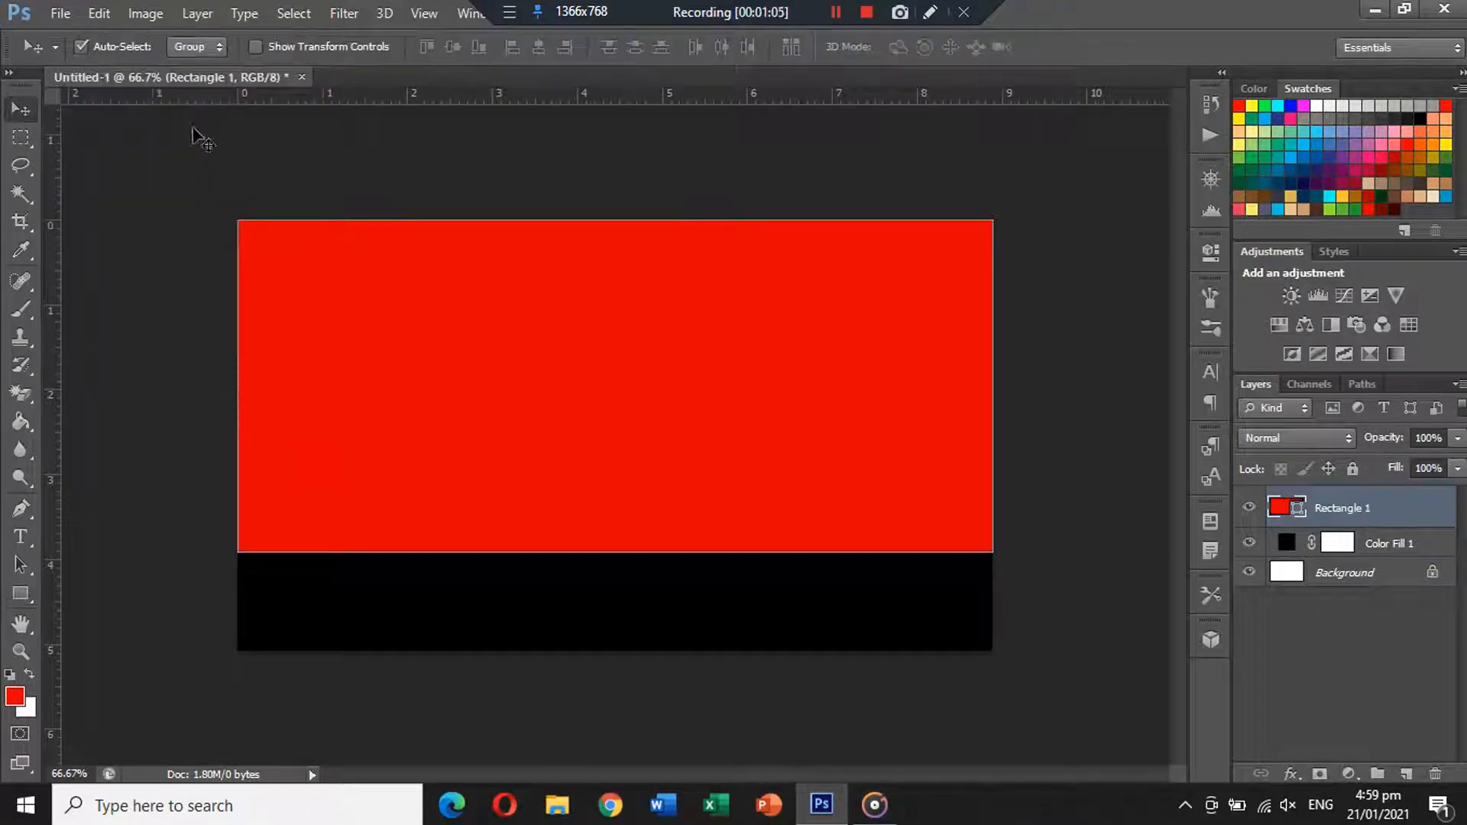
{"action": "left_click", "coordinate": [386, 153]}
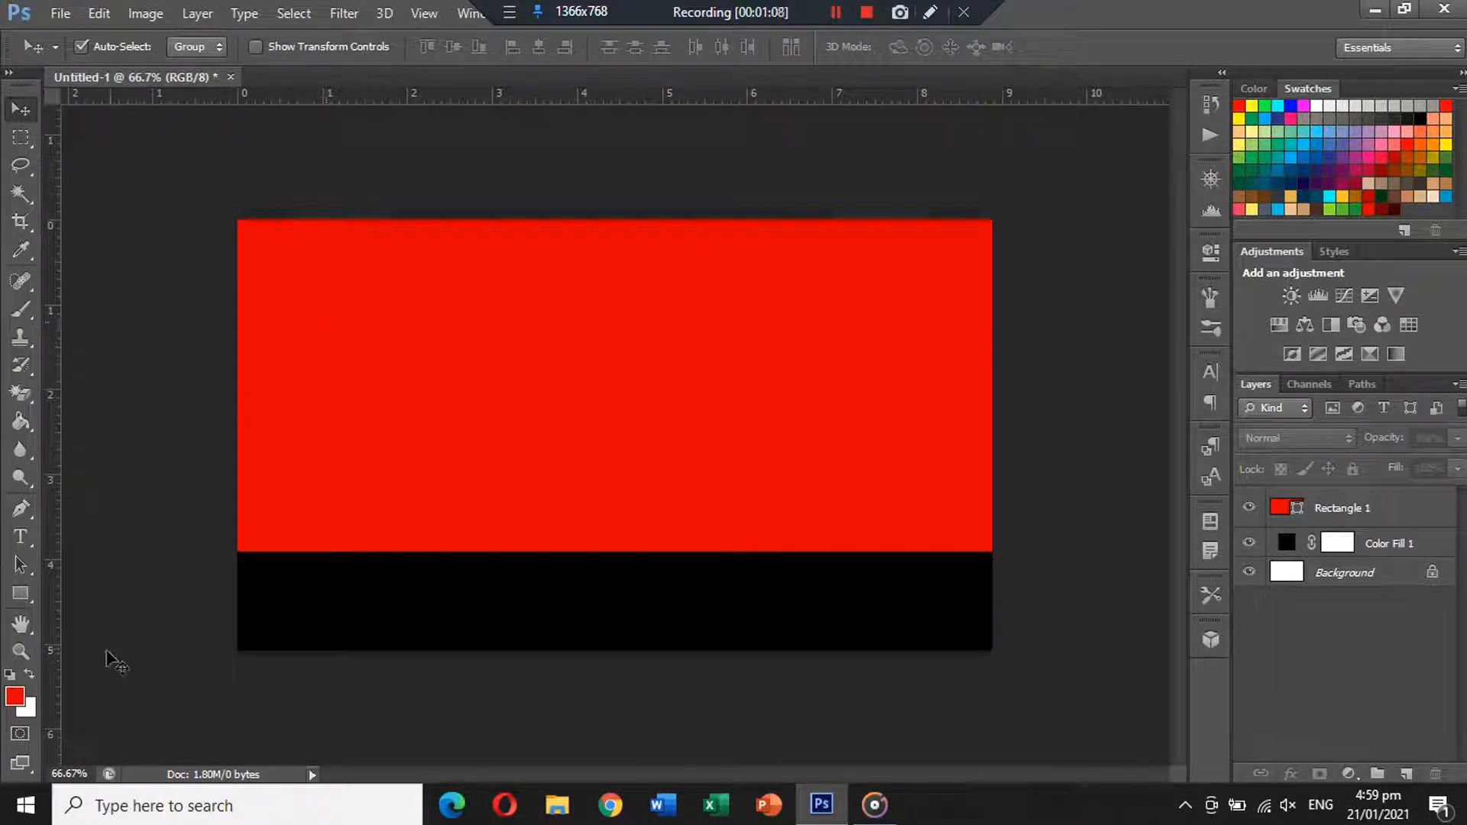
Draw a black circle with the Ellipse Tool and move it onto the card's left edge.
{"action": "left_click", "coordinate": [21, 593]}
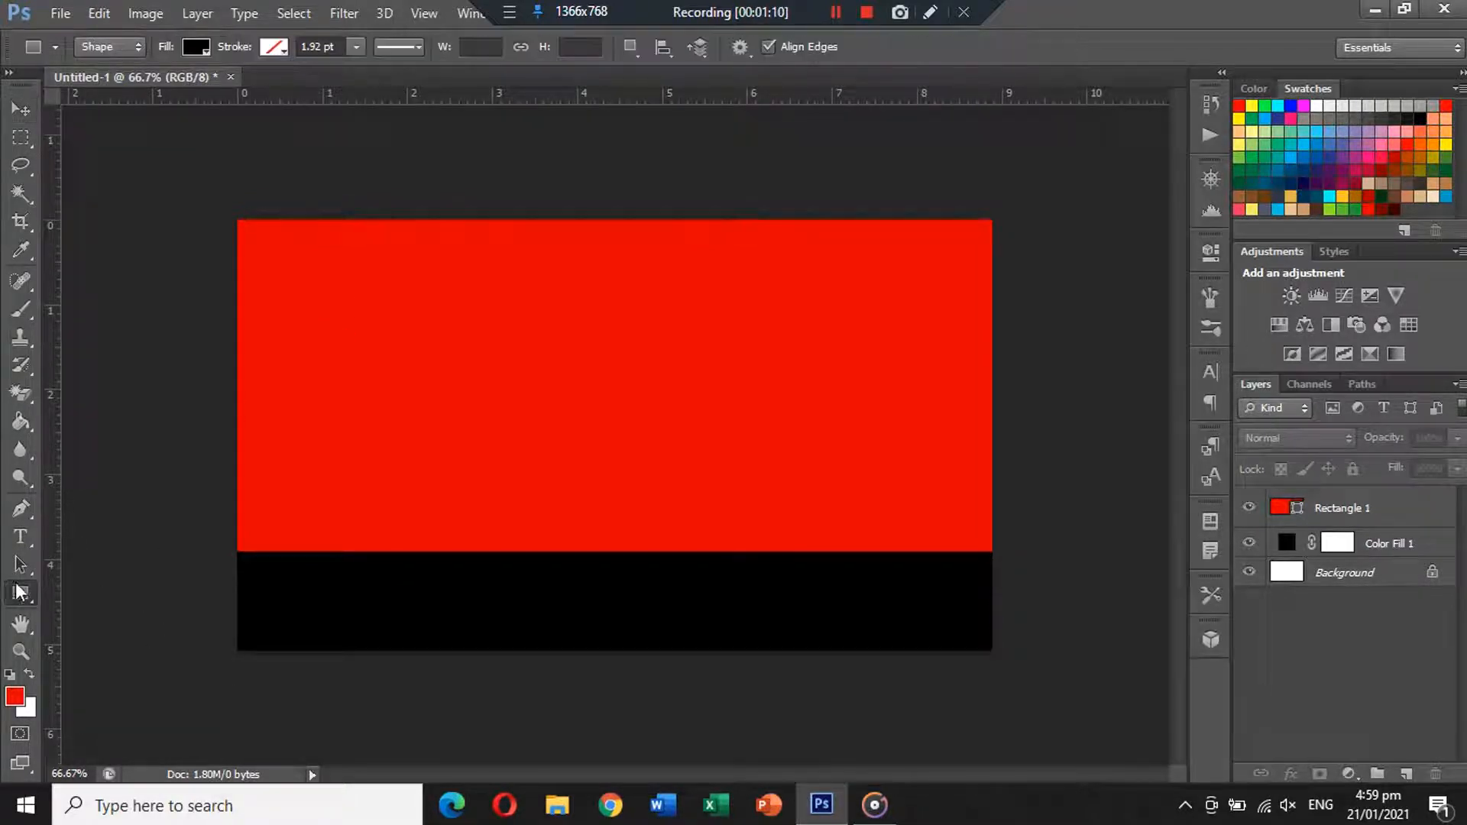
{"action": "left_click", "coordinate": [105, 631]}
{"action": "left_click_drag", "start_coordinate": [363, 273], "coordinate": [709, 612]}
{"action": "left_click", "coordinate": [21, 109]}
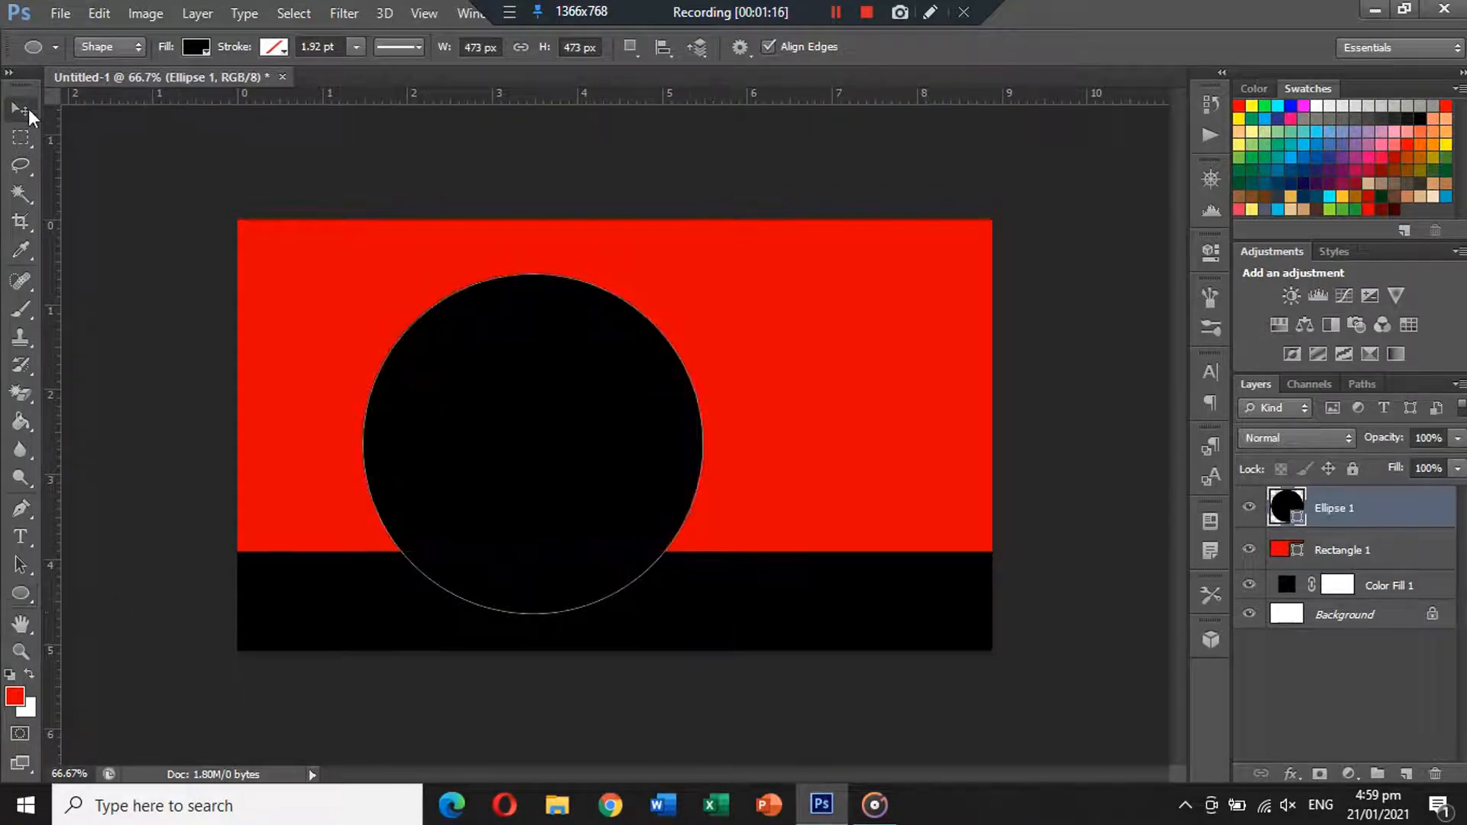
{"action": "left_click_drag", "start_coordinate": [491, 383], "coordinate": [252, 396]}
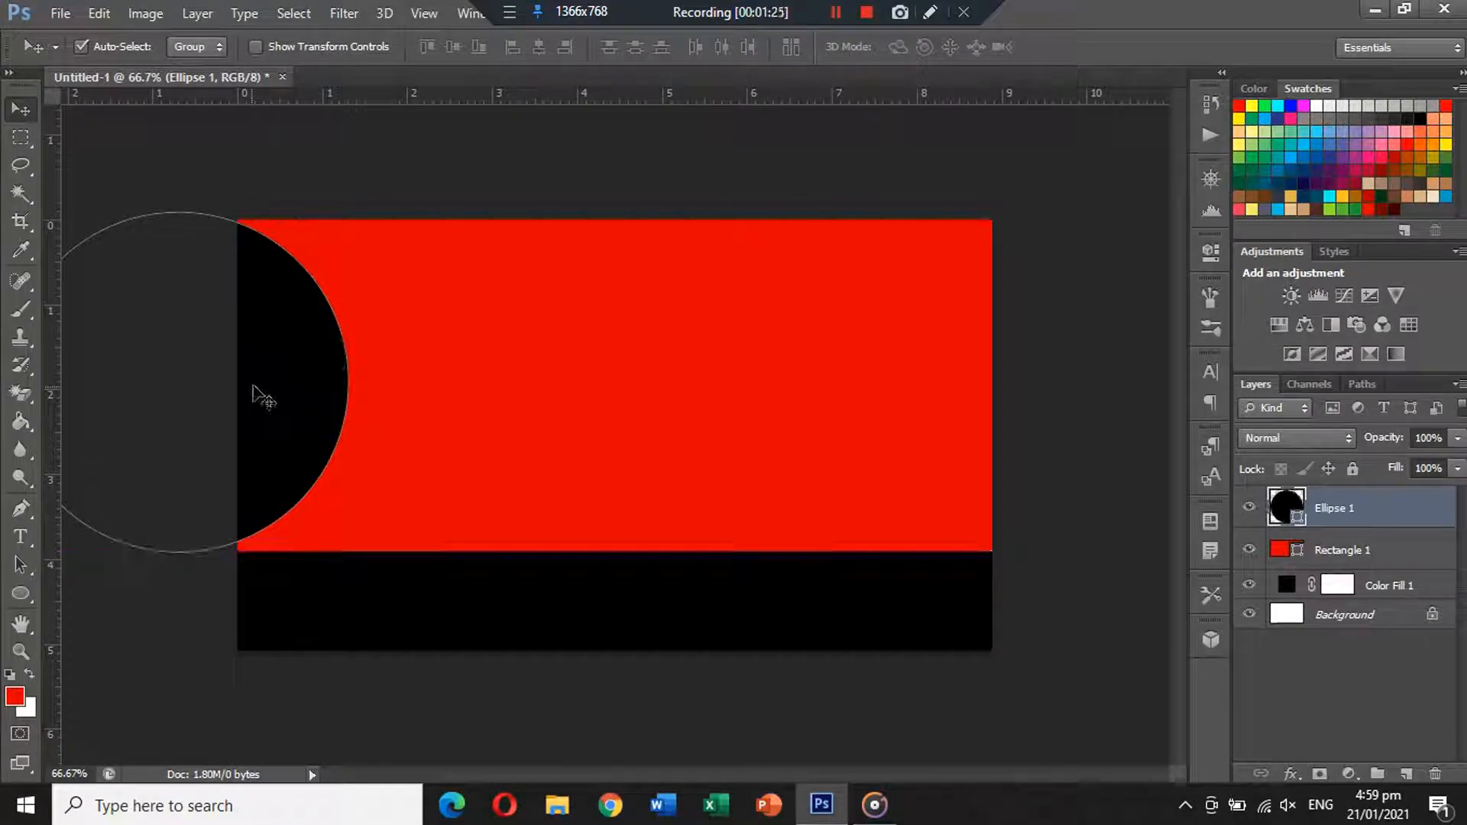
Enlarge the circle slightly with Ctrl+T and shift it down.
{"action": "key", "text": "ctrl+t"}
{"action": "left_click_drag", "start_coordinate": [337, 562], "coordinate": [347, 563]}
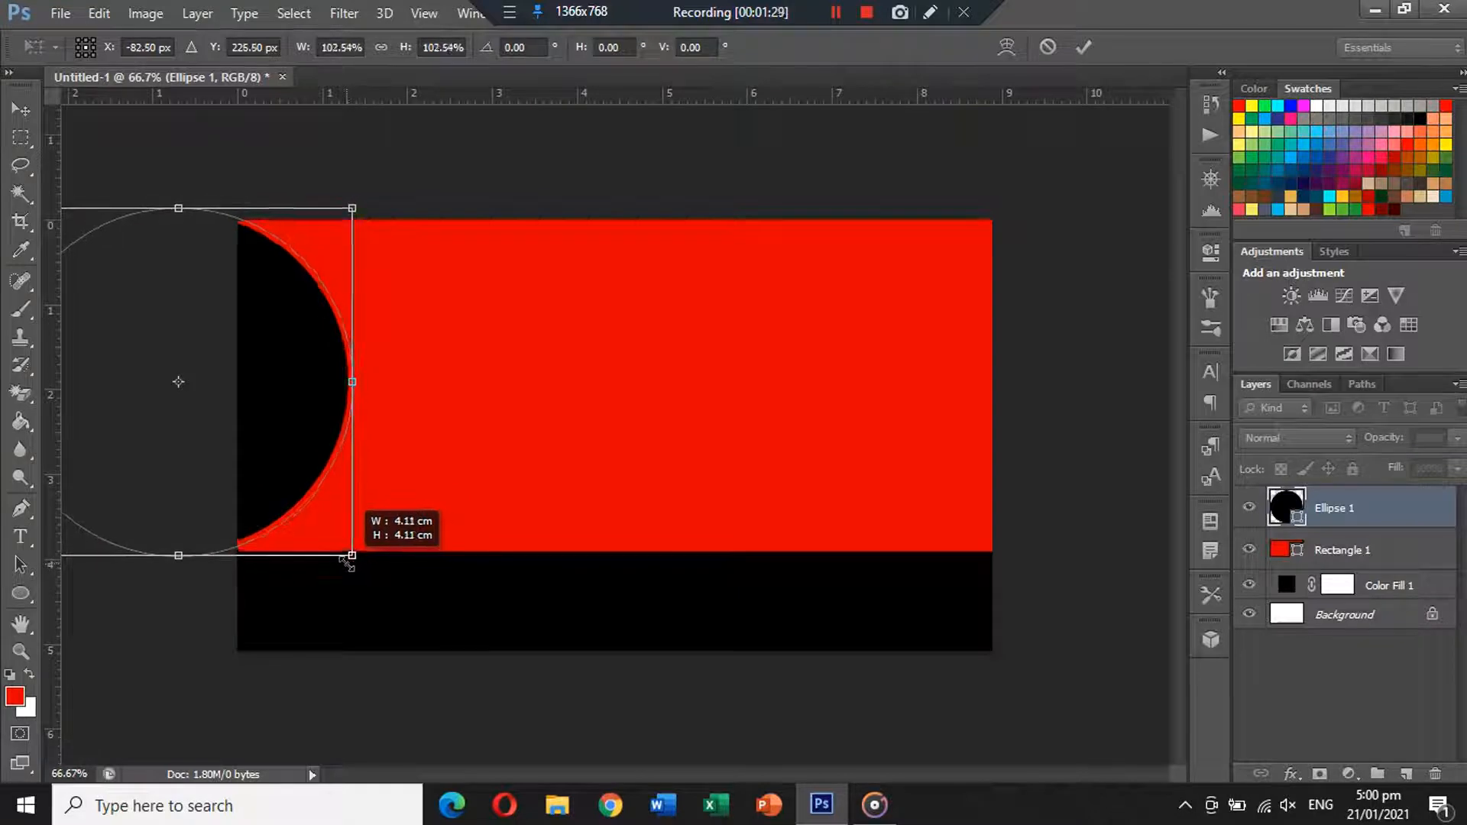
{"action": "left_click_drag", "start_coordinate": [295, 442], "coordinate": [298, 456]}
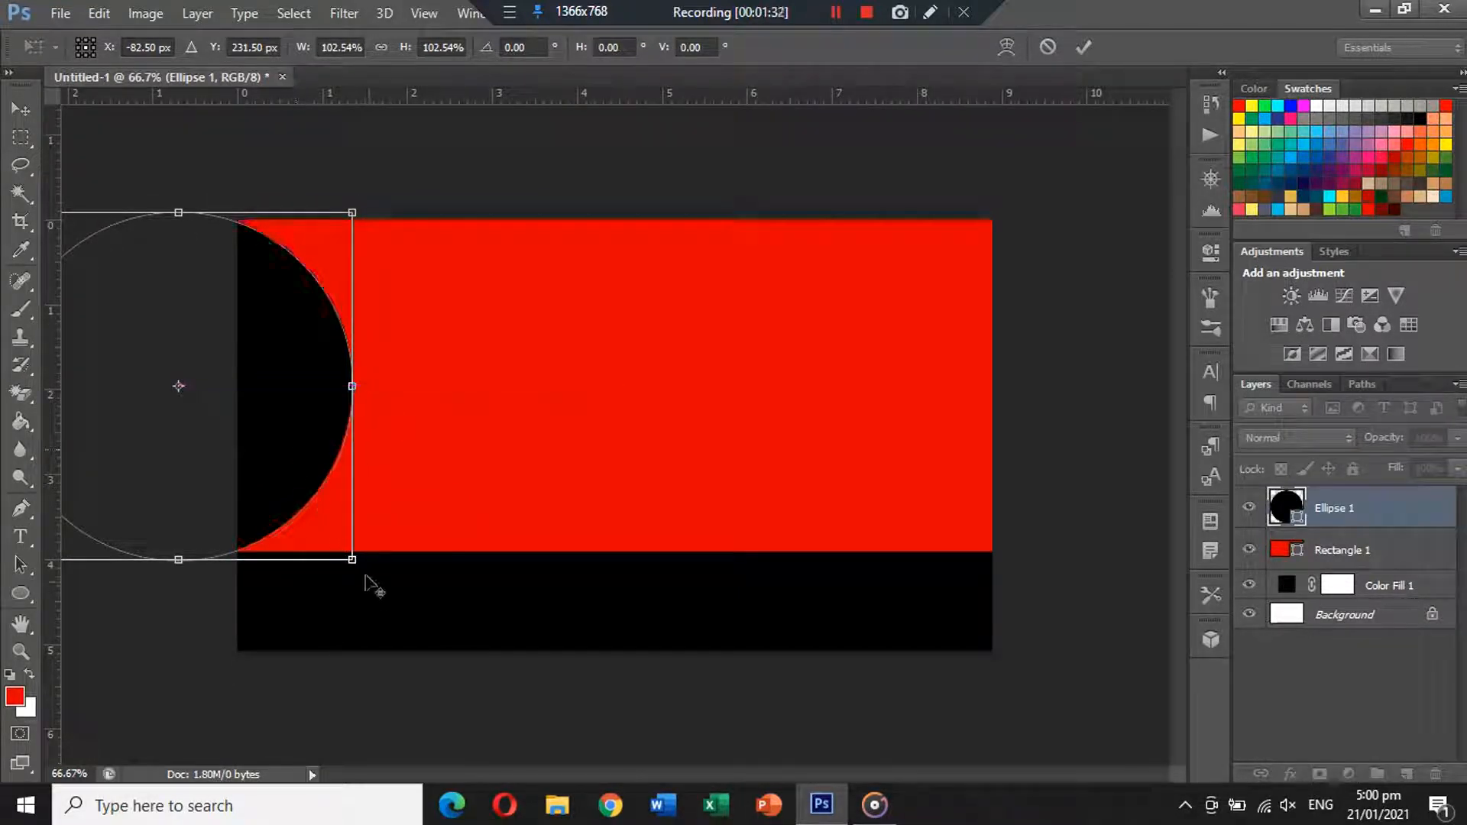
{"action": "left_click_drag", "start_coordinate": [353, 562], "coordinate": [359, 571]}
{"action": "key", "text": "Return"}
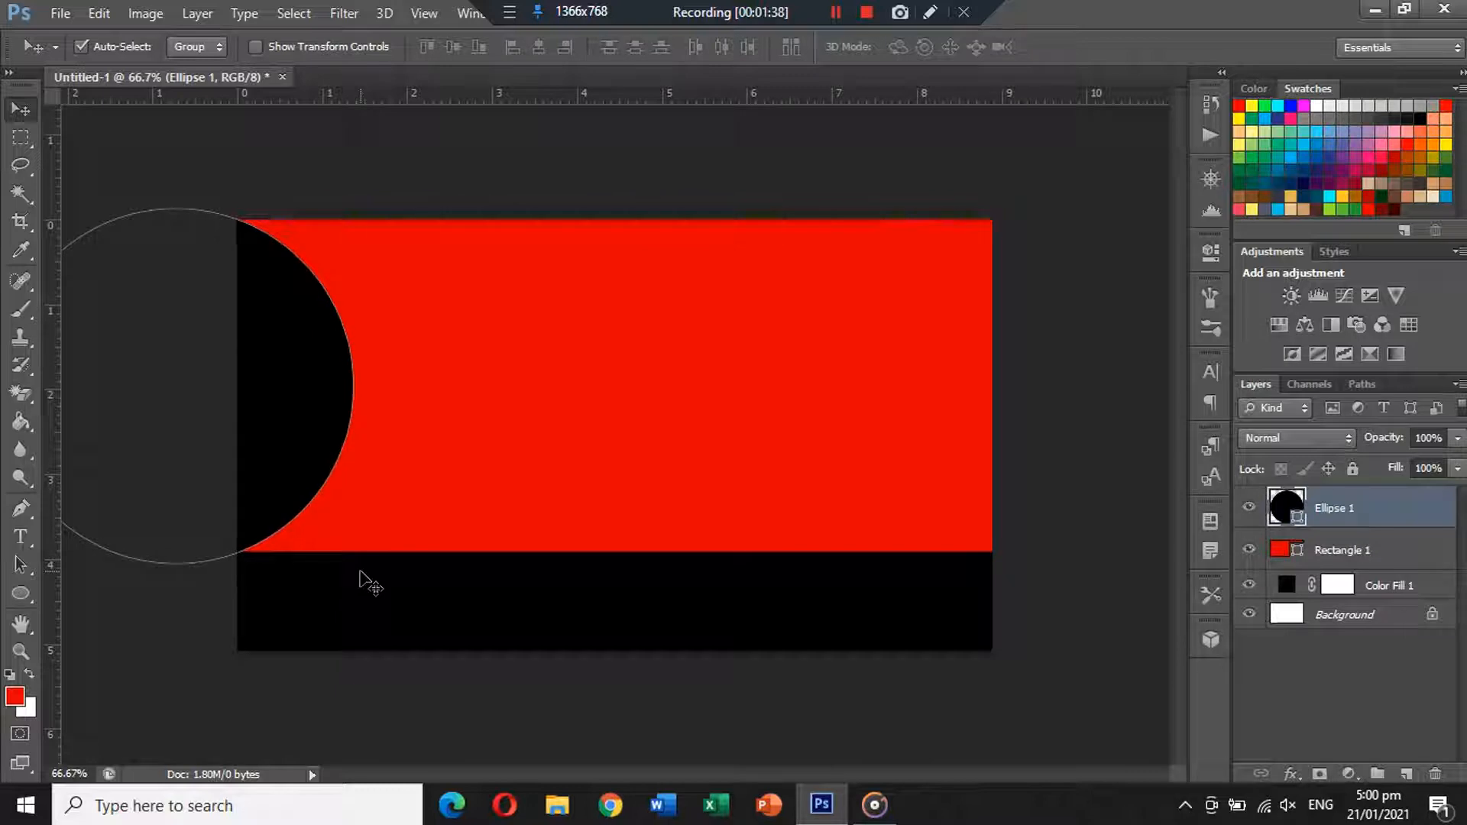
{"action": "left_click", "coordinate": [377, 186]}
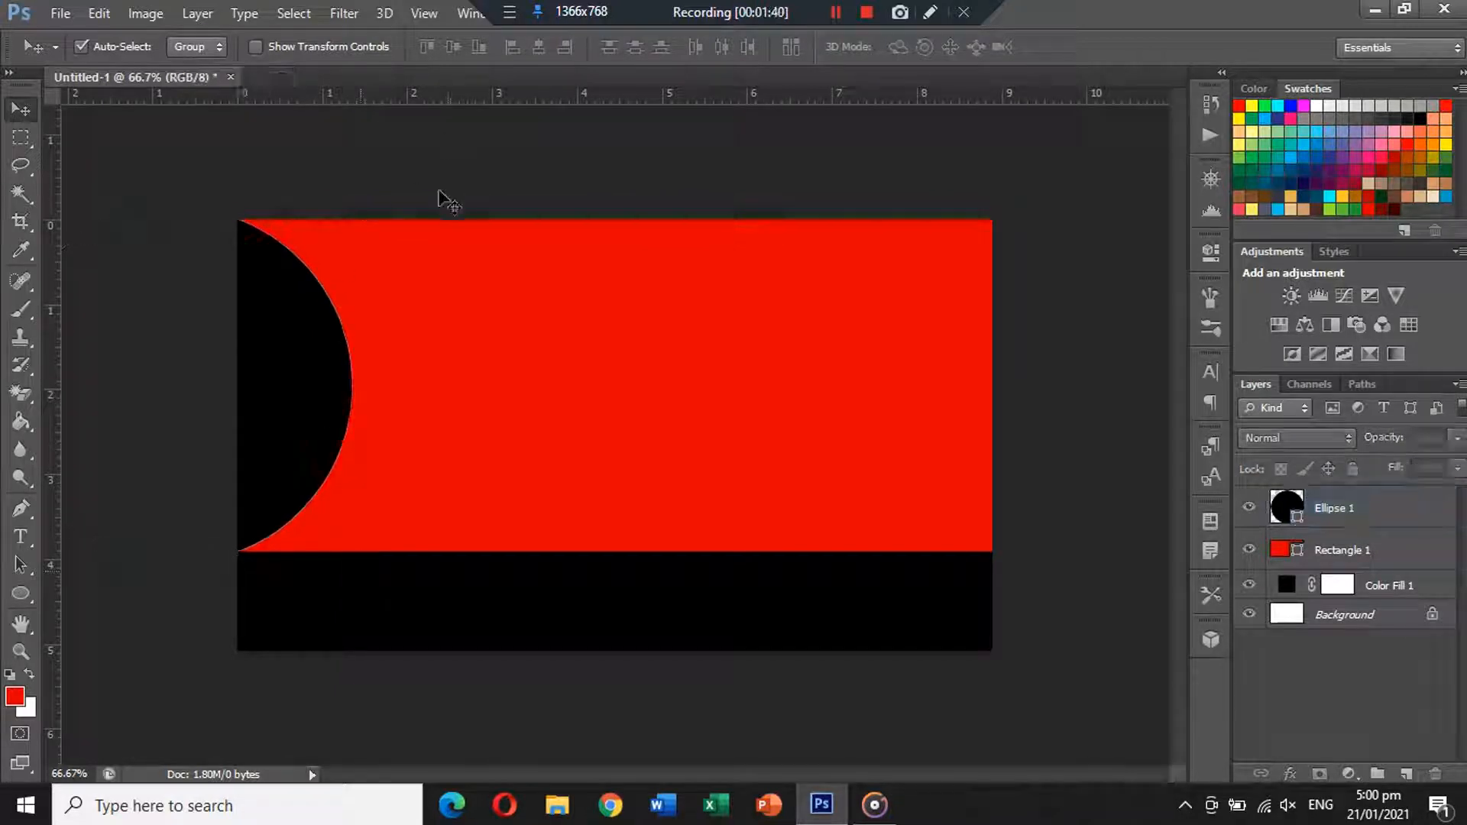
Push the circle mostly off the left edge, enlarge it, and Alt-drag a copy to the right edge.
{"action": "left_click_drag", "start_coordinate": [302, 373], "coordinate": [246, 376]}
{"action": "key", "text": "ctrl+t"}
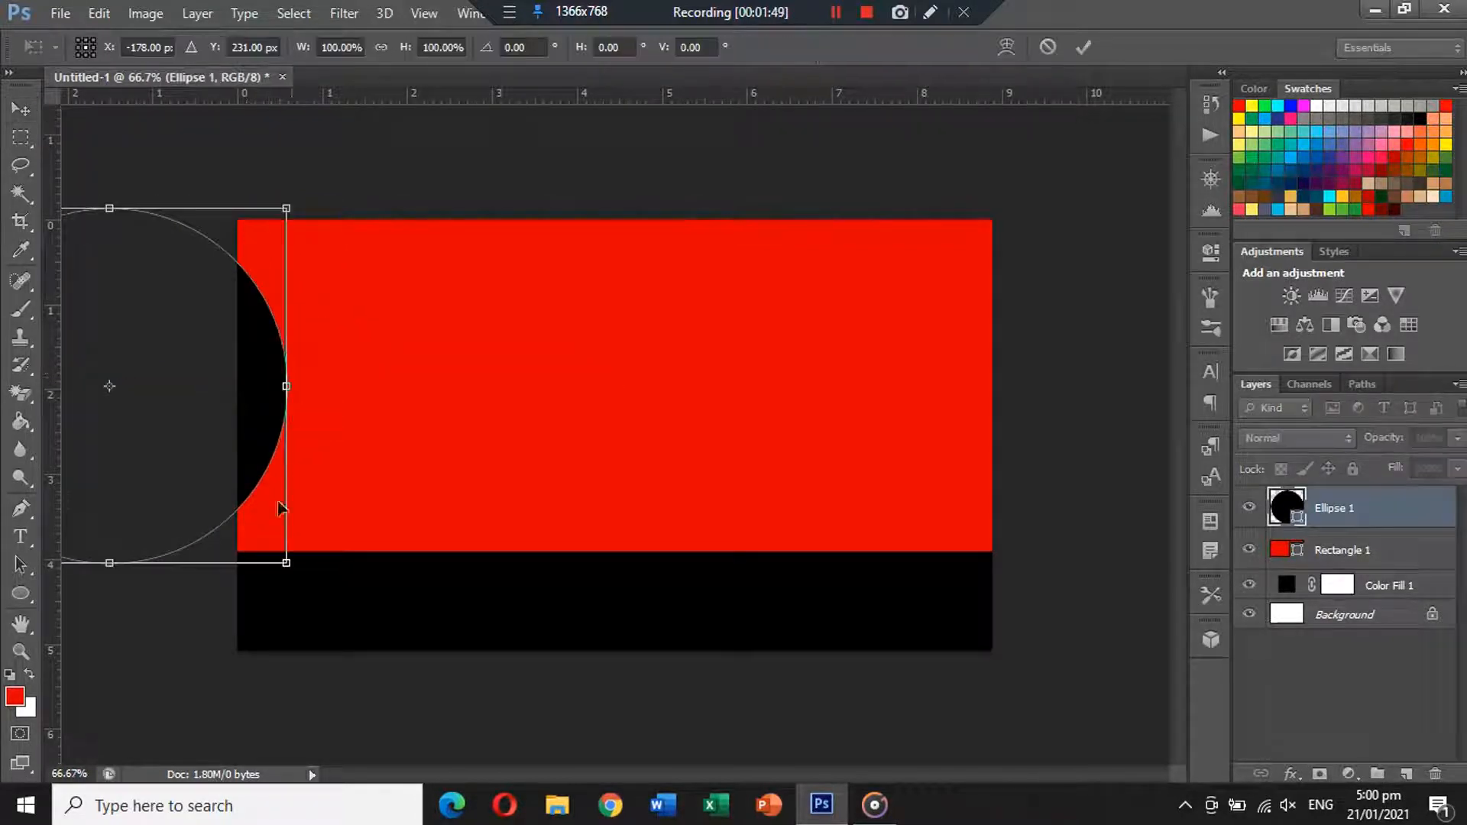
{"action": "left_click_drag", "start_coordinate": [282, 569], "coordinate": [294, 612]}
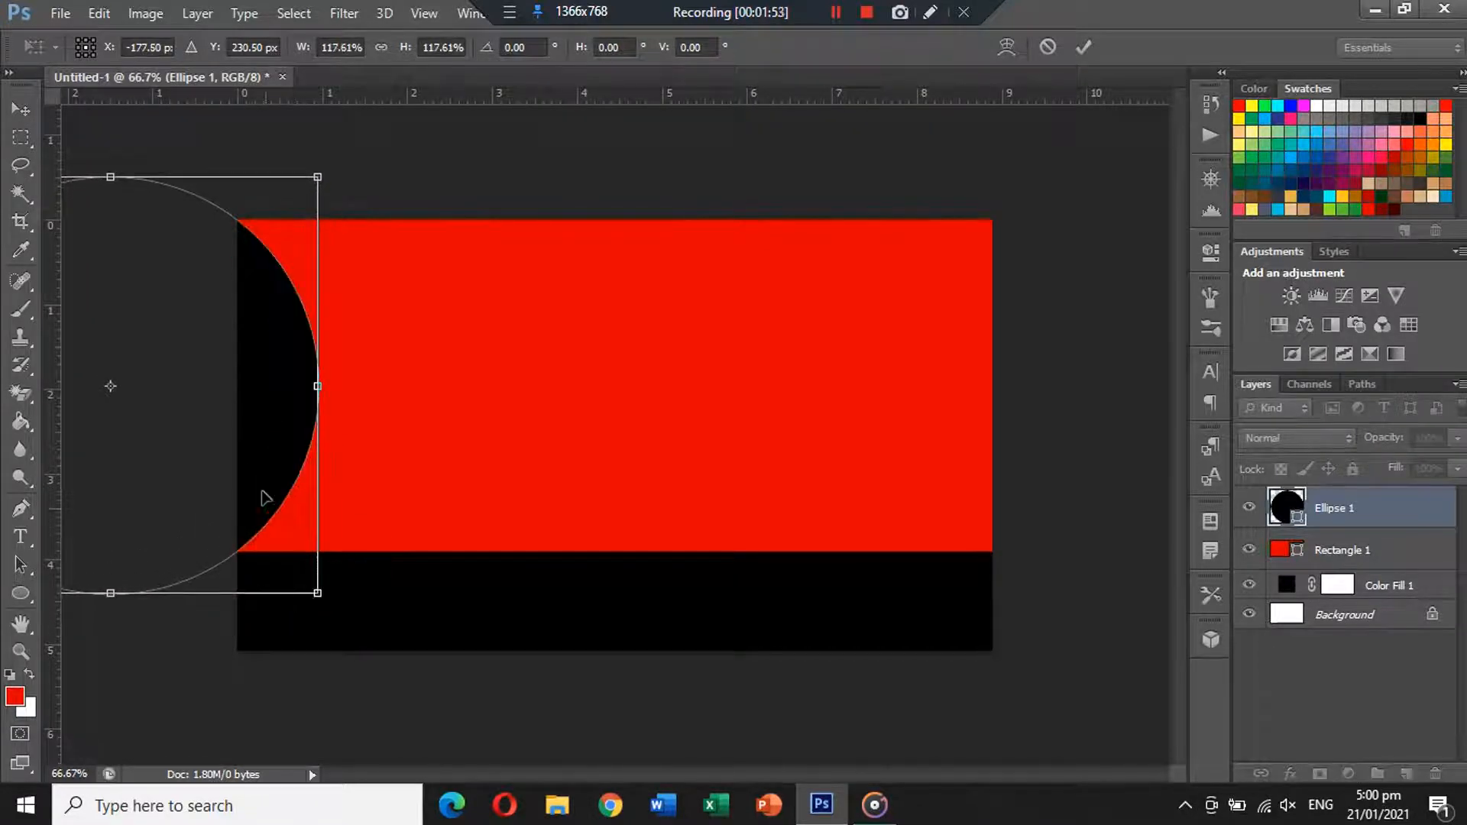
{"action": "left_click_drag", "start_coordinate": [265, 497], "coordinate": [266, 495]}
{"action": "key", "text": "Return"}
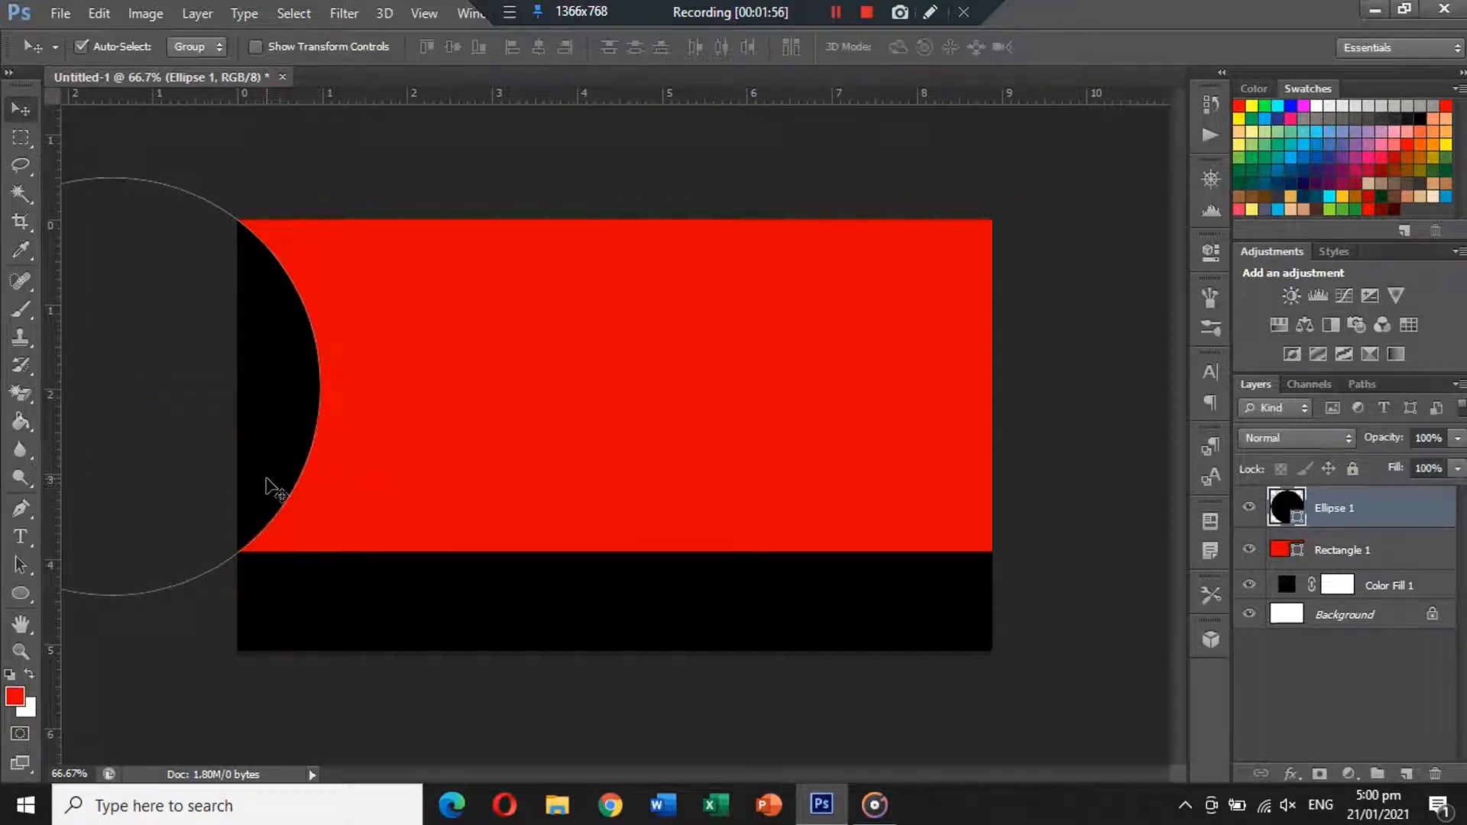
{"action": "left_click", "coordinate": [372, 172]}
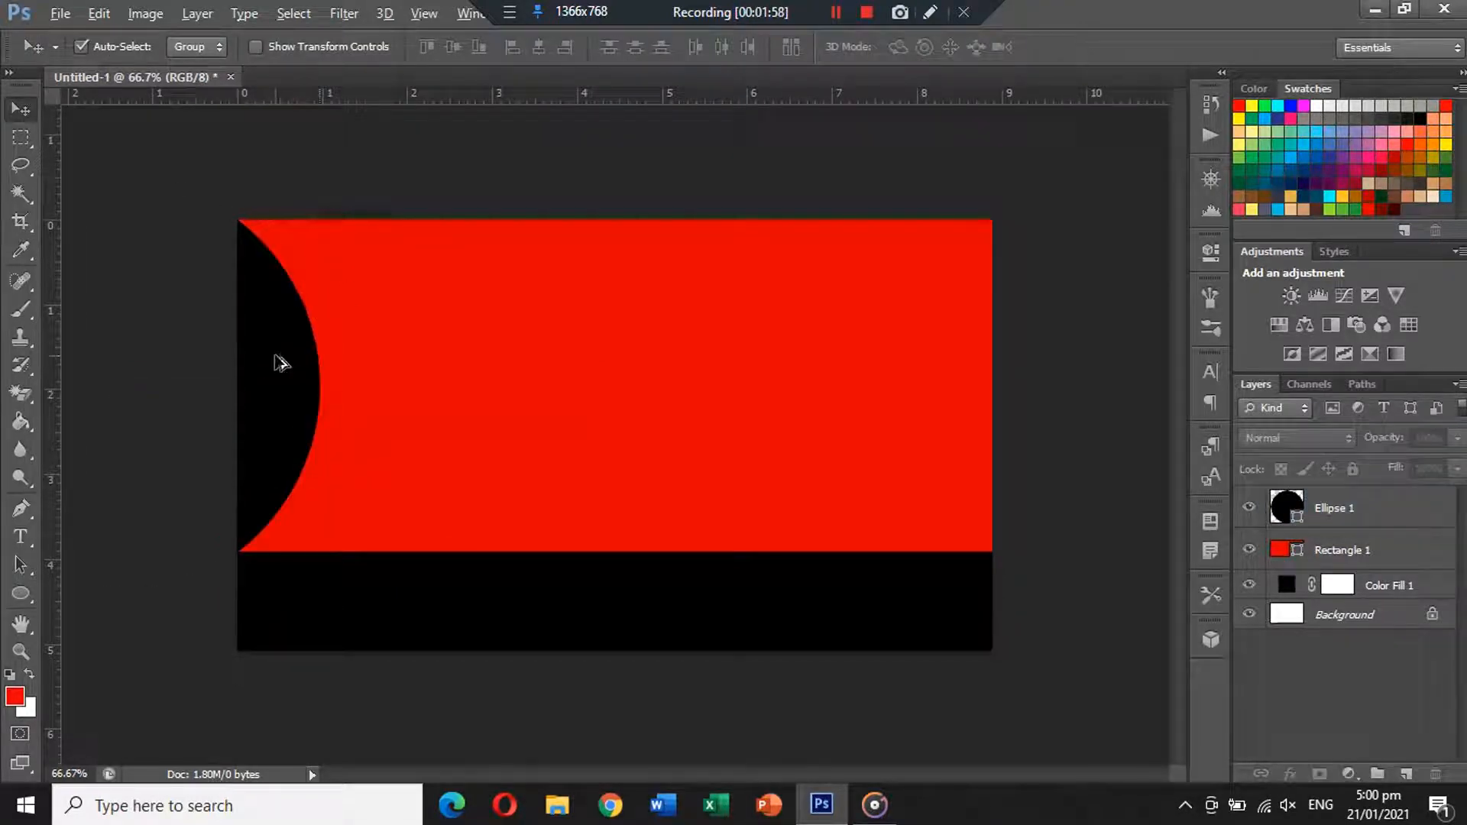
{"action": "left_click_drag", "start_coordinate": [282, 360], "coordinate": [1107, 353]}
{"action": "left_click", "coordinate": [900, 170]}
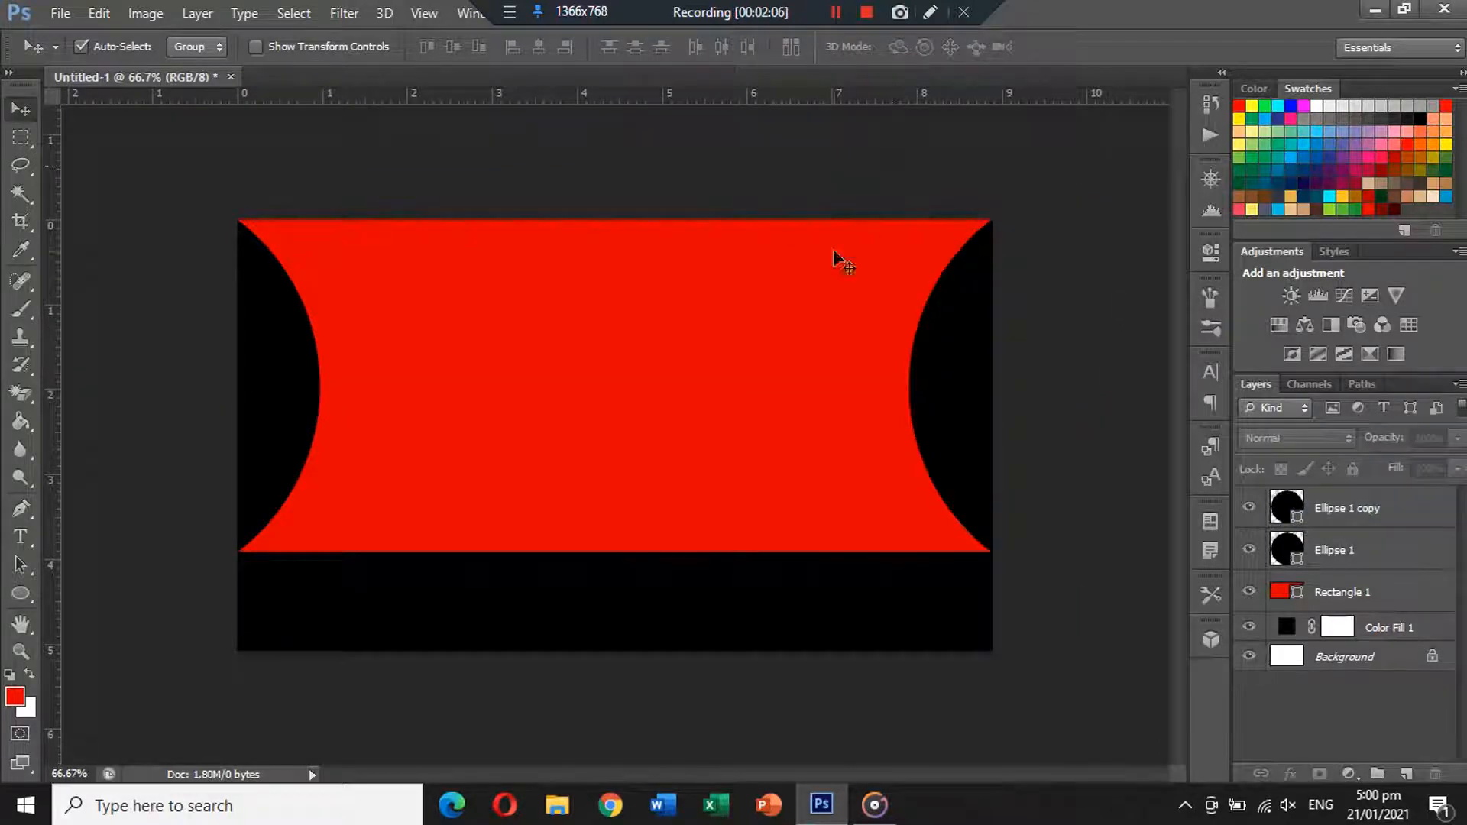
Open the buildings skyline image to copy it, then close it without saving.
{"action": "left_click", "coordinate": [1357, 595]}
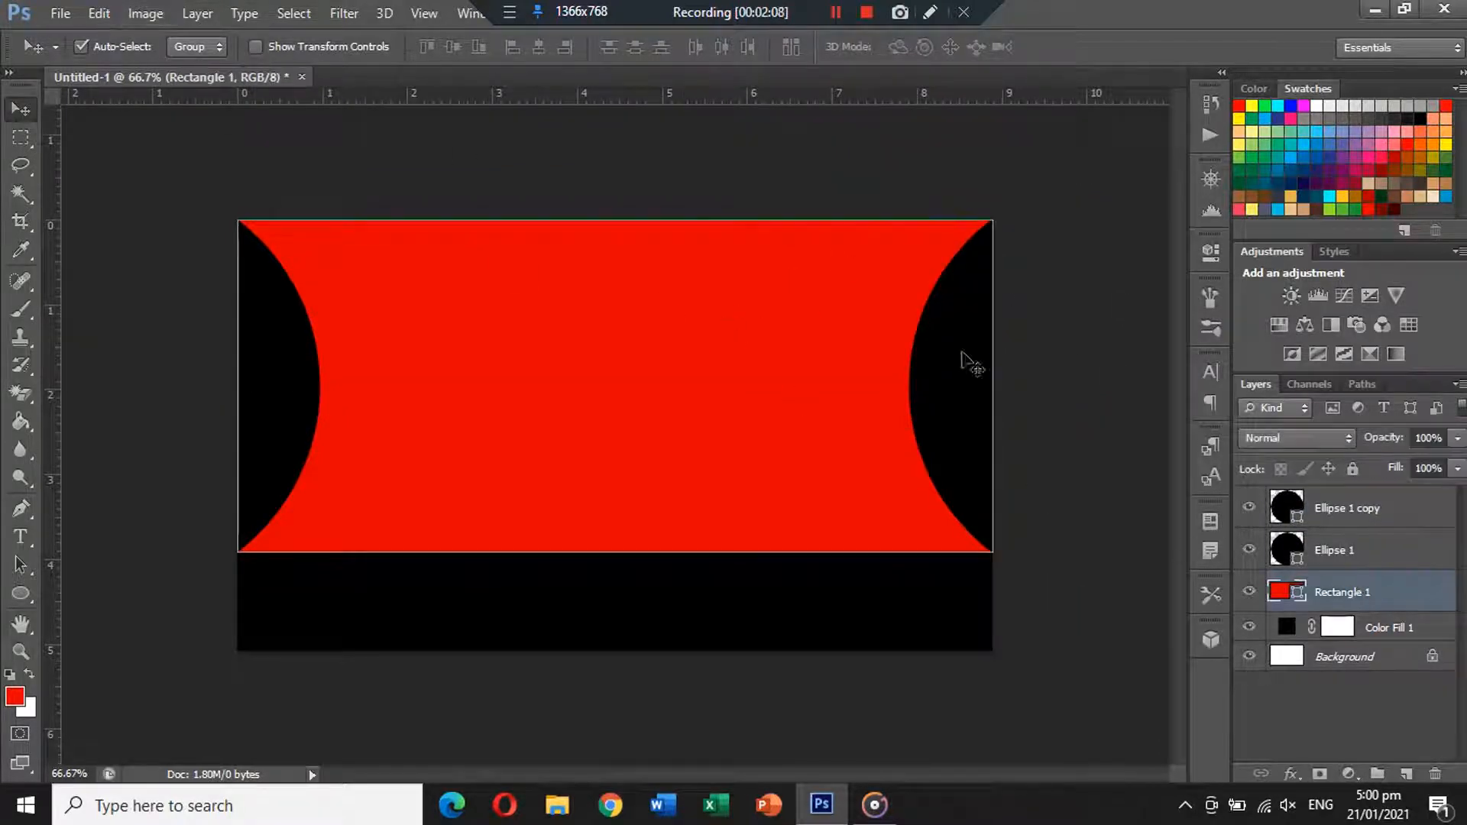
{"action": "left_click", "coordinate": [61, 13]}
{"action": "left_click", "coordinate": [70, 57]}
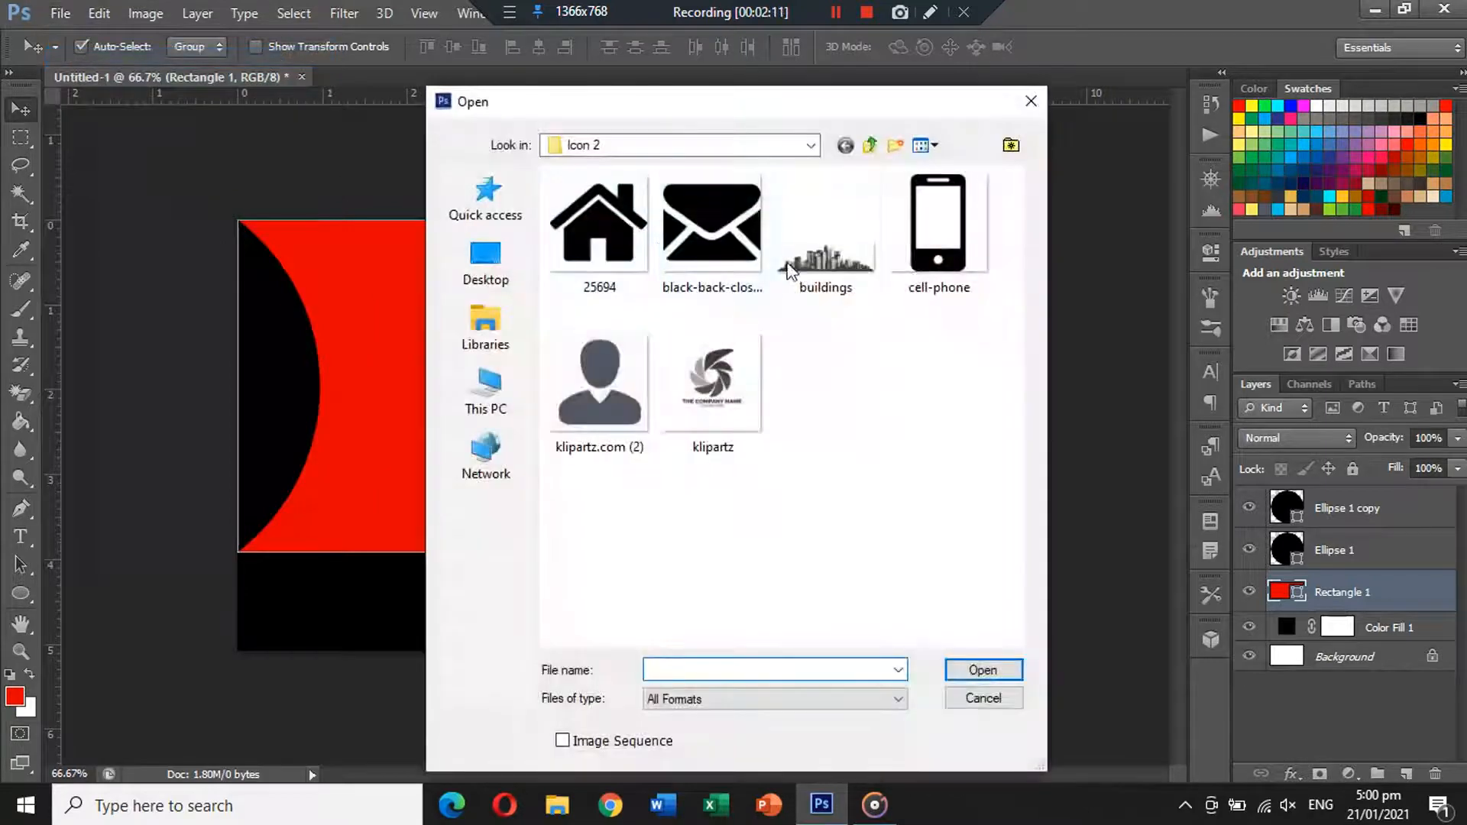
{"action": "left_click", "coordinate": [777, 263]}
{"action": "double_click", "coordinate": [777, 264]}
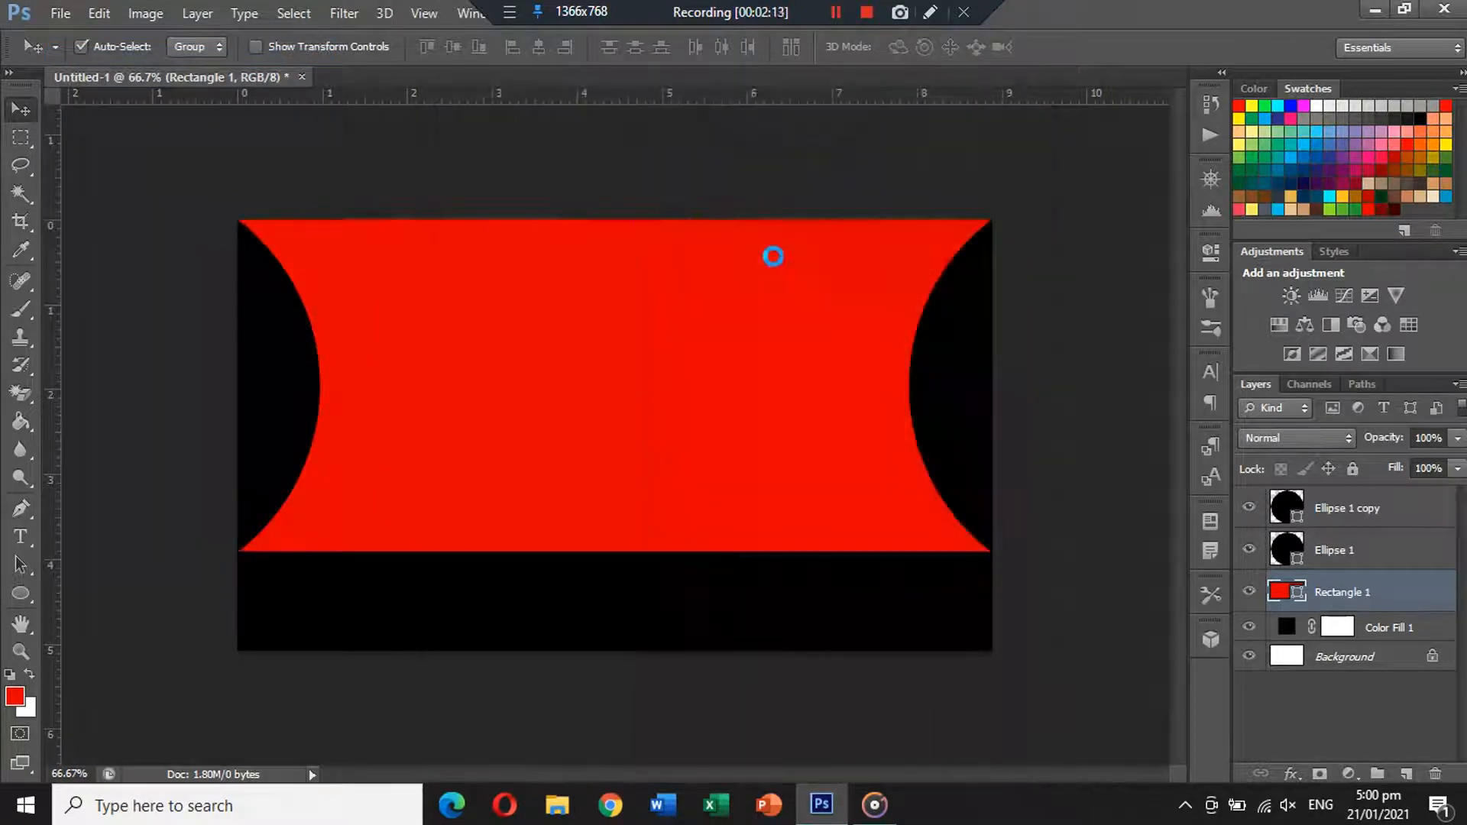
{"action": "left_click", "coordinate": [559, 77]}
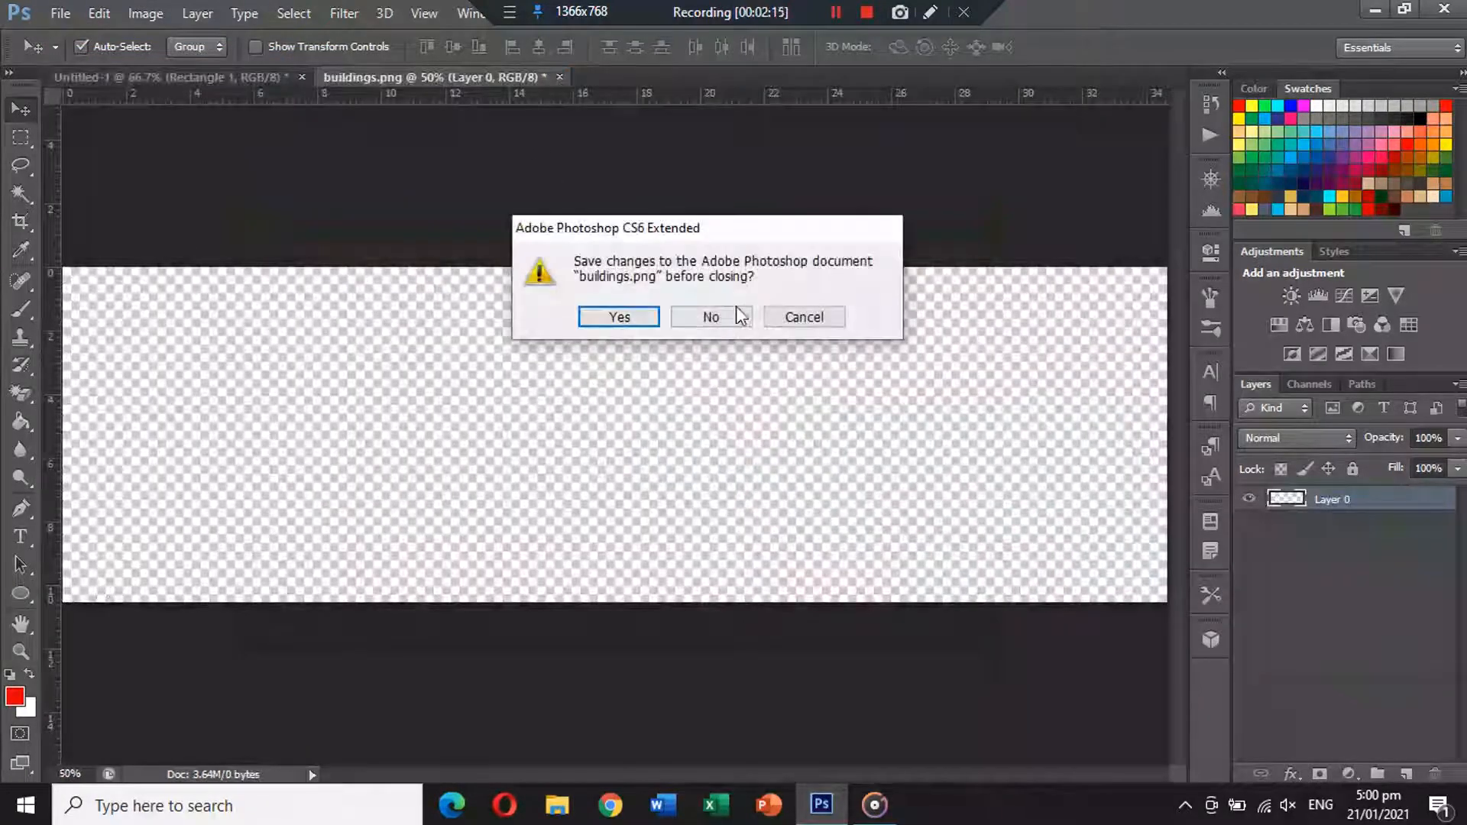
{"action": "left_click", "coordinate": [734, 314]}
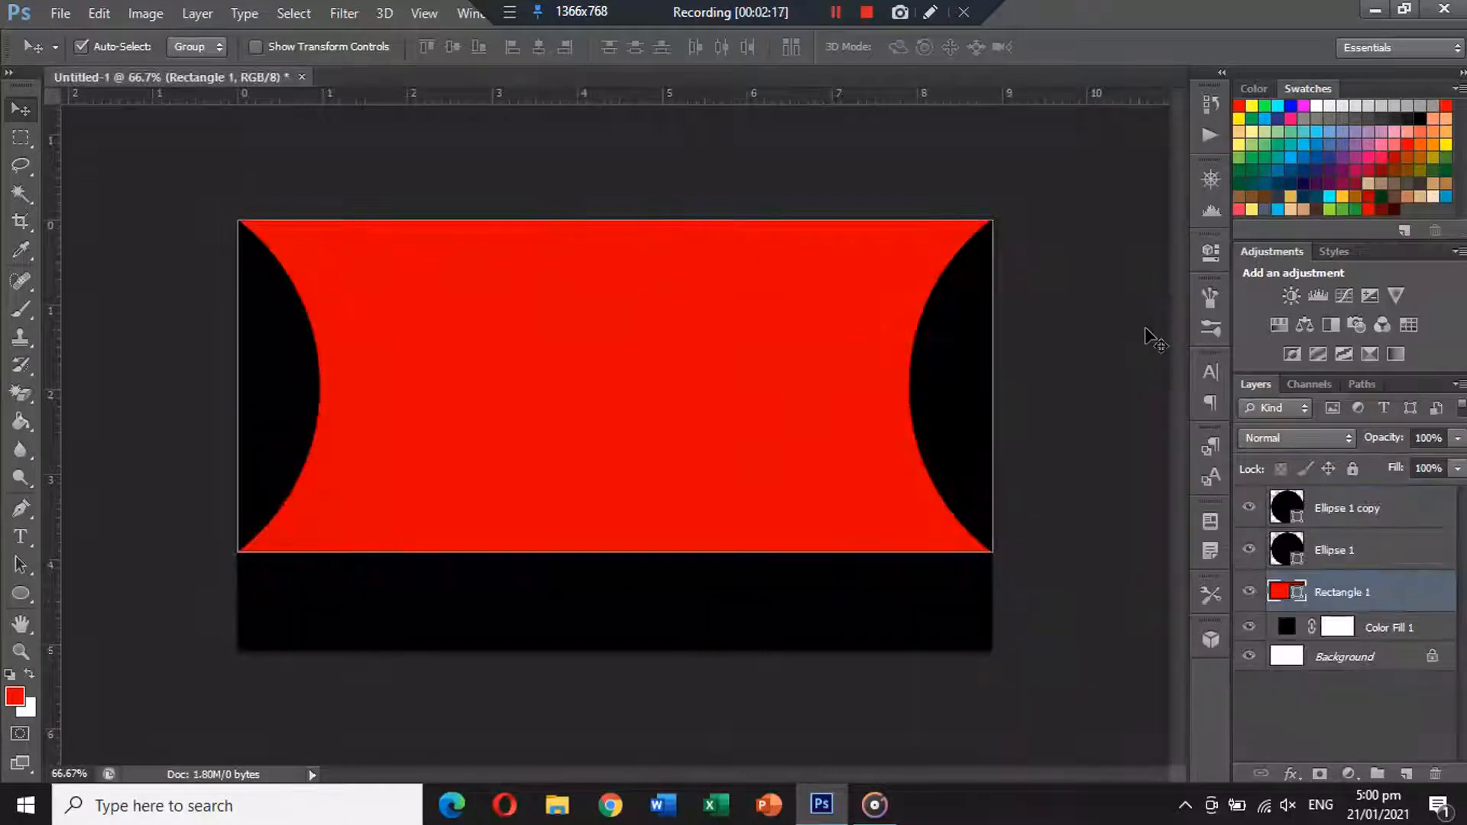
Paste the skyline over the red shape and clip it to Rectangle 1.
{"action": "key", "text": "ctrl+v"}
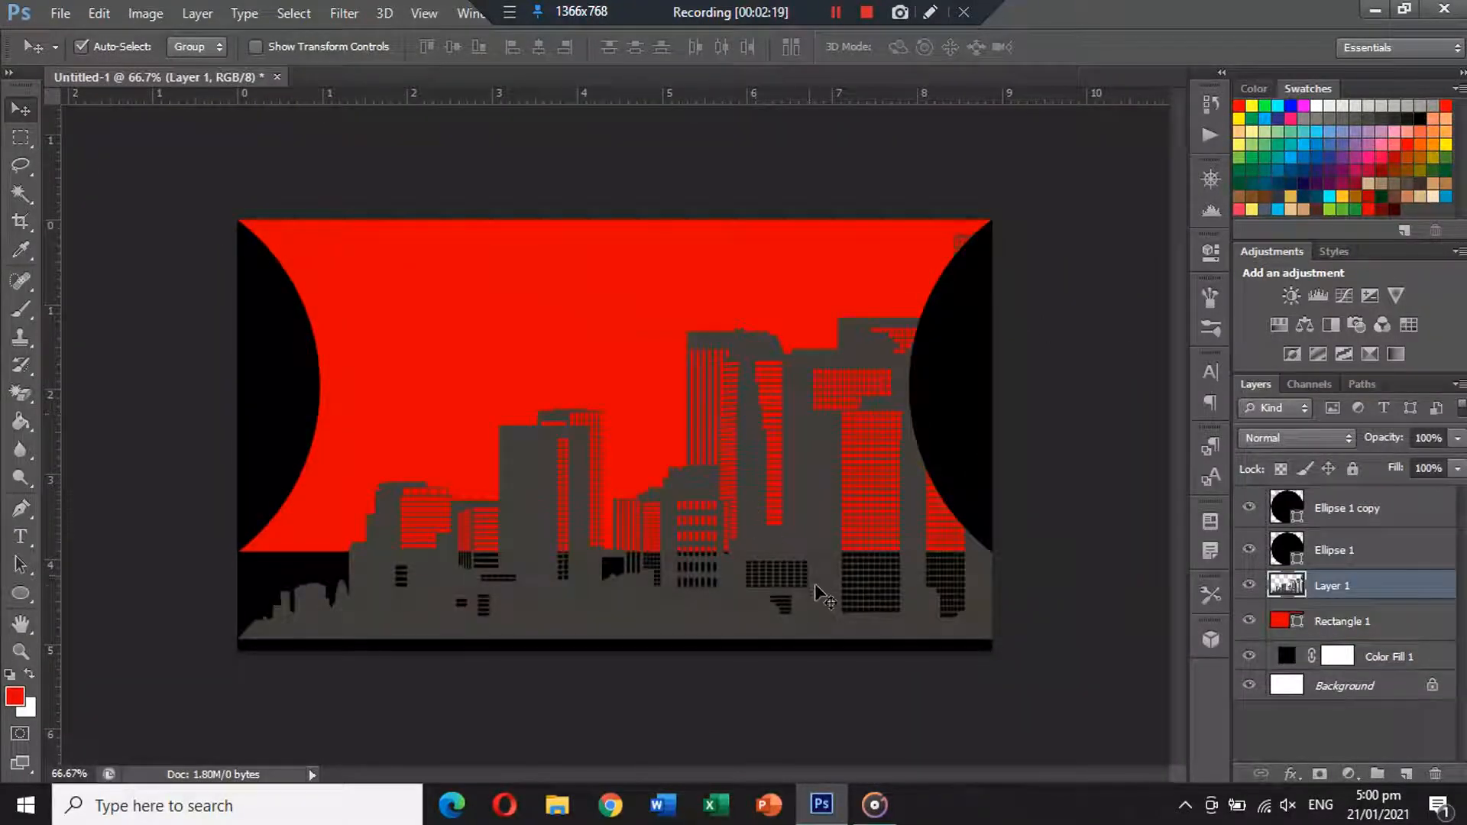
{"action": "left_click_drag", "start_coordinate": [818, 590], "coordinate": [755, 504]}
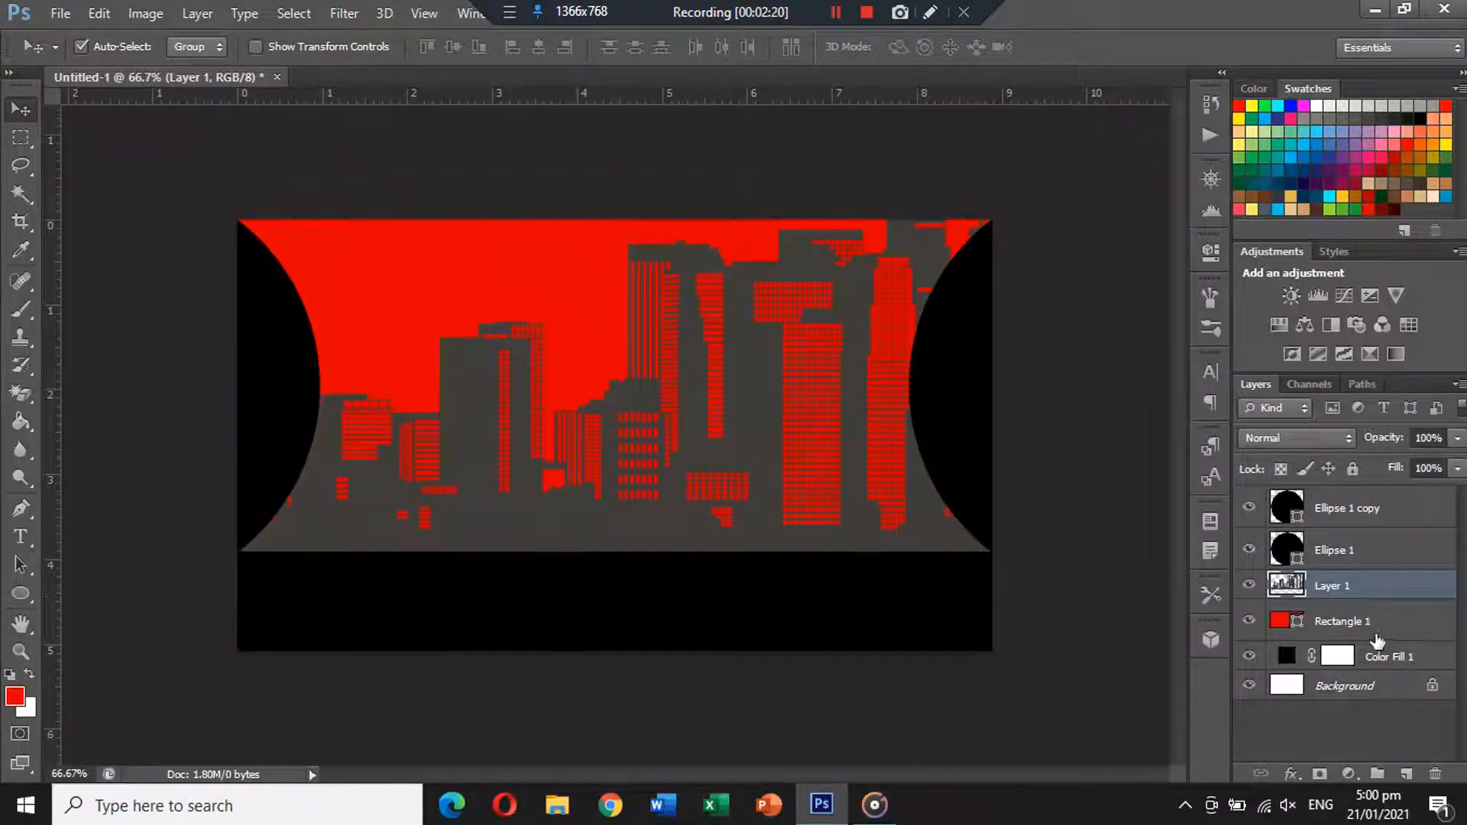
{"action": "left_click", "coordinate": [1375, 593], "text": "alt"}
Scale the skyline to about 59% and seat it along the red shape's bottom edge.
{"action": "key", "text": "ctrl+t"}
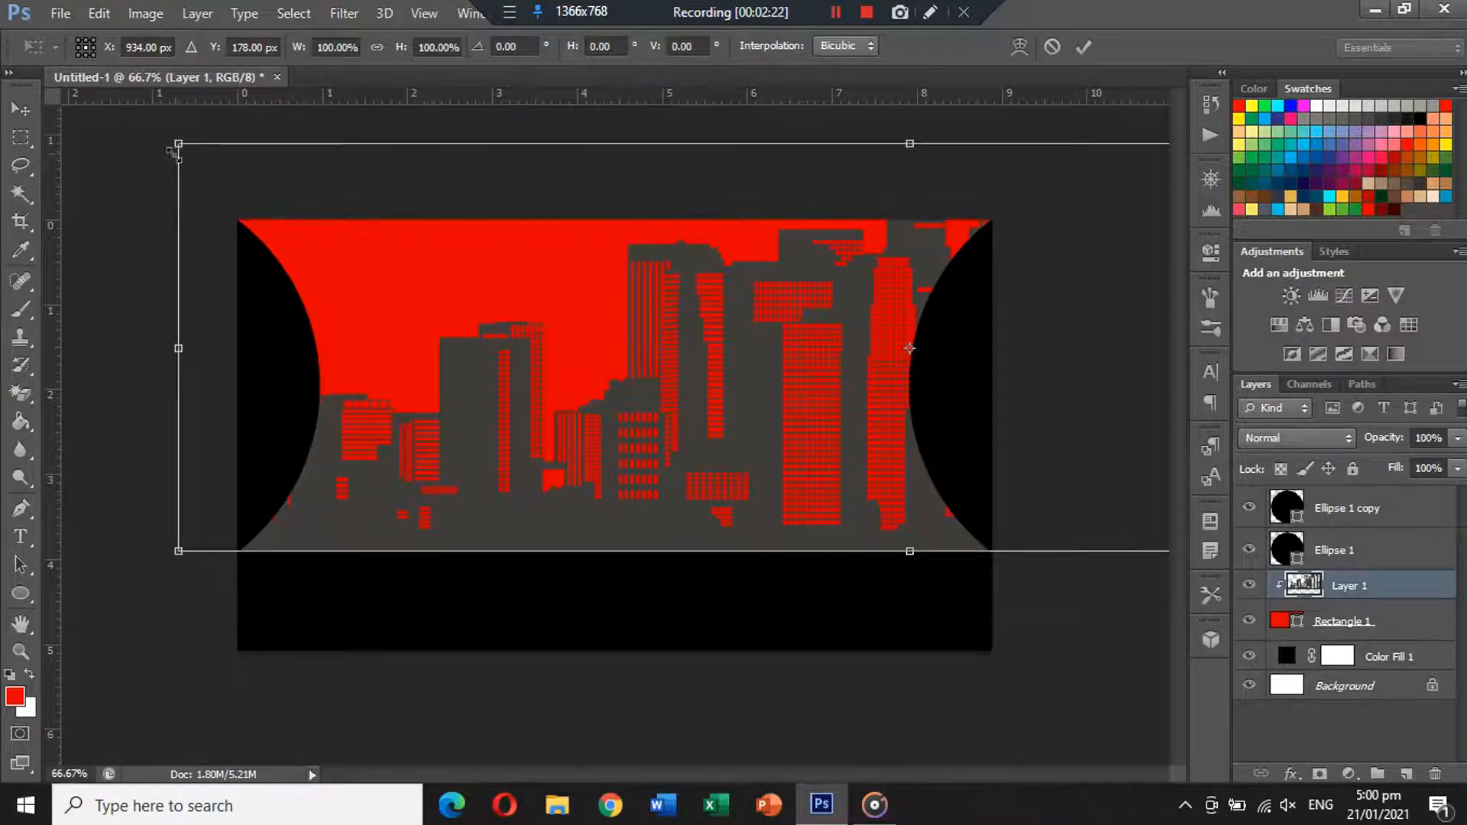
{"action": "left_click_drag", "start_coordinate": [178, 143], "coordinate": [568, 253]}
{"action": "left_click_drag", "start_coordinate": [738, 359], "coordinate": [454, 468]}
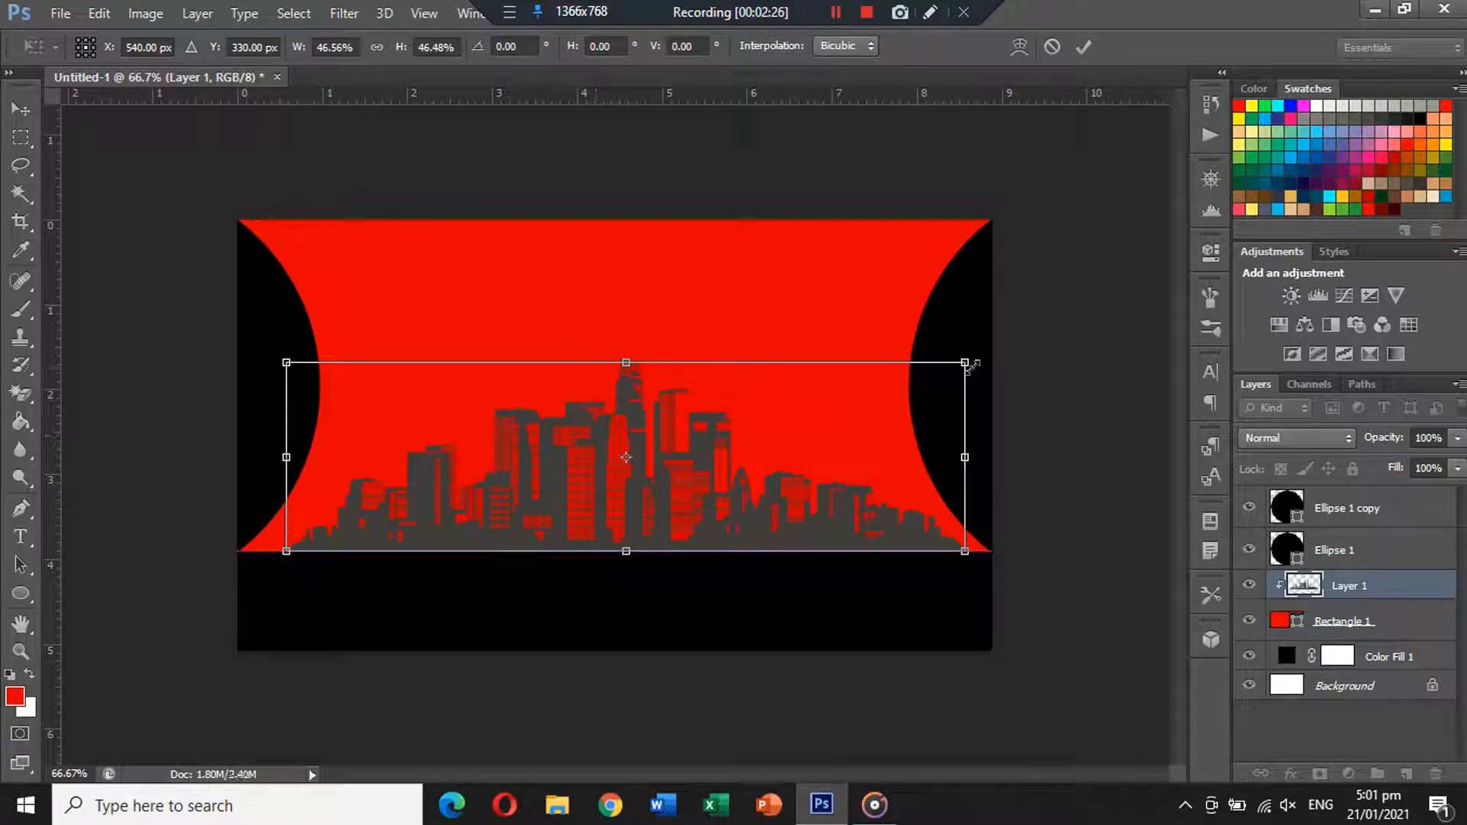
{"action": "left_click_drag", "start_coordinate": [964, 362], "coordinate": [1063, 290]}
{"action": "left_click_drag", "start_coordinate": [803, 479], "coordinate": [802, 460]}
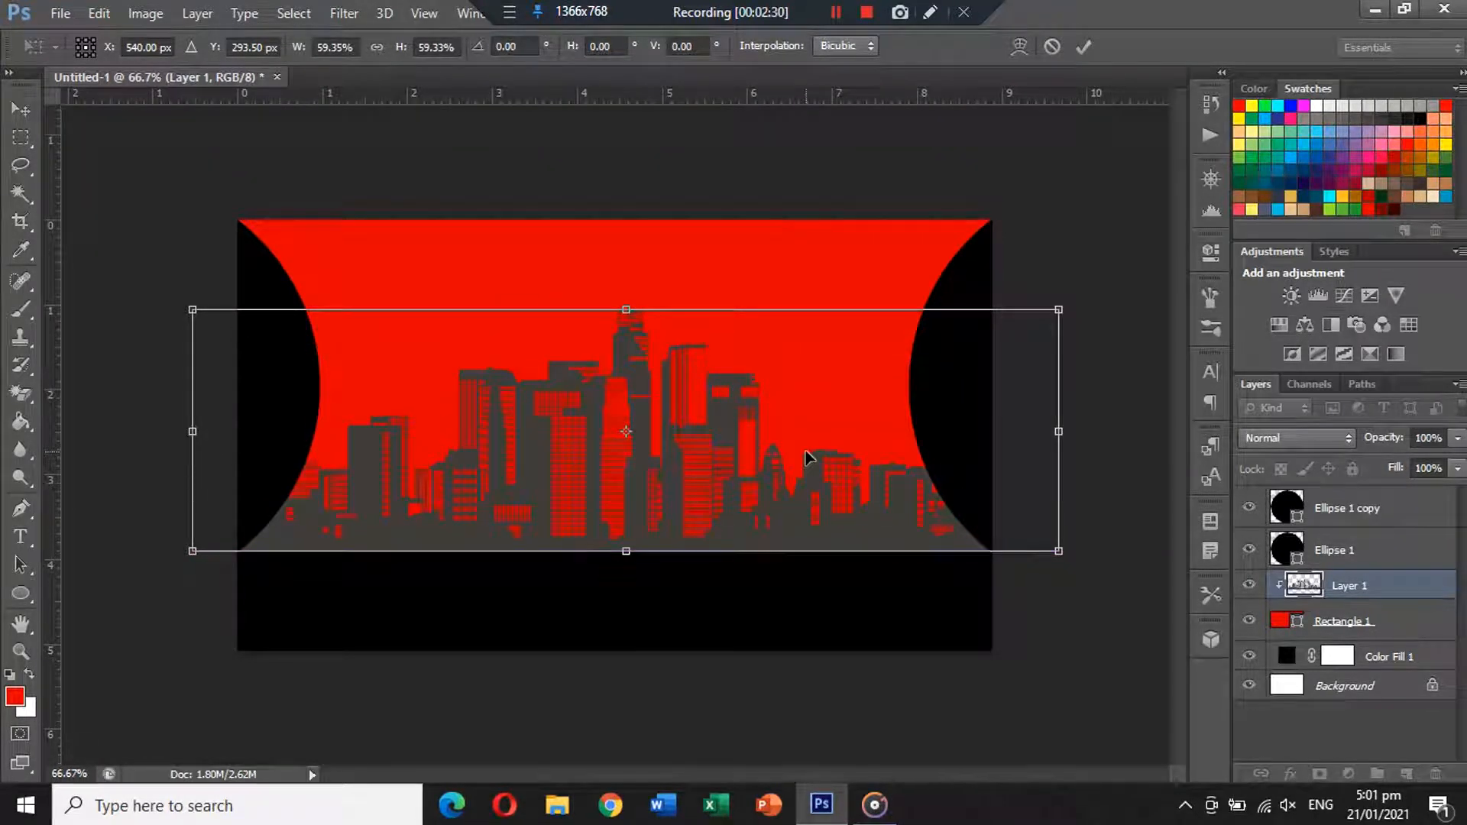
{"action": "key", "text": "Return"}
Compare blend modes on the skyline layer (Soft Light, Hard Light, Hard Mix) and settle on Multiply.
{"action": "left_click", "coordinate": [1299, 438]}
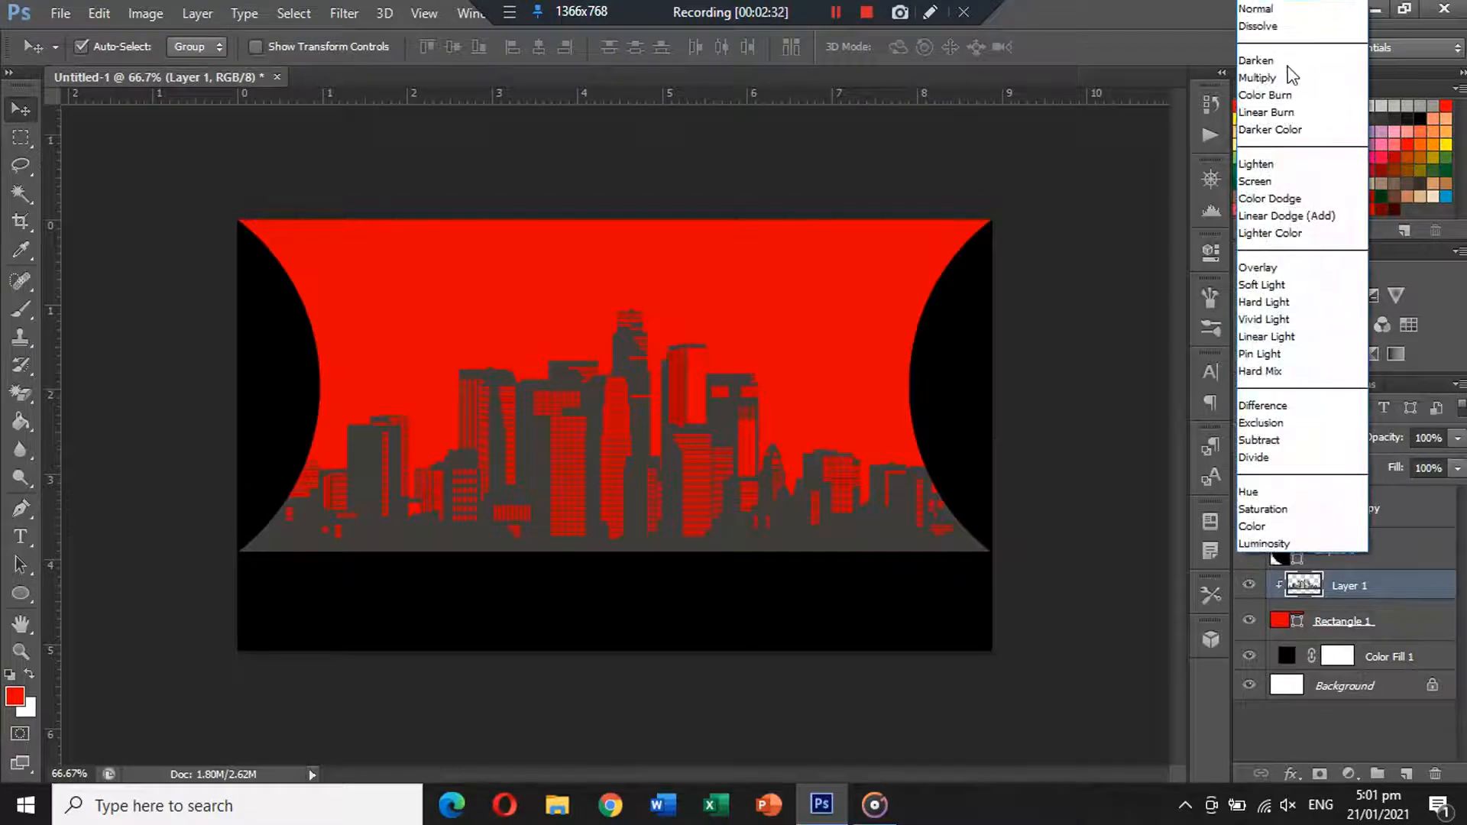
{"action": "left_click", "coordinate": [1286, 29]}
{"action": "key", "text": "Down"}
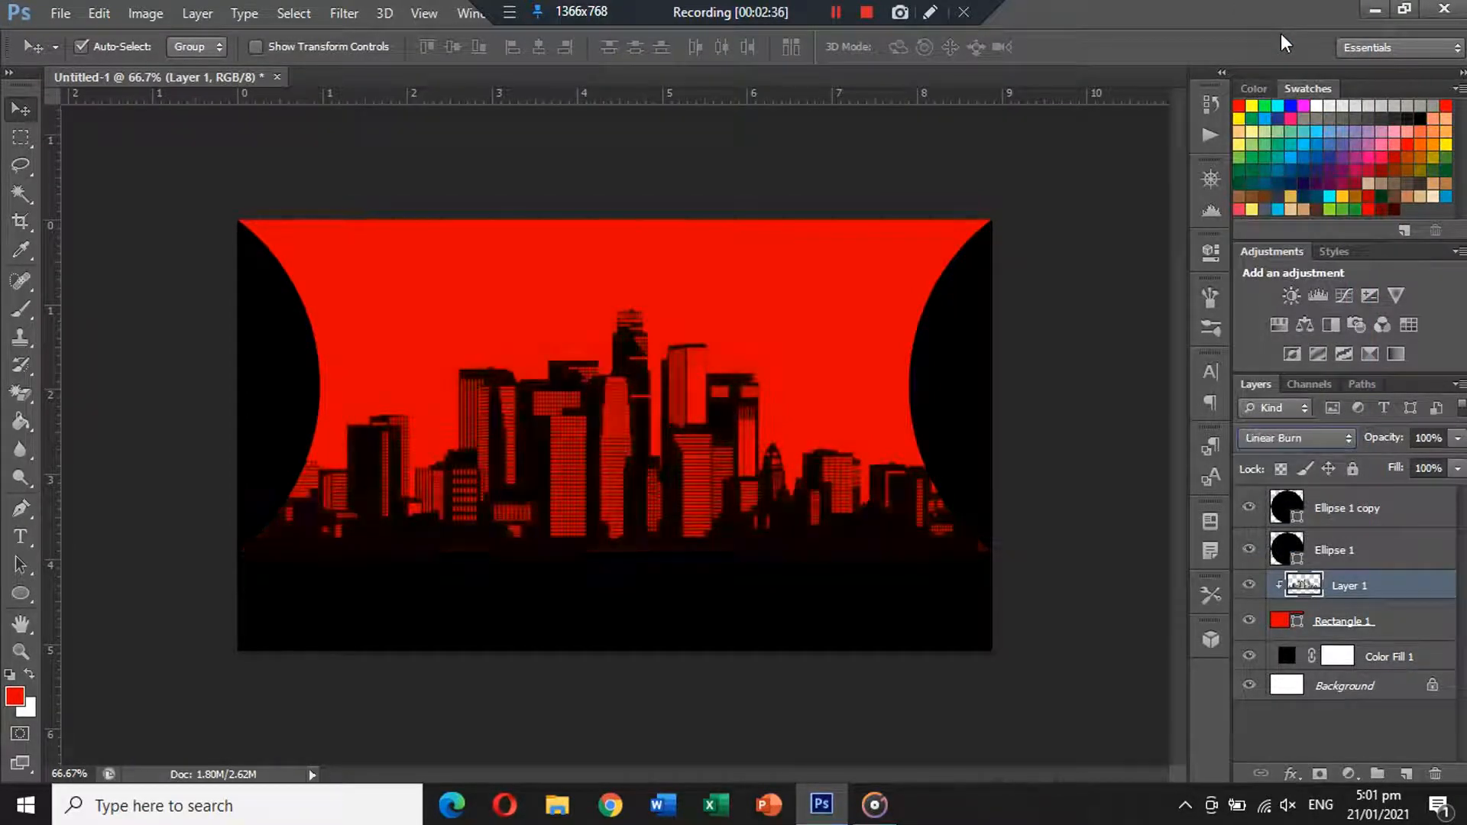
{"action": "key", "text": "Down"}
{"action": "key", "text": "Up"}
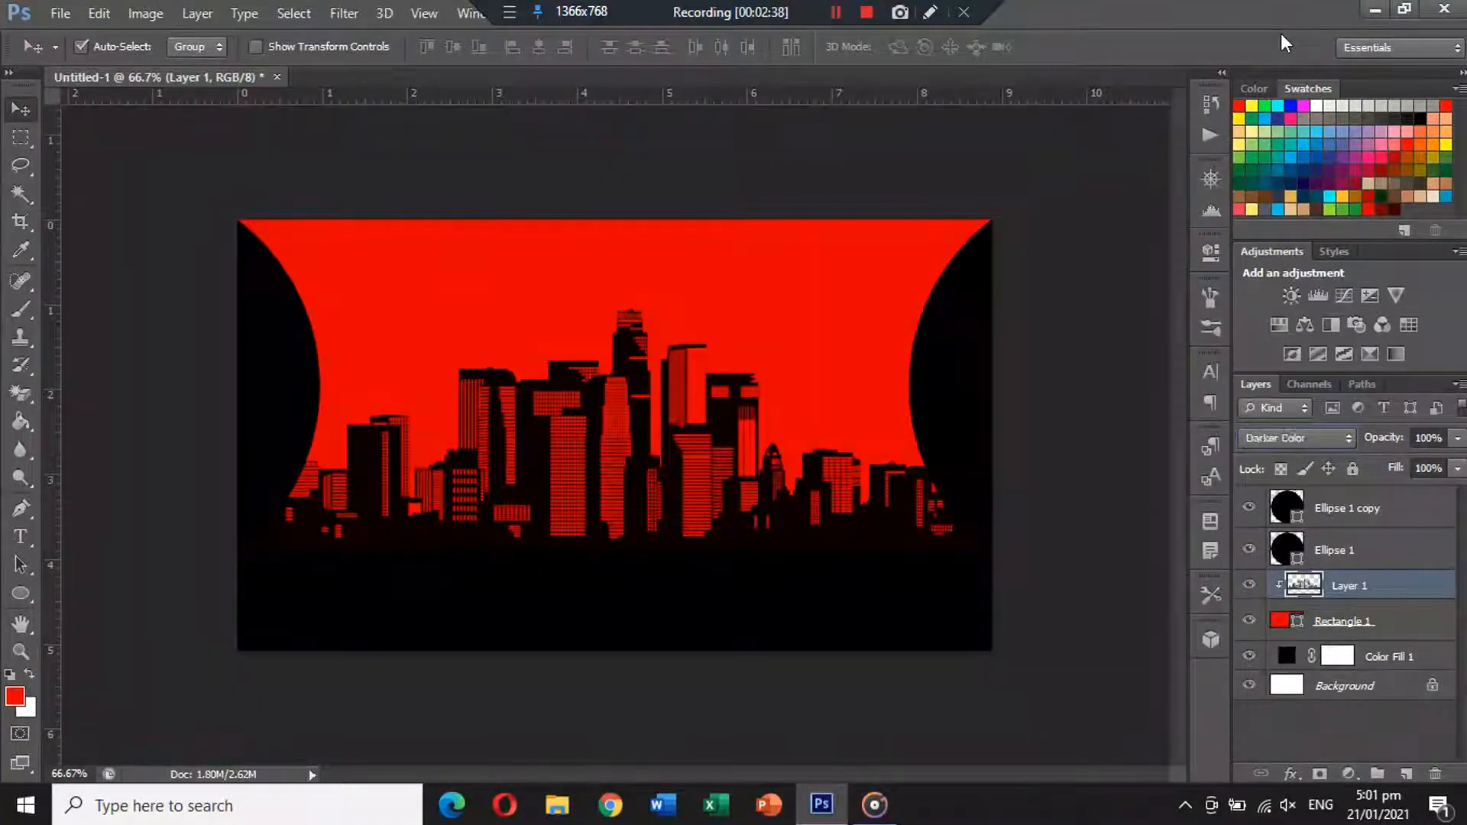
{"action": "key", "text": "Down"}
{"action": "key", "text": "Down"}
{"action": "key", "text": "Down"}
{"action": "key", "text": "Down"}
{"action": "key", "text": "Down"}
{"action": "key", "text": "Down"}
{"action": "key", "text": "Down"}
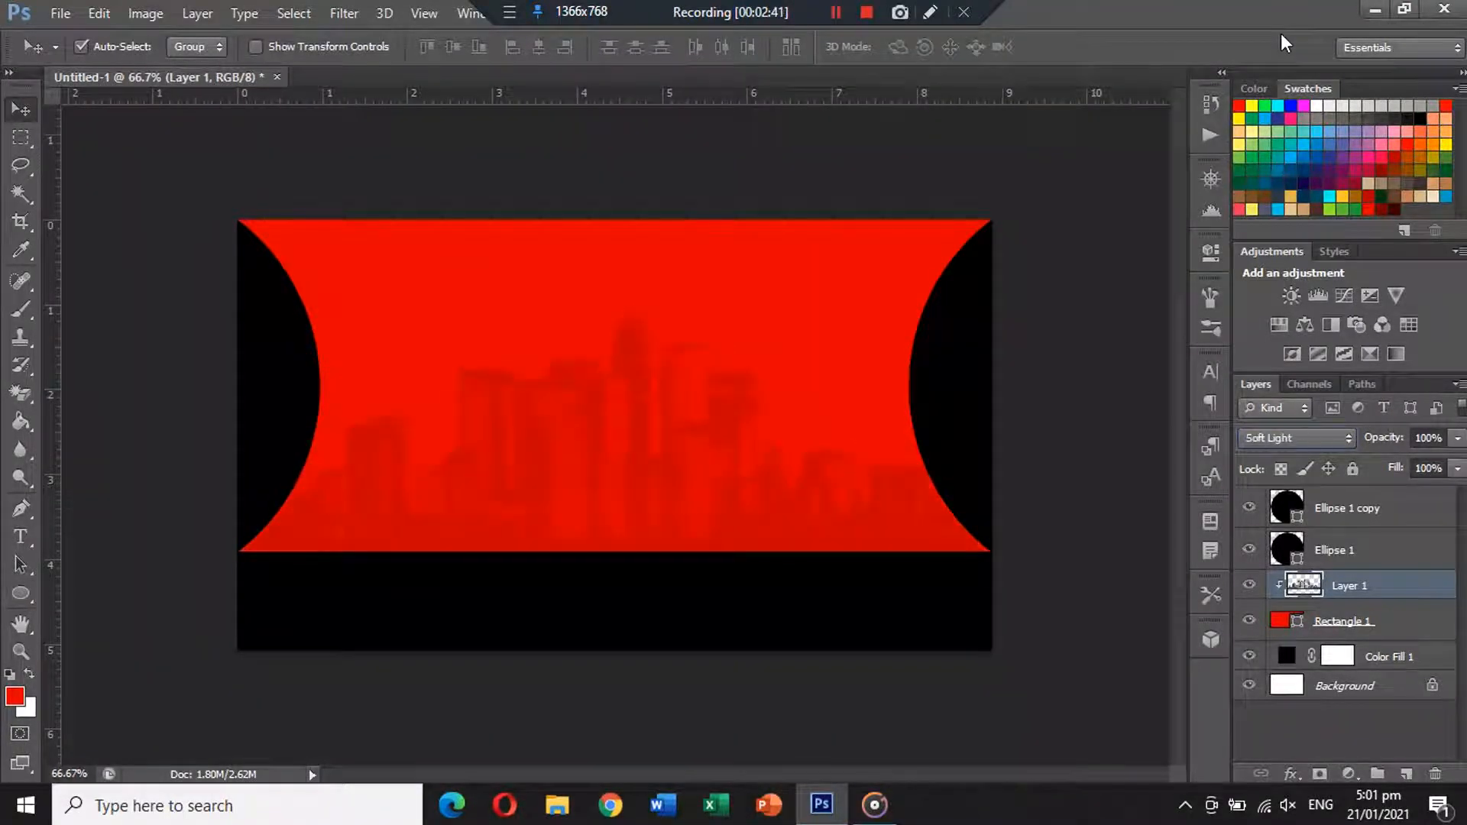
{"action": "key", "text": "Down"}
{"action": "key", "text": "Up"}
{"action": "key", "text": "Down"}
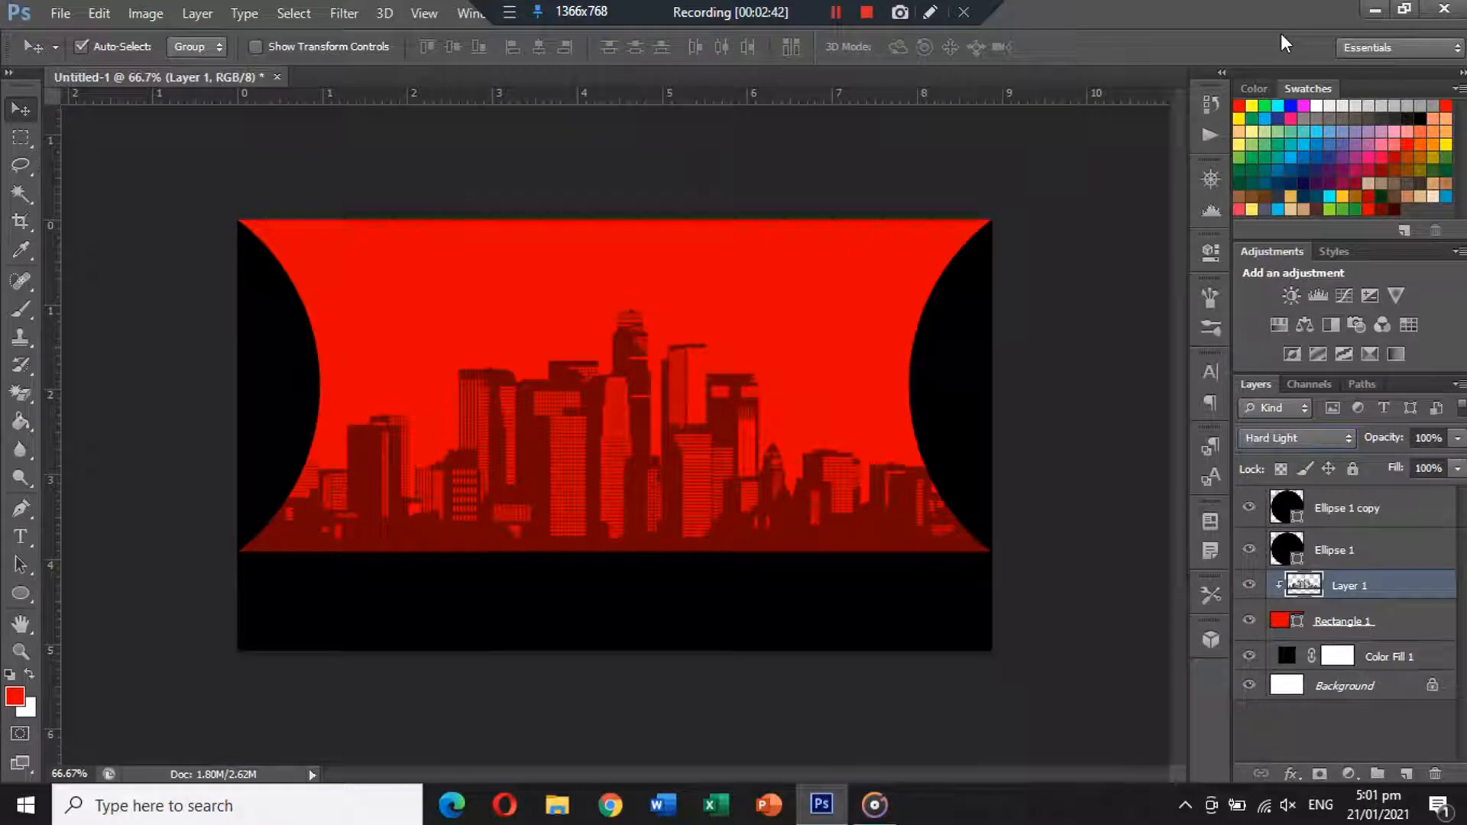
{"action": "key", "text": "Down"}
{"action": "key", "text": "Down"}
{"action": "key", "text": "Down"}
{"action": "key", "text": "Down"}
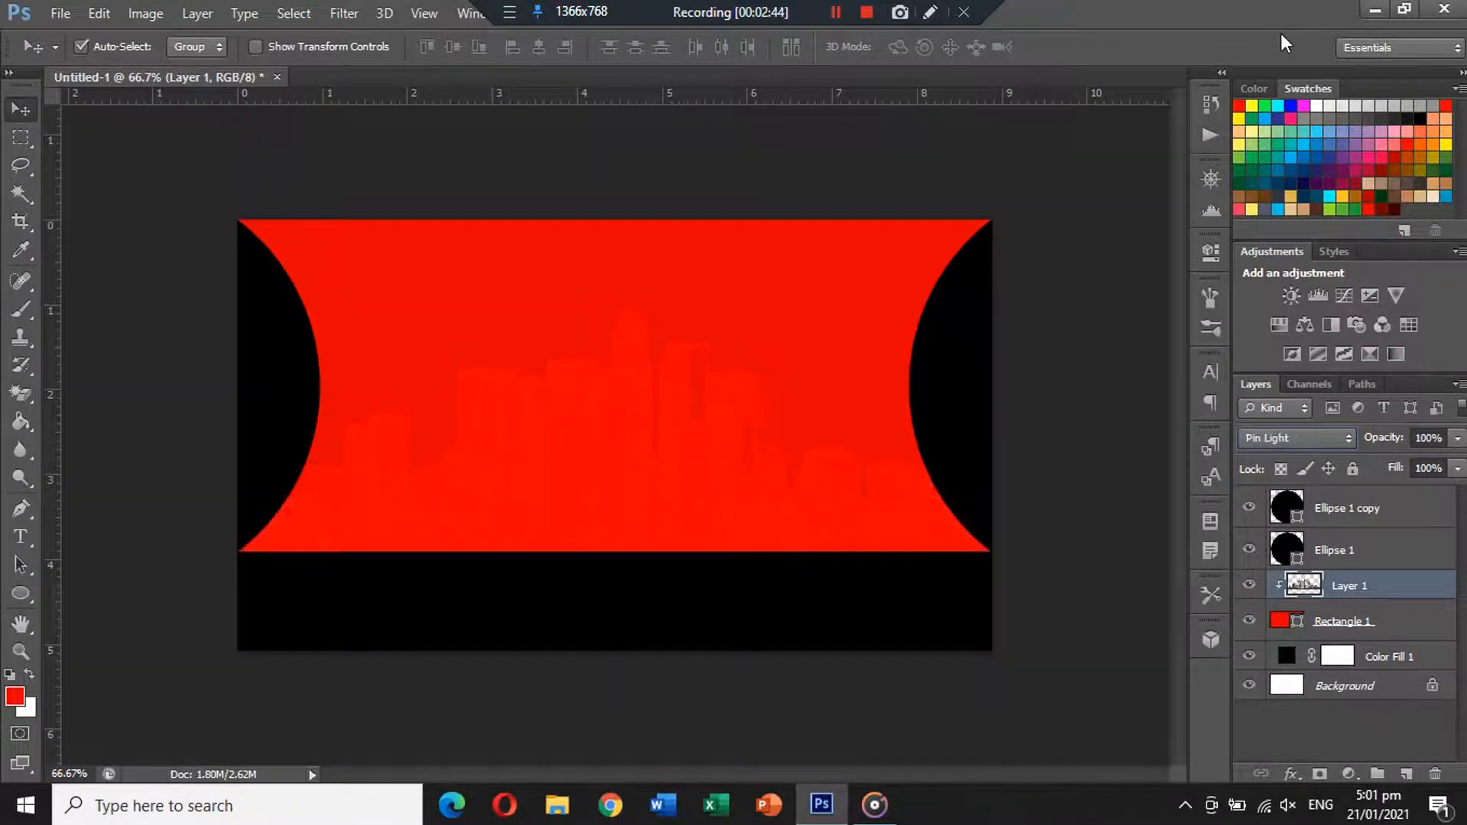
{"action": "key", "text": "Down"}
{"action": "key", "text": "Down"}
{"action": "key", "text": "Down"}
{"action": "key", "text": "Down"}
{"action": "key", "text": "Down"}
{"action": "key", "text": "Down"}
{"action": "key", "text": "Down"}
{"action": "key", "text": "Down"}
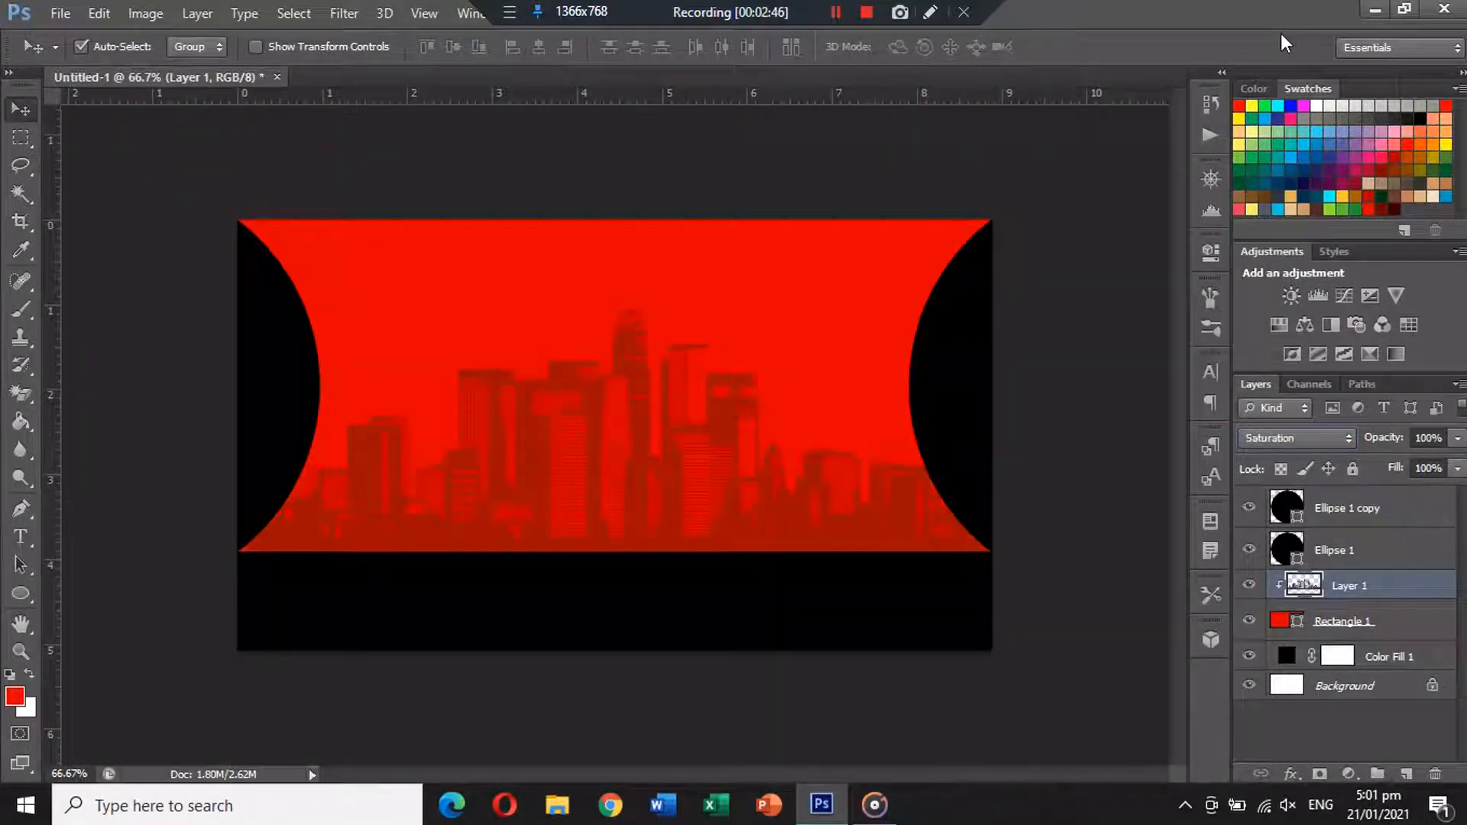
{"action": "key", "text": "Up"}
{"action": "key", "text": "Up"}
{"action": "key", "text": "Up"}
{"action": "key", "text": "Up"}
{"action": "key", "text": "Up"}
{"action": "key", "text": "Up"}
{"action": "key", "text": "Up"}
{"action": "key", "text": "Up"}
{"action": "key", "text": "Up"}
{"action": "key", "text": "Up"}
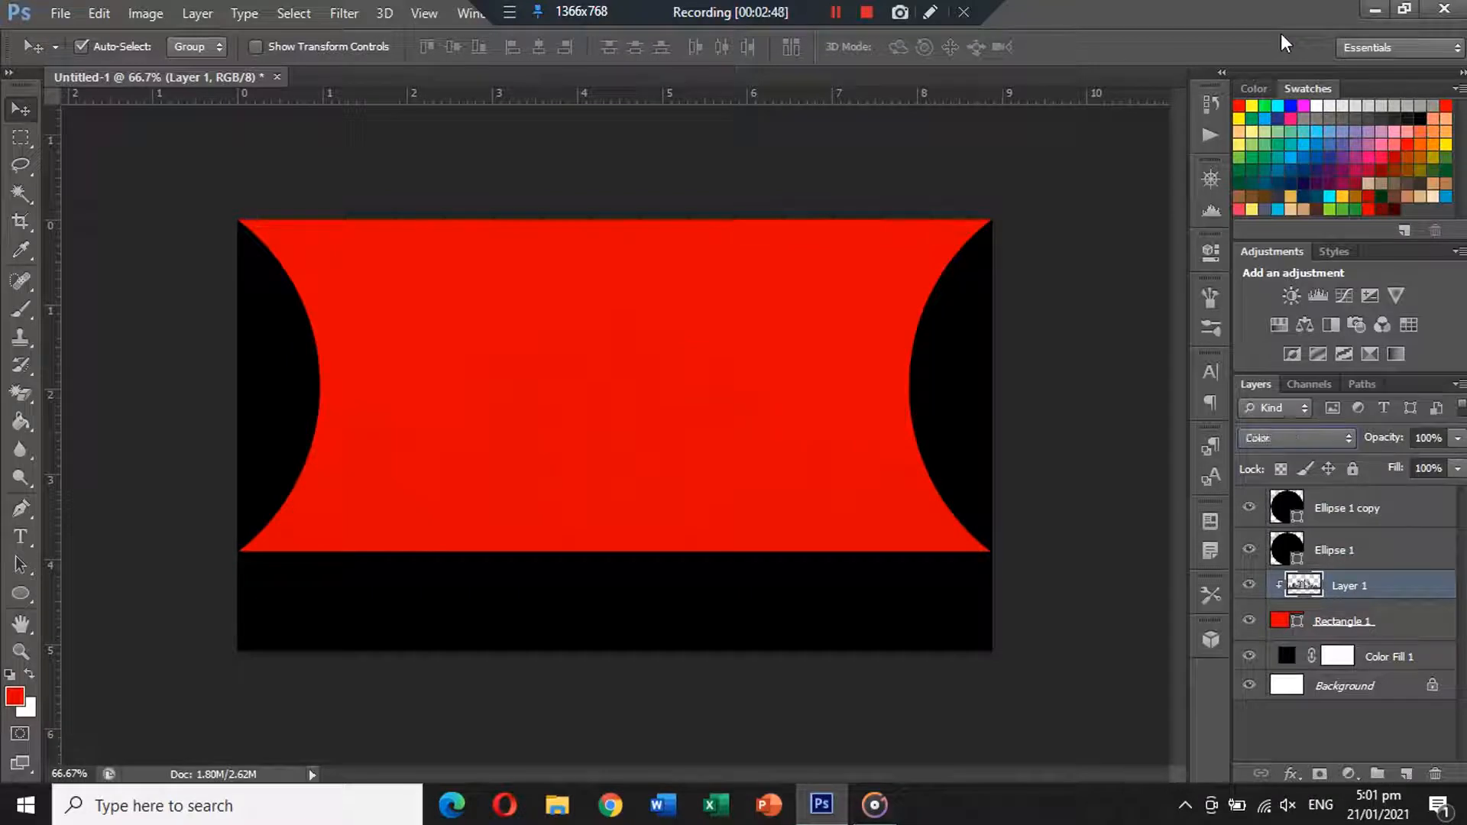
{"action": "key", "text": "Up"}
{"action": "key", "text": "Up"}
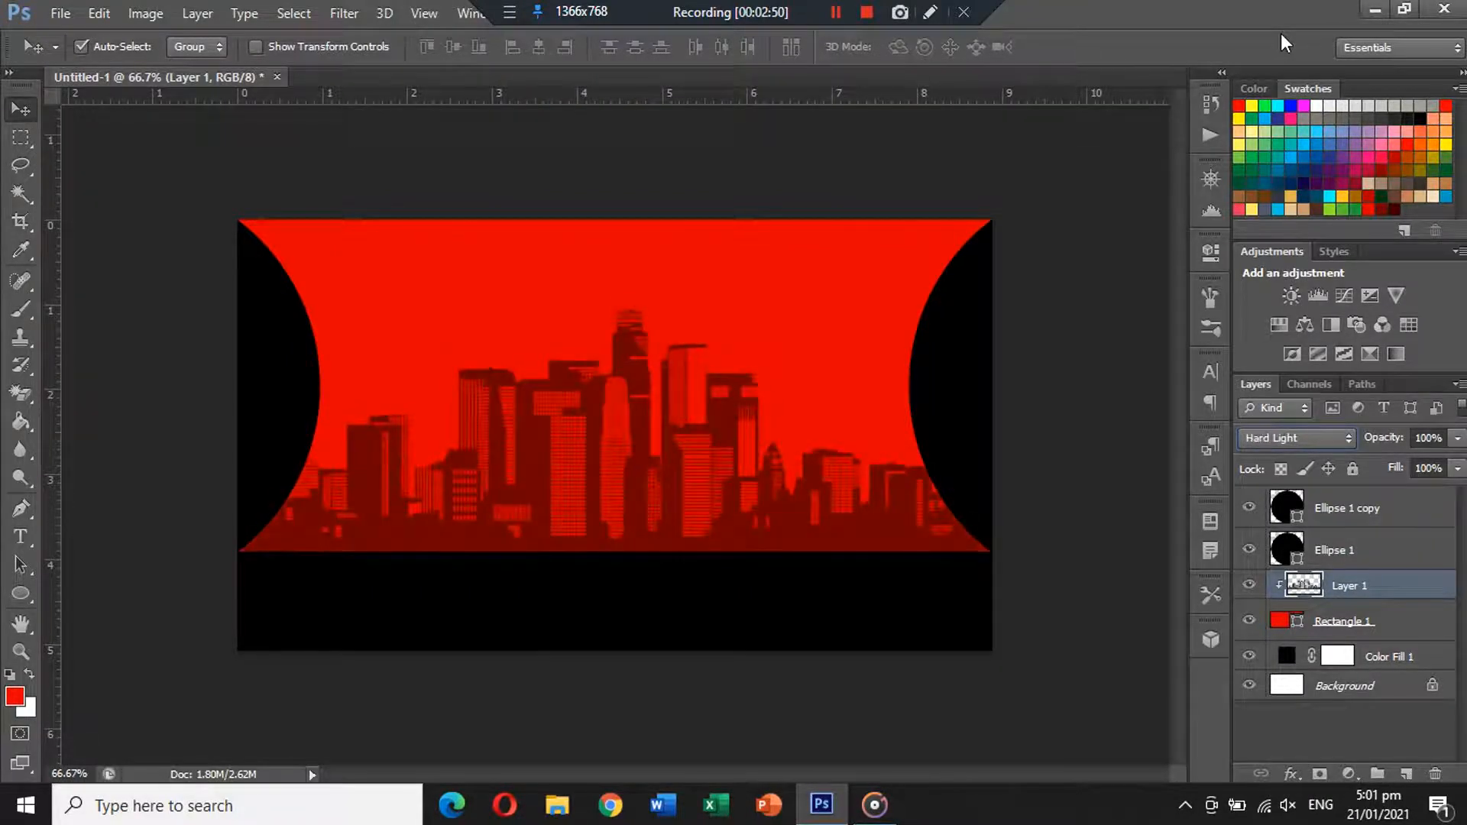
{"action": "key", "text": "Up"}
{"action": "key", "text": "Up"}
{"action": "key", "text": "Up"}
{"action": "key", "text": "Up"}
{"action": "key", "text": "Up"}
{"action": "key", "text": "Up"}
{"action": "key", "text": "Up"}
{"action": "key", "text": "Up"}
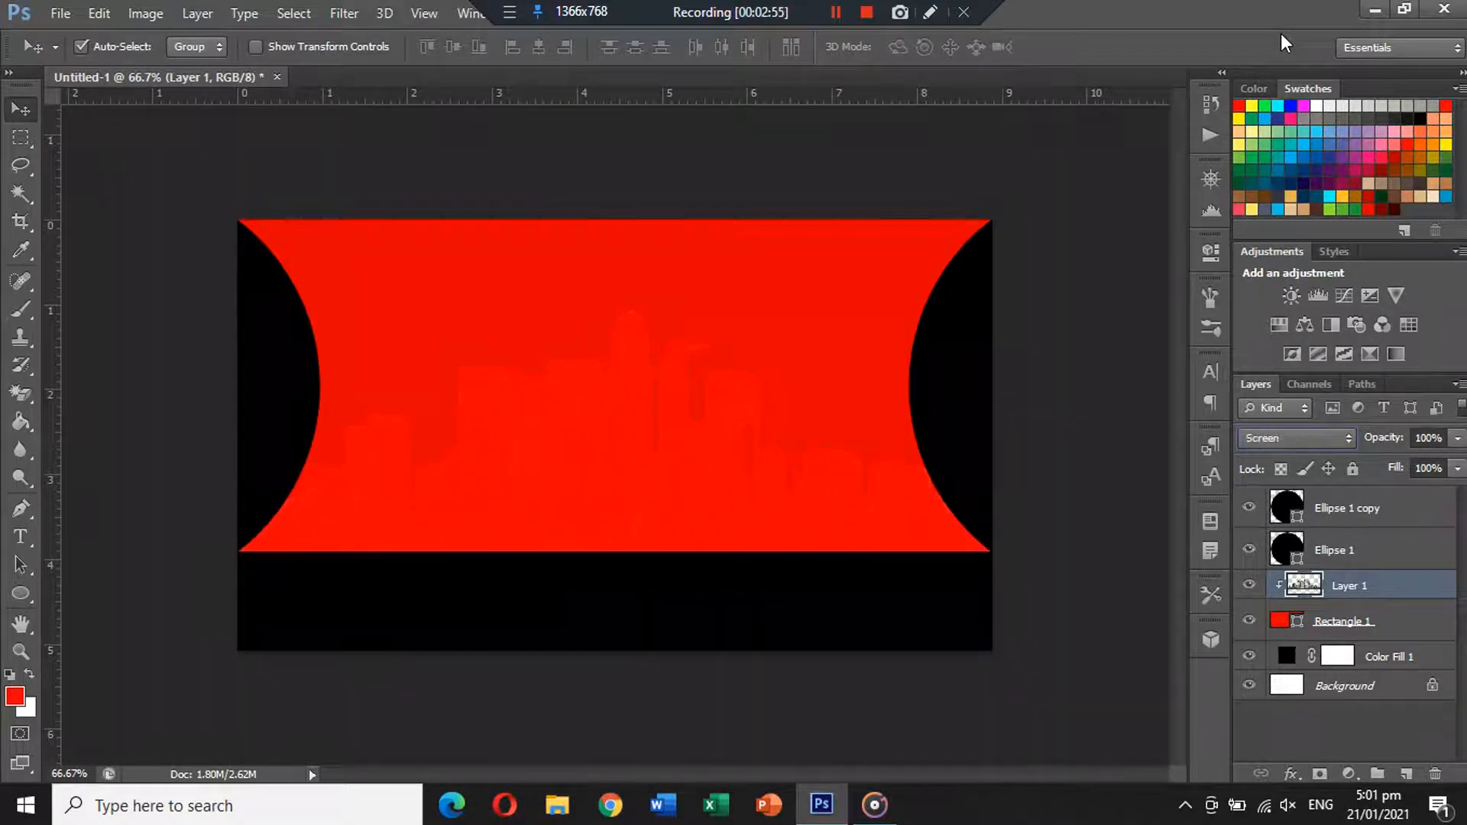
{"action": "key", "text": "Up"}
{"action": "key", "text": "Up"}
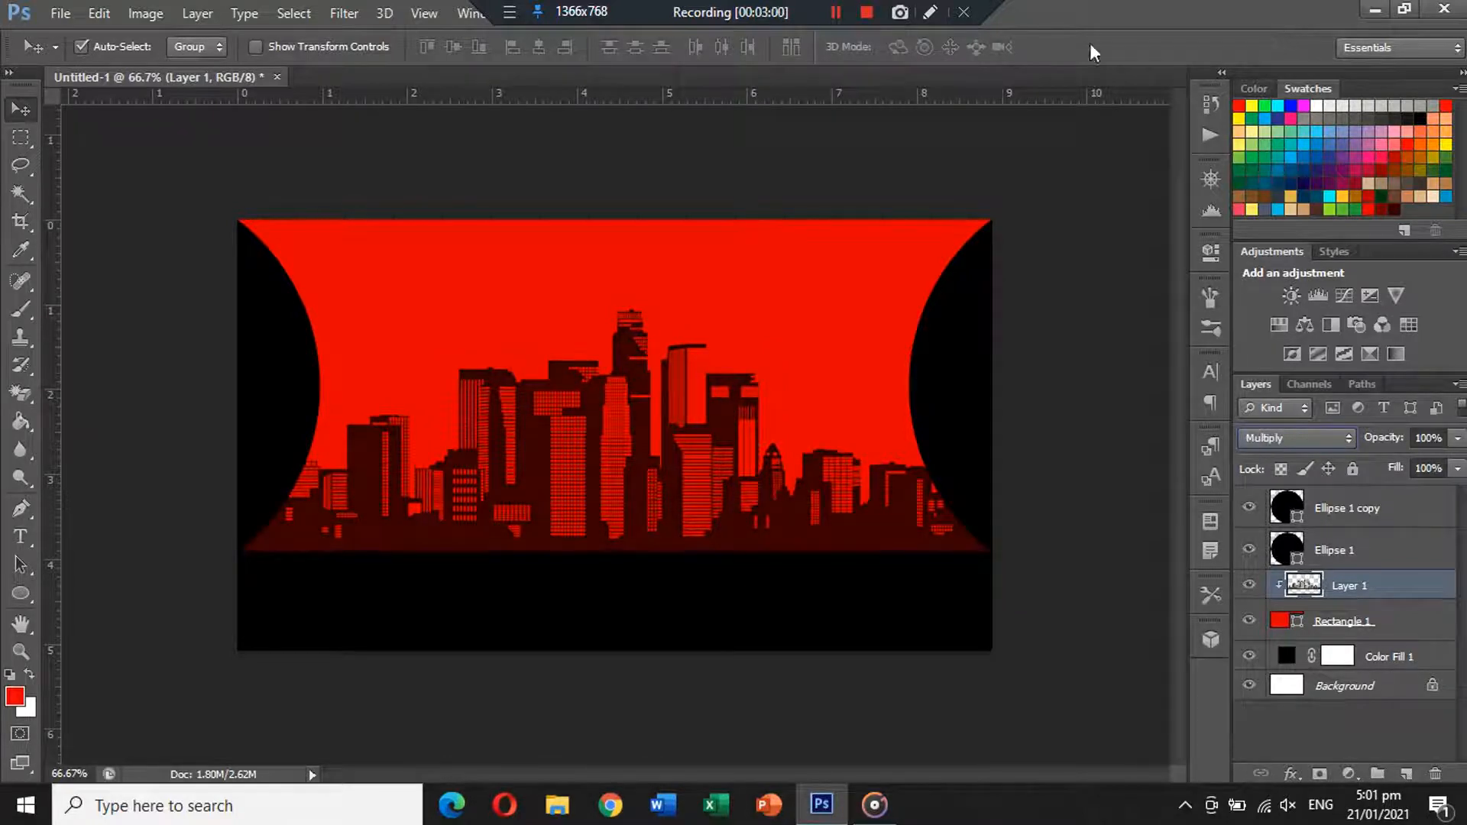
{"action": "left_click", "coordinate": [1062, 298]}
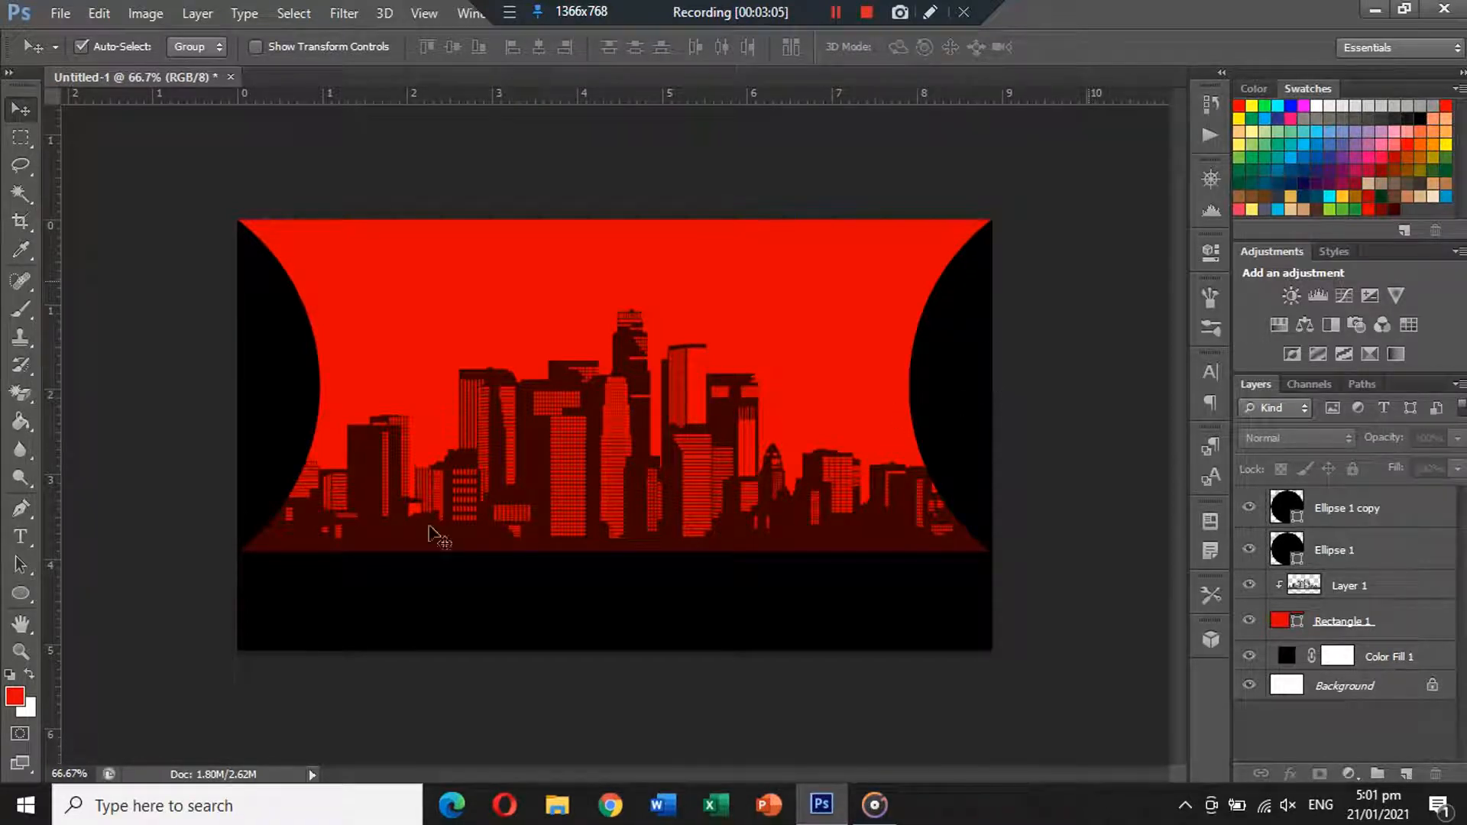
{"action": "left_click", "coordinate": [20, 536]}
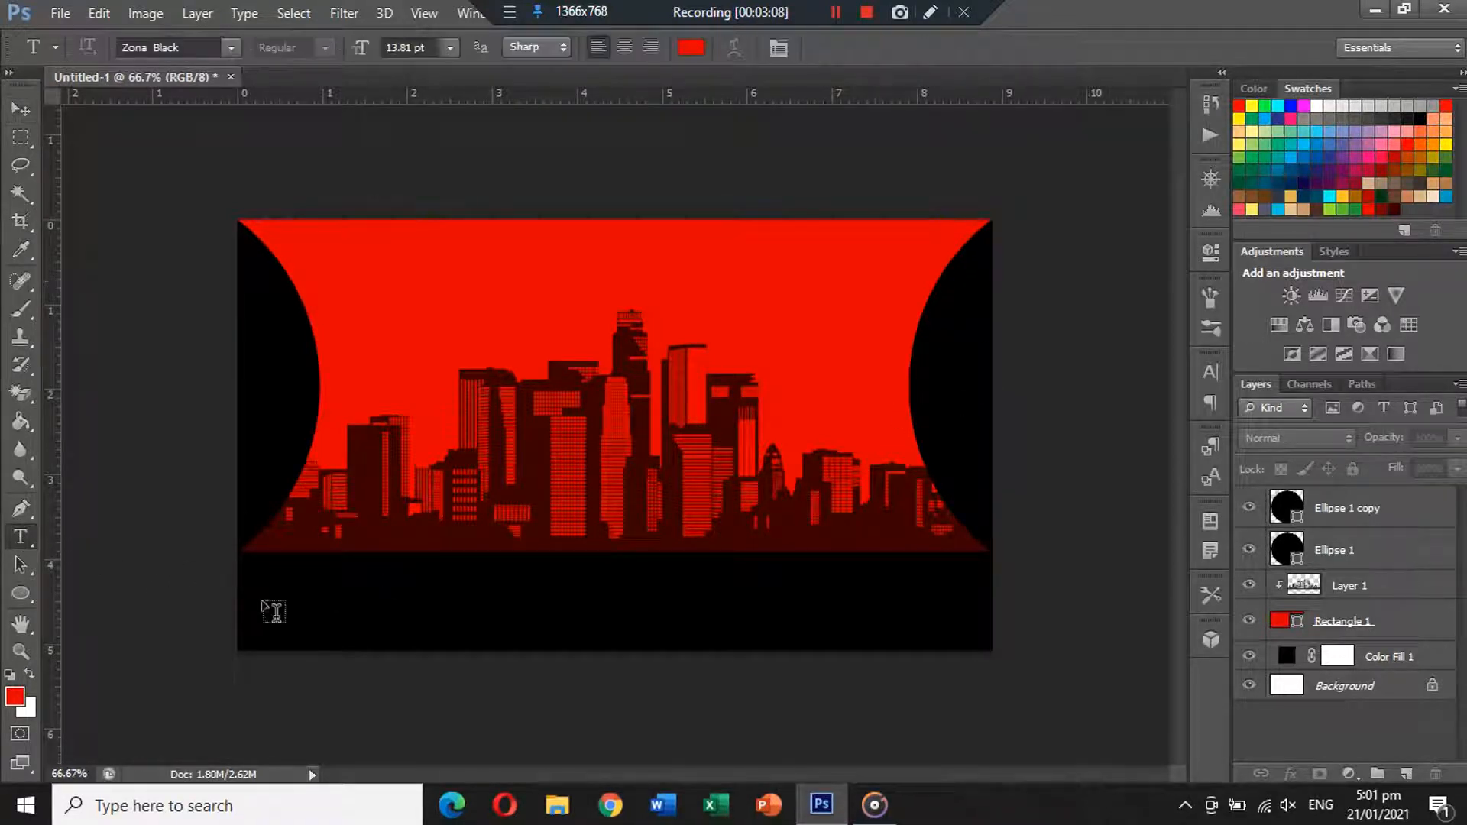
{"action": "left_click", "coordinate": [493, 607]}
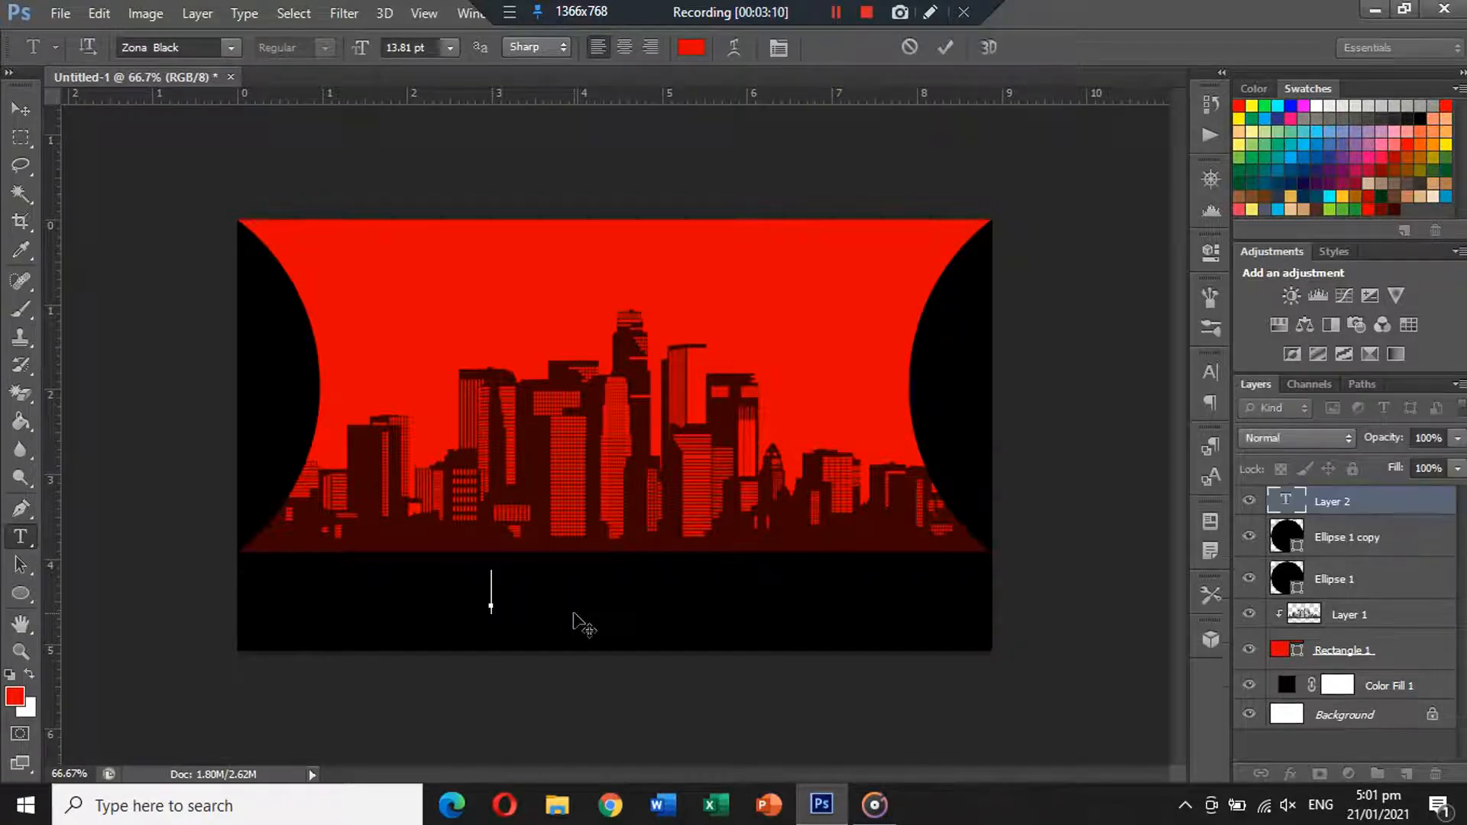
{"action": "type", "text": "www.we"}
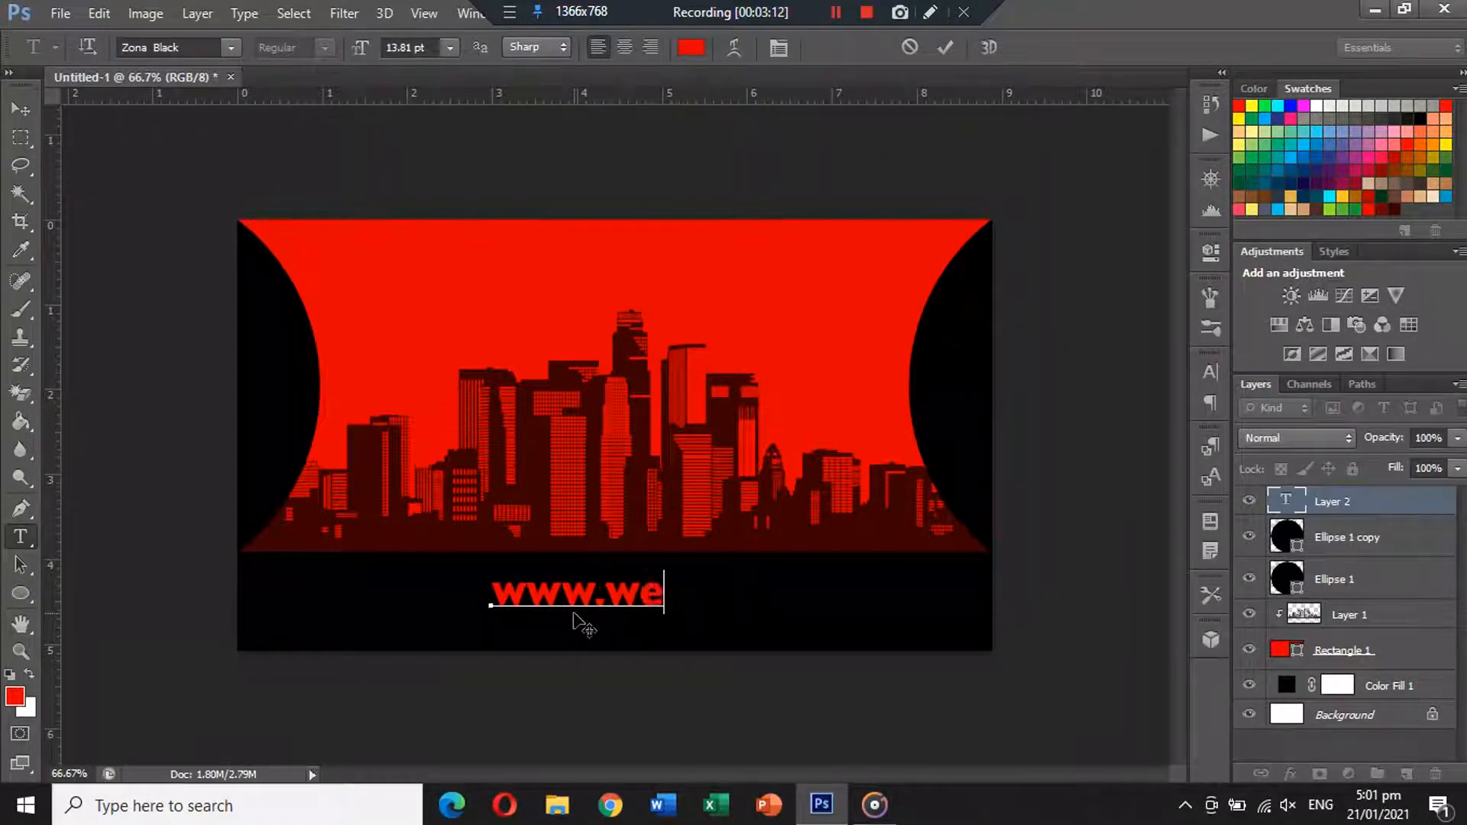
{"action": "type", "text": "bsitename"}
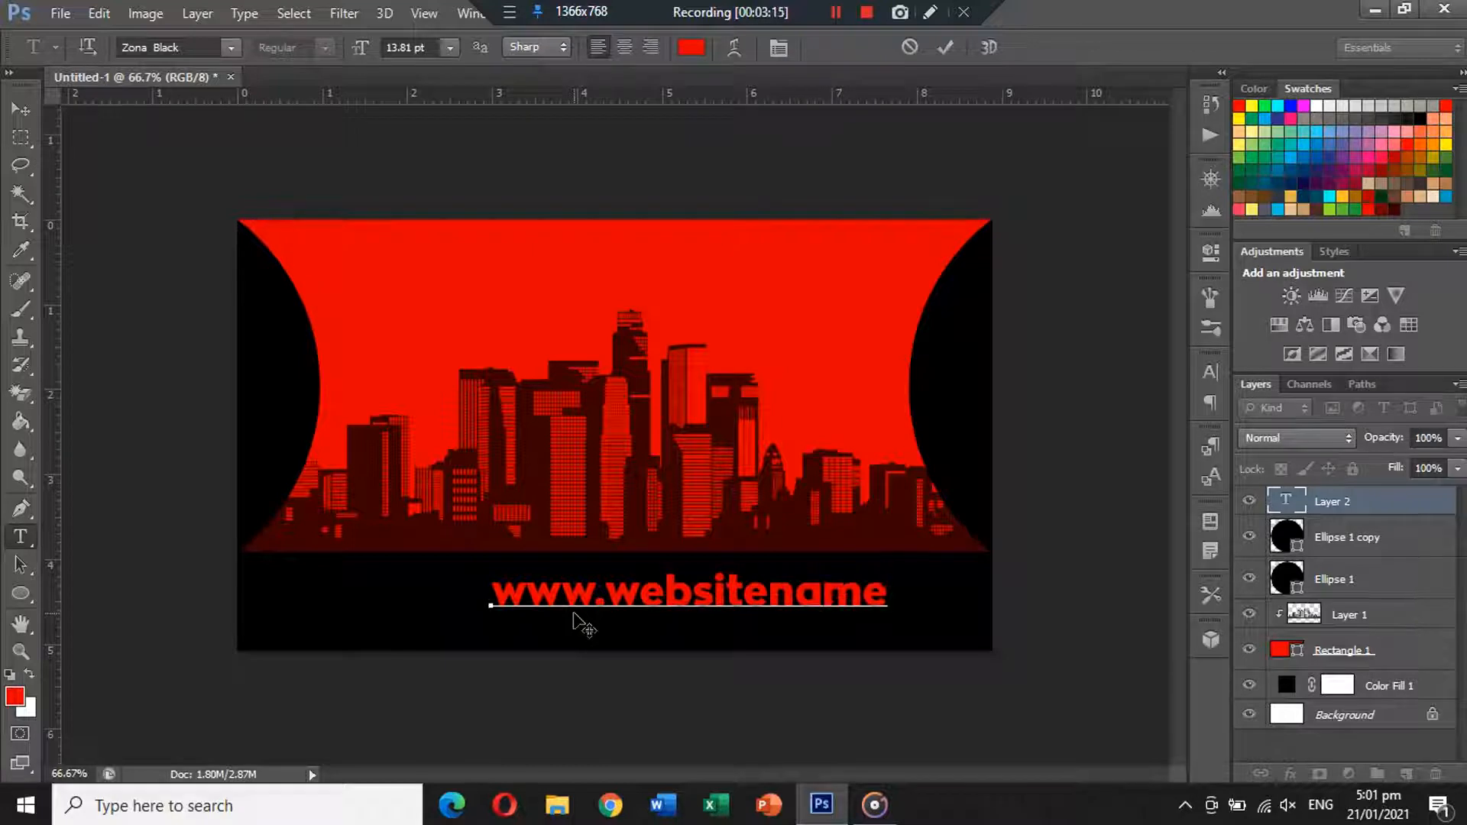
{"action": "type", "text": ".com"}
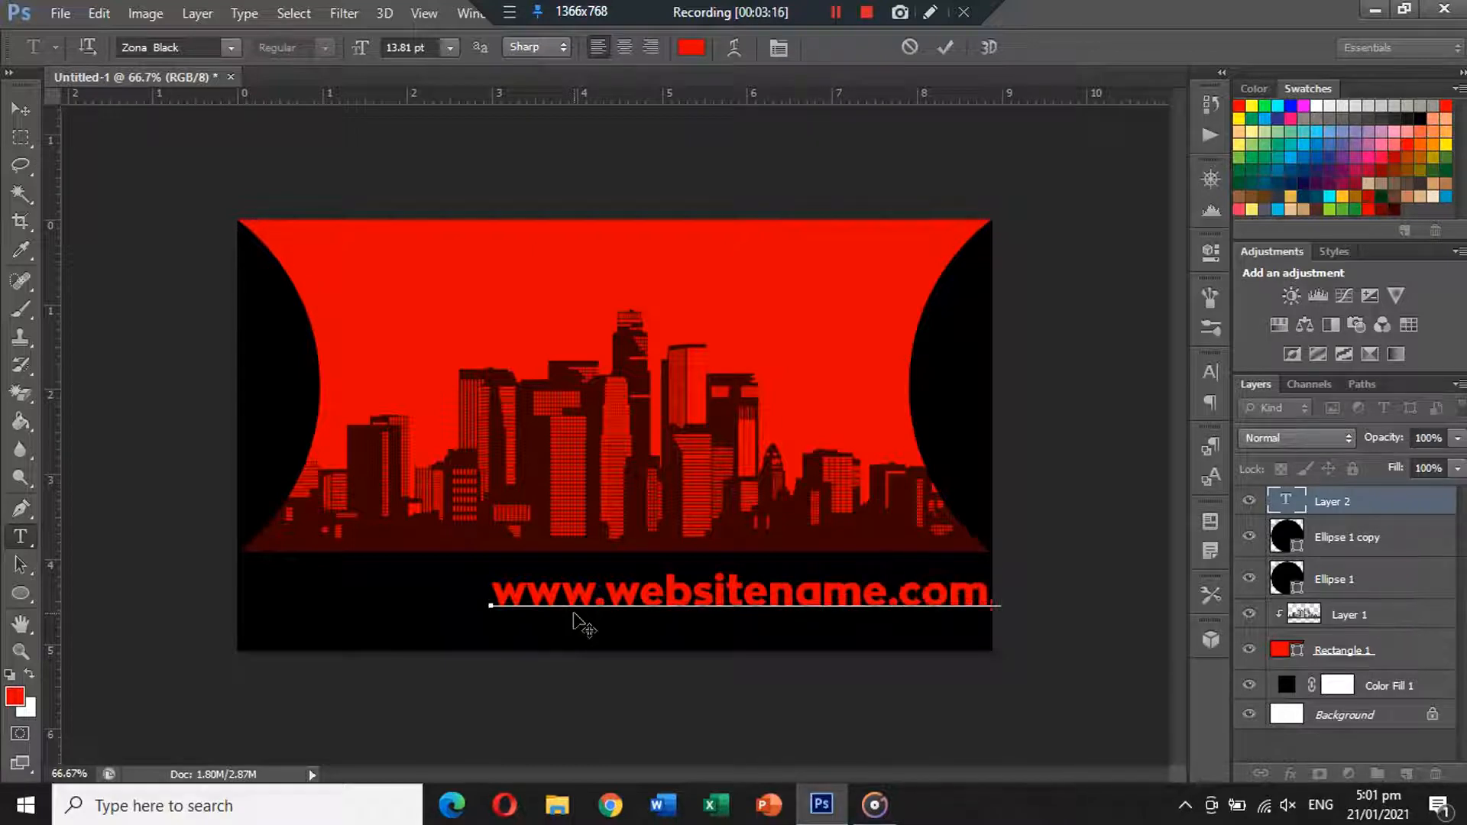
Set the website text to Raleway Medium at size 7.
{"action": "key", "text": "ctrl+a"}
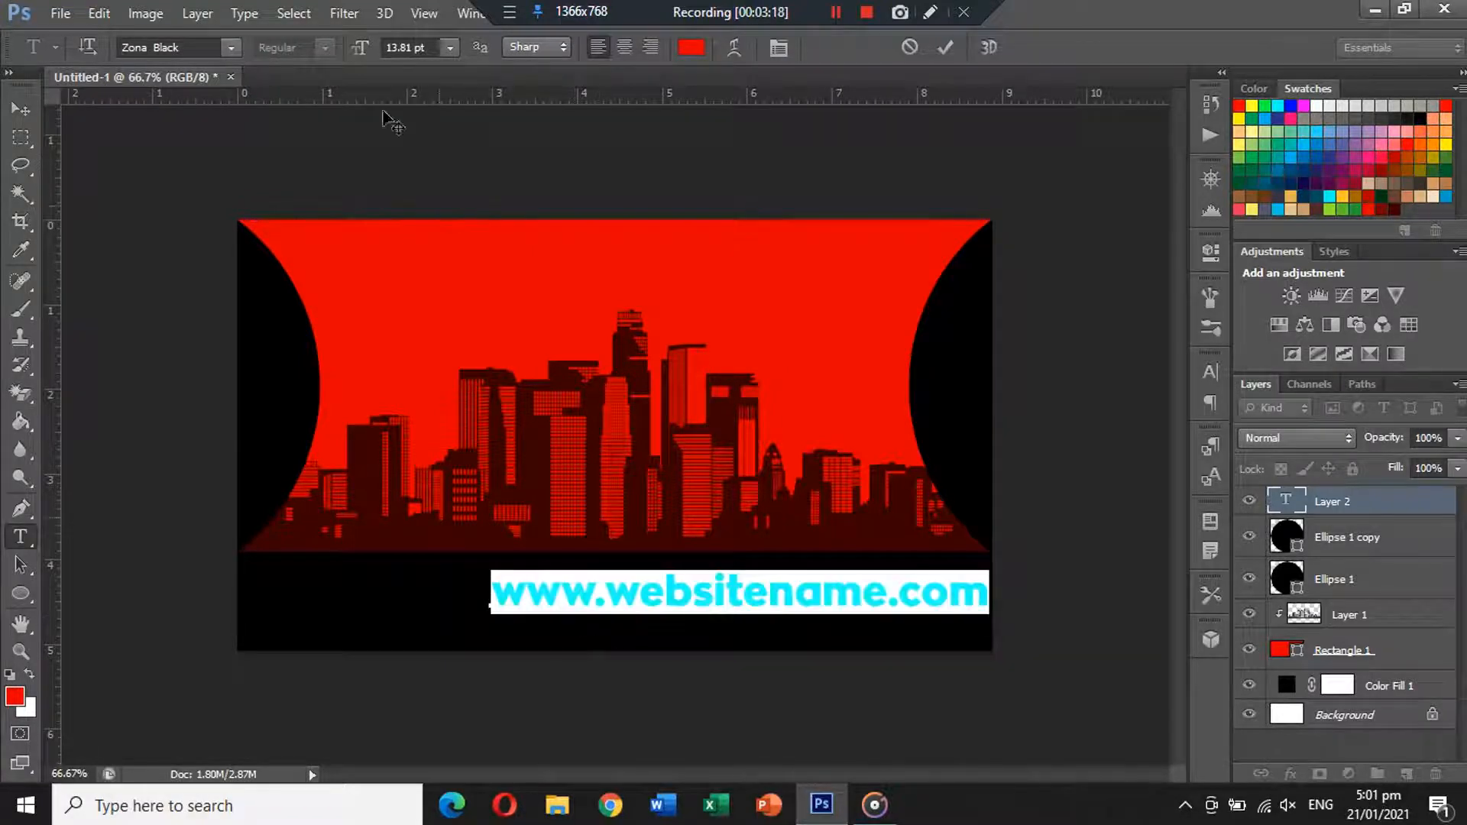
{"action": "left_click", "coordinate": [410, 49]}
{"action": "type", "text": "7"}
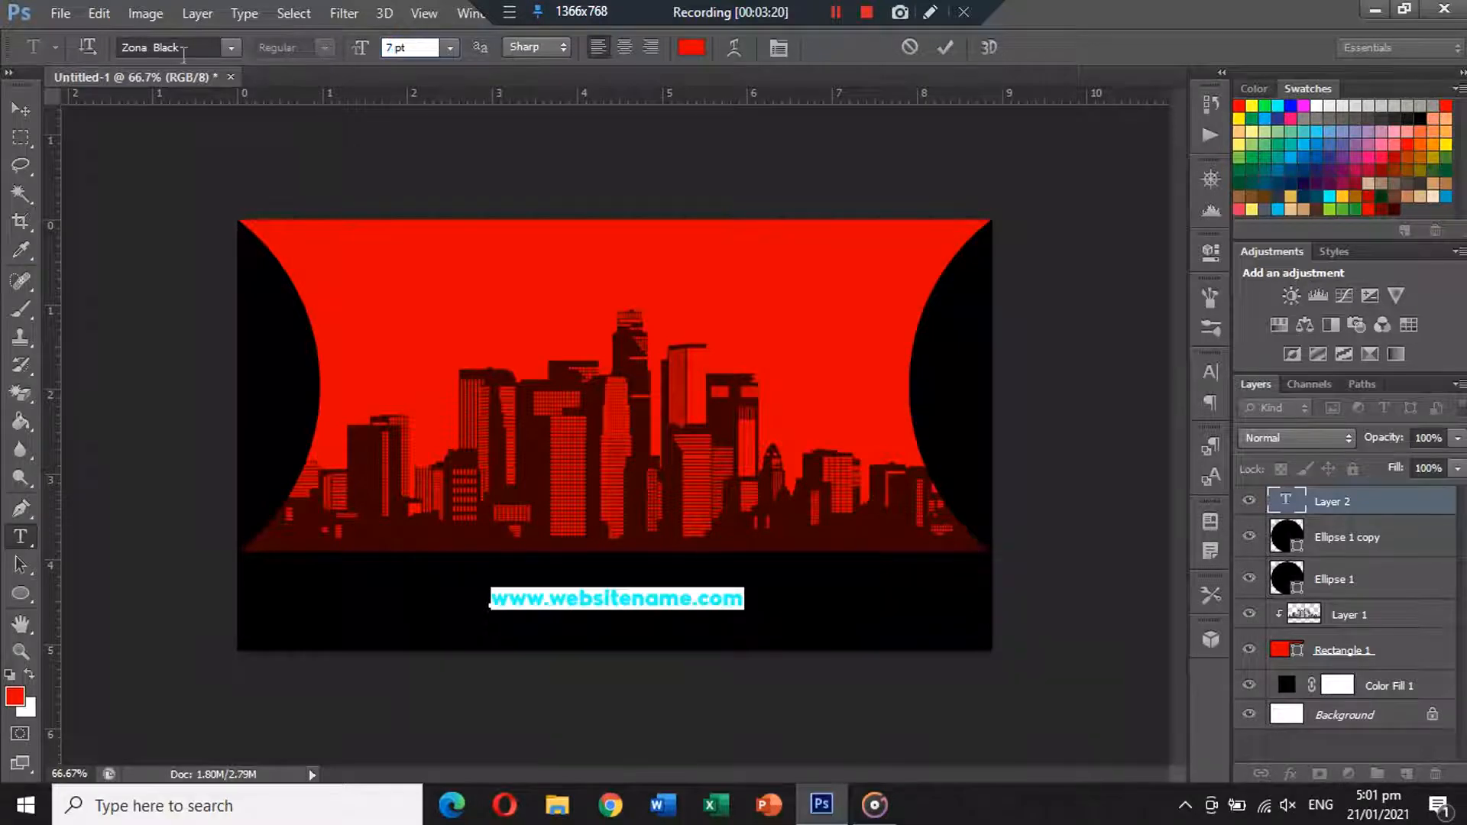
{"action": "left_click", "coordinate": [168, 47]}
{"action": "type", "text": "Raleway"}
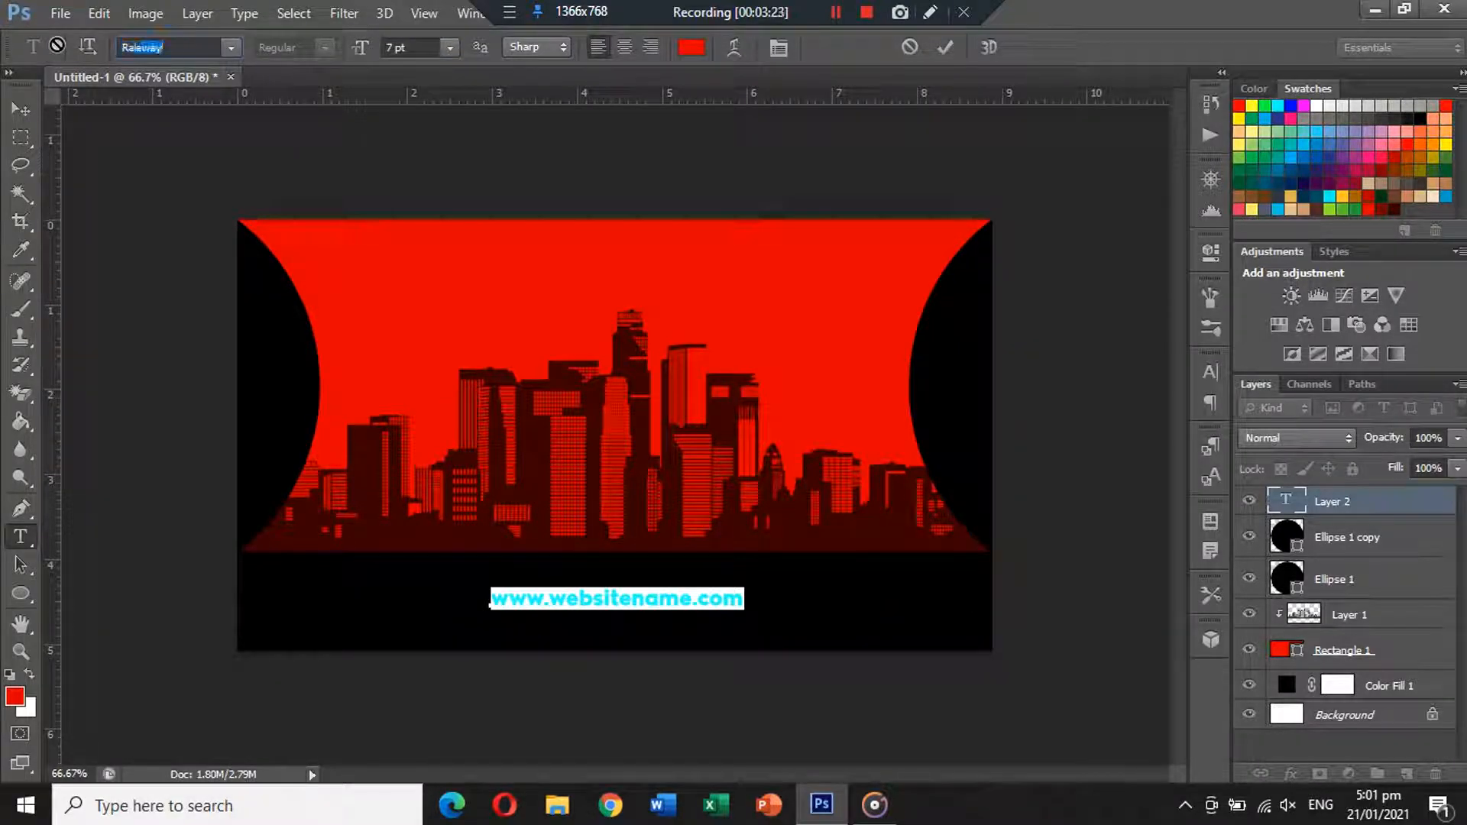
{"action": "key", "text": "Return"}
{"action": "left_click", "coordinate": [316, 50]}
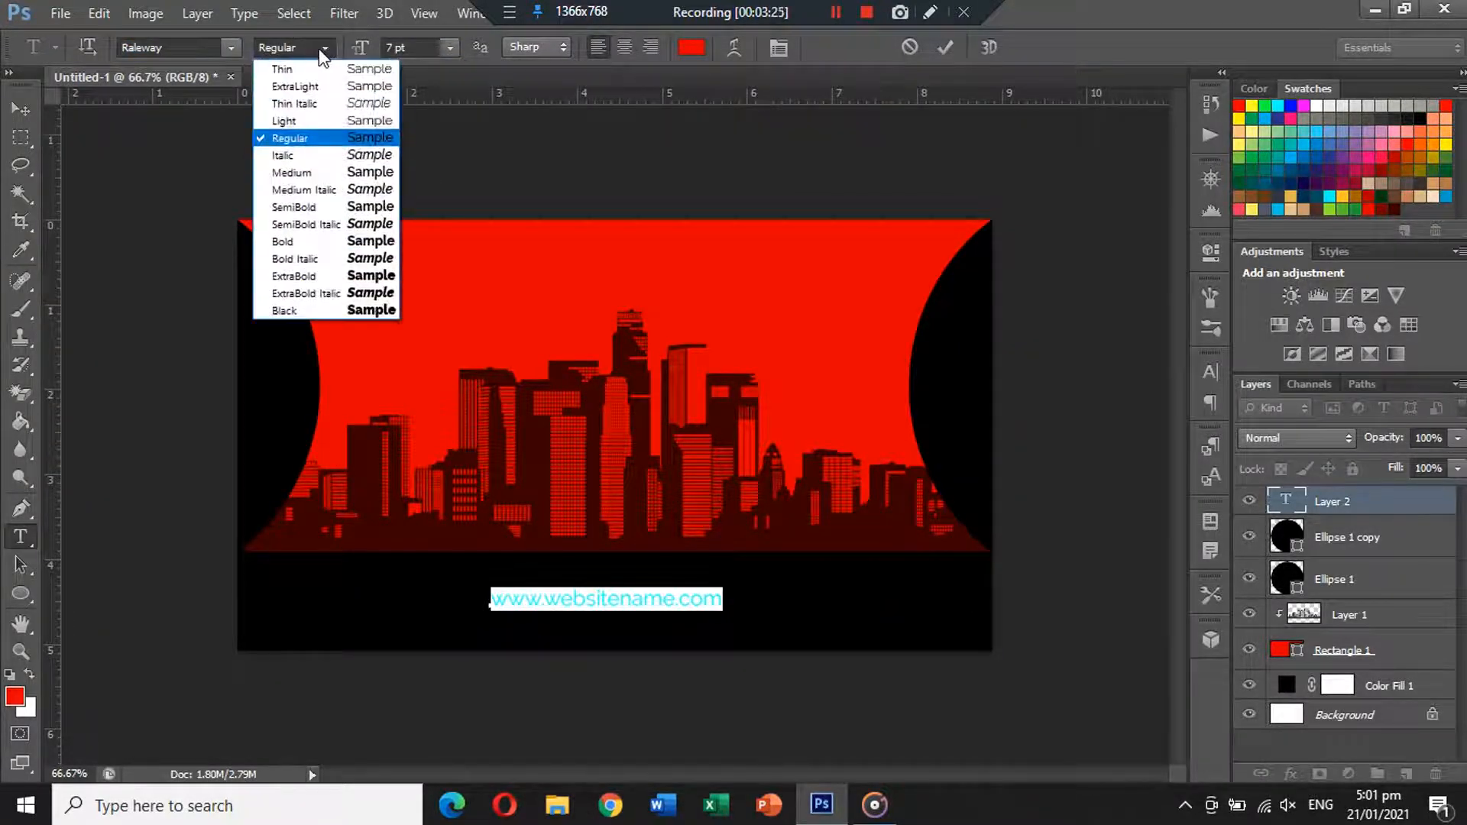
{"action": "left_click", "coordinate": [299, 180]}
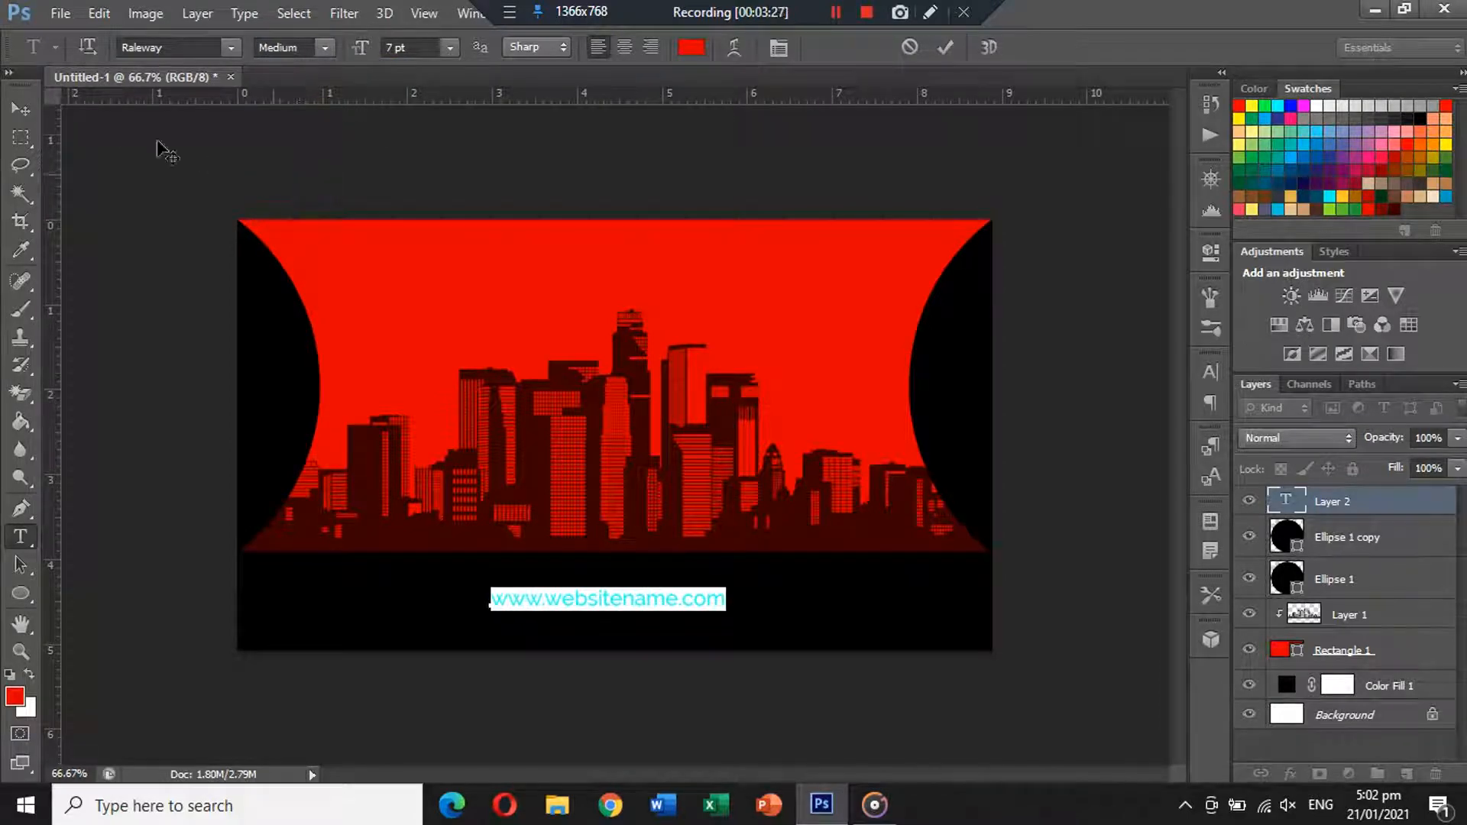
{"action": "left_click", "coordinate": [21, 105]}
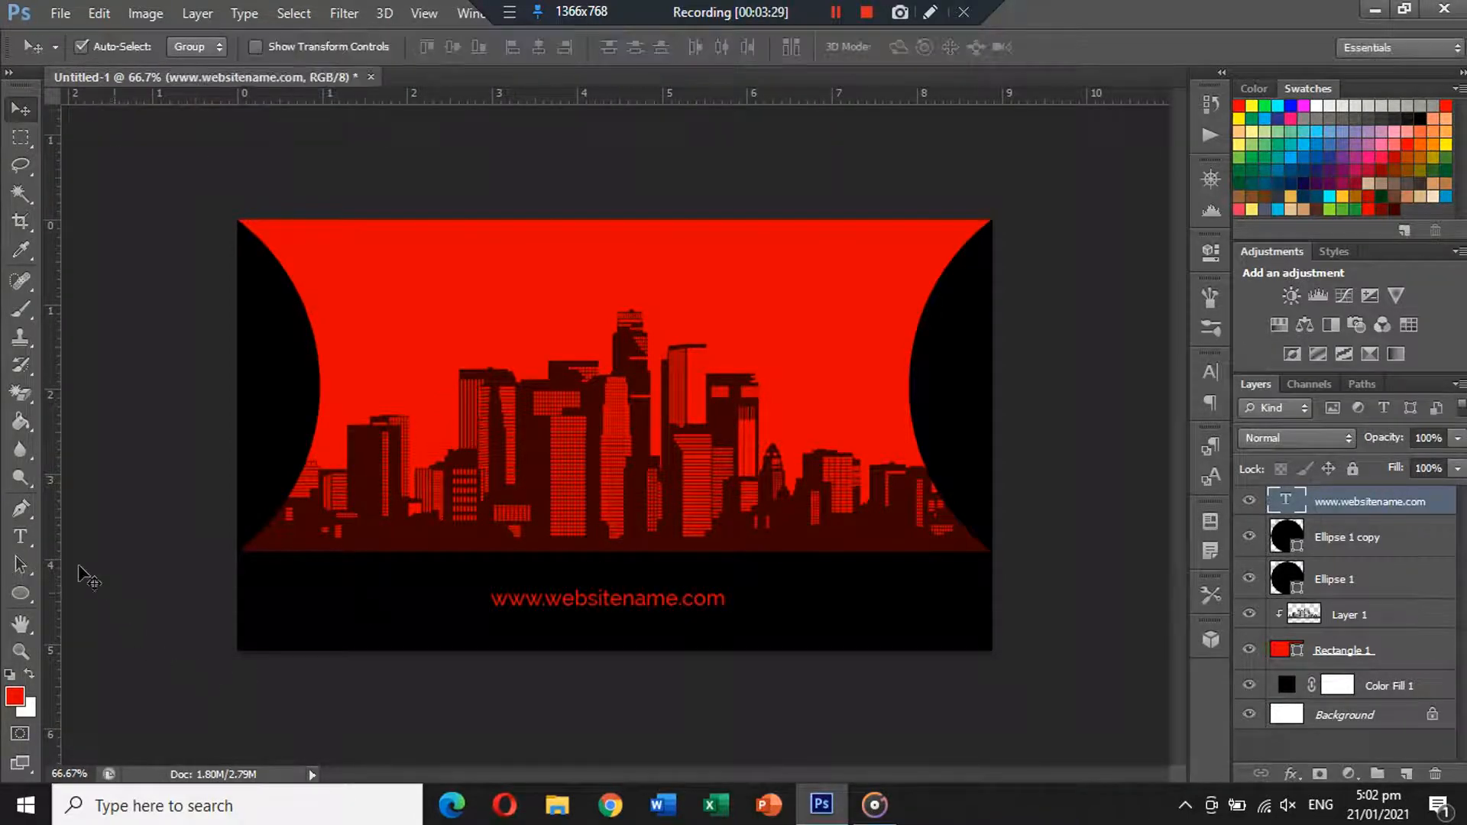
Change the website text colour to white and commit it.
{"action": "left_click", "coordinate": [21, 536]}
{"action": "triple_click", "coordinate": [623, 598]}
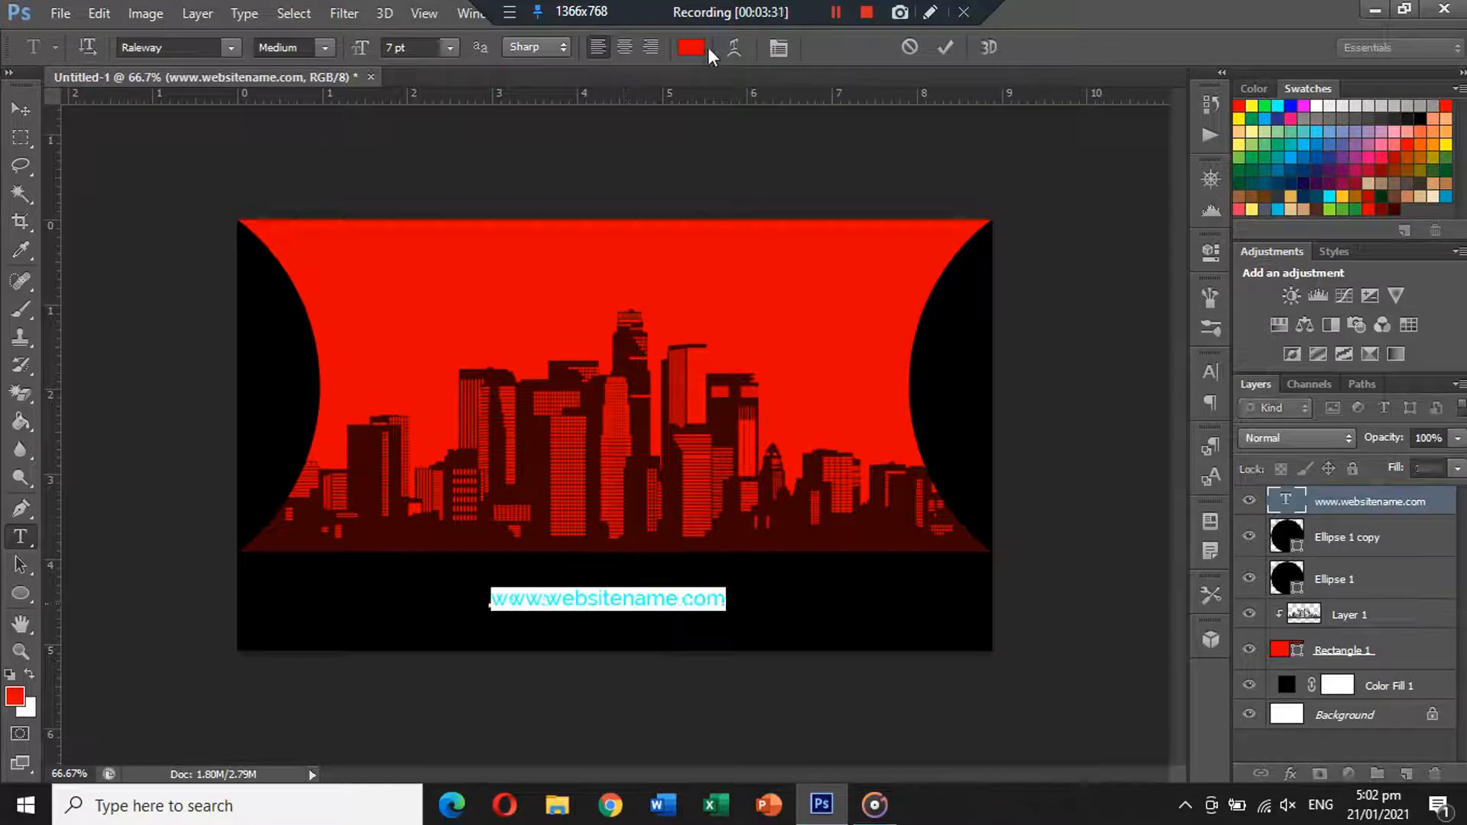
{"action": "left_click", "coordinate": [697, 48]}
{"action": "left_click", "coordinate": [34, 707]}
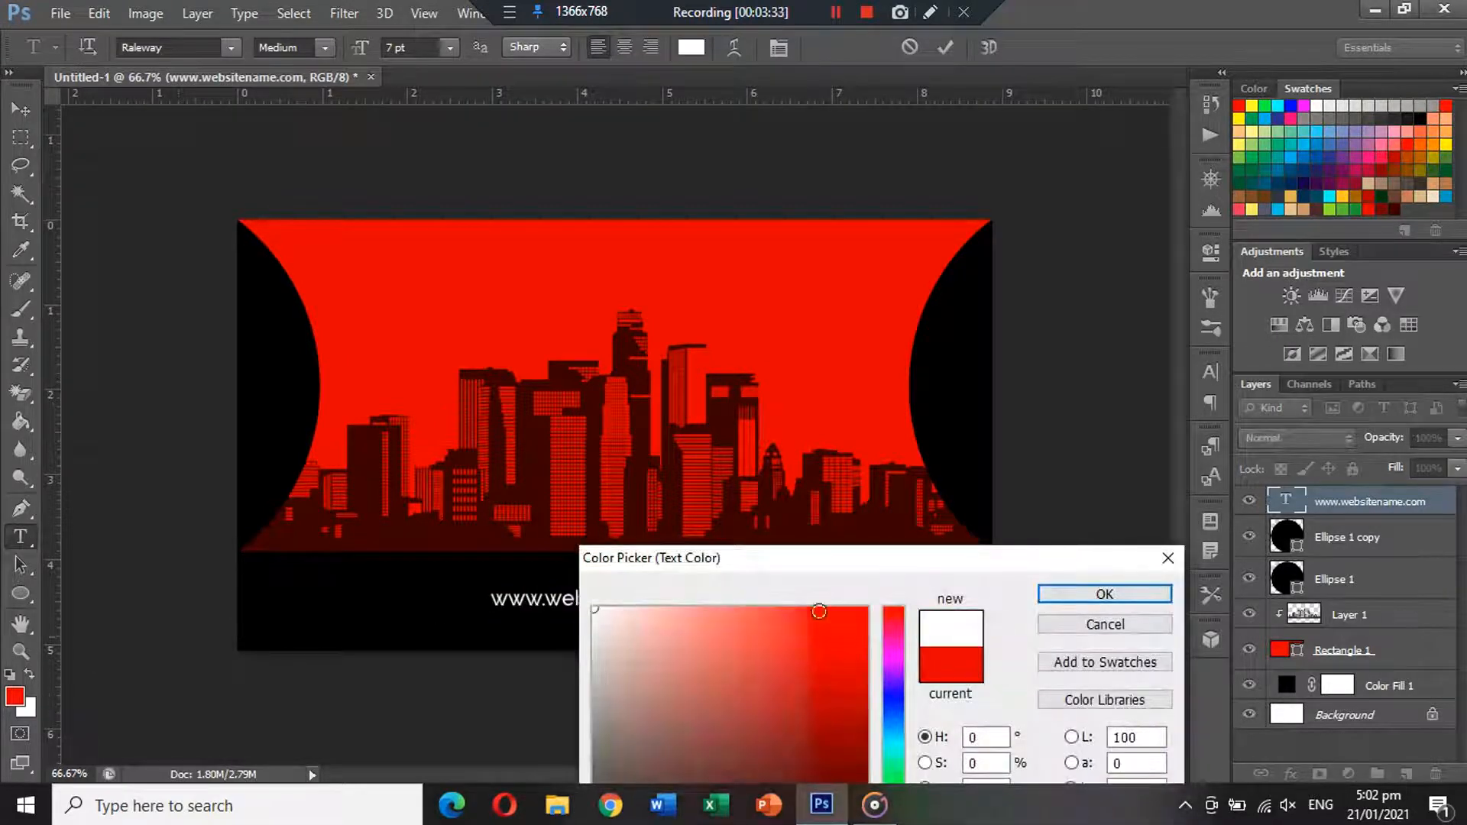
{"action": "left_click", "coordinate": [1104, 594]}
{"action": "left_click", "coordinate": [21, 110]}
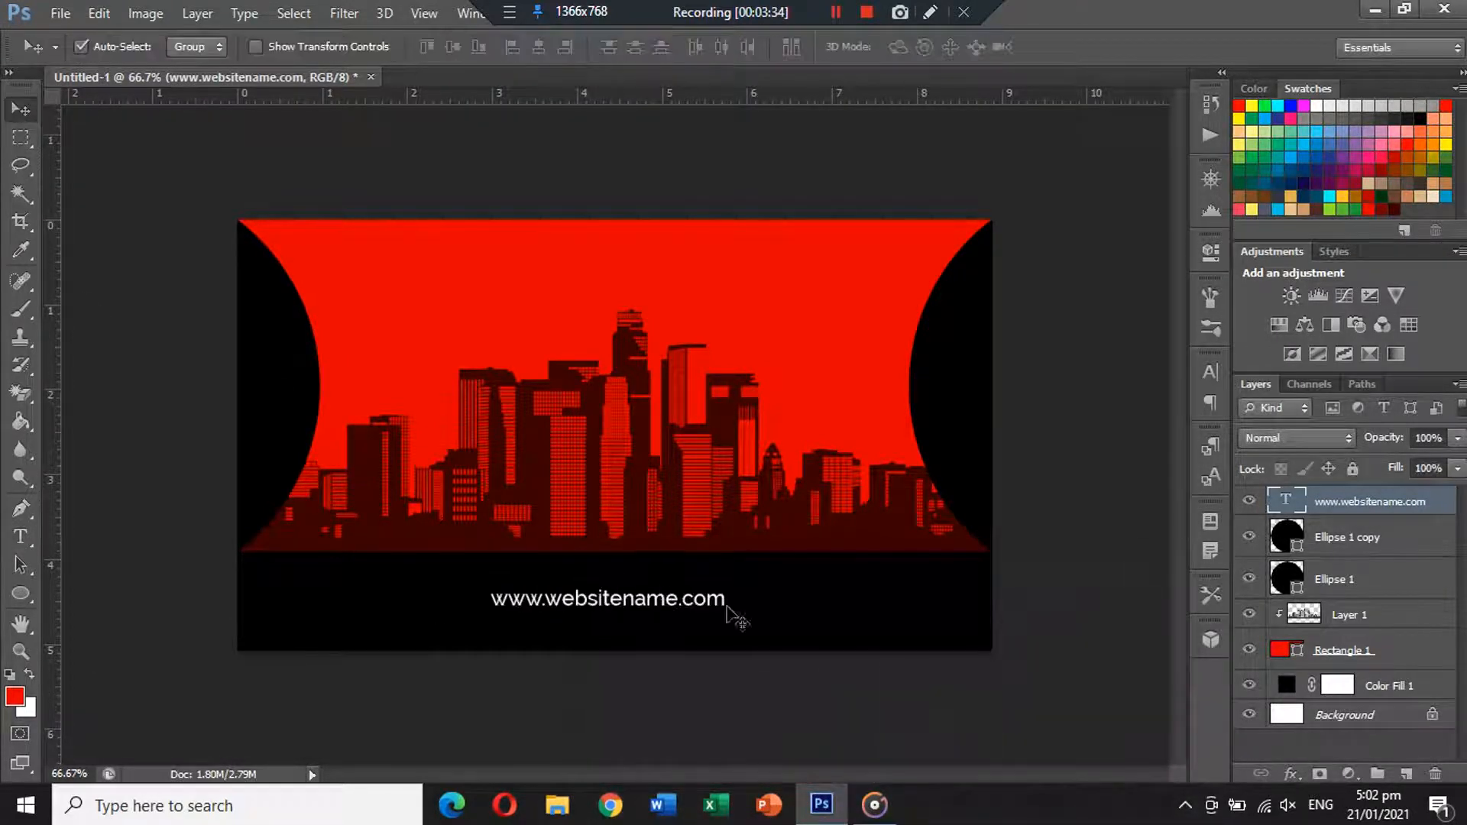
{"action": "left_click", "coordinate": [809, 592]}
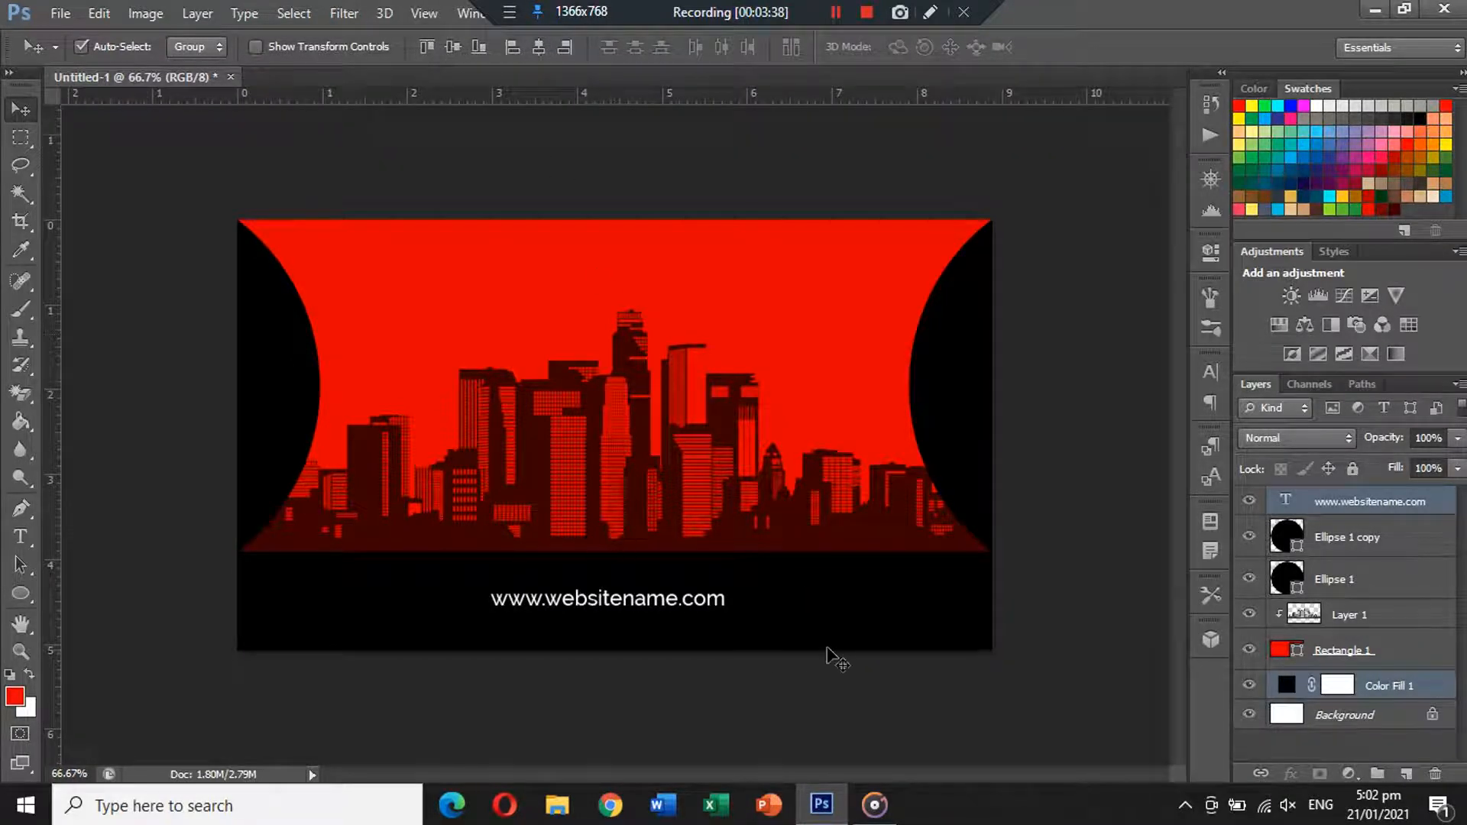
Nudge the website text slightly right and down into place.
{"action": "left_click", "coordinate": [769, 698]}
{"action": "left_click_drag", "start_coordinate": [646, 603], "coordinate": [654, 623]}
{"action": "key", "text": "Down"}
{"action": "key", "text": "Down"}
{"action": "key", "text": "Down"}
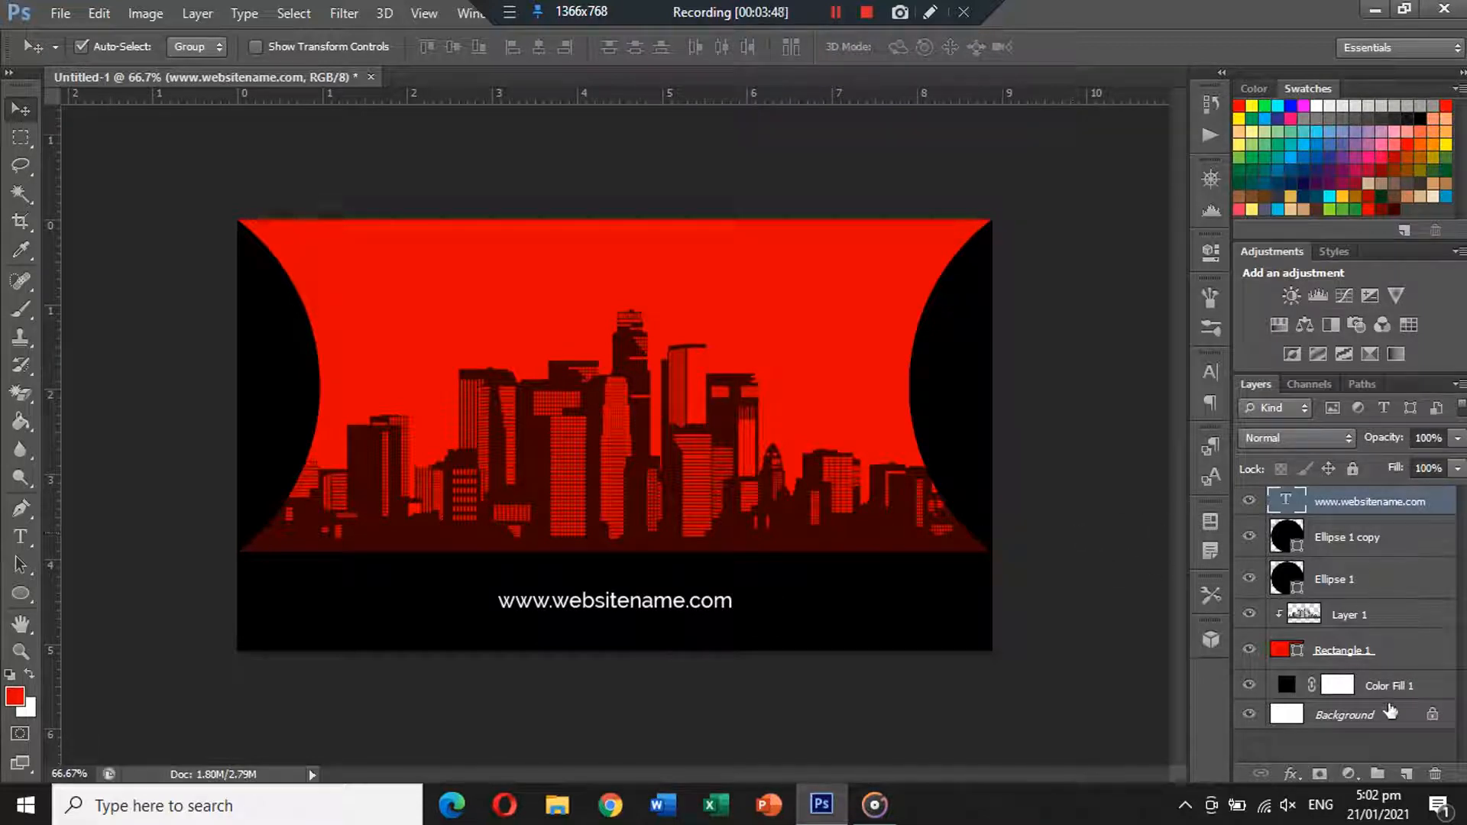
Group all the card's layers with Ctrl+G and name the group 'Back Side'.
{"action": "left_click", "coordinate": [1393, 678], "text": "shift"}
{"action": "key", "text": "ctrl+g"}
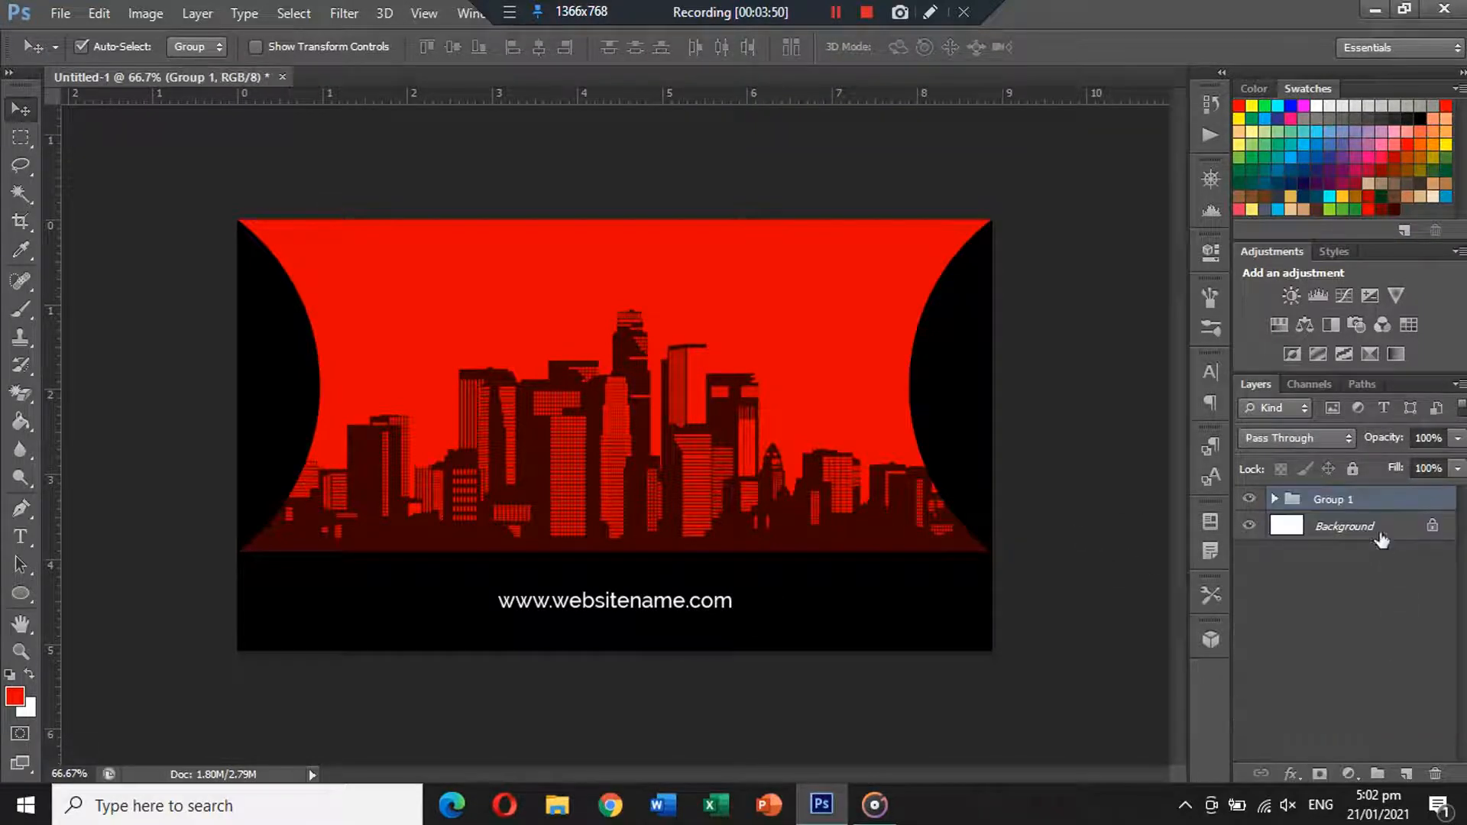
{"action": "double_click", "coordinate": [1350, 497]}
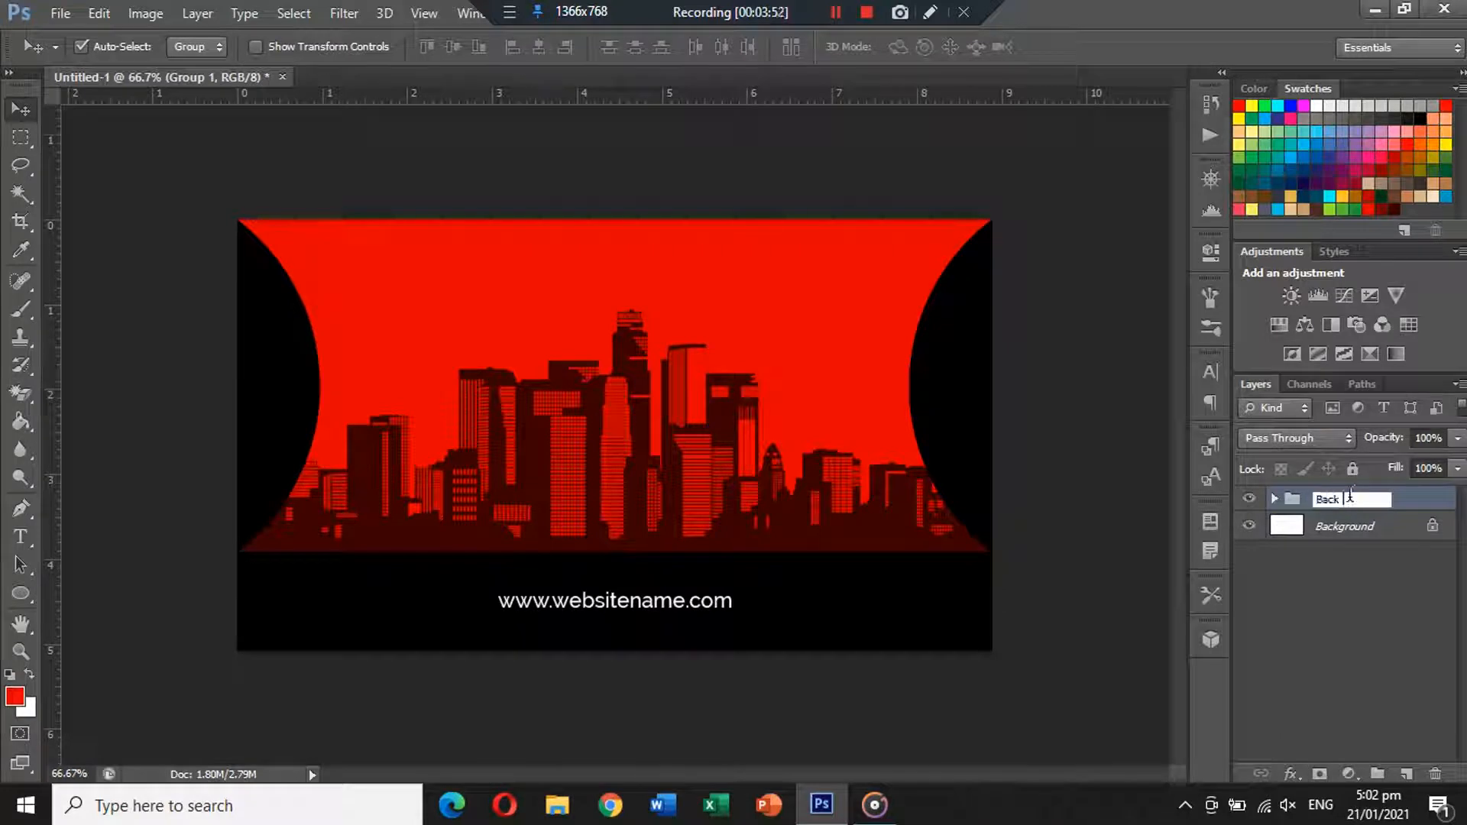
{"action": "type", "text": "Back Side"}
{"action": "key", "text": "Return"}
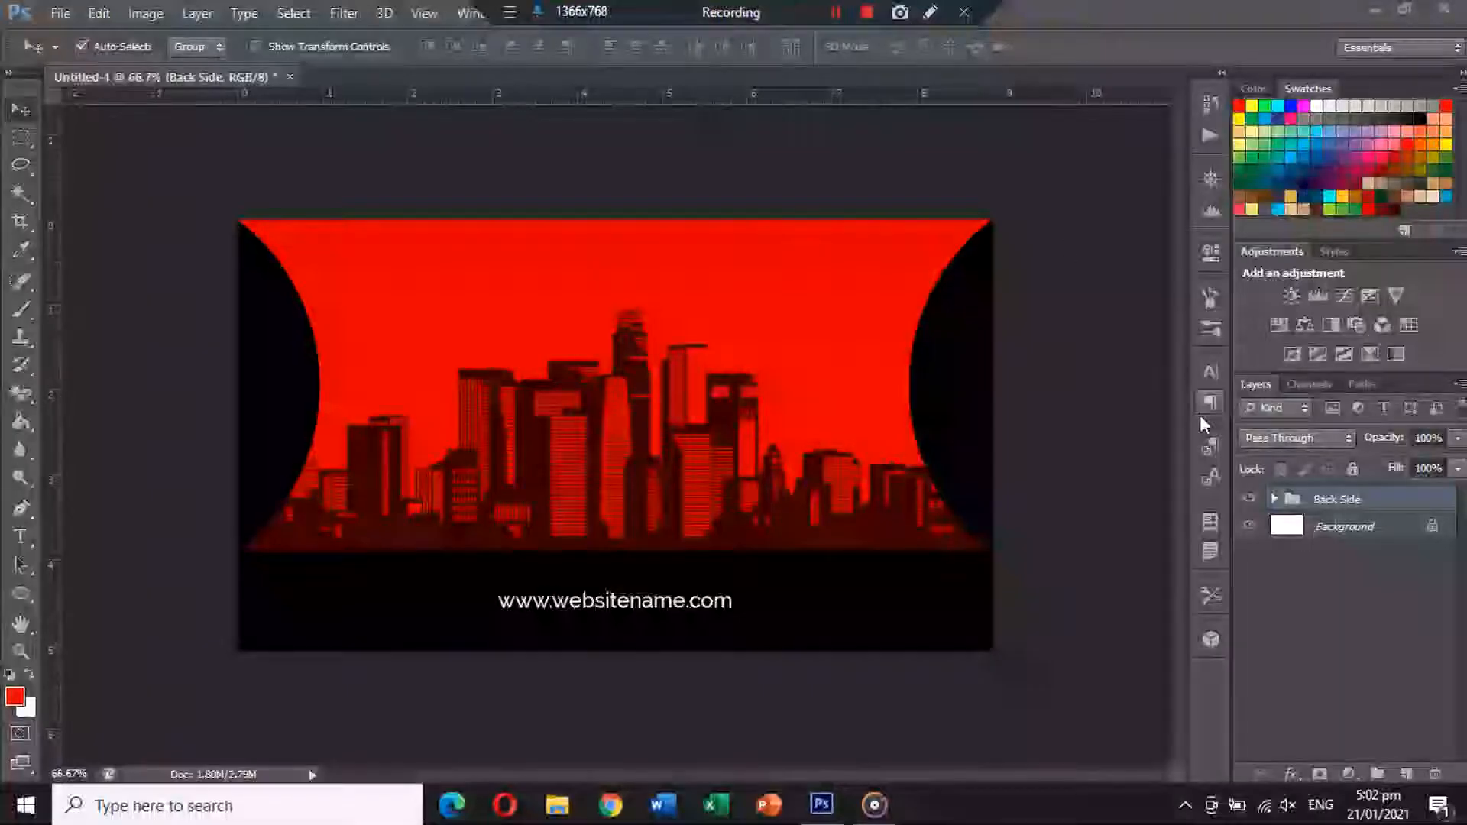
Hide the Back Side group and add a new black Solid Color fill layer.
{"action": "left_click", "coordinate": [1249, 500]}
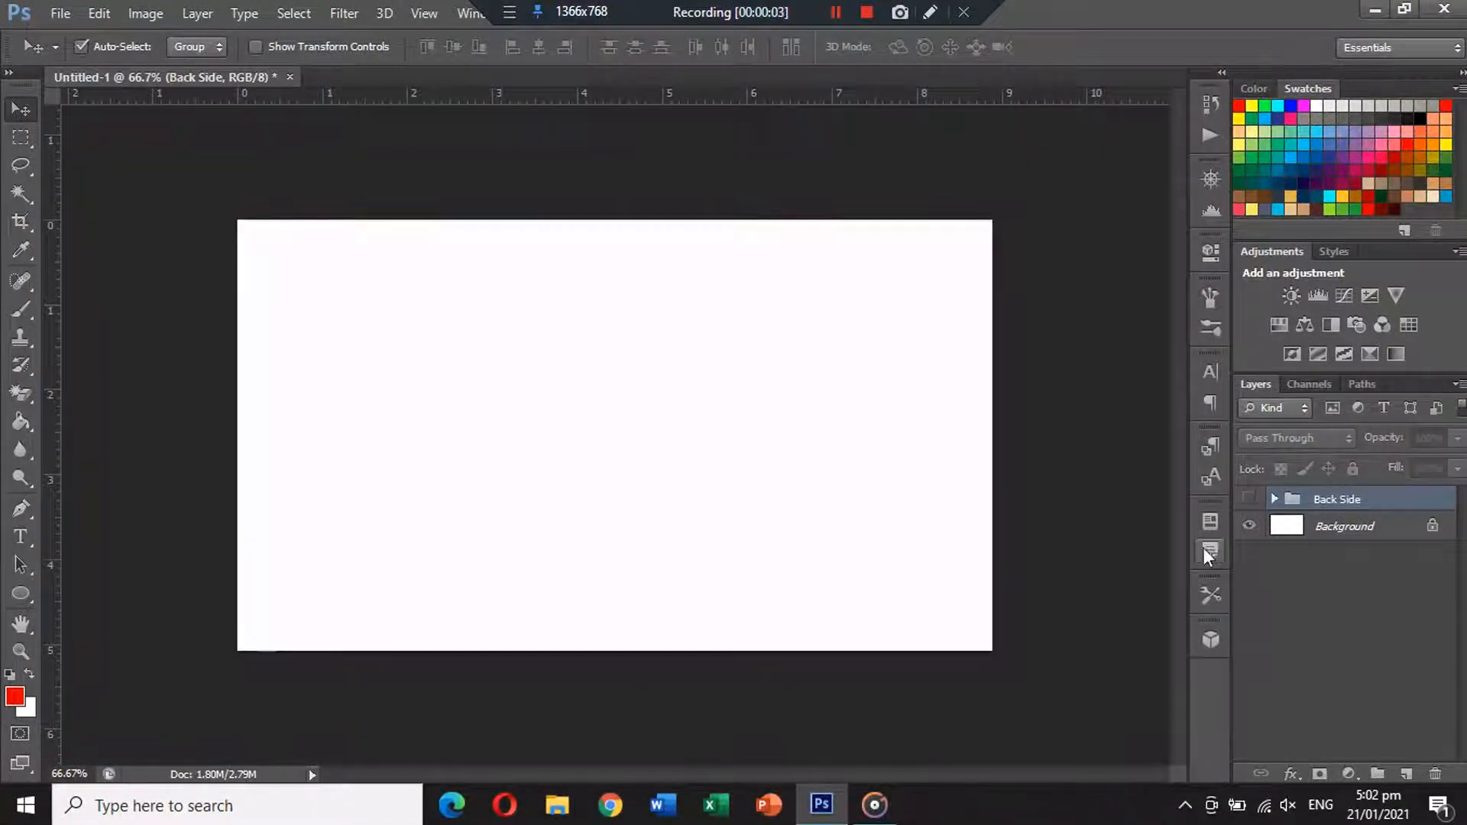
{"action": "left_click", "coordinate": [1349, 773]}
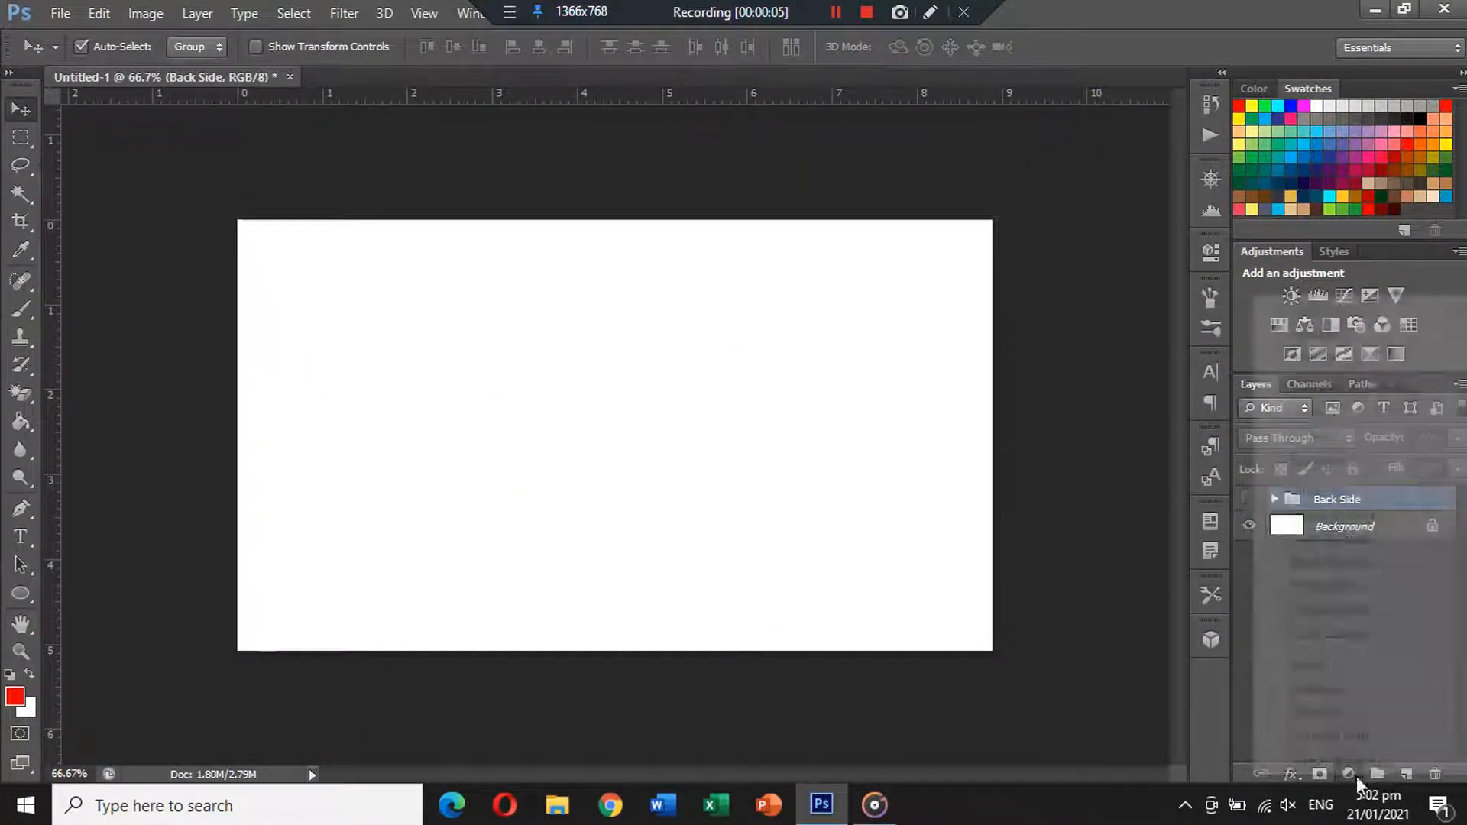
{"action": "left_click", "coordinate": [1330, 311]}
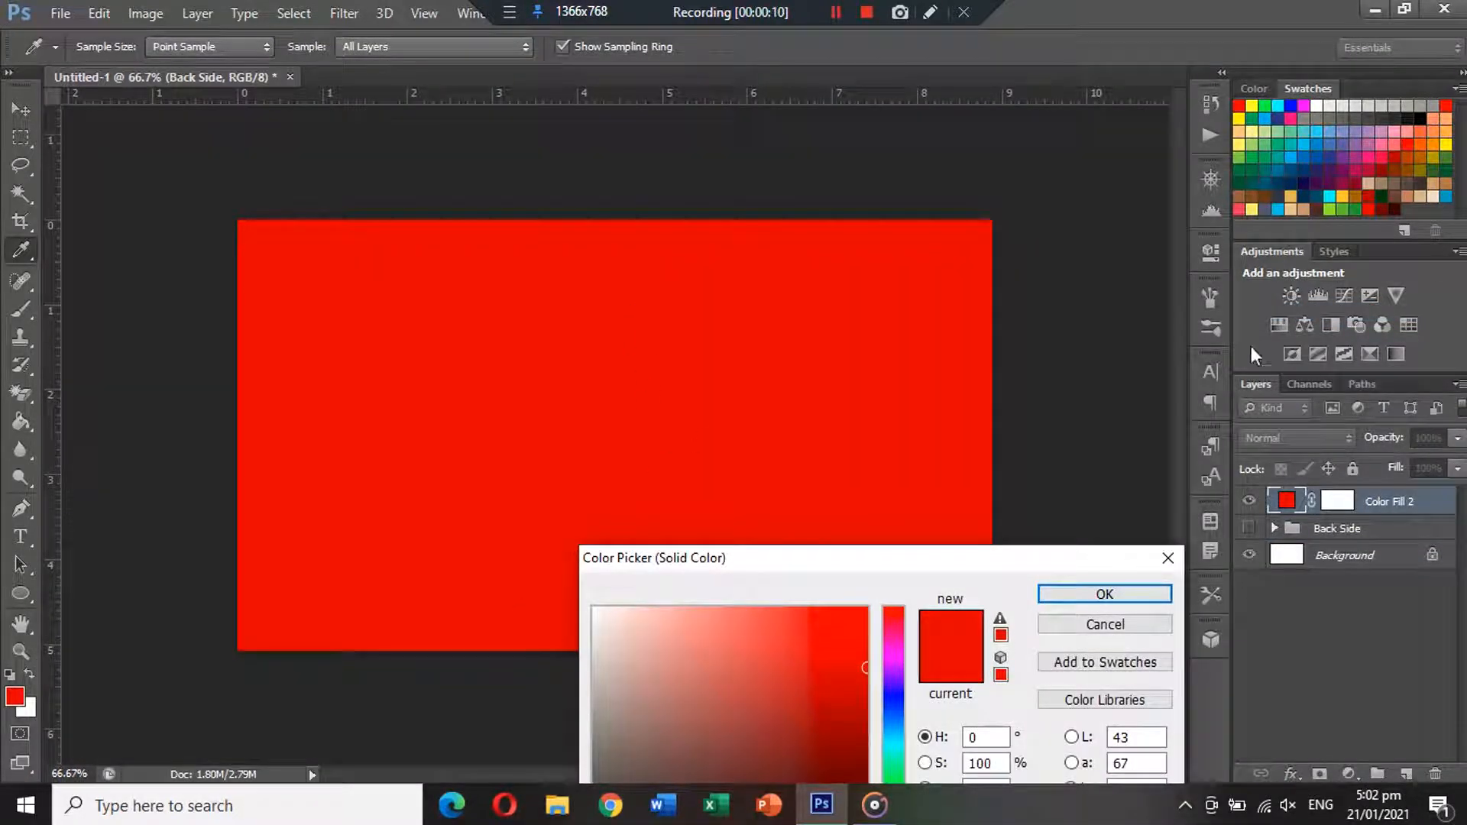
{"action": "left_click_drag", "start_coordinate": [1027, 557], "coordinate": [1003, 194]}
{"action": "left_click_drag", "start_coordinate": [760, 420], "coordinate": [415, 589]}
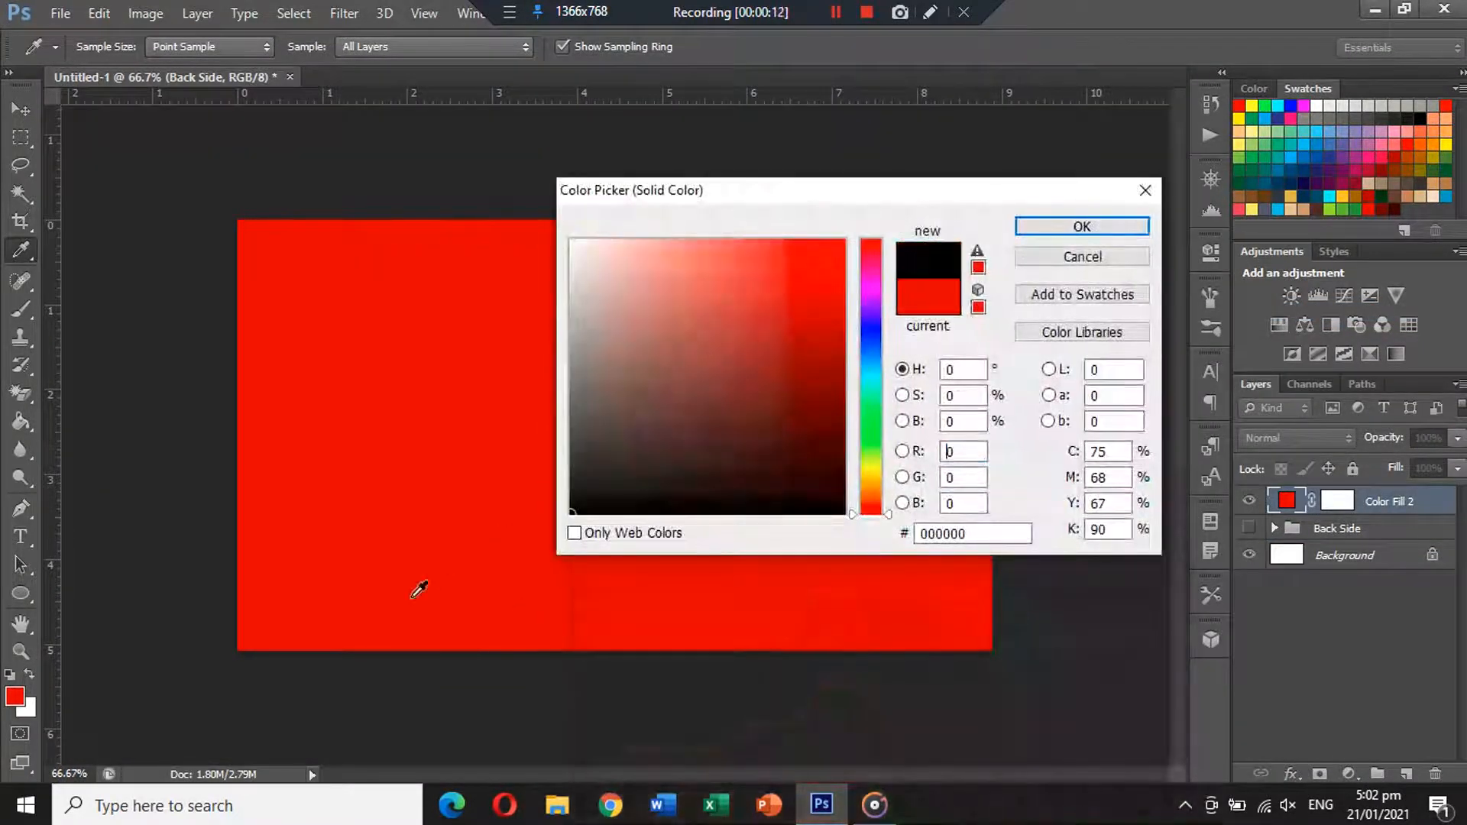
{"action": "left_click", "coordinate": [1080, 226]}
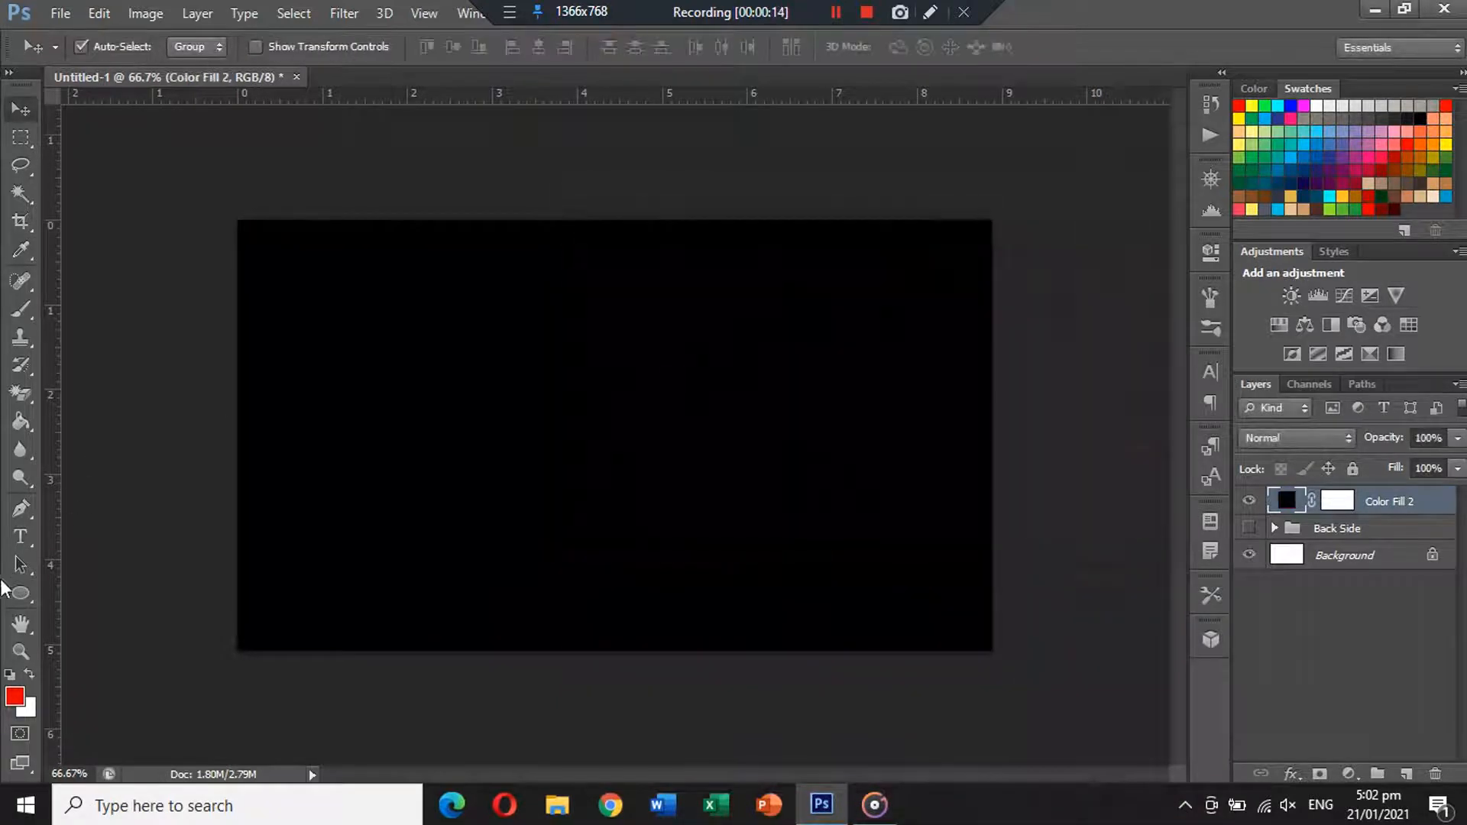
Draw a tall red rectangle over the card's left side.
{"action": "left_click", "coordinate": [20, 594]}
{"action": "left_click", "coordinate": [89, 590]}
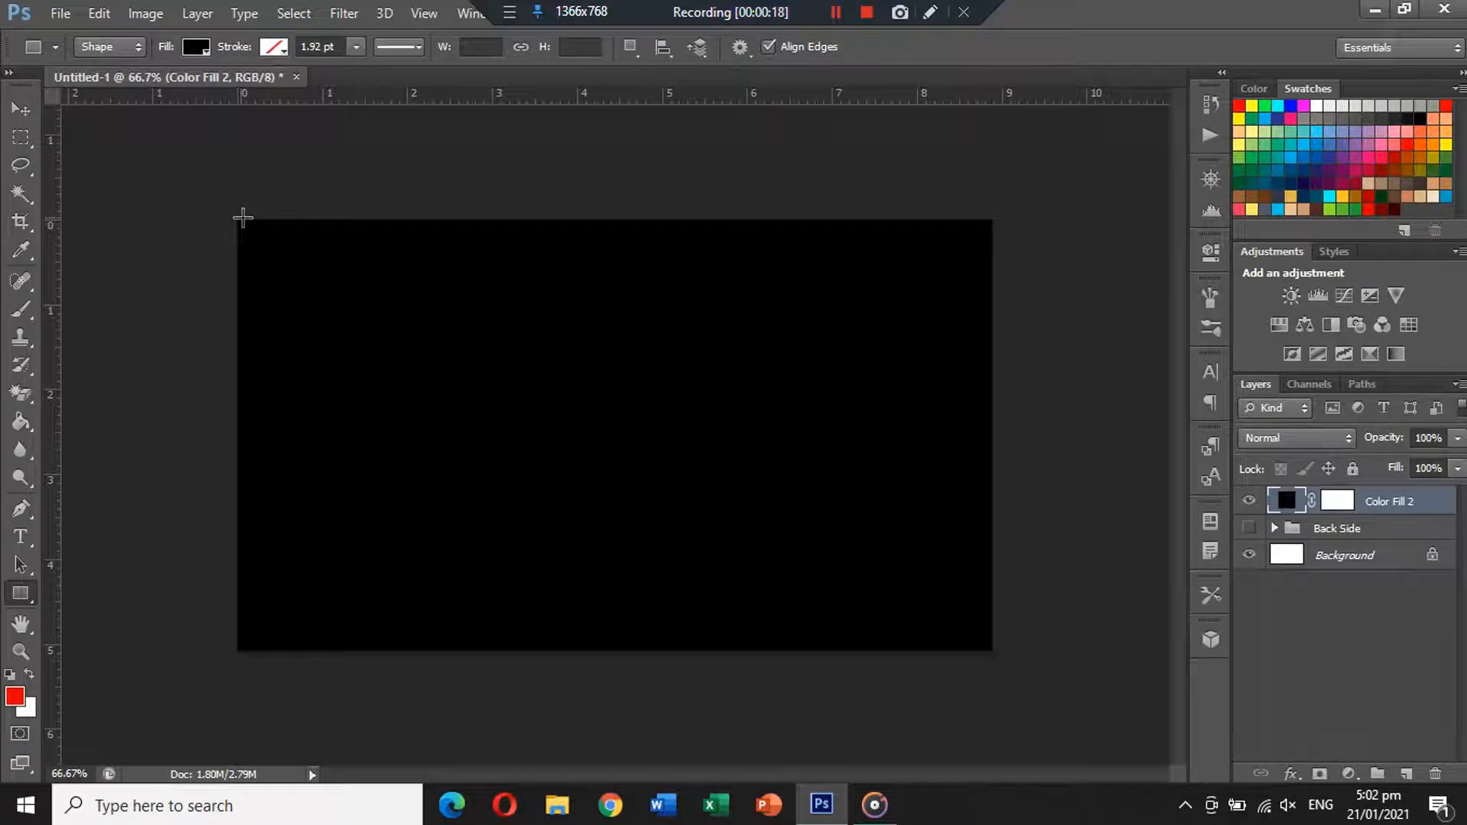
{"action": "left_click_drag", "start_coordinate": [242, 217], "coordinate": [514, 648]}
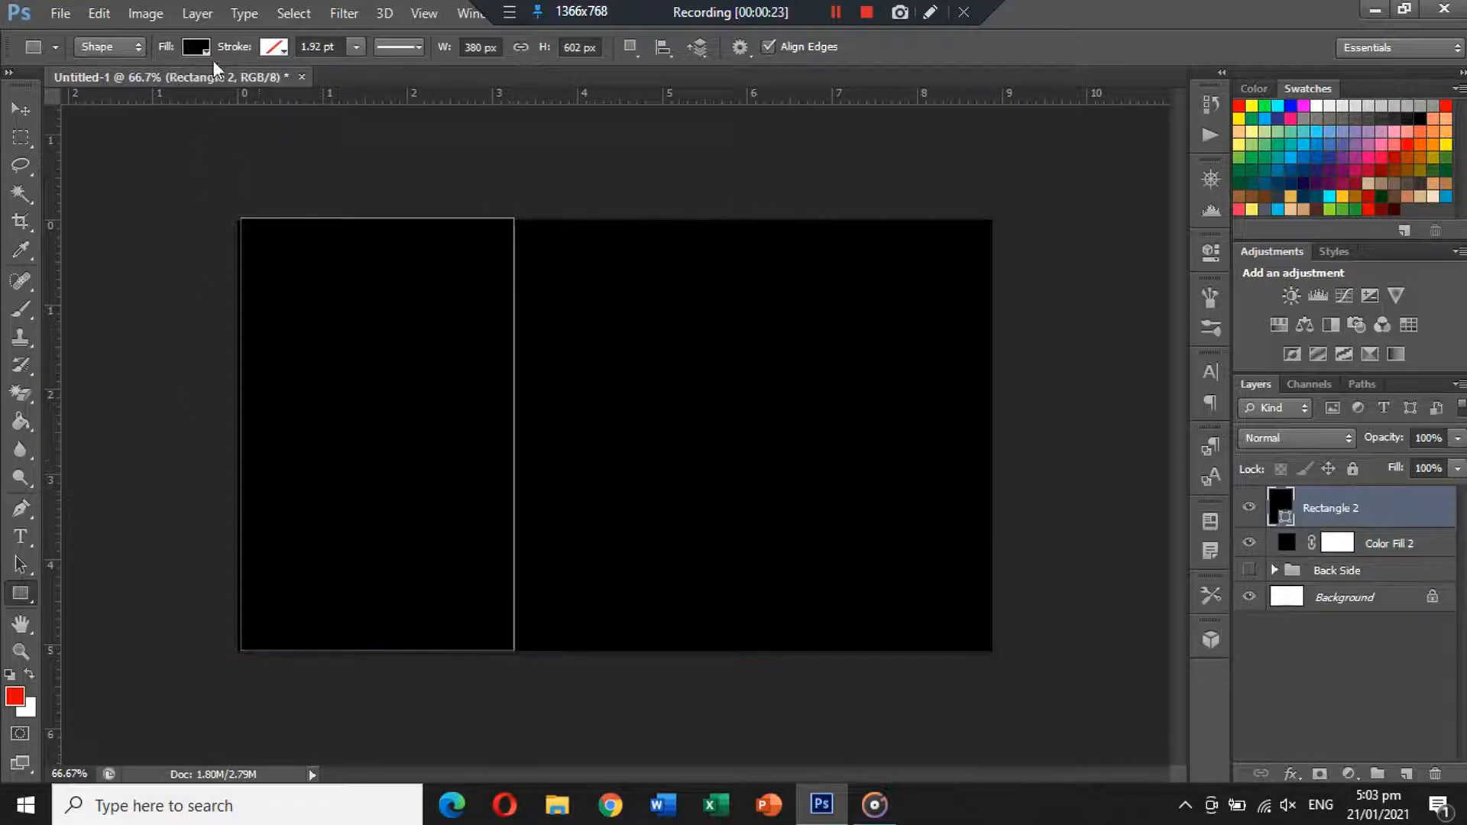
{"action": "left_click", "coordinate": [196, 47]}
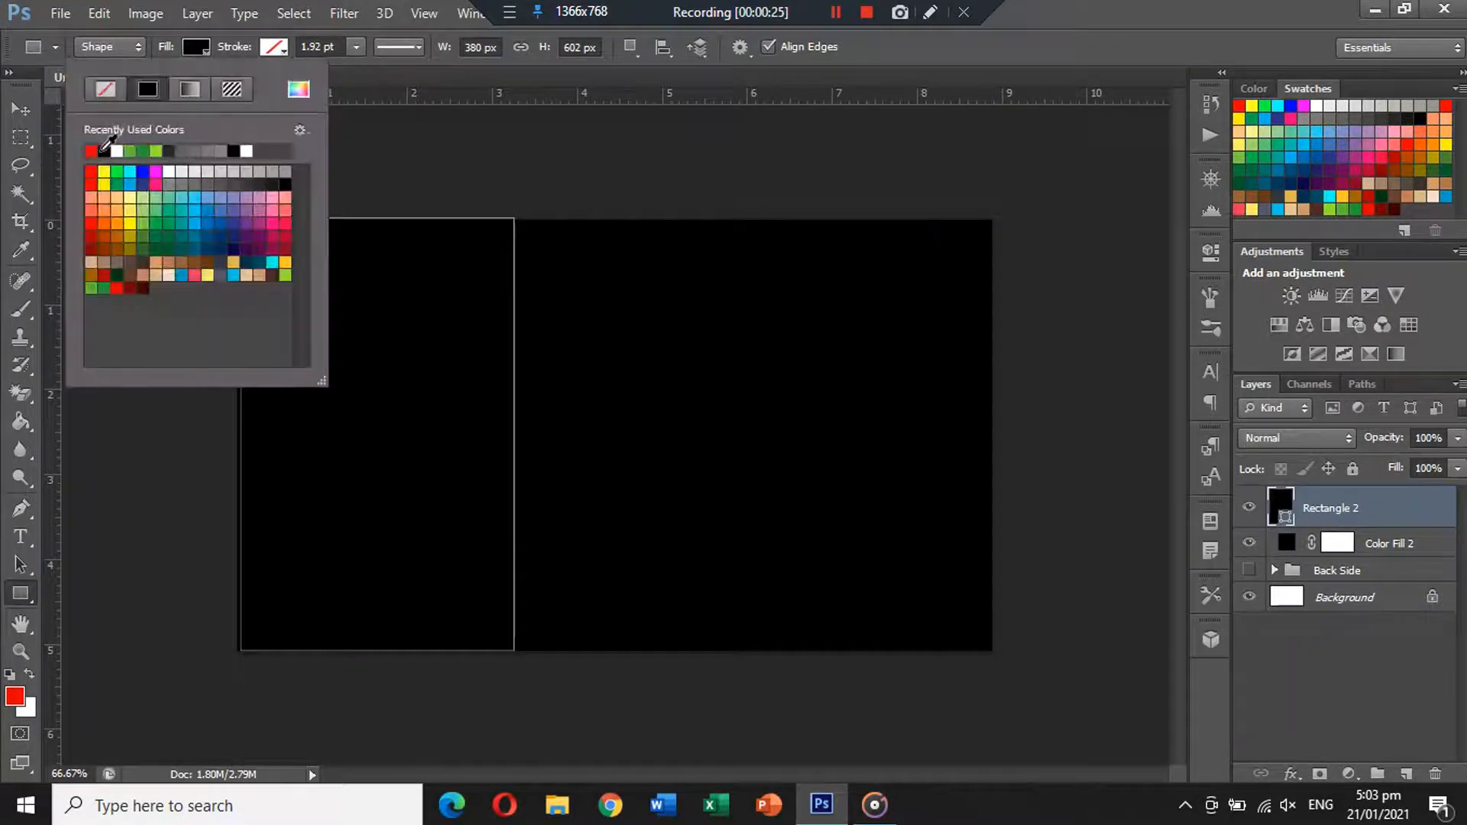
{"action": "left_click", "coordinate": [103, 139]}
Transform the red rectangle to reach the card's left and bottom edges, widening it slightly.
{"action": "key", "text": "v"}
{"action": "key", "text": "ctrl+t"}
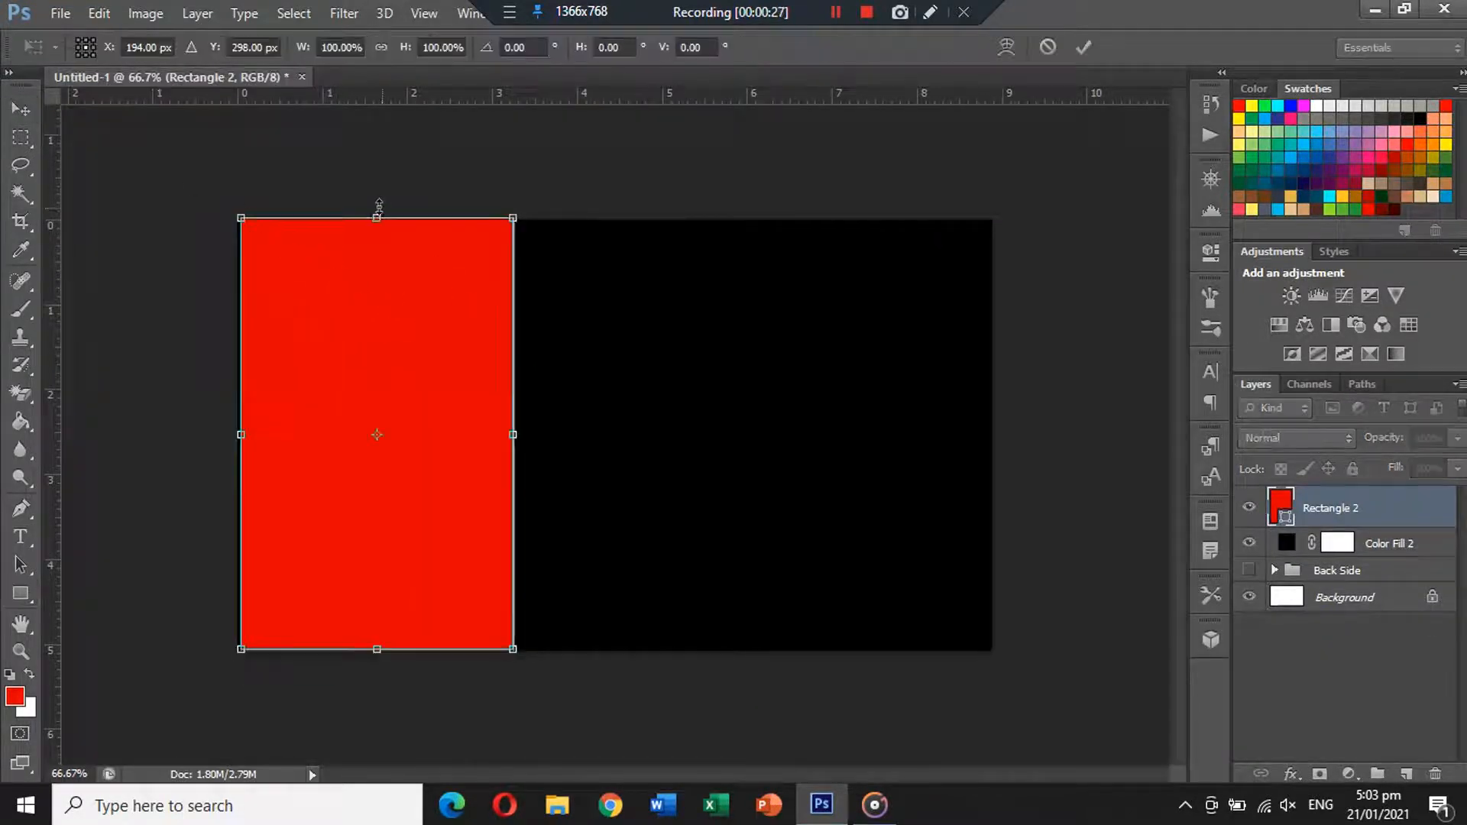
{"action": "left_click_drag", "start_coordinate": [240, 440], "coordinate": [237, 441]}
{"action": "left_click_drag", "start_coordinate": [513, 437], "coordinate": [531, 436]}
{"action": "left_click_drag", "start_coordinate": [386, 644], "coordinate": [386, 645]}
{"action": "key", "text": "Return"}
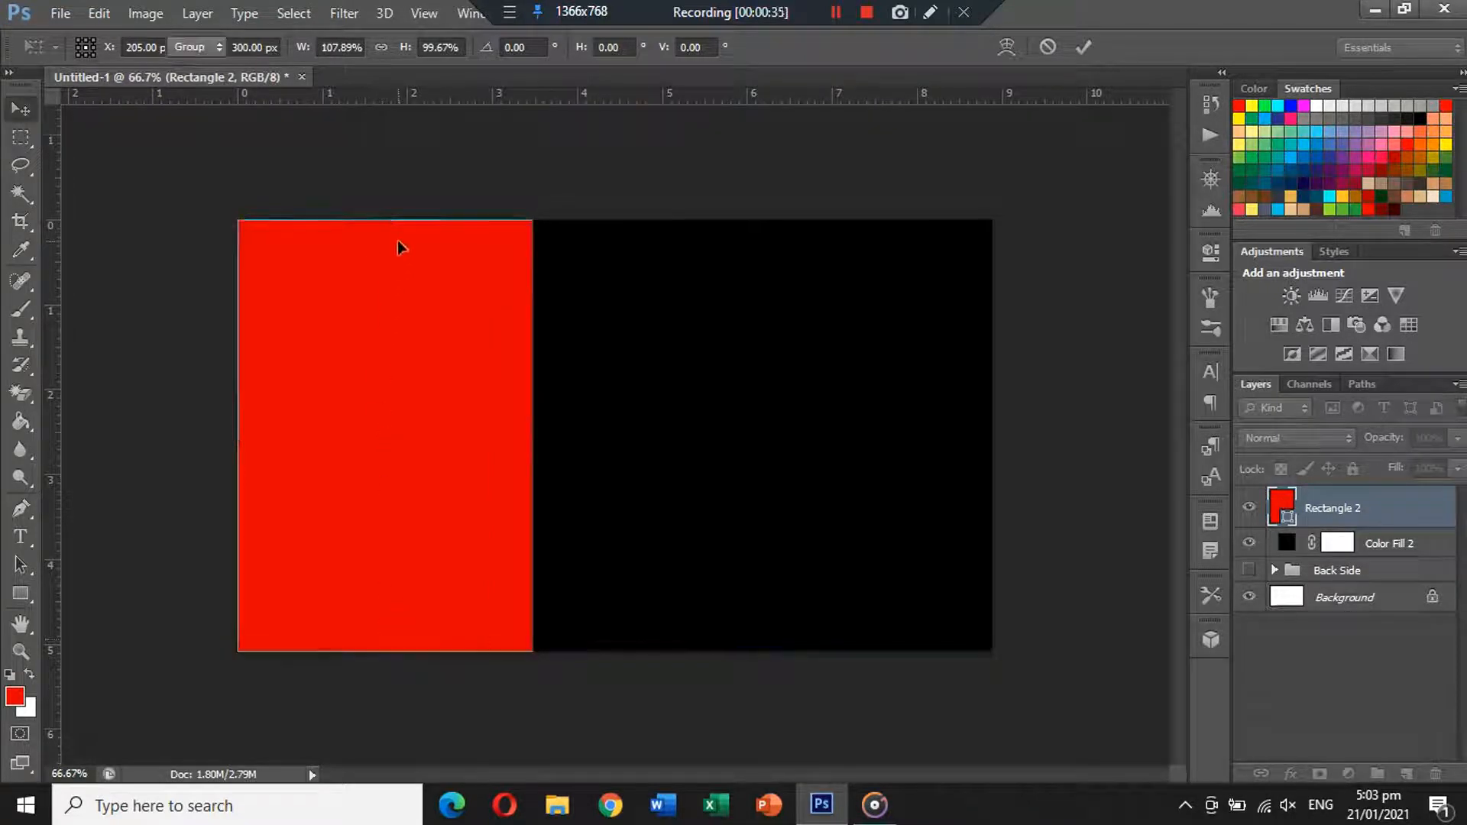
{"action": "left_click", "coordinate": [114, 413]}
{"action": "left_click", "coordinate": [20, 594]}
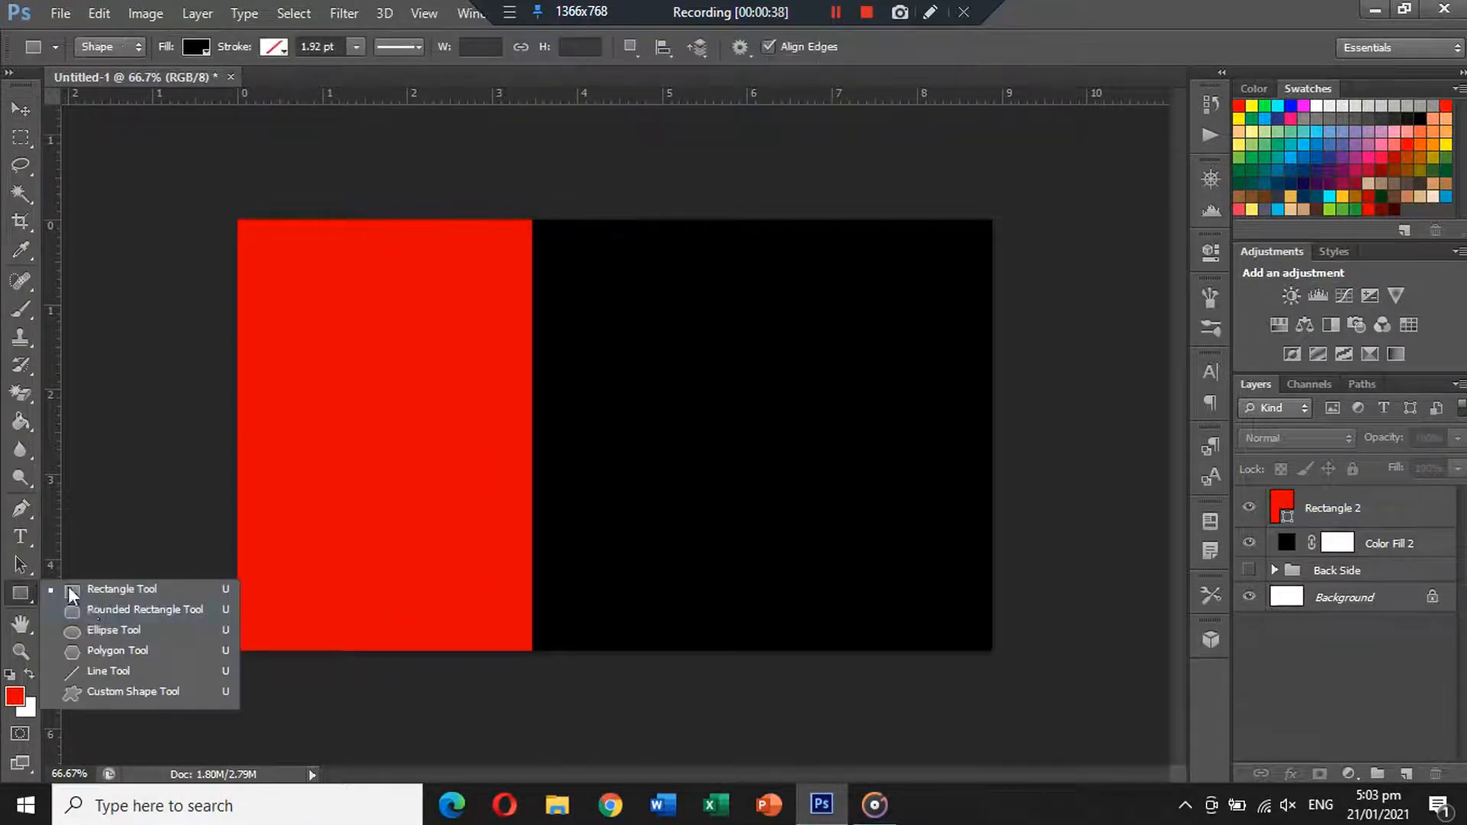
Draw a black circle, move it over the red panel's top edge and scale it to about 156%.
{"action": "left_click", "coordinate": [98, 634]}
{"action": "left_click_drag", "start_coordinate": [669, 289], "coordinate": [913, 544]}
{"action": "left_click", "coordinate": [20, 107]}
{"action": "left_click_drag", "start_coordinate": [793, 397], "coordinate": [394, 139]}
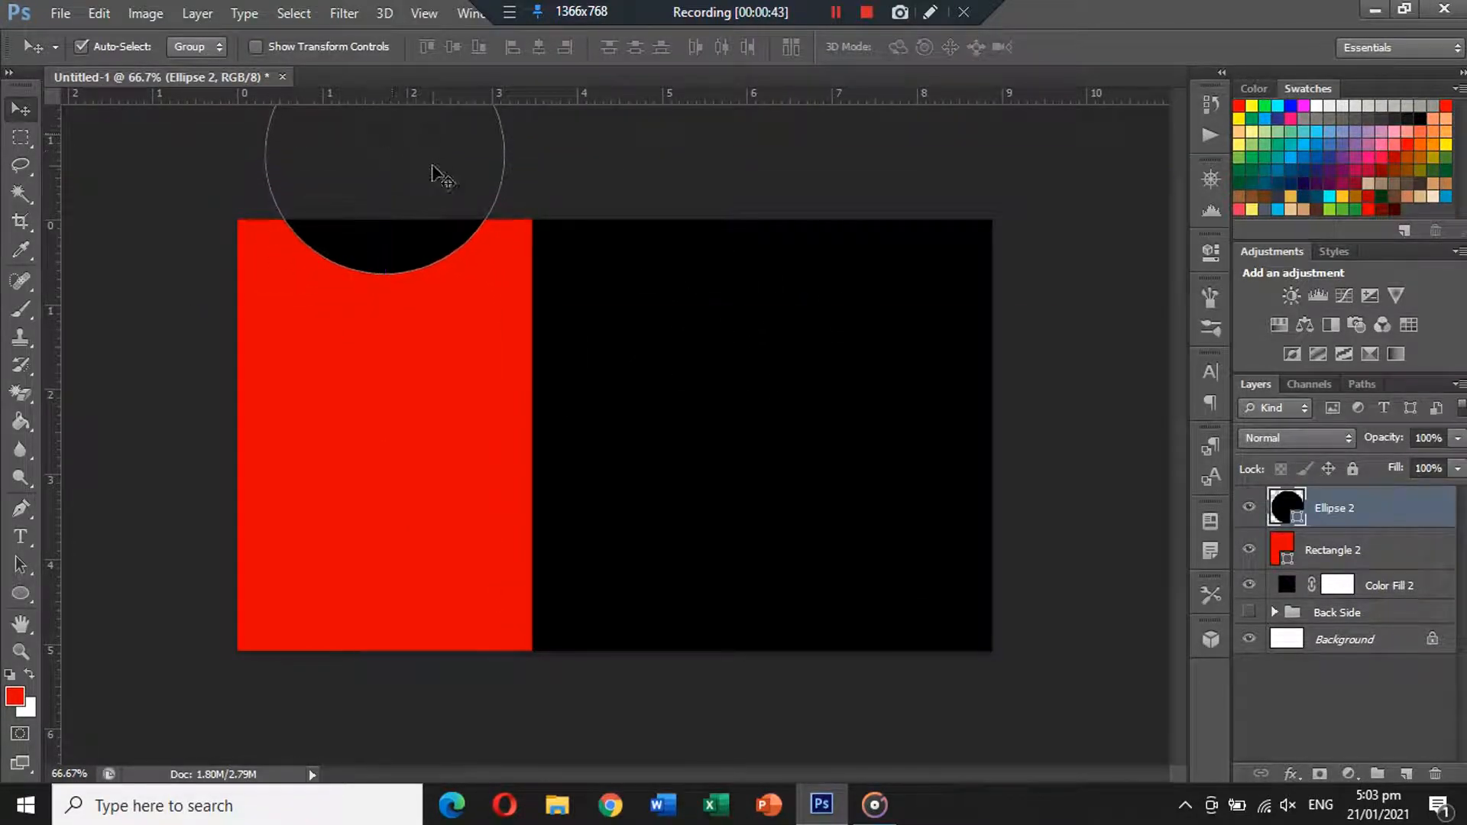
{"action": "key", "text": "ctrl+t"}
{"action": "left_click_drag", "start_coordinate": [505, 274], "coordinate": [564, 294]}
{"action": "left_click_drag", "start_coordinate": [493, 238], "coordinate": [492, 192]}
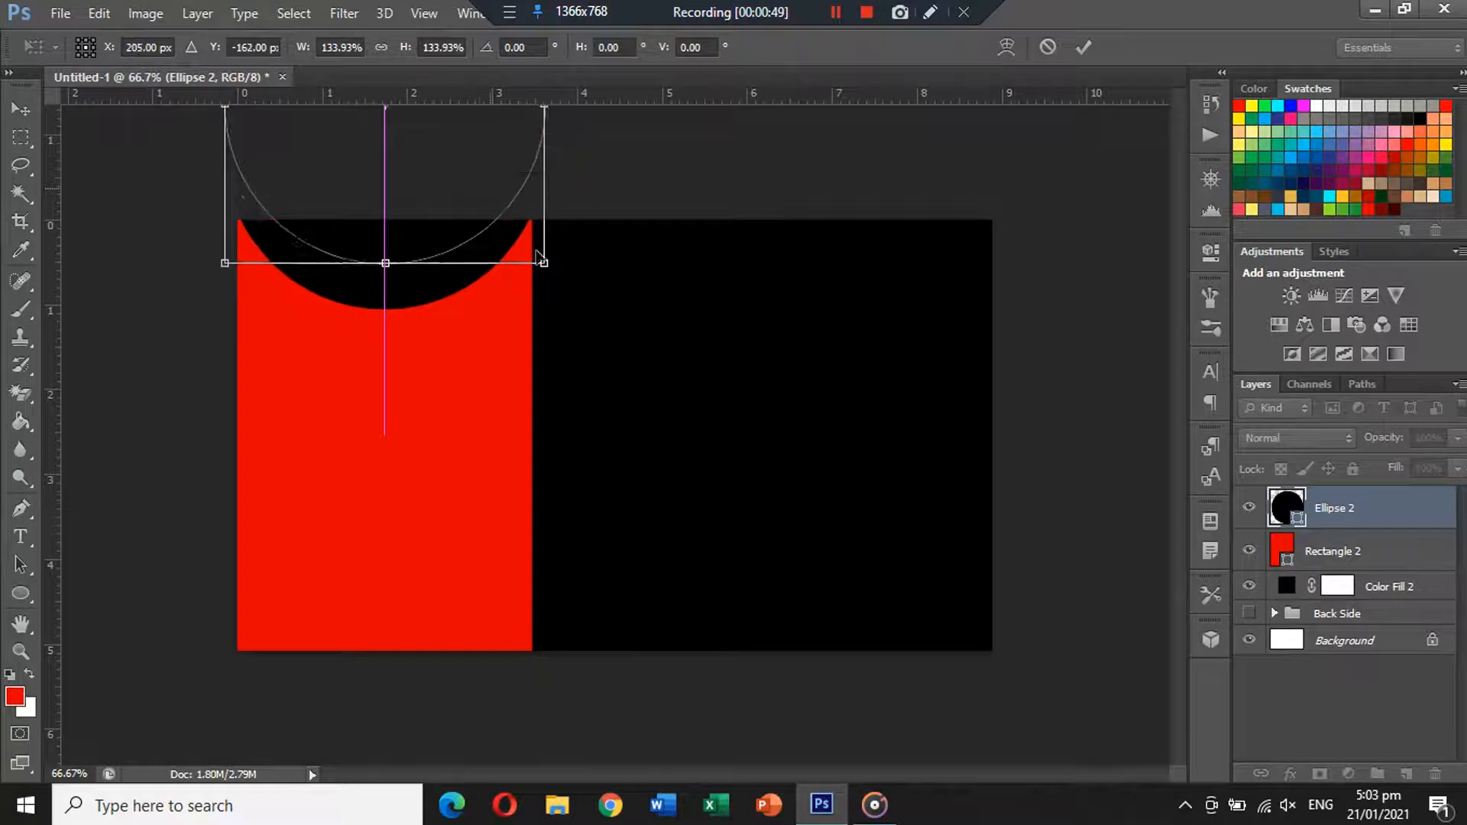
{"action": "left_click_drag", "start_coordinate": [560, 270], "coordinate": [591, 280]}
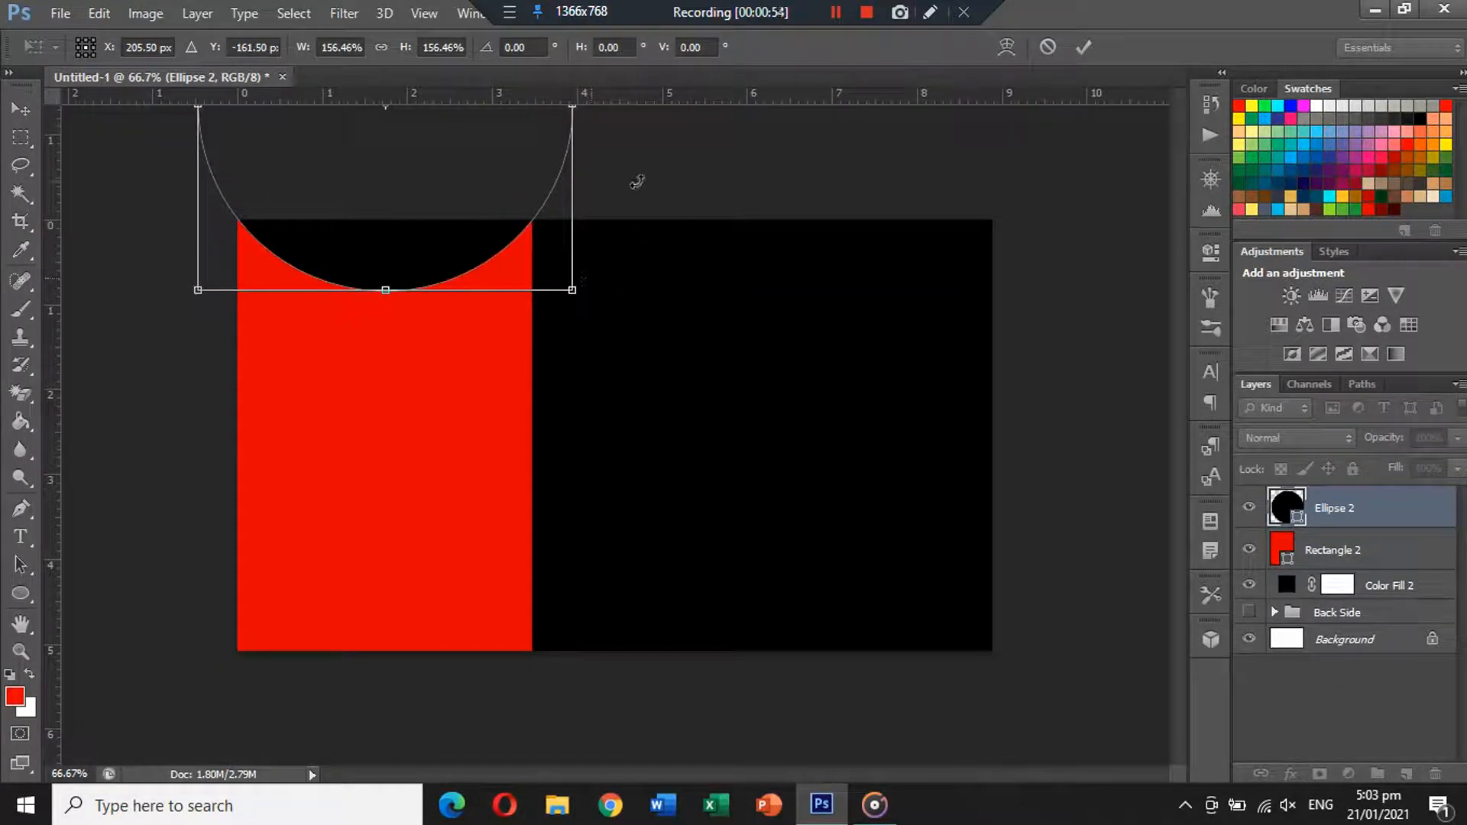
{"action": "key", "text": "Return"}
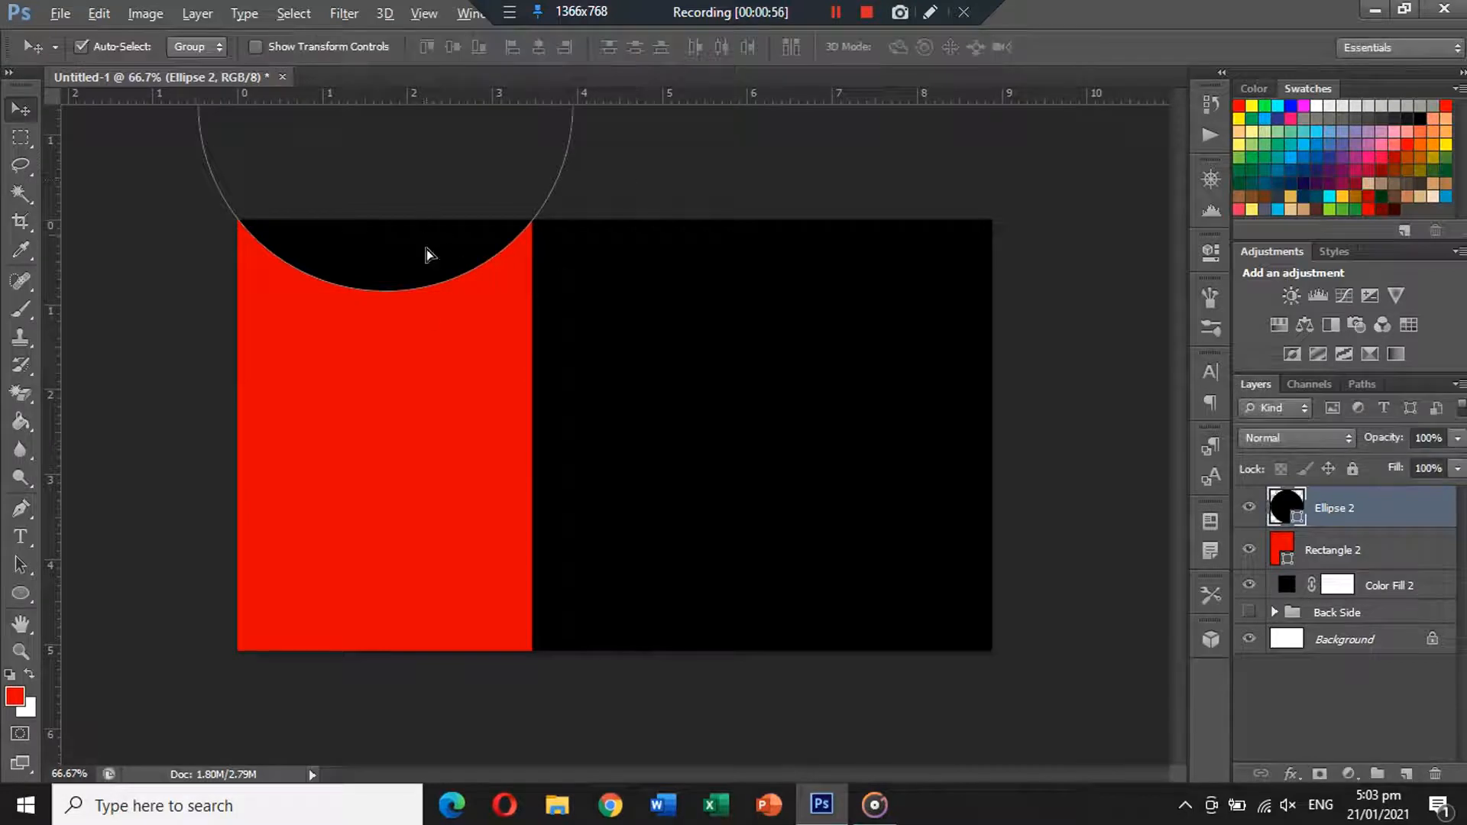
Alt-drag a copy of the circle to the panel's bottom edge and fine-tune both circles' positions.
{"action": "left_click_drag", "start_coordinate": [427, 250], "coordinate": [437, 764]}
{"action": "key", "text": "ctrl+z"}
{"action": "left_click_drag", "start_coordinate": [426, 250], "coordinate": [402, 721]}
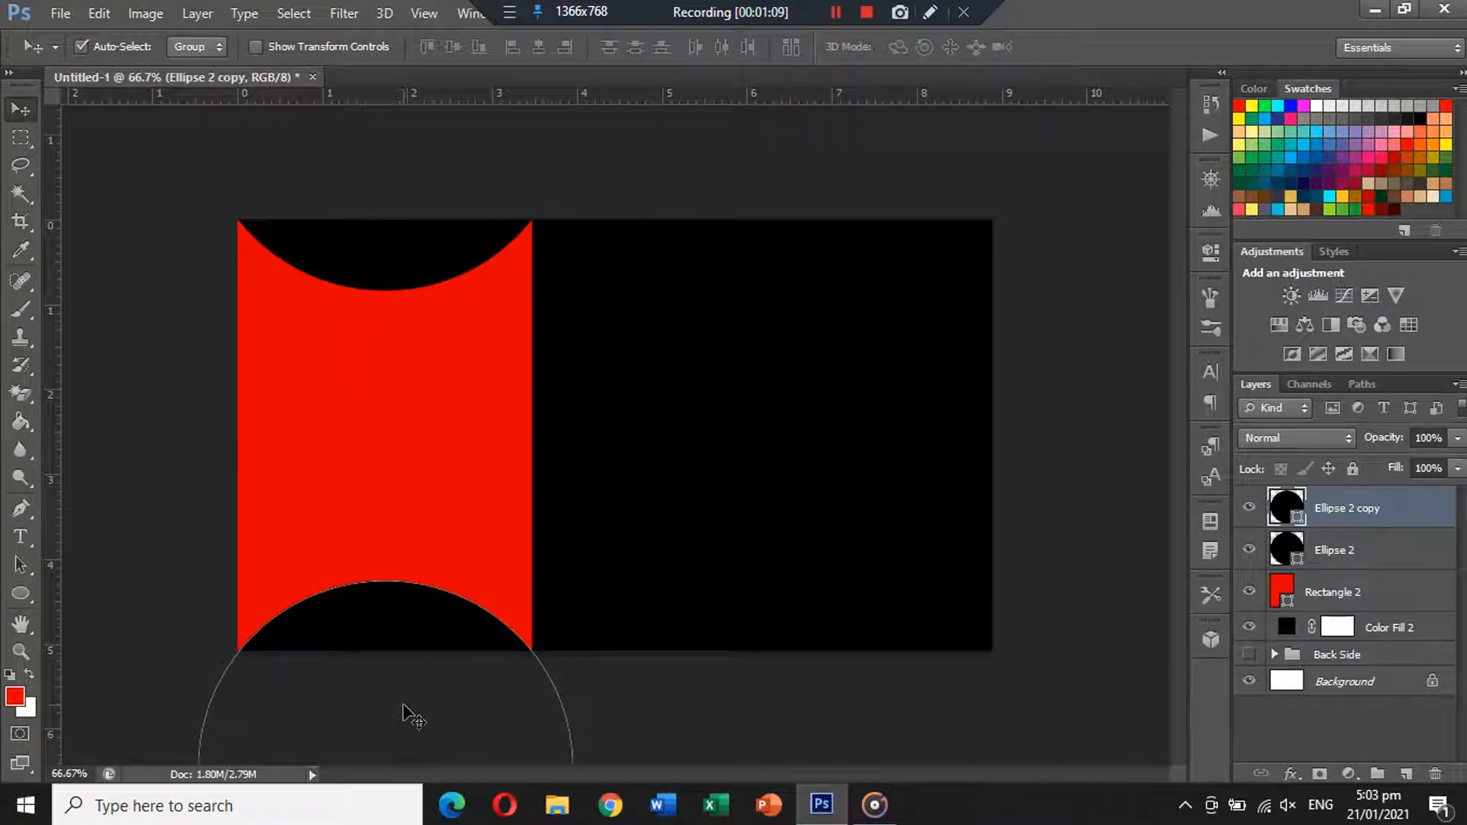
{"action": "left_click", "coordinate": [183, 468]}
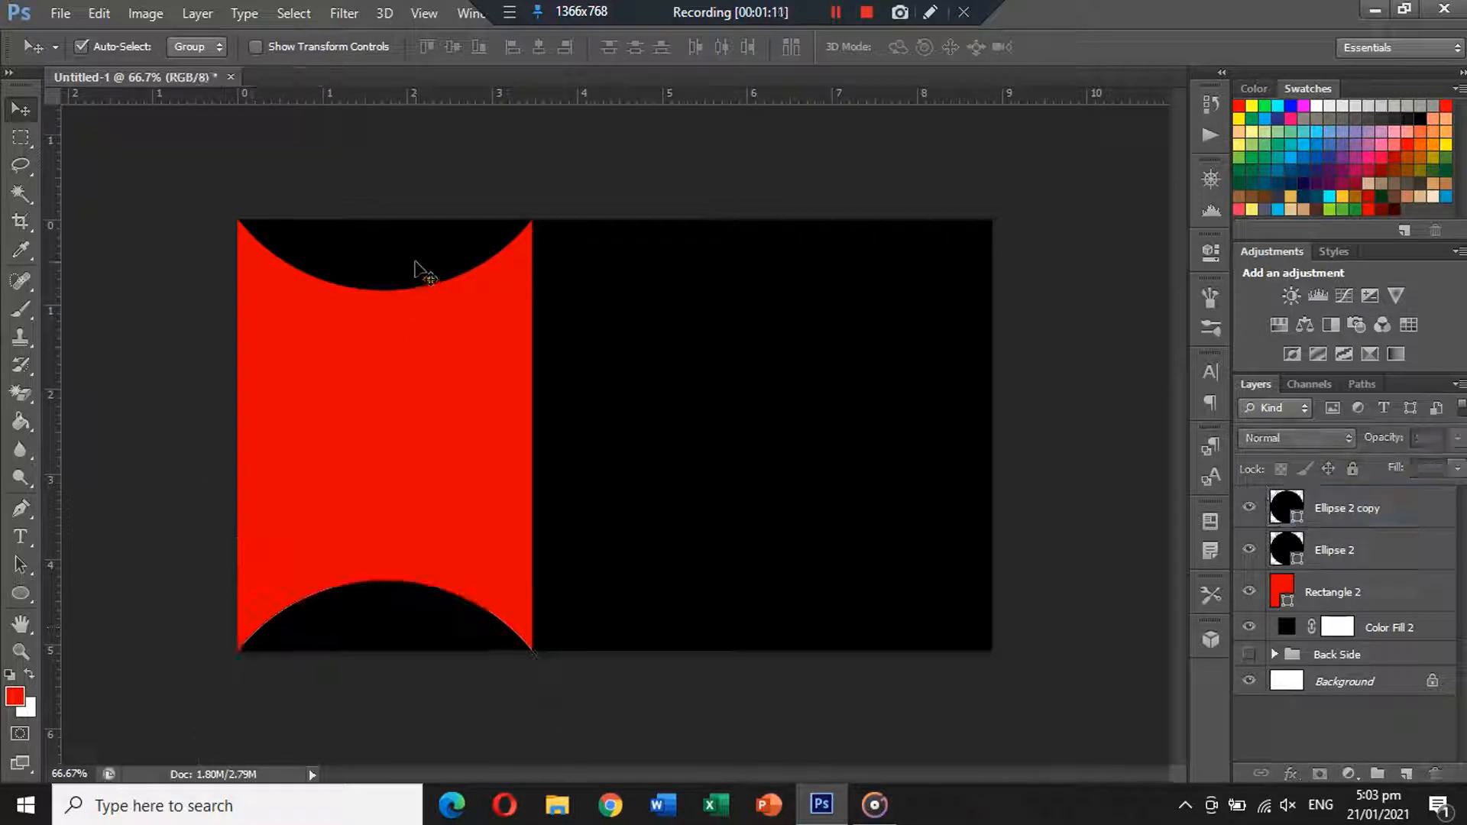
{"action": "mouse_move", "coordinate": [416, 262]}
{"action": "left_mouse_down"}
{"action": "mouse_move", "coordinate": [416, 285]}
{"action": "mouse_move", "coordinate": [411, 268]}
{"action": "left_mouse_up"}
{"action": "left_click", "coordinate": [451, 607]}
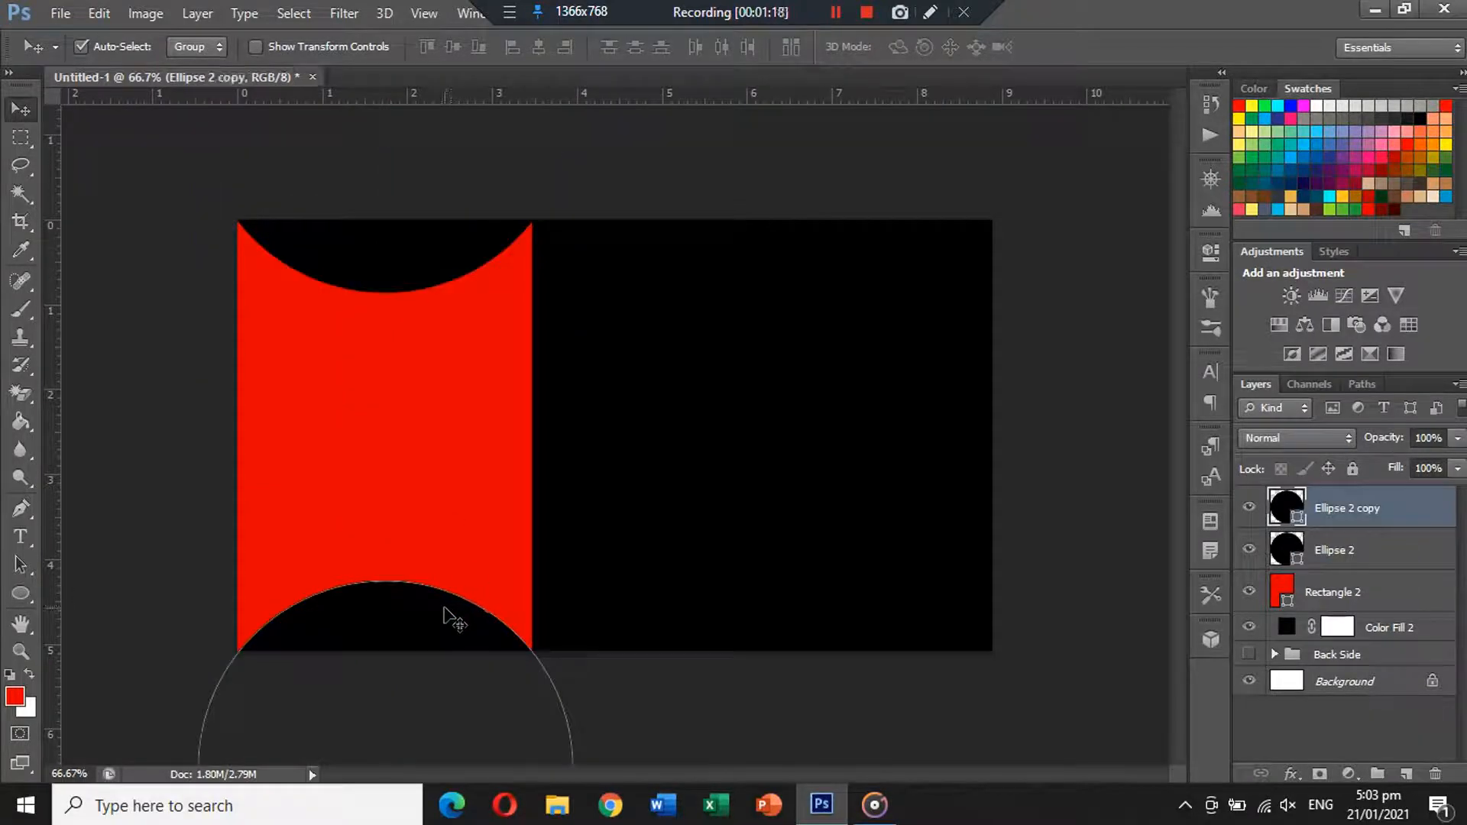
{"action": "left_click_drag", "start_coordinate": [446, 613], "coordinate": [442, 607]}
{"action": "left_click", "coordinate": [207, 579]}
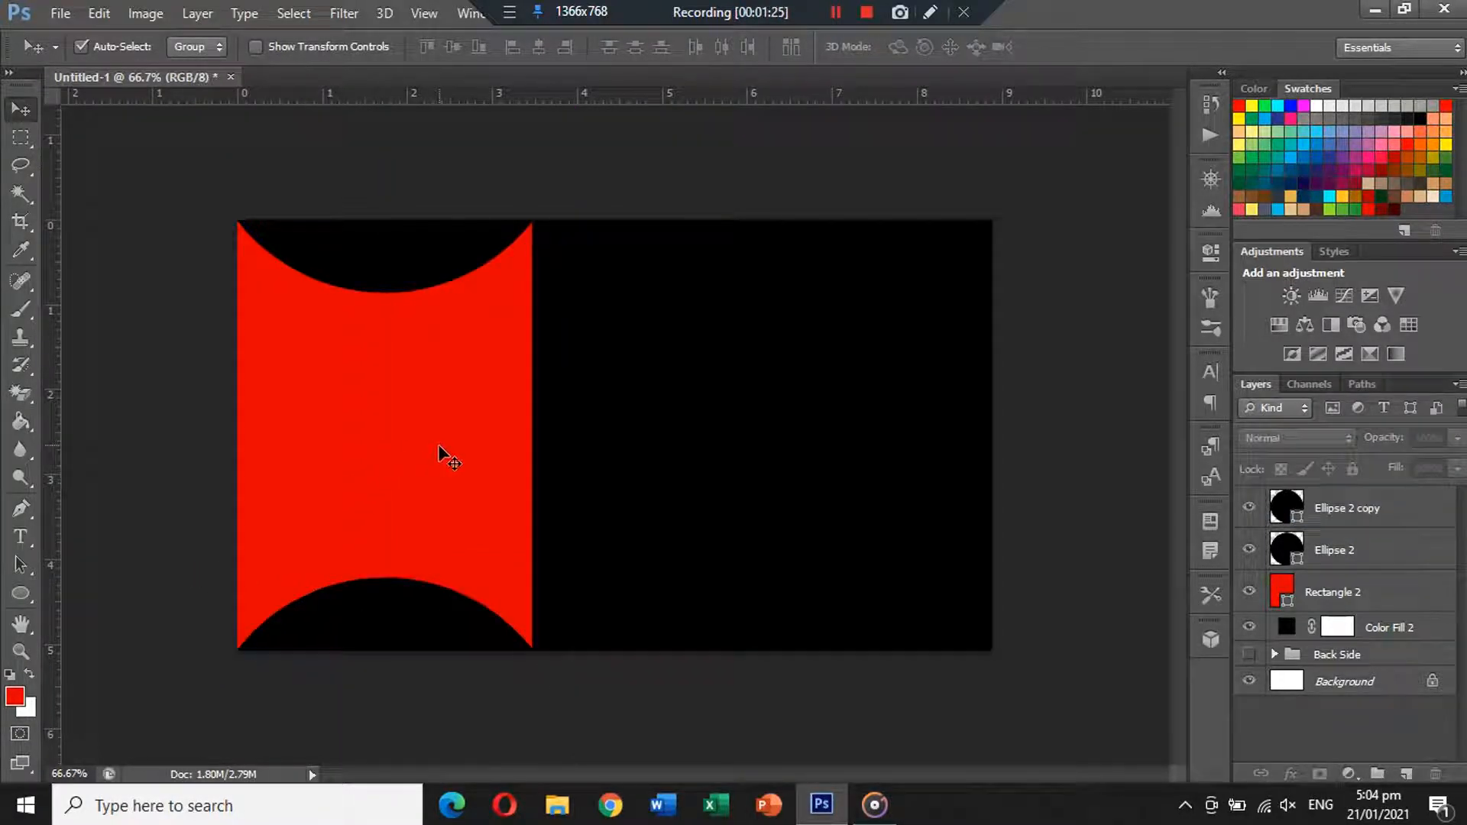
Bring the skyline from buildings.png into the card and clip it to the red rectangle.
{"action": "left_click", "coordinate": [404, 433]}
{"action": "left_click", "coordinate": [60, 13]}
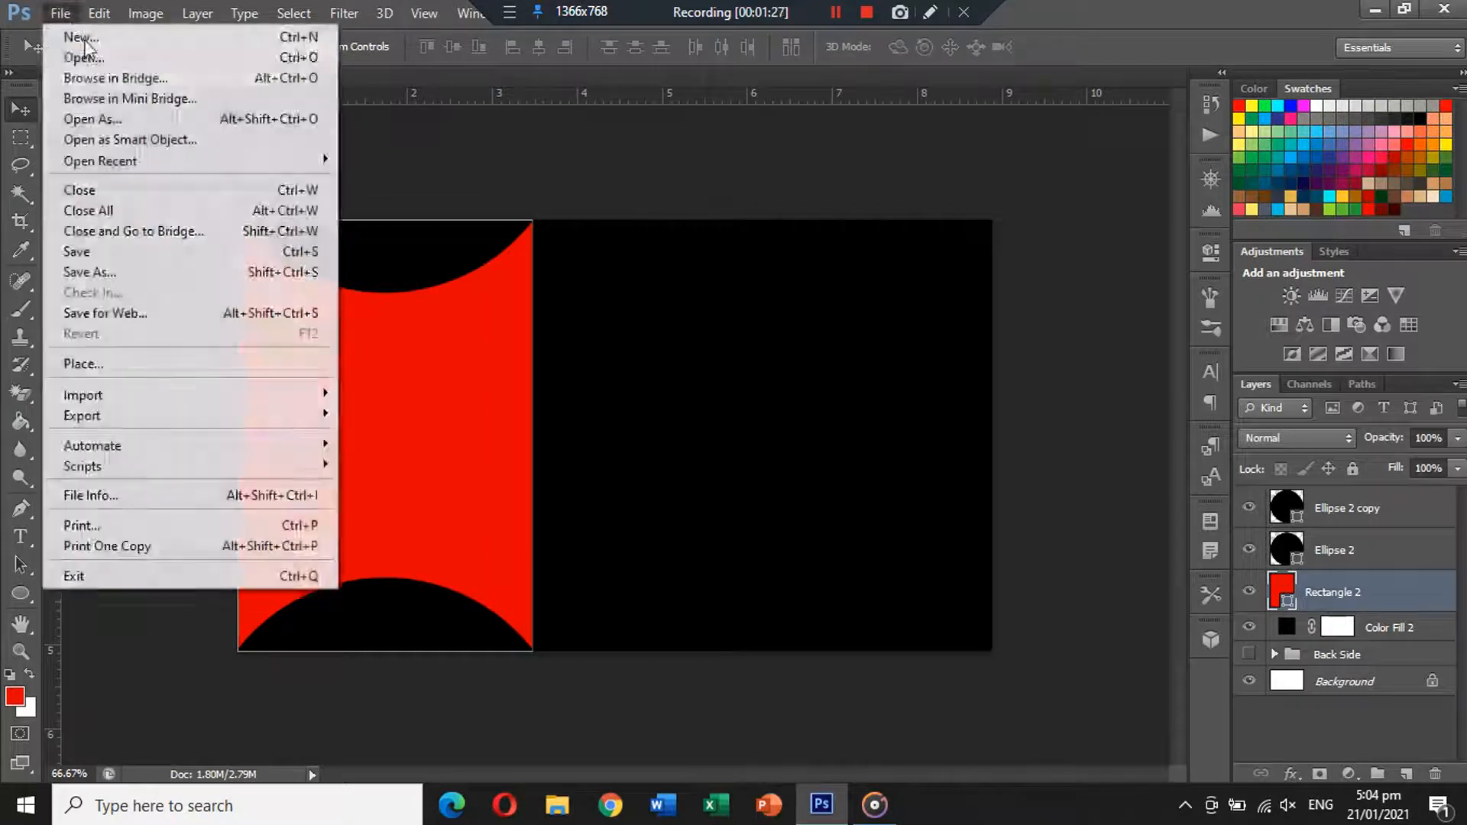
{"action": "left_click", "coordinate": [69, 56]}
{"action": "double_click", "coordinate": [852, 262]}
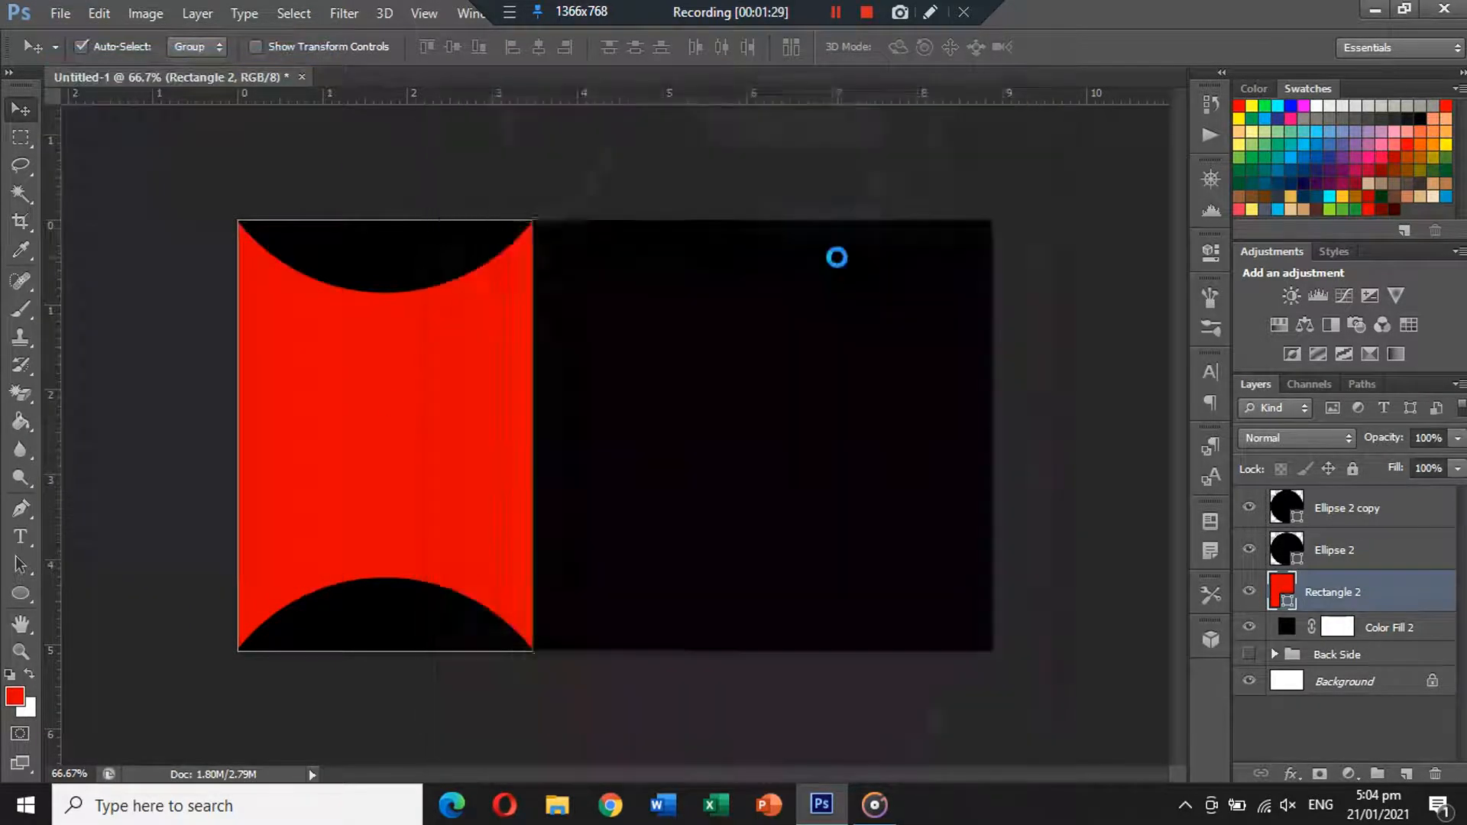
{"action": "key", "text": "ctrl+a"}
{"action": "key", "text": "ctrl+x"}
{"action": "left_click", "coordinate": [560, 78]}
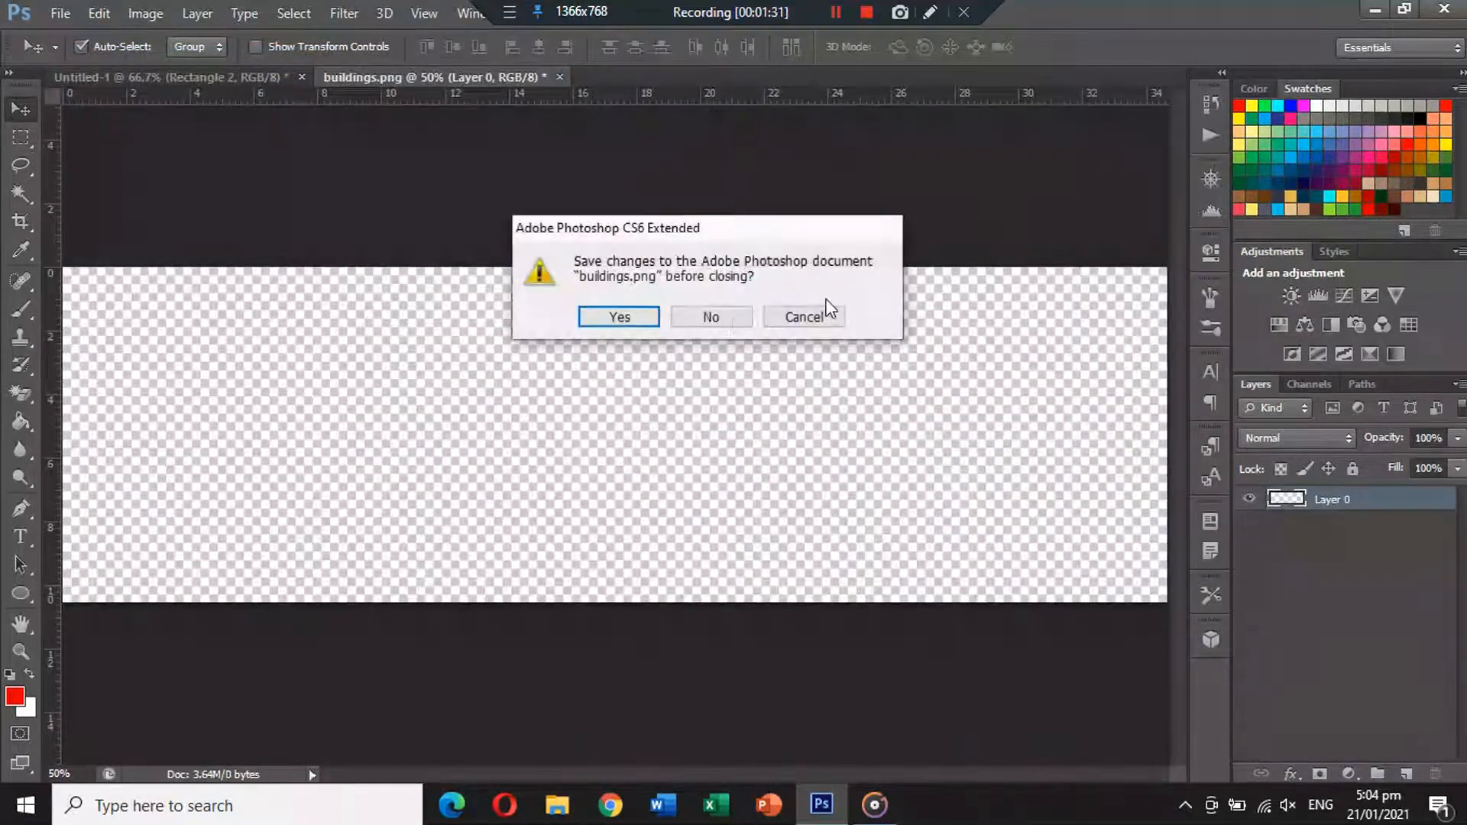
{"action": "left_click", "coordinate": [710, 317]}
{"action": "key", "text": "ctrl+v"}
{"action": "left_click_drag", "start_coordinate": [793, 496], "coordinate": [419, 493]}
{"action": "left_click", "coordinate": [1347, 595], "text": "alt"}
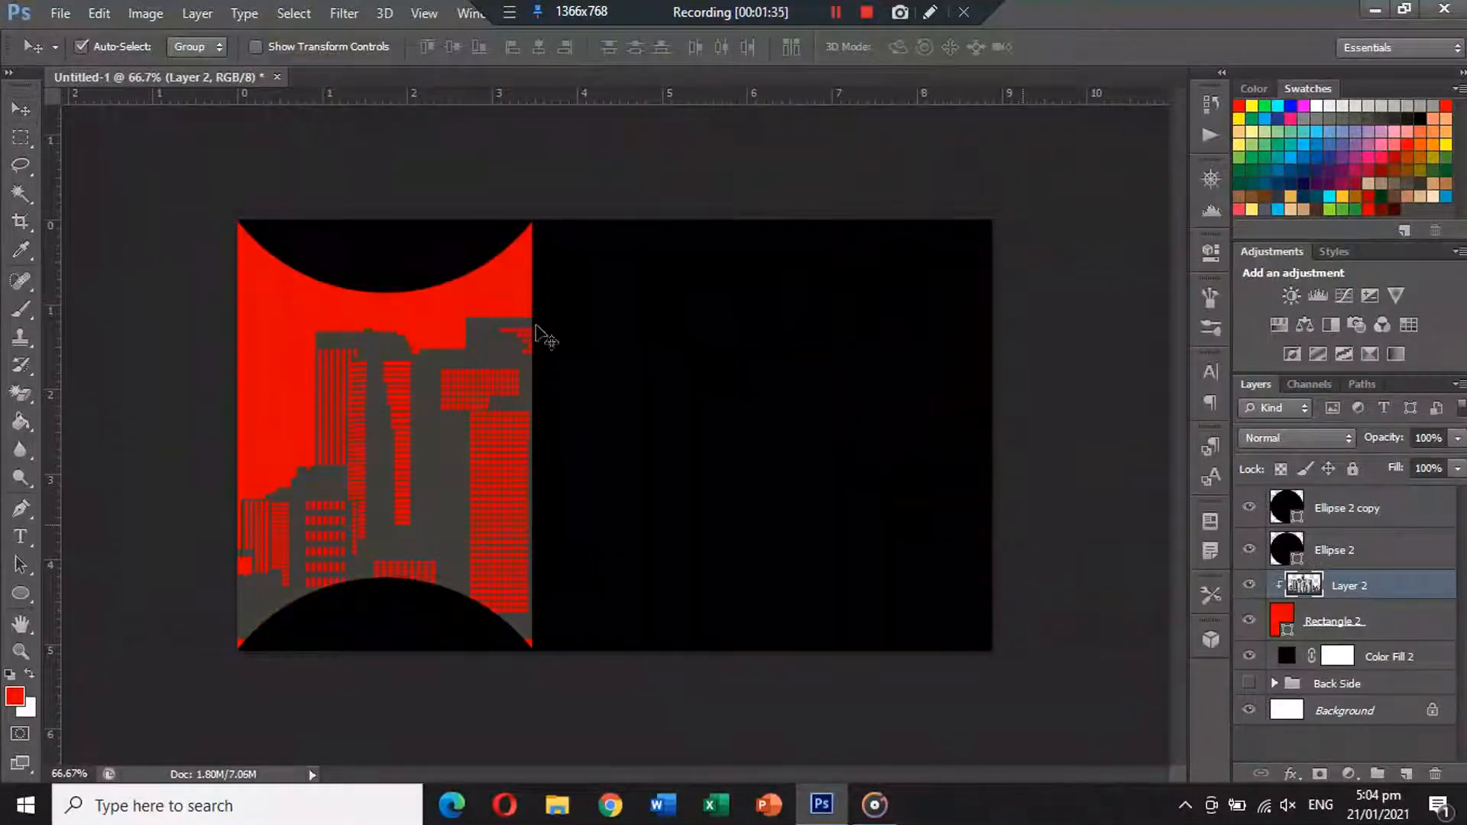
Scale and position the skyline along the bottom of the red panel.
{"action": "key", "text": "ctrl+t"}
{"action": "key", "text": "ctrl+0"}
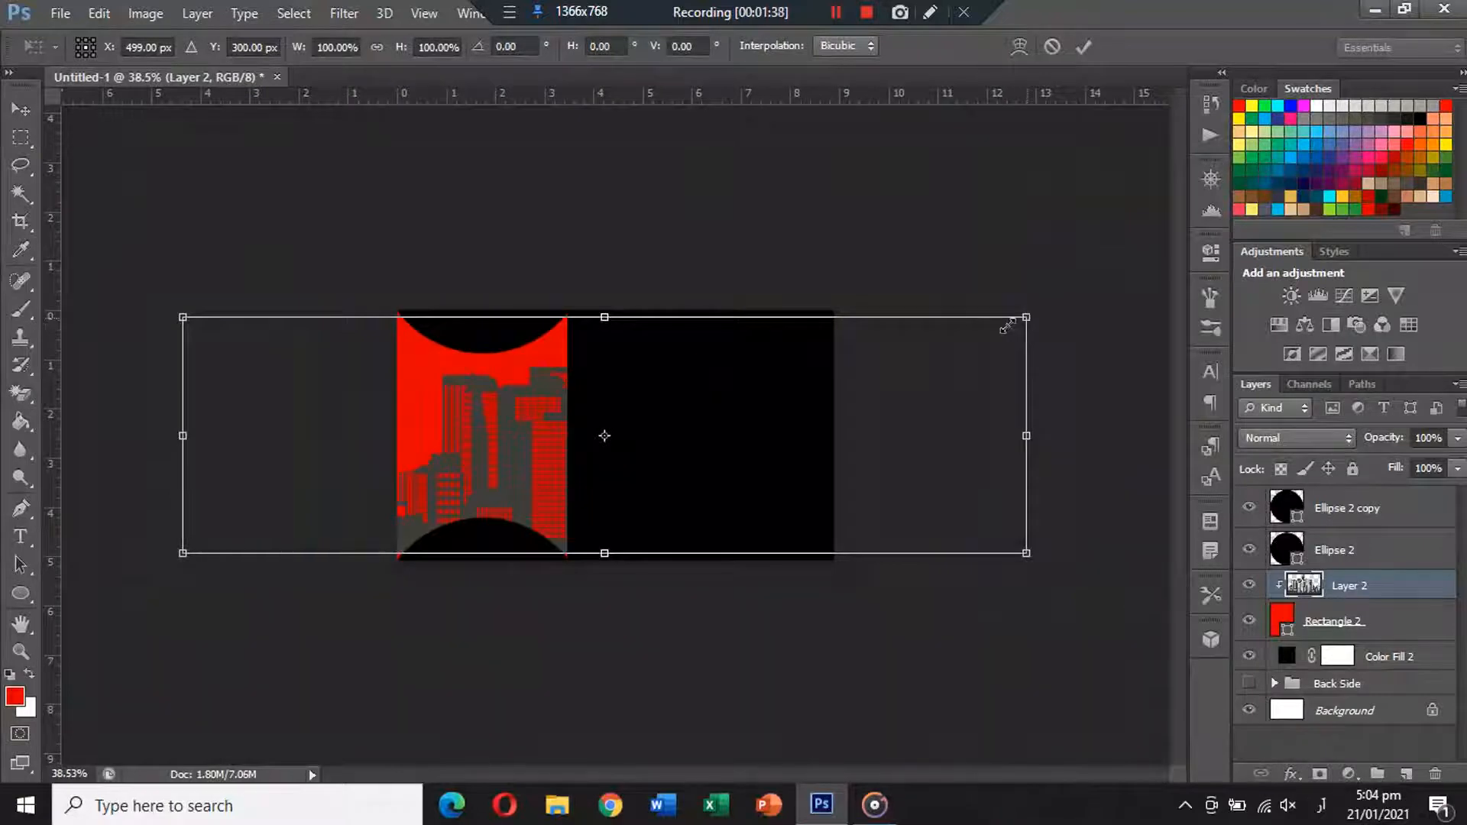
{"action": "left_click_drag", "start_coordinate": [1025, 318], "coordinate": [786, 385]}
{"action": "mouse_move", "coordinate": [753, 414]}
{"action": "left_mouse_down"}
{"action": "mouse_move", "coordinate": [671, 447]}
{"action": "mouse_move", "coordinate": [660, 492]}
{"action": "mouse_move", "coordinate": [734, 387]}
{"action": "mouse_move", "coordinate": [756, 430]}
{"action": "left_mouse_up"}
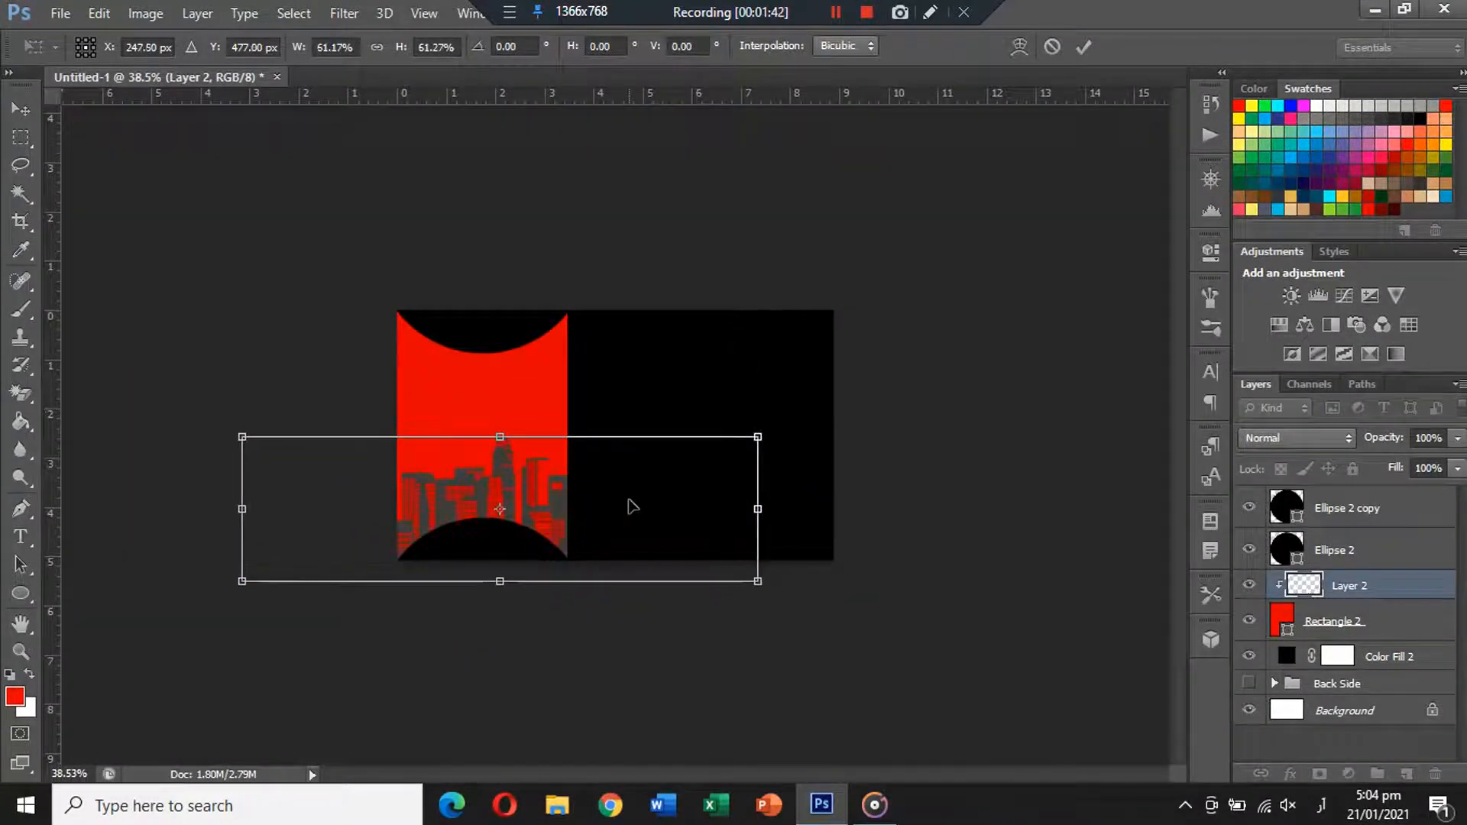
{"action": "left_click_drag", "start_coordinate": [629, 504], "coordinate": [626, 484]}
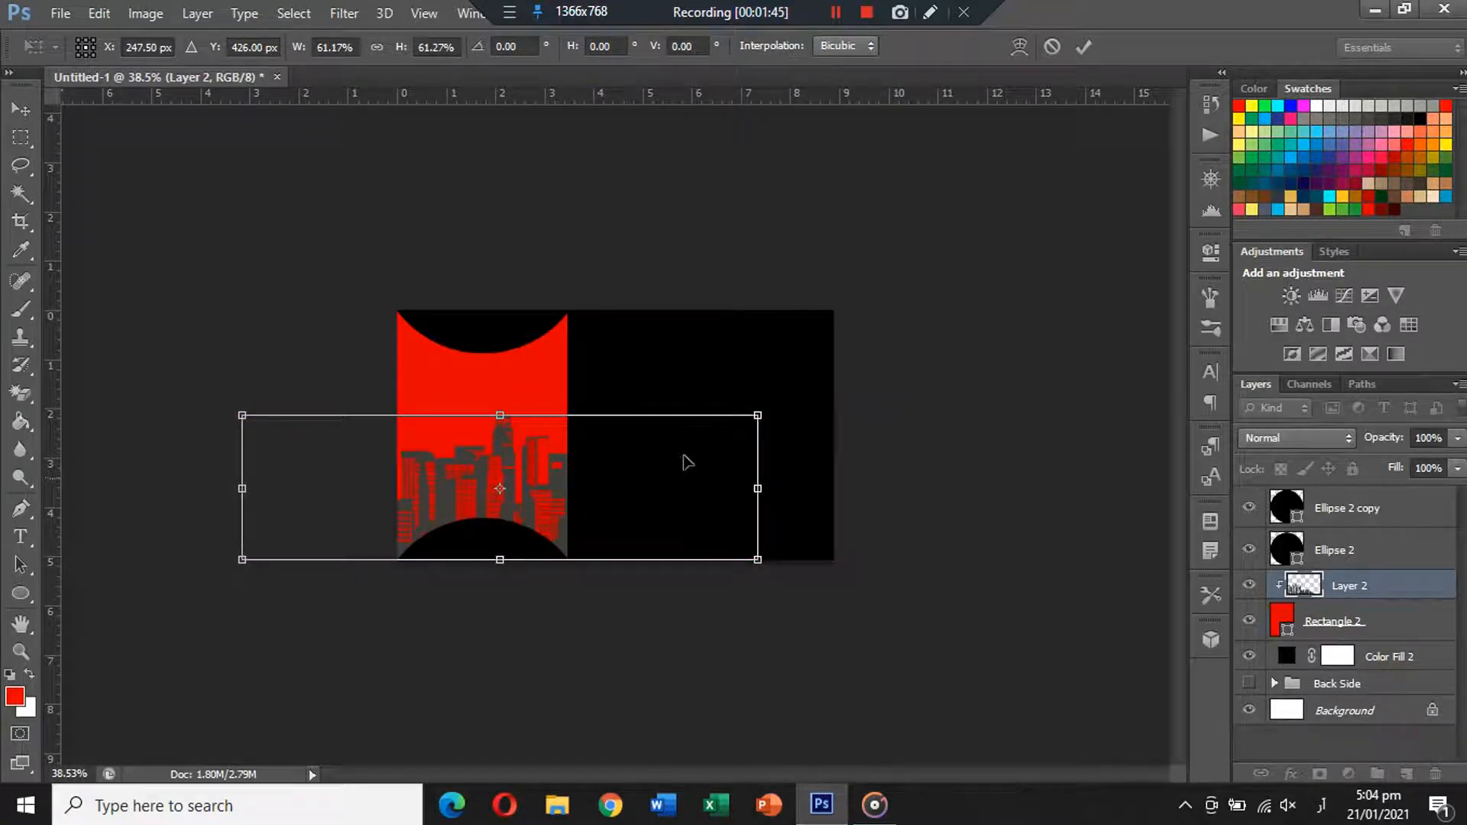
{"action": "left_click_drag", "start_coordinate": [758, 415], "coordinate": [724, 425]}
{"action": "left_click_drag", "start_coordinate": [688, 455], "coordinate": [625, 498]}
{"action": "key", "text": "Return"}
Set the skyline layer's blend mode to Multiply.
{"action": "scroll", "coordinate": [751, 426], "scroll_direction": "up", "scroll_amount": 6}
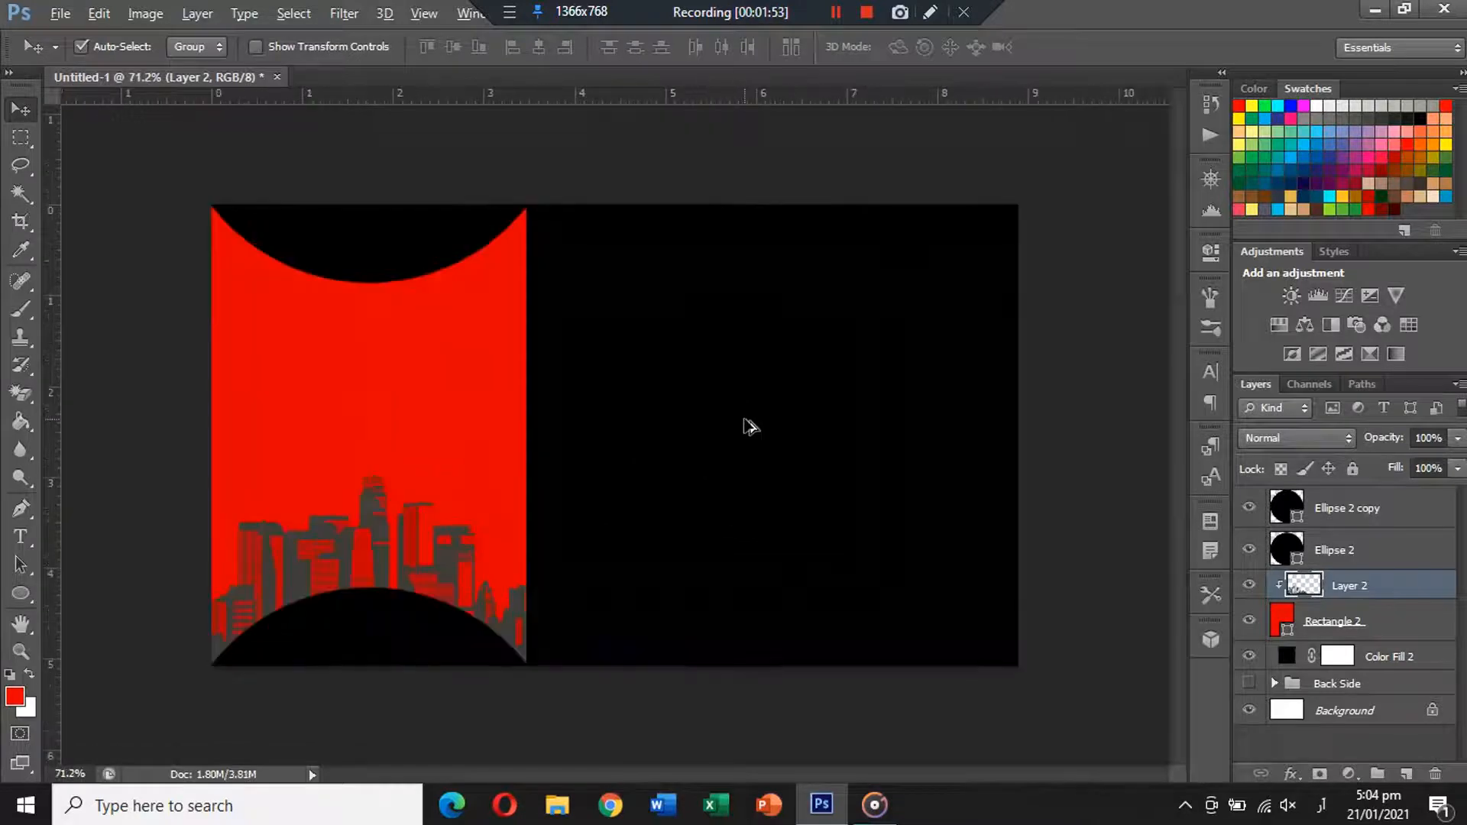
{"action": "left_click", "coordinate": [1303, 436]}
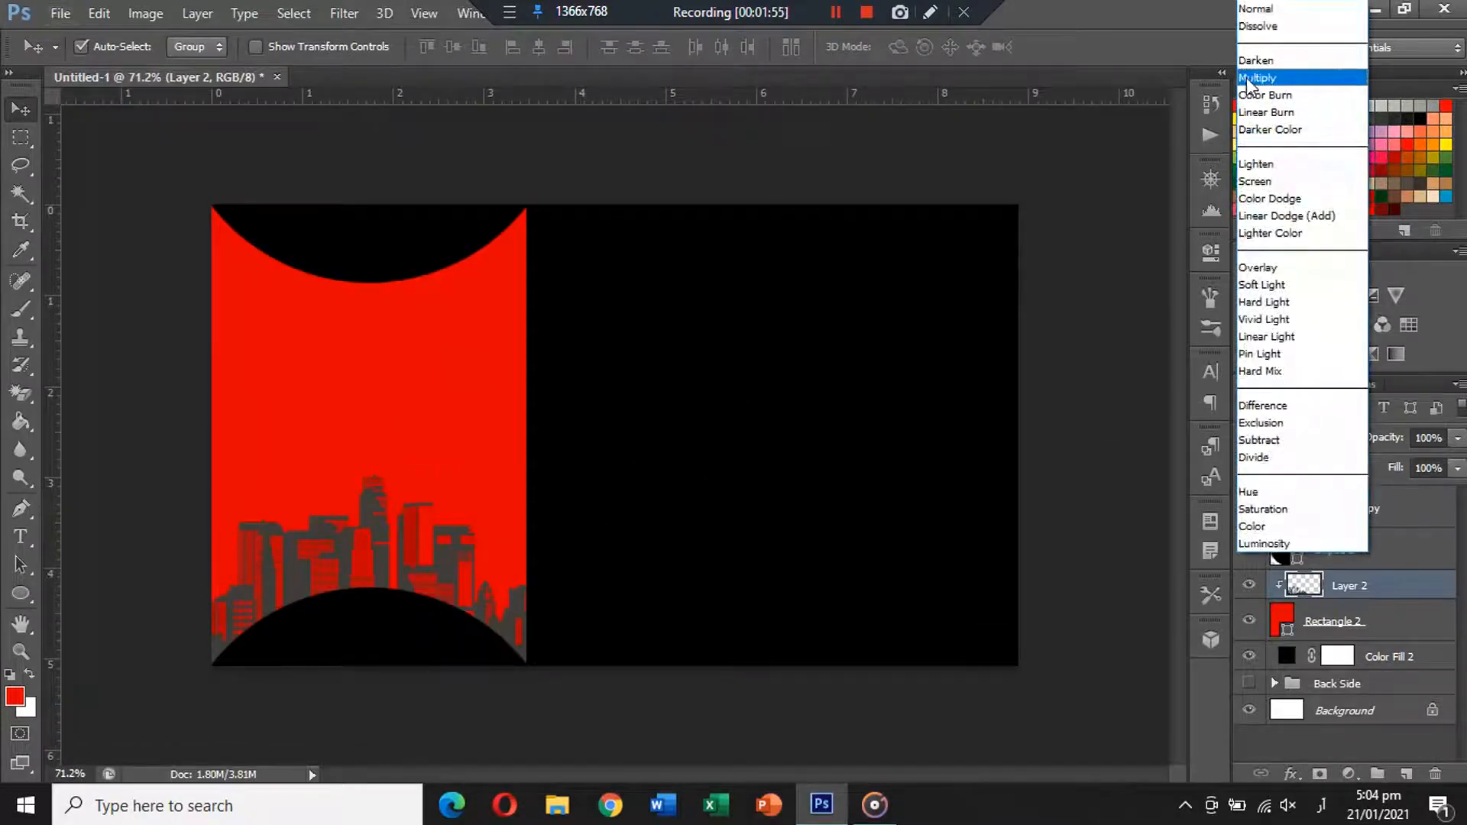
{"action": "left_click", "coordinate": [1272, 89]}
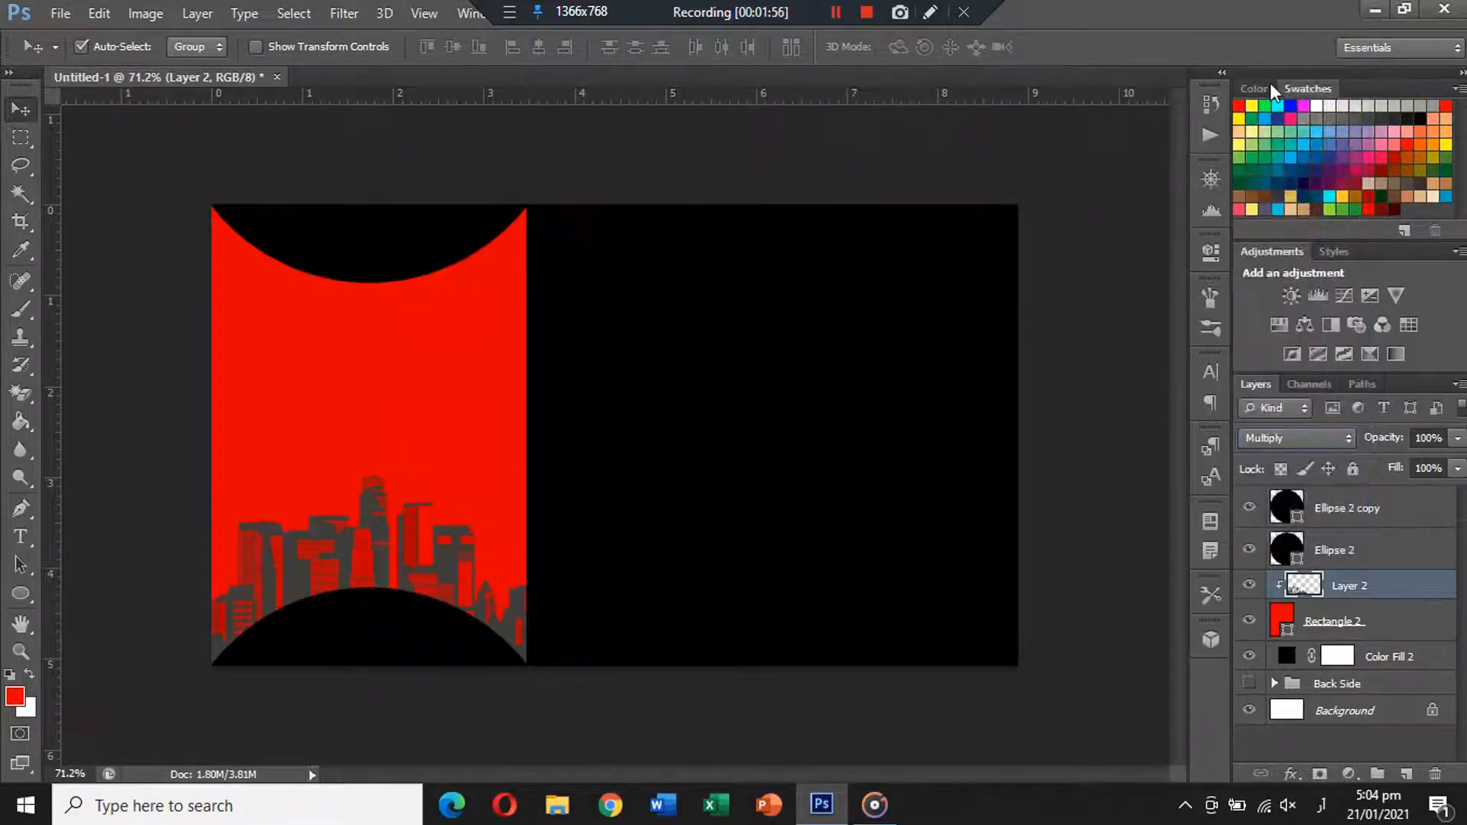
Paste the logo from the klipartz image into the card, closing klipartz without saving.
{"action": "left_click", "coordinate": [676, 161]}
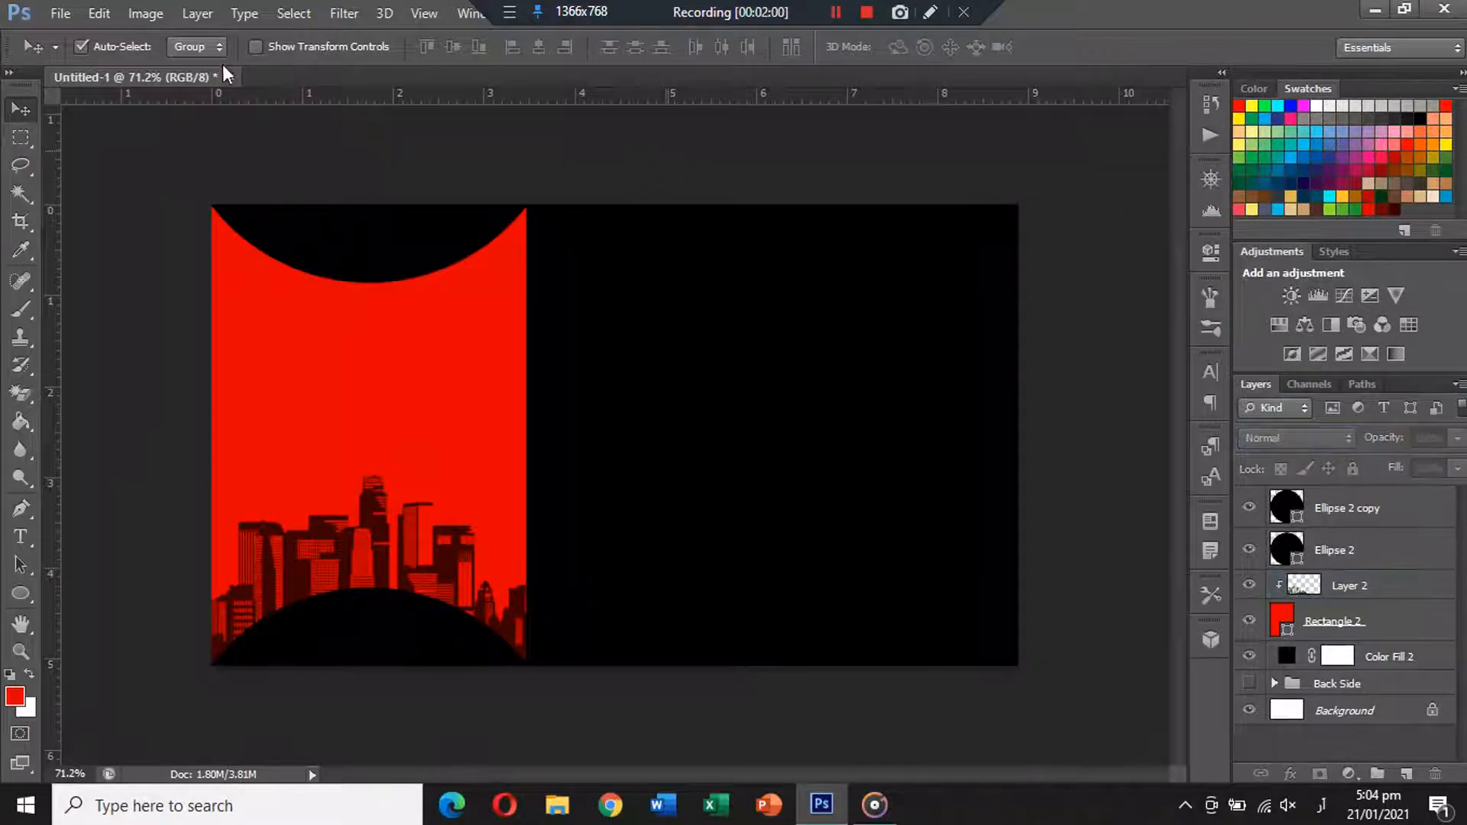
{"action": "left_click", "coordinate": [62, 15]}
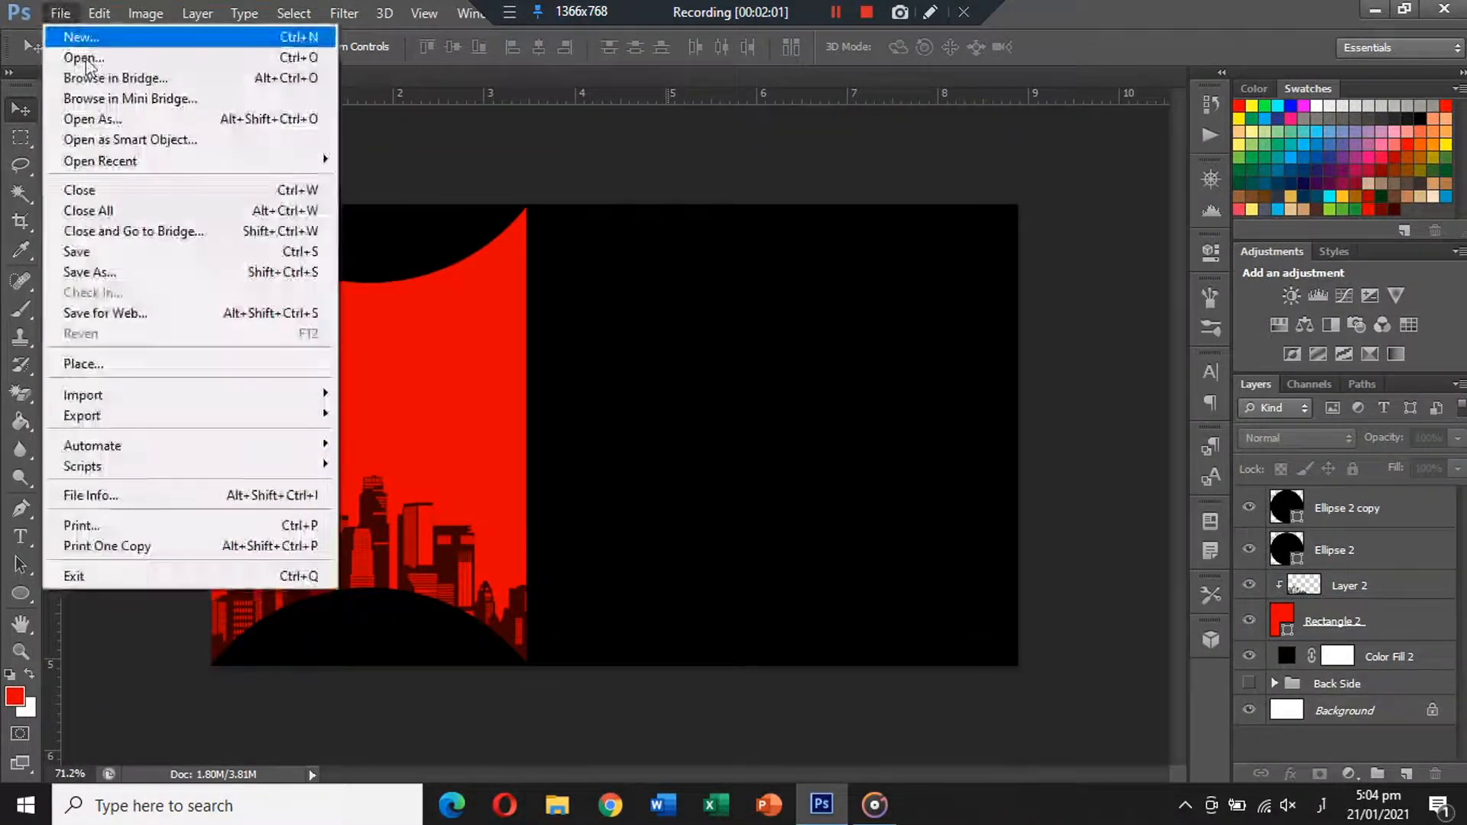
{"action": "left_click", "coordinate": [73, 58]}
{"action": "double_click", "coordinate": [703, 365]}
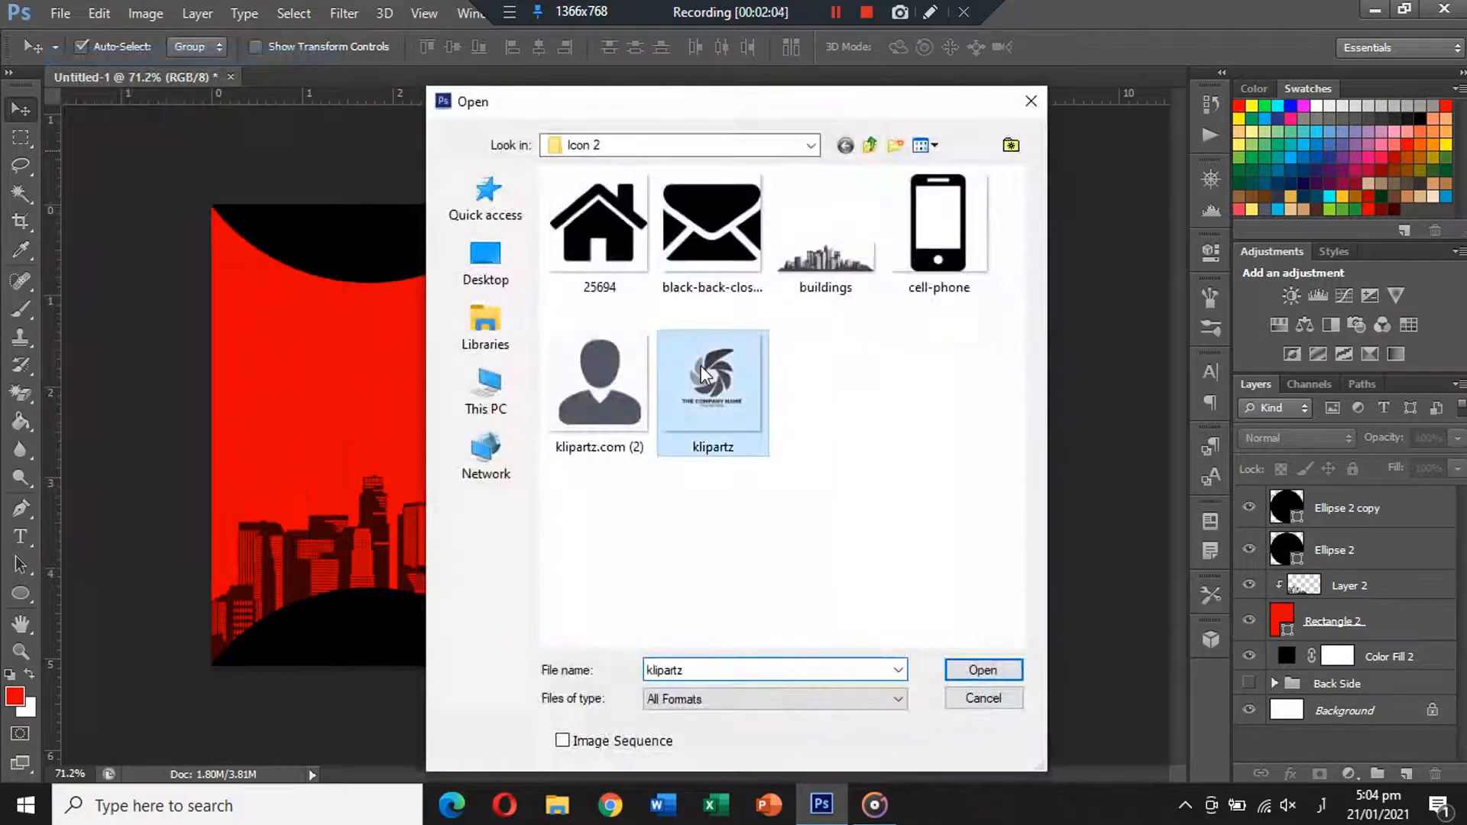
{"action": "key", "text": "Delete"}
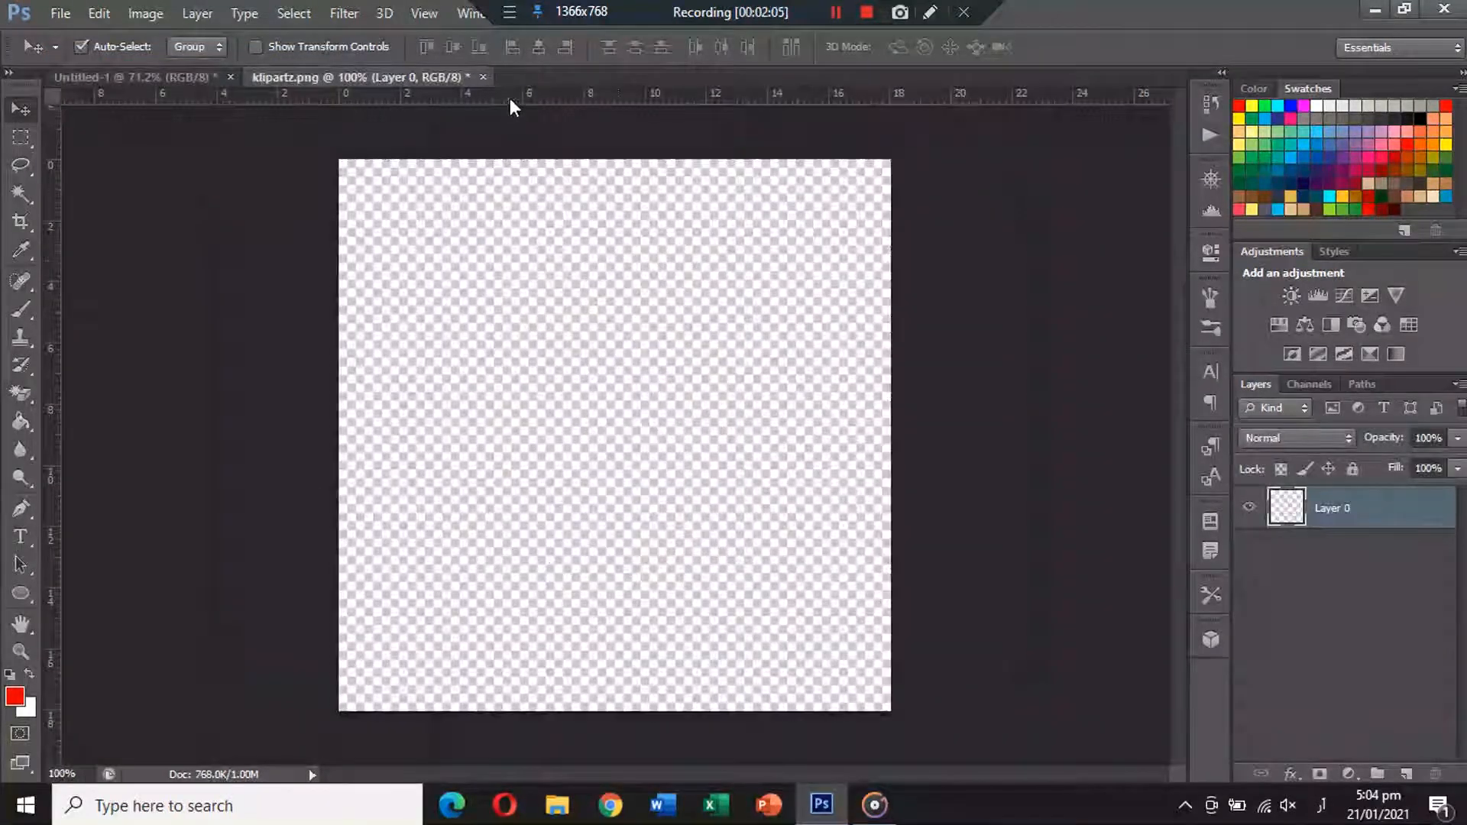
{"action": "left_click", "coordinate": [473, 77]}
{"action": "left_click", "coordinate": [714, 314]}
{"action": "key", "text": "ctrl+v"}
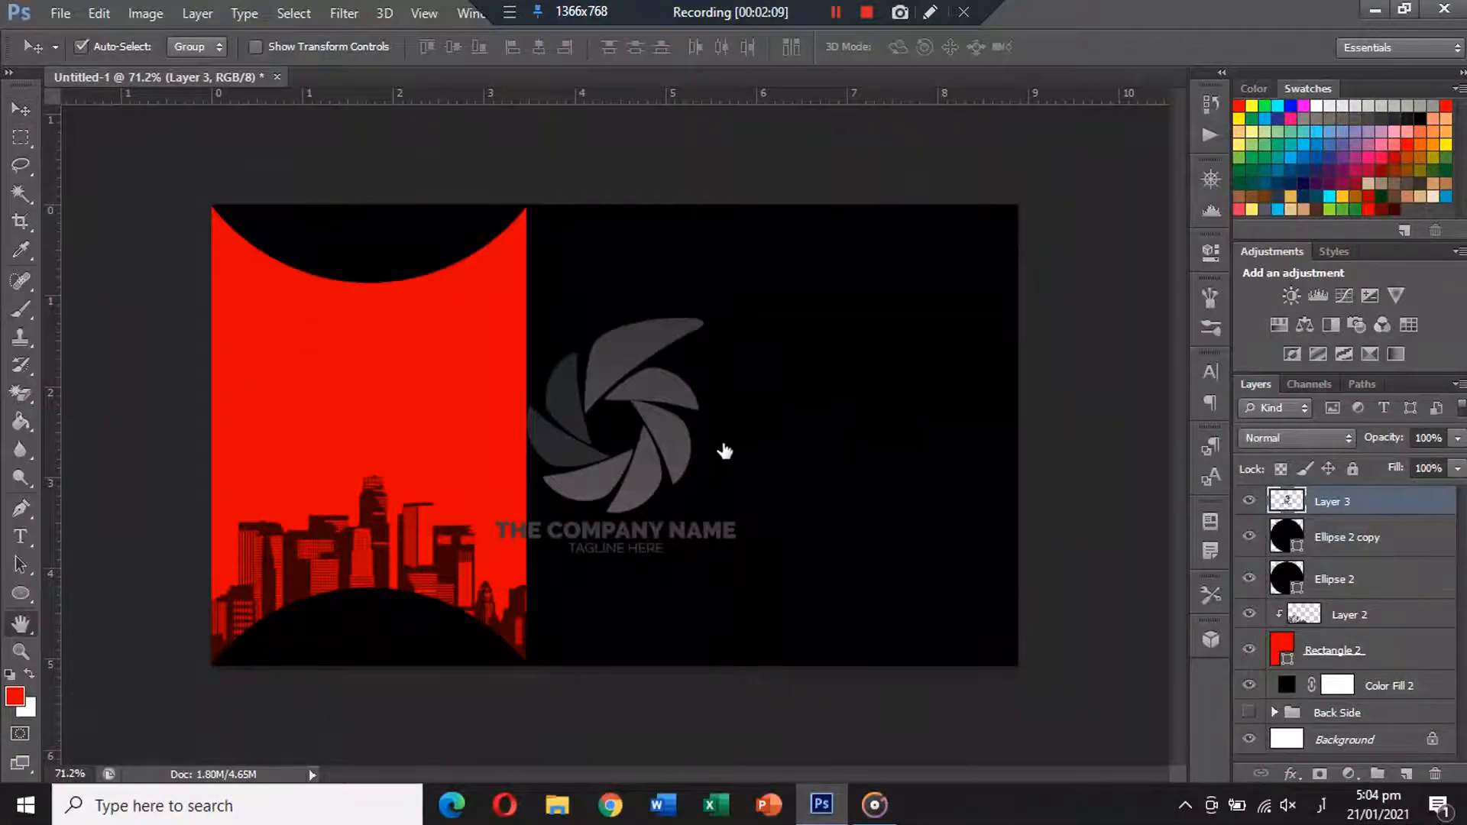
Give the logo layer a white Color Overlay.
{"action": "left_click", "coordinate": [82, 567]}
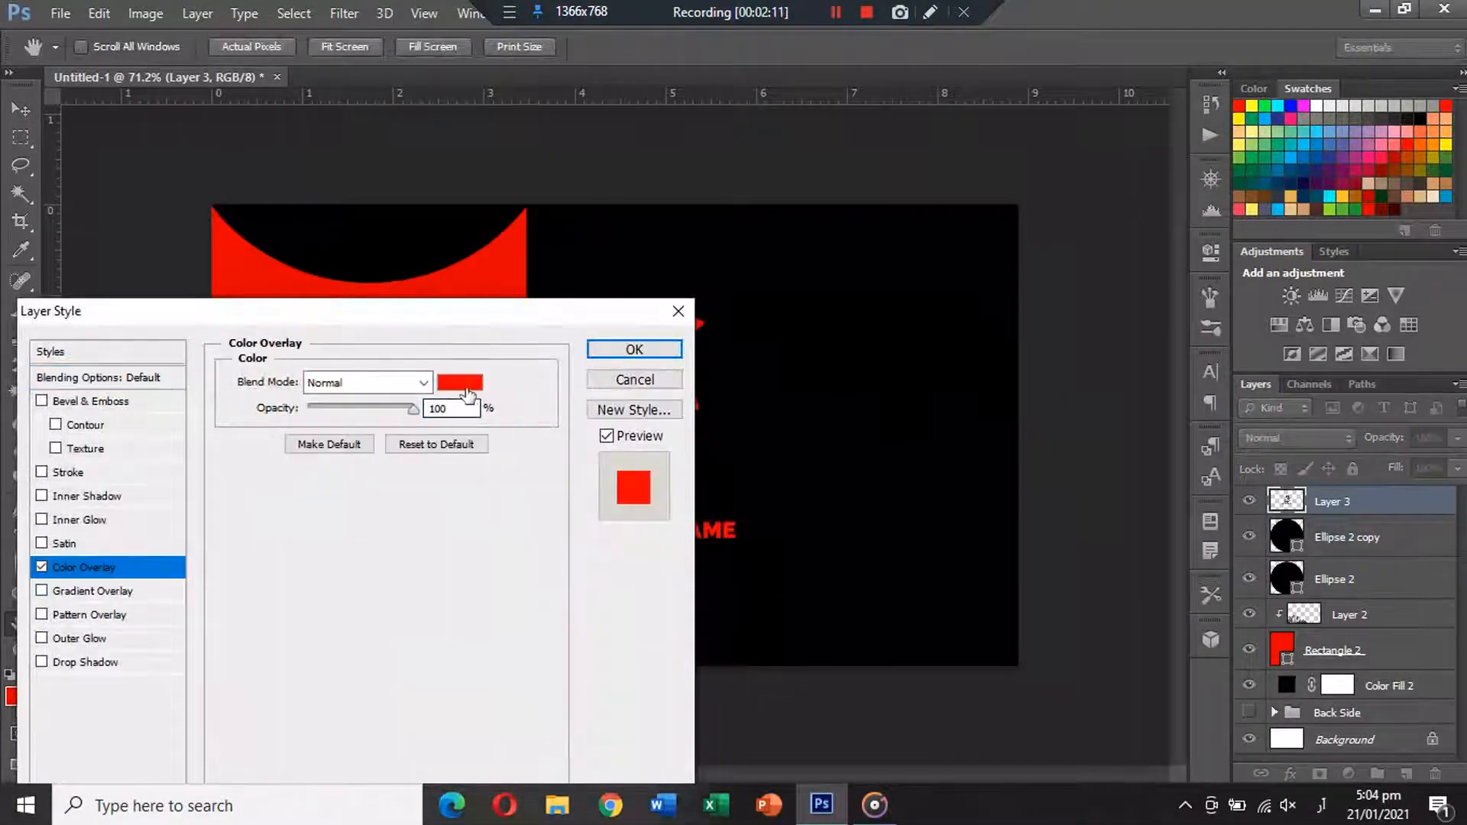
{"action": "left_click", "coordinate": [459, 382]}
{"action": "left_click", "coordinate": [572, 241]}
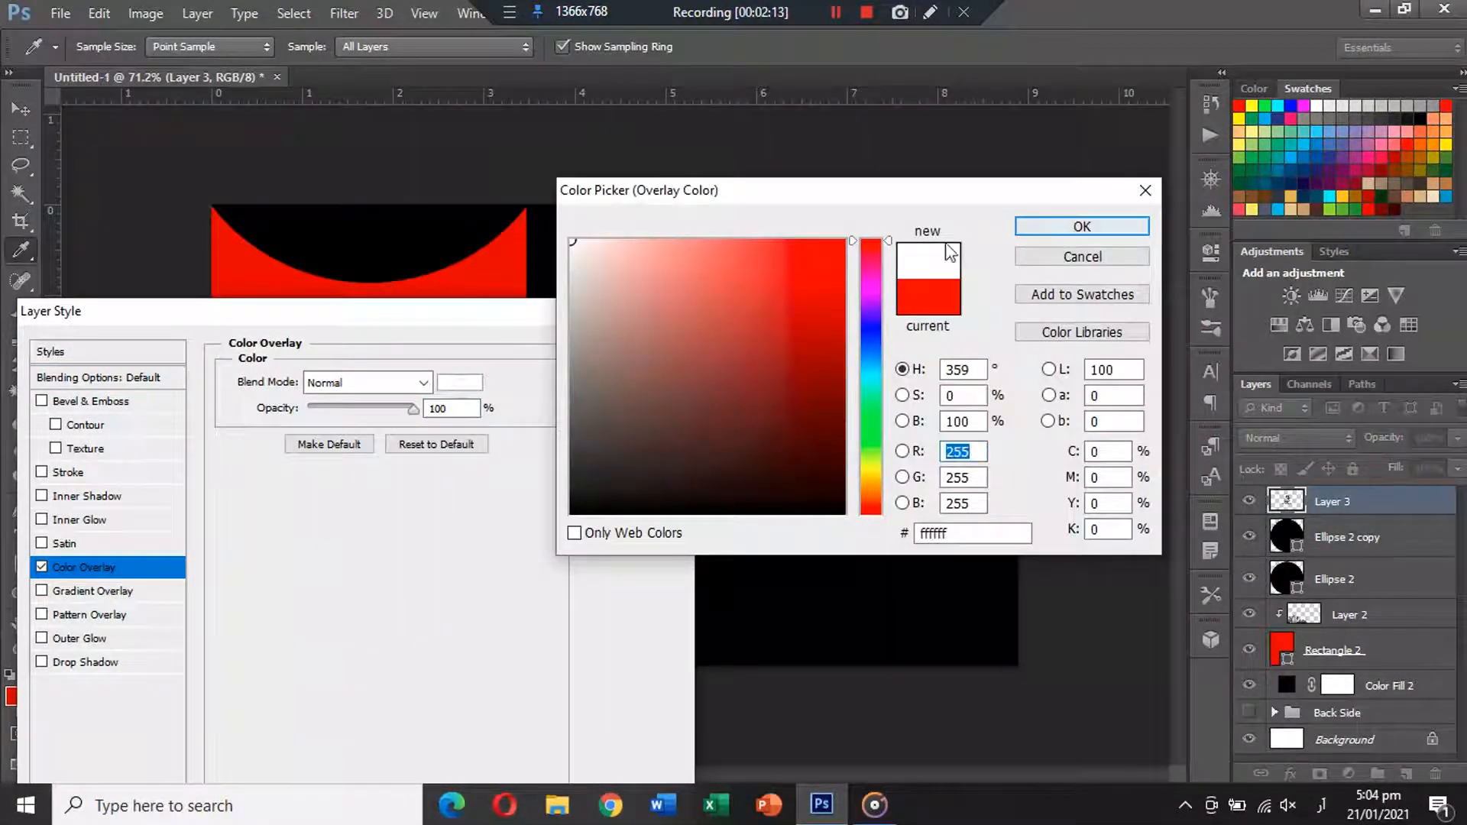
{"action": "left_click", "coordinate": [1020, 232]}
{"action": "left_click", "coordinate": [672, 353]}
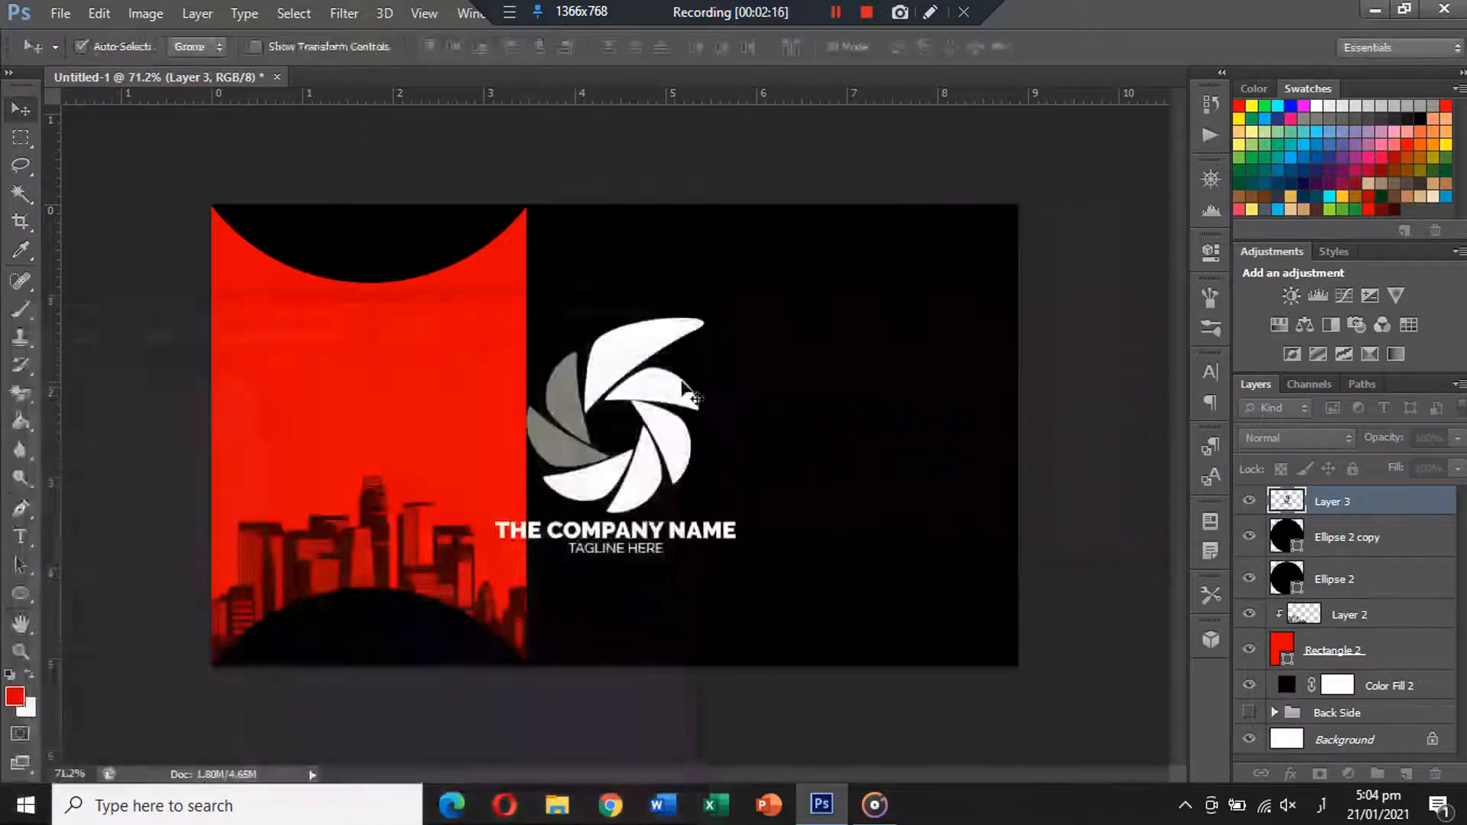
Scale the logo down and place it on the red panel above the skyline.
{"action": "left_click_drag", "start_coordinate": [612, 365], "coordinate": [397, 347]}
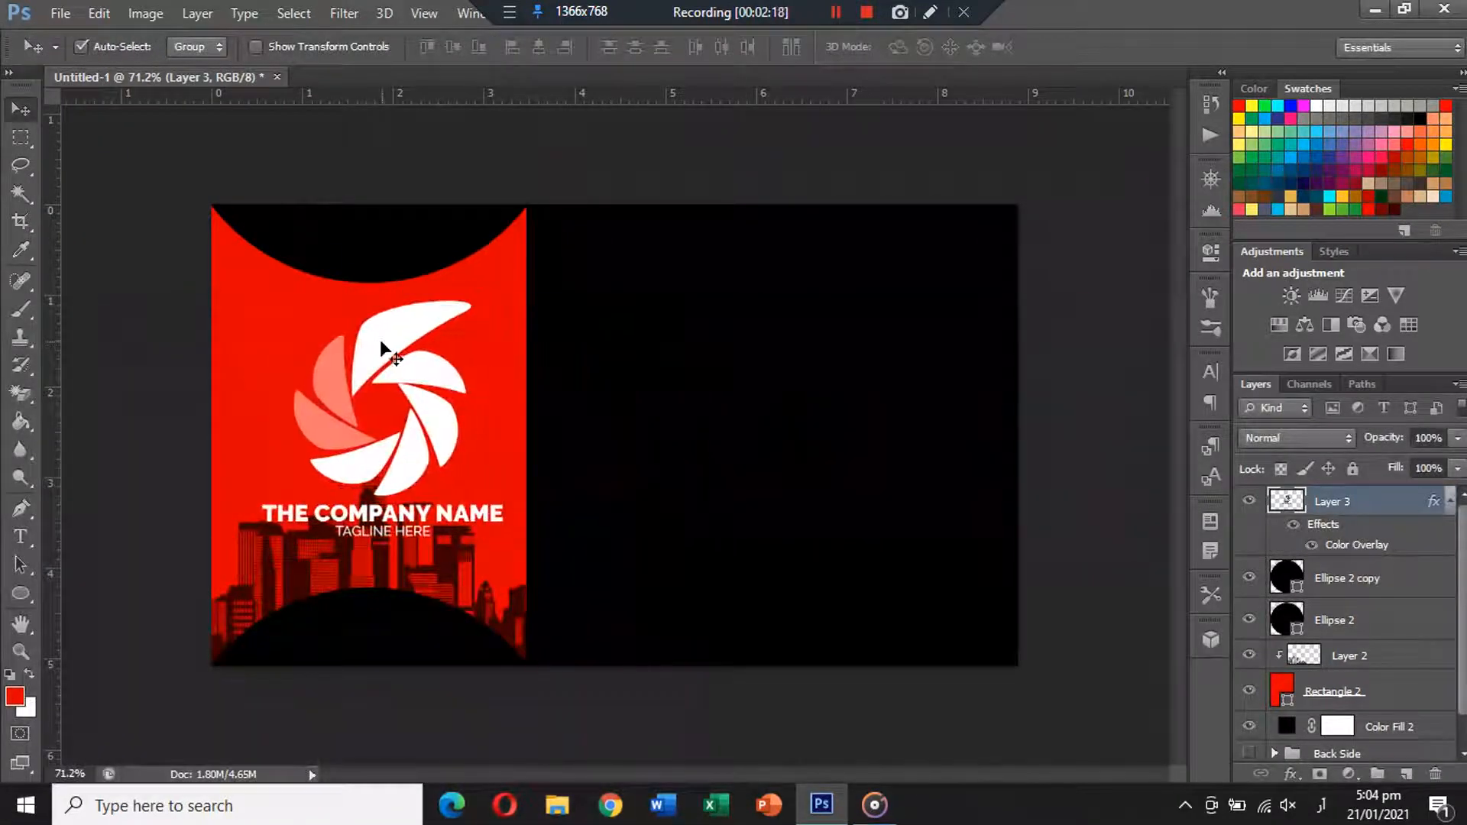
{"action": "key", "text": "ctrl+t"}
{"action": "left_click_drag", "start_coordinate": [517, 289], "coordinate": [412, 343]}
{"action": "left_click_drag", "start_coordinate": [418, 402], "coordinate": [382, 392]}
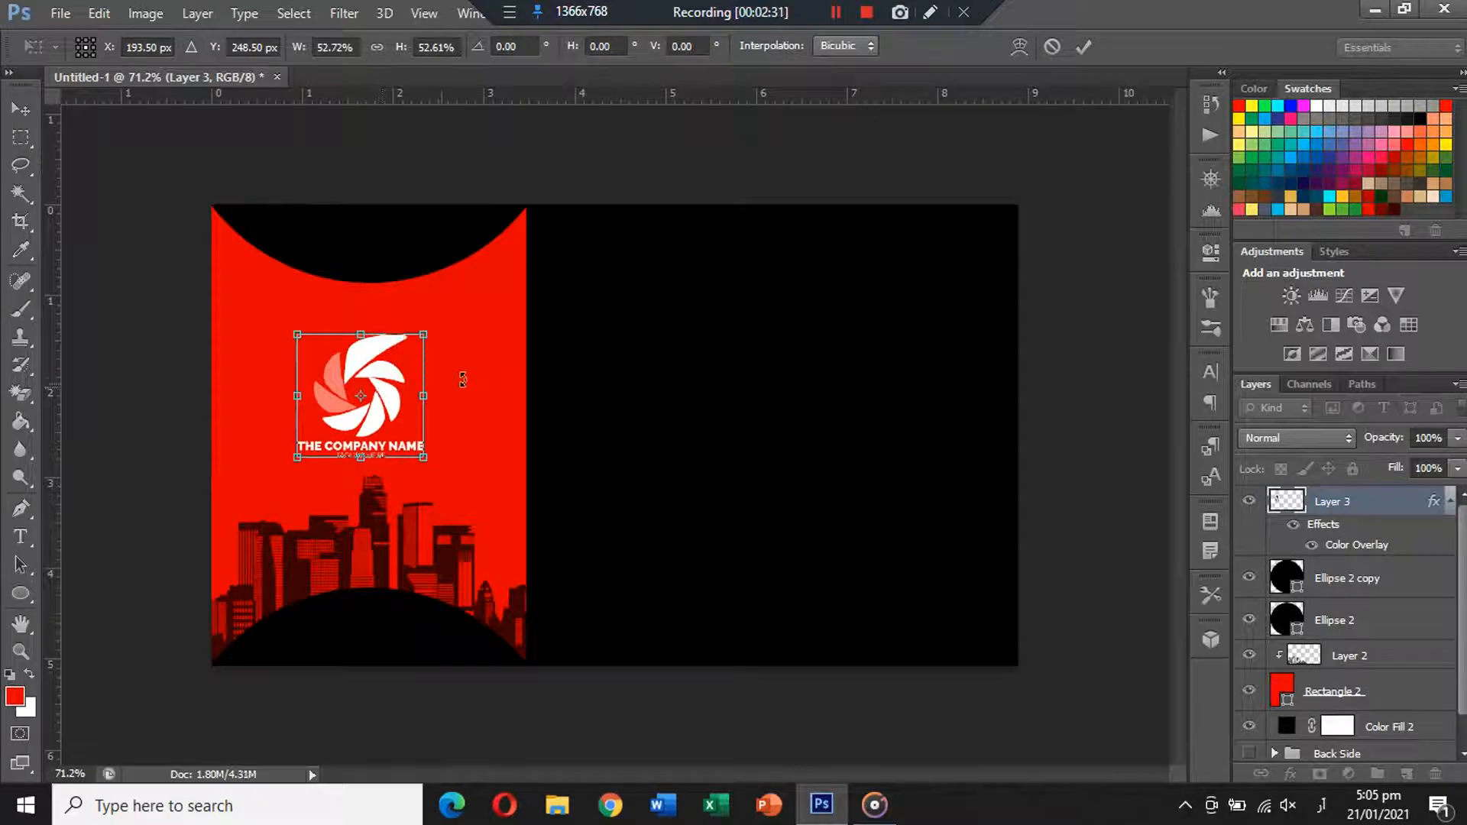
{"action": "key", "text": "Return"}
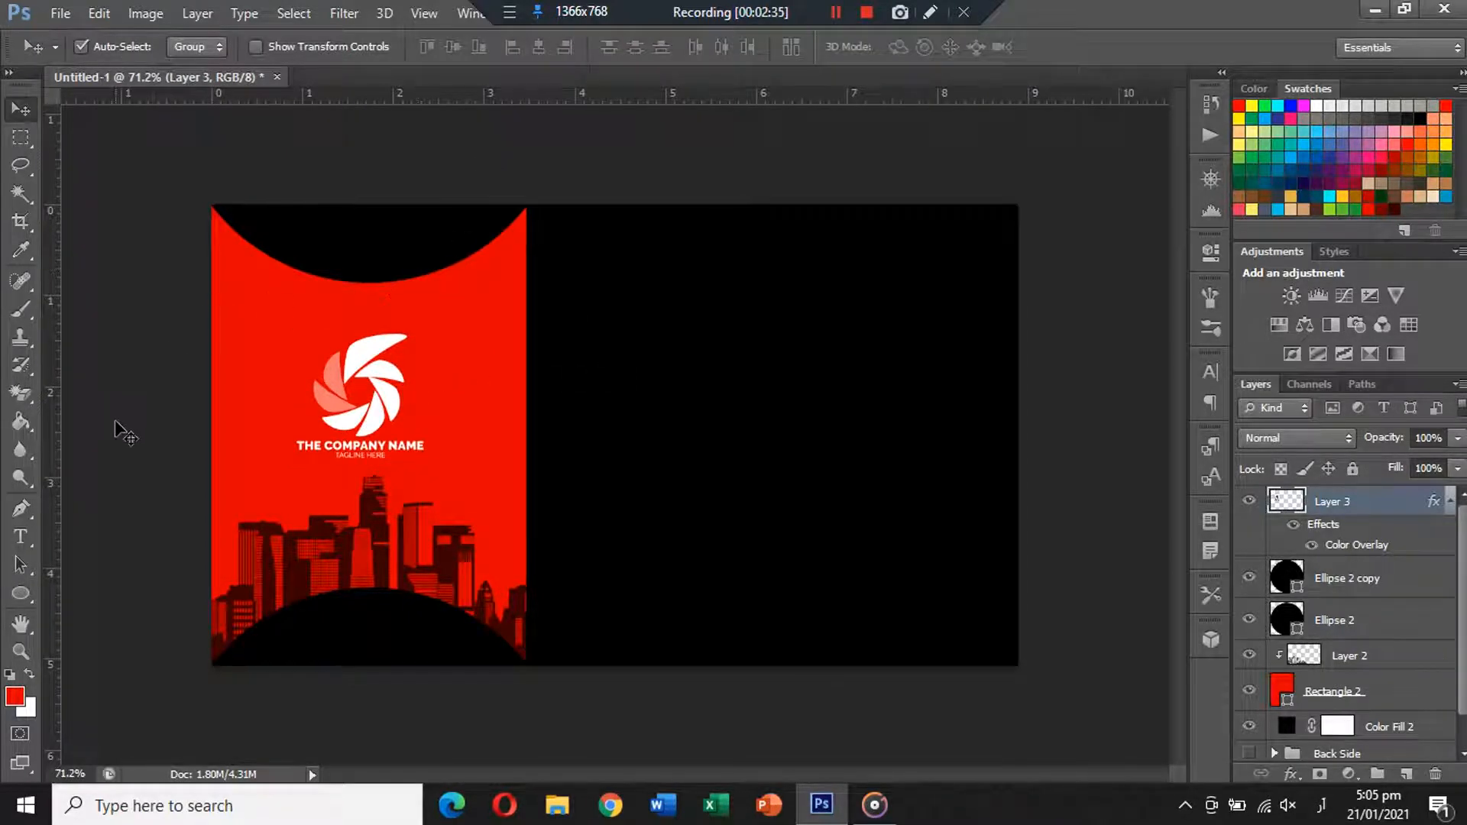
Draw a red-filled rectangle on the card's black side.
{"action": "right_click", "coordinate": [28, 608]}
{"action": "left_click", "coordinate": [115, 589]}
{"action": "left_click_drag", "start_coordinate": [615, 374], "coordinate": [781, 436]}
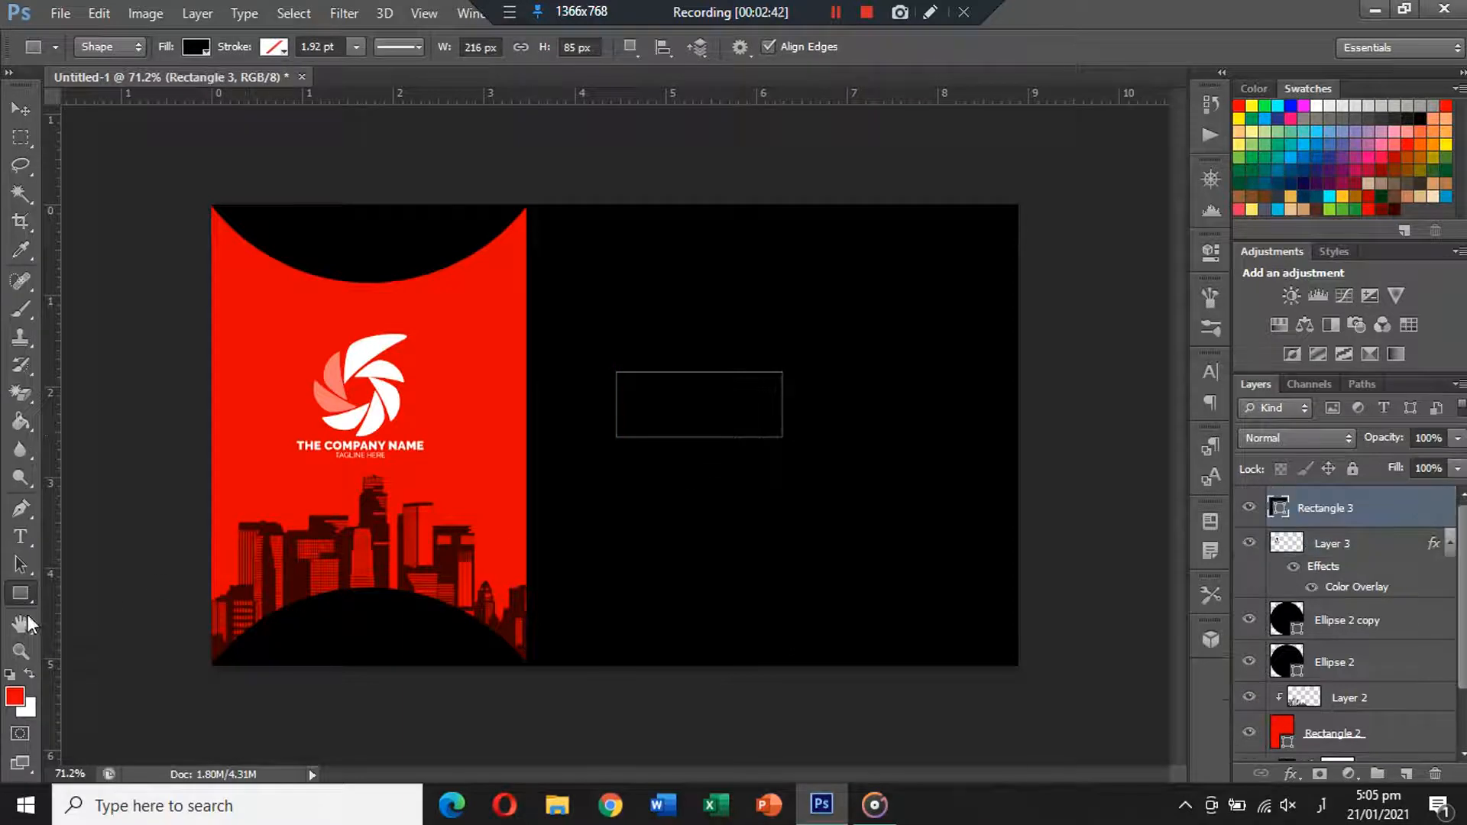
{"action": "right_click", "coordinate": [29, 597]}
{"action": "left_click", "coordinate": [192, 52]}
{"action": "left_click", "coordinate": [191, 52]}
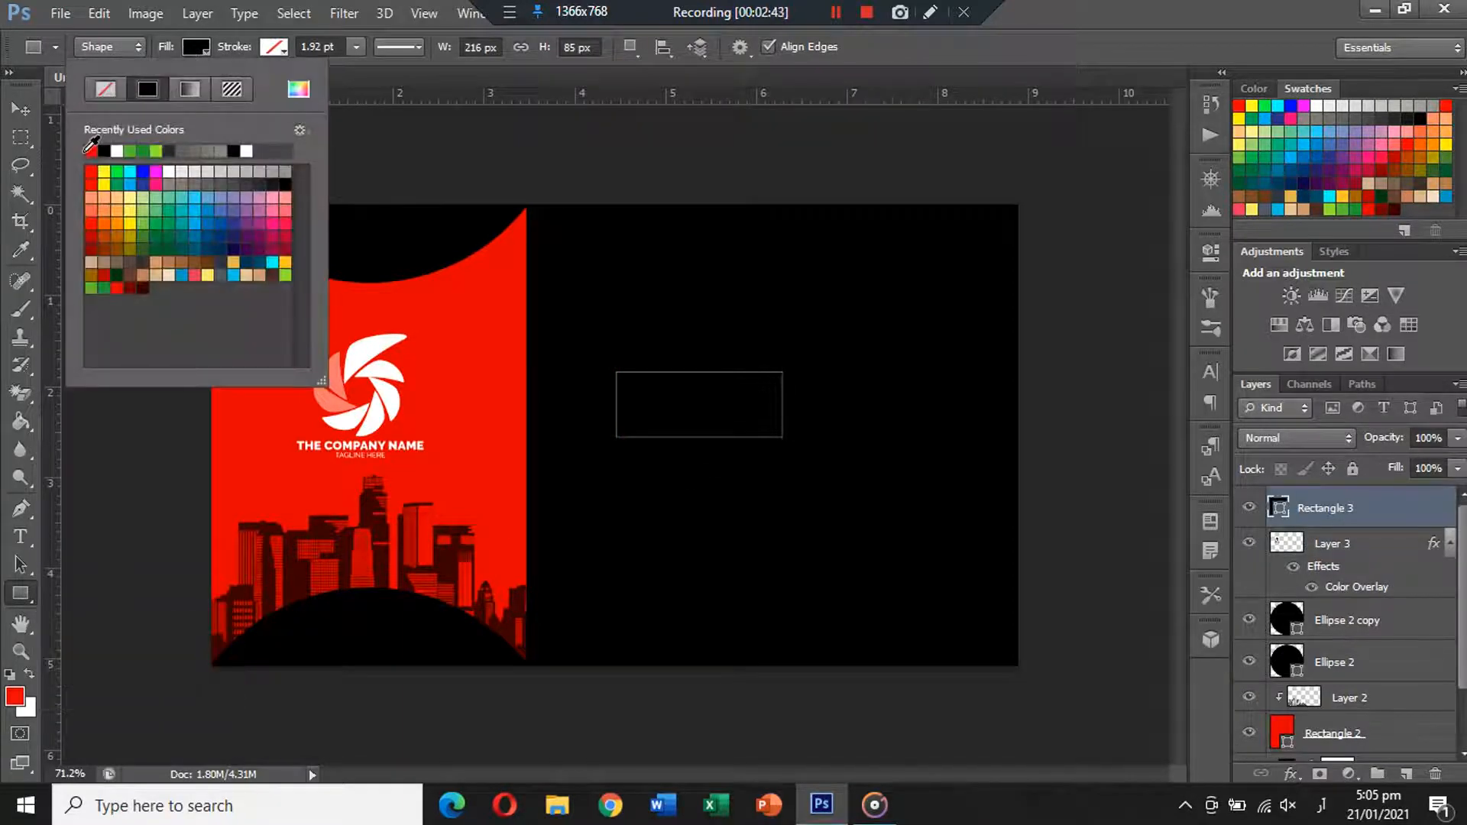
{"action": "left_click", "coordinate": [94, 152]}
Draw a red circle and move it to the rectangle's left end.
{"action": "right_click", "coordinate": [28, 584]}
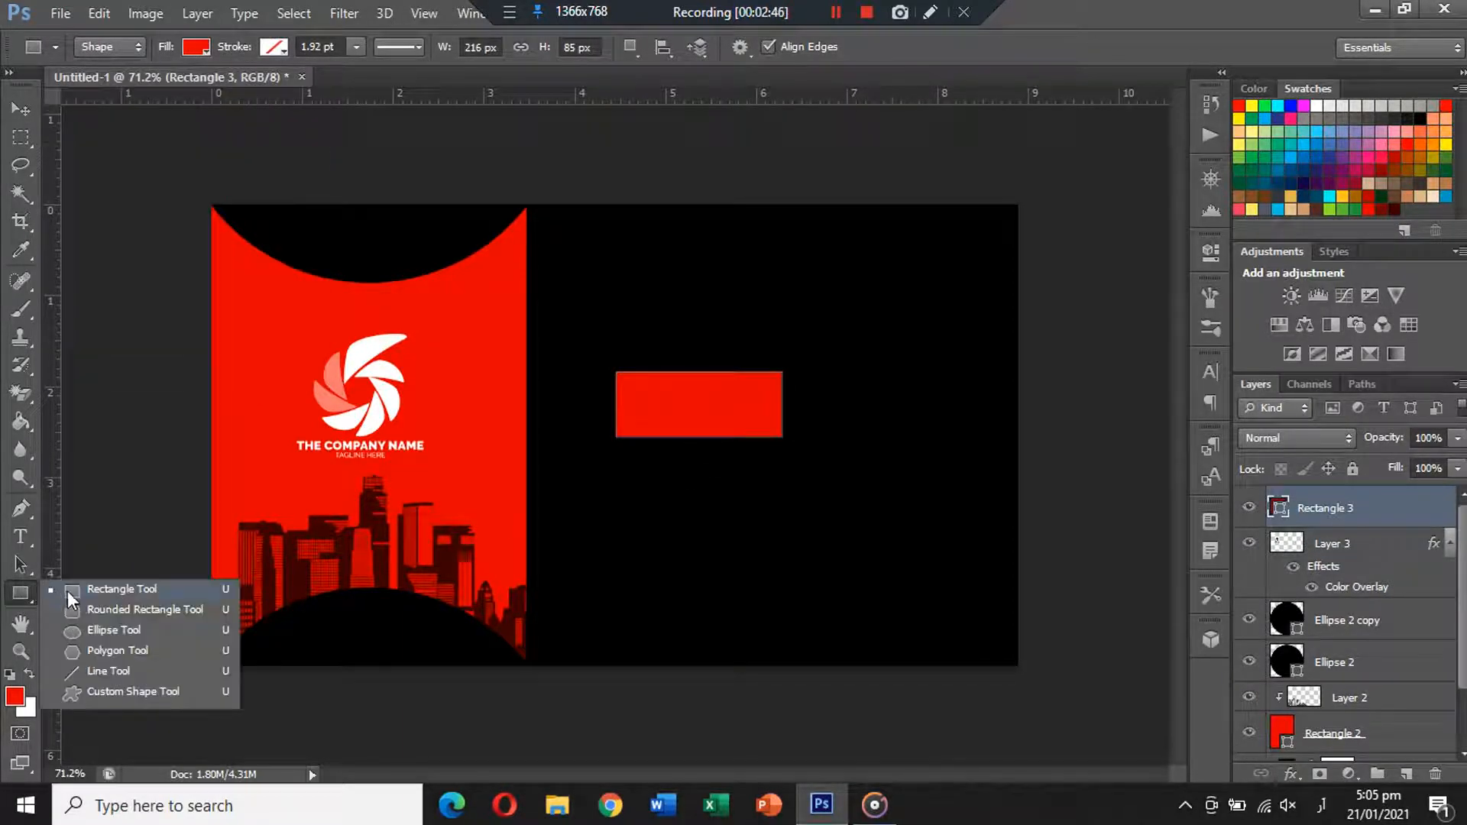
{"action": "left_click", "coordinate": [78, 608]}
{"action": "right_click", "coordinate": [21, 590]}
{"action": "left_click", "coordinate": [94, 633]}
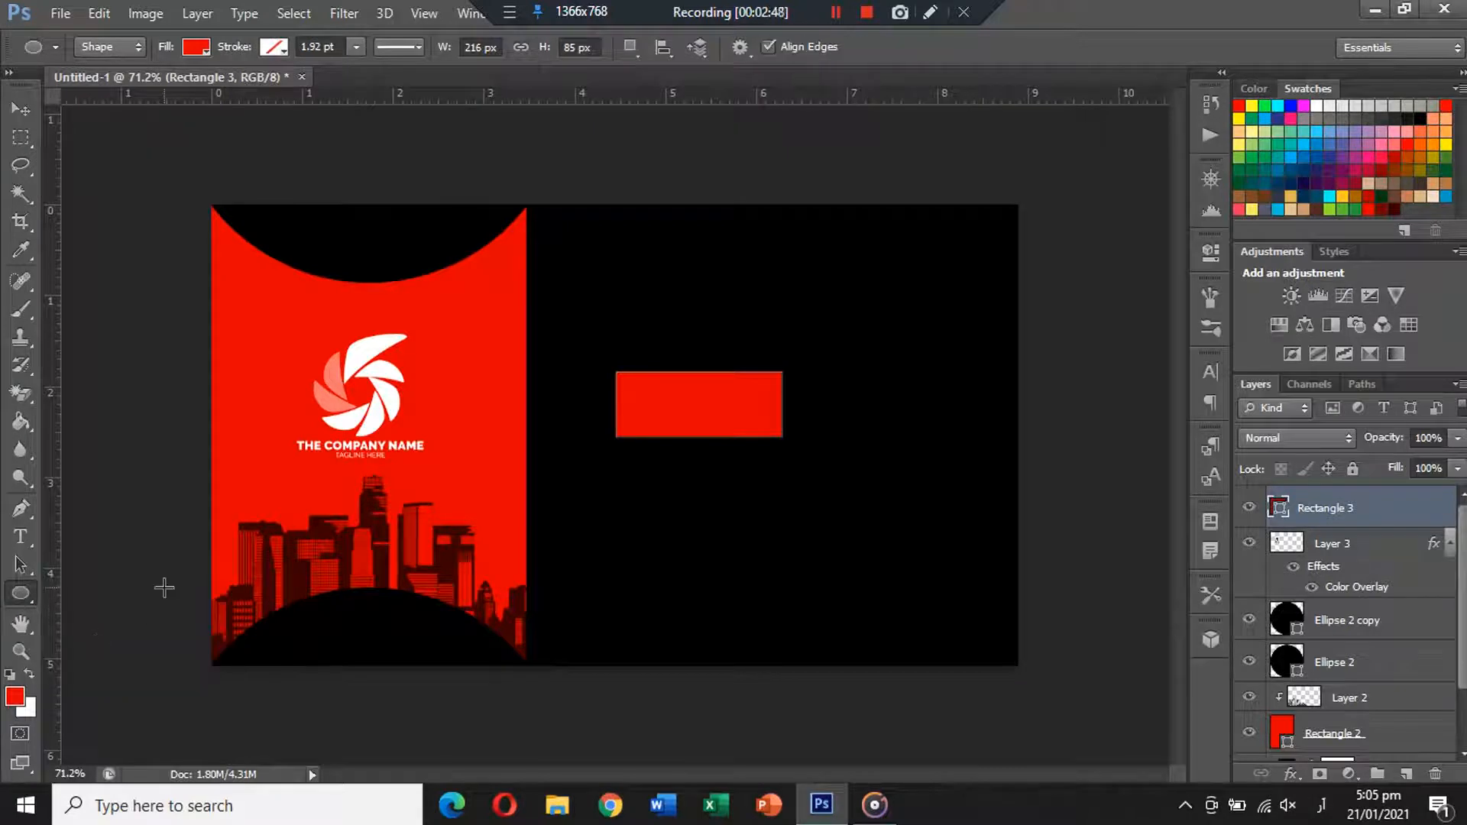
{"action": "left_click_drag", "start_coordinate": [717, 288], "coordinate": [788, 359]}
{"action": "left_click", "coordinate": [36, 109]}
{"action": "scroll", "coordinate": [838, 517], "scroll_direction": "up", "scroll_amount": 3}
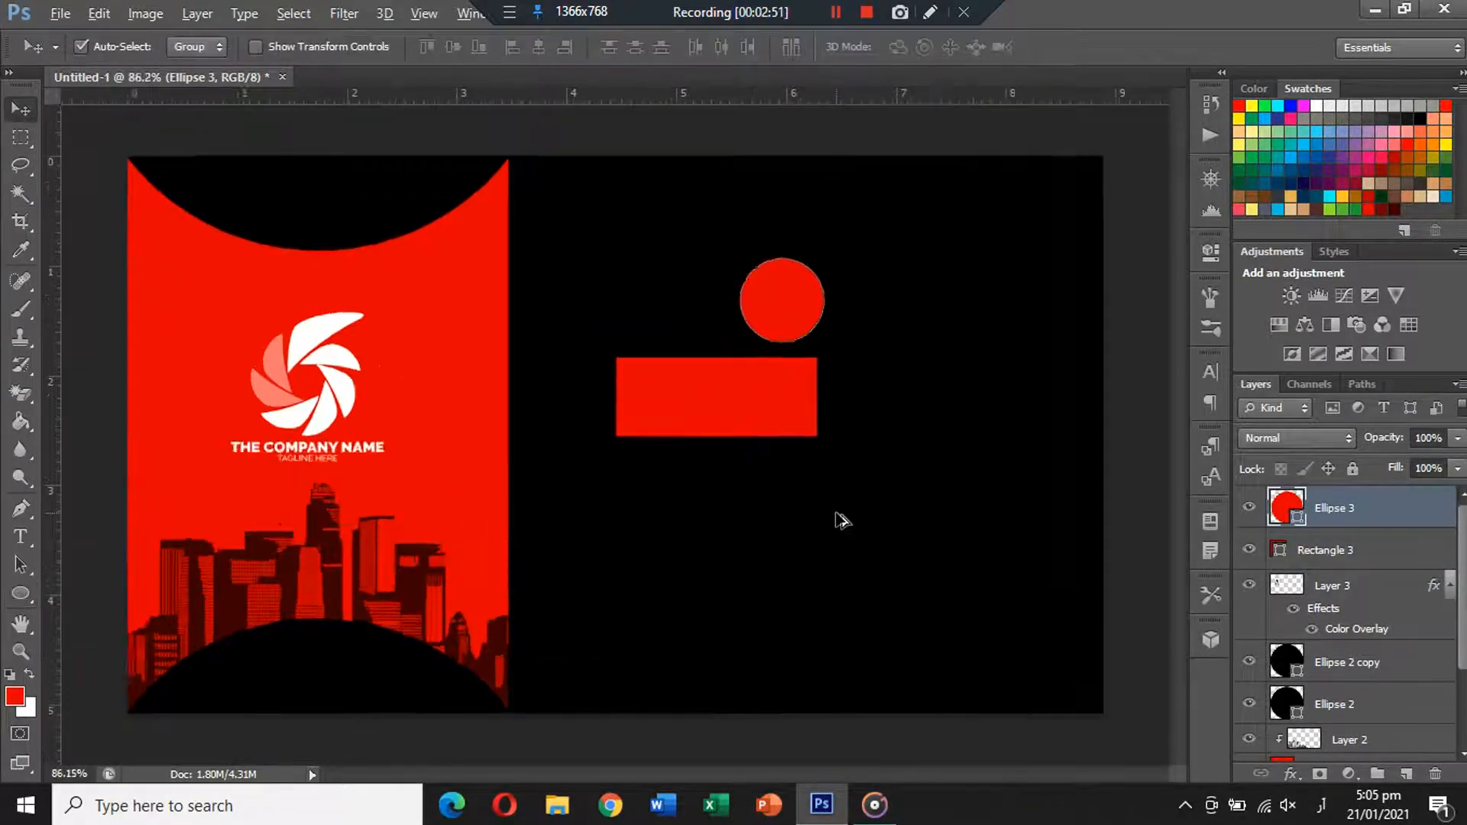
{"action": "left_click_drag", "start_coordinate": [796, 249], "coordinate": [576, 333]}
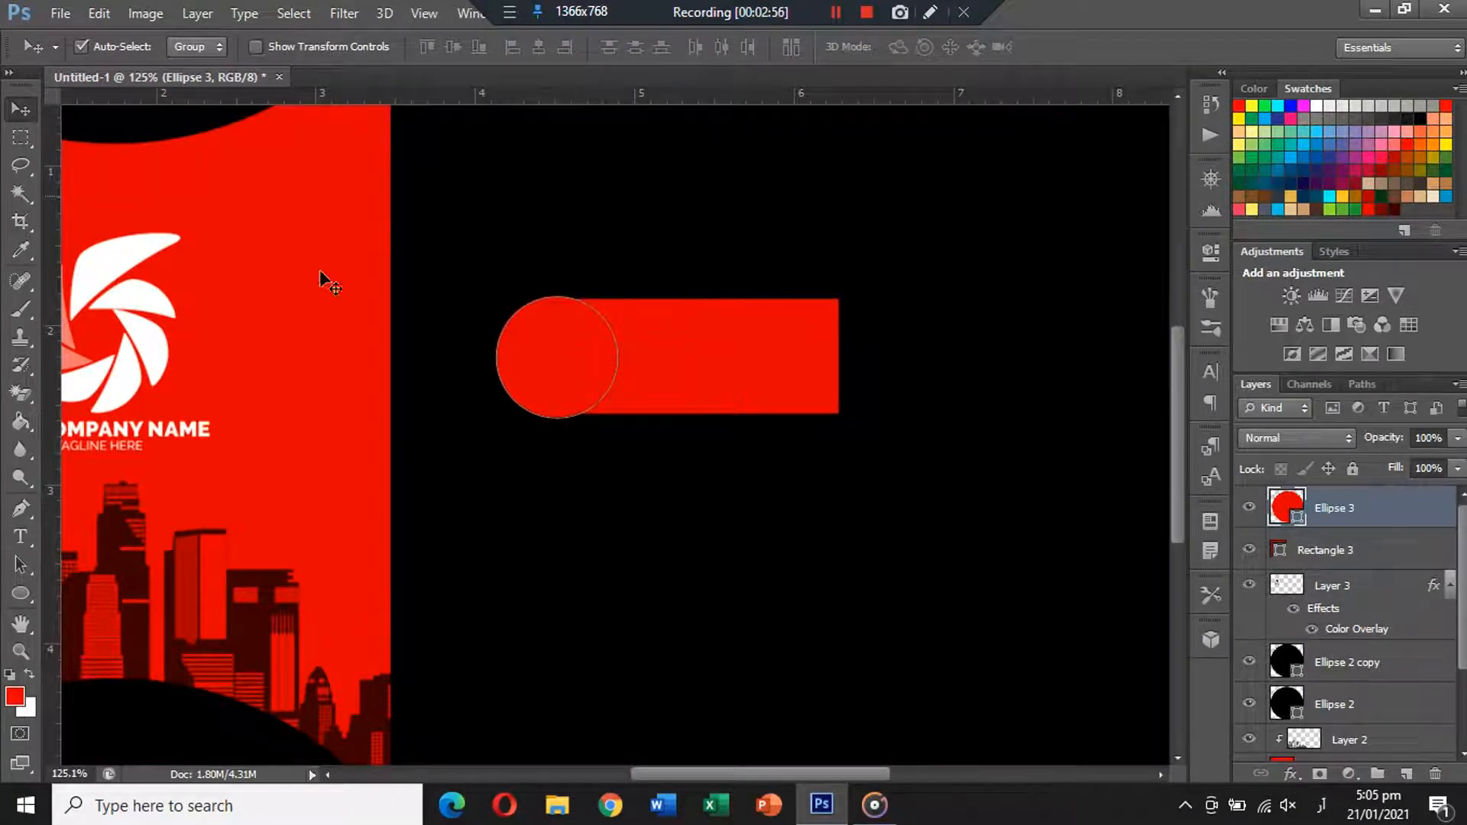
Shrink the circle to match the bar height and align it on the bar's end.
{"action": "left_click", "coordinate": [703, 498]}
{"action": "left_click", "coordinate": [557, 382]}
{"action": "key", "text": "ctrl+t"}
{"action": "left_click_drag", "start_coordinate": [620, 294], "coordinate": [616, 297]}
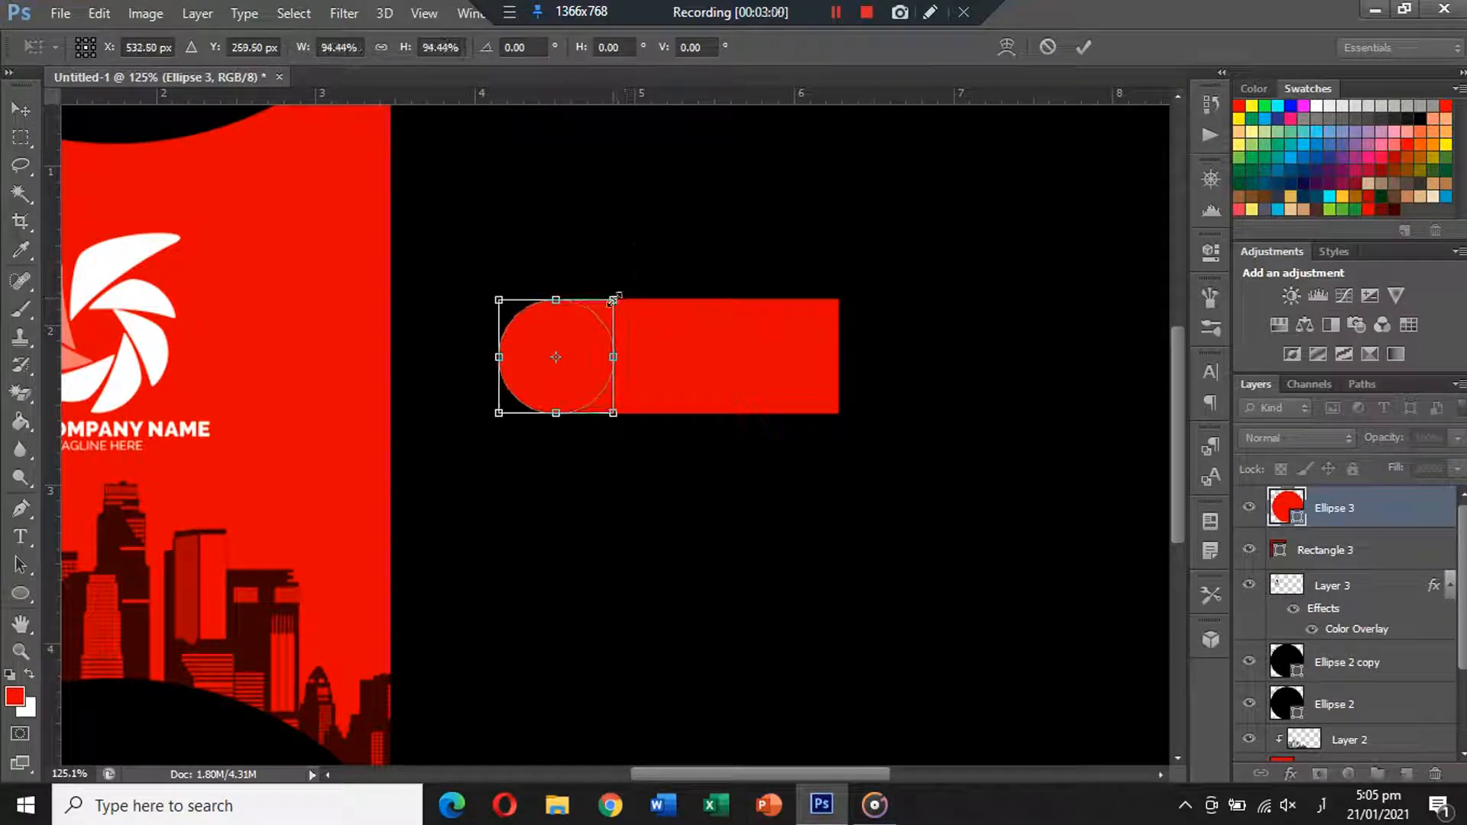
{"action": "key", "text": "Return"}
{"action": "left_click", "coordinate": [615, 291]}
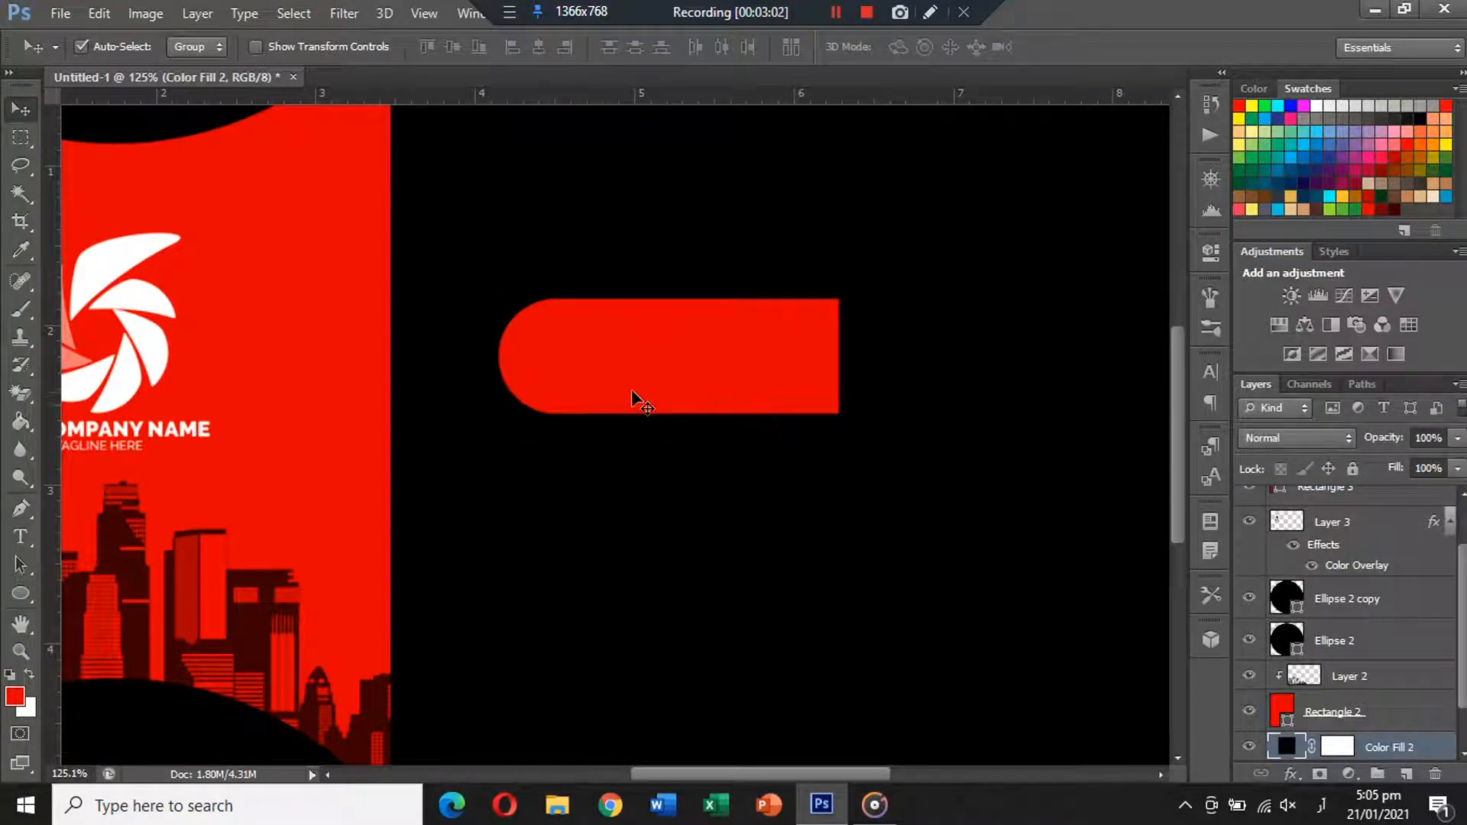
{"action": "left_click", "coordinate": [543, 364]}
{"action": "scroll", "coordinate": [539, 366], "scroll_direction": "up", "scroll_amount": 3}
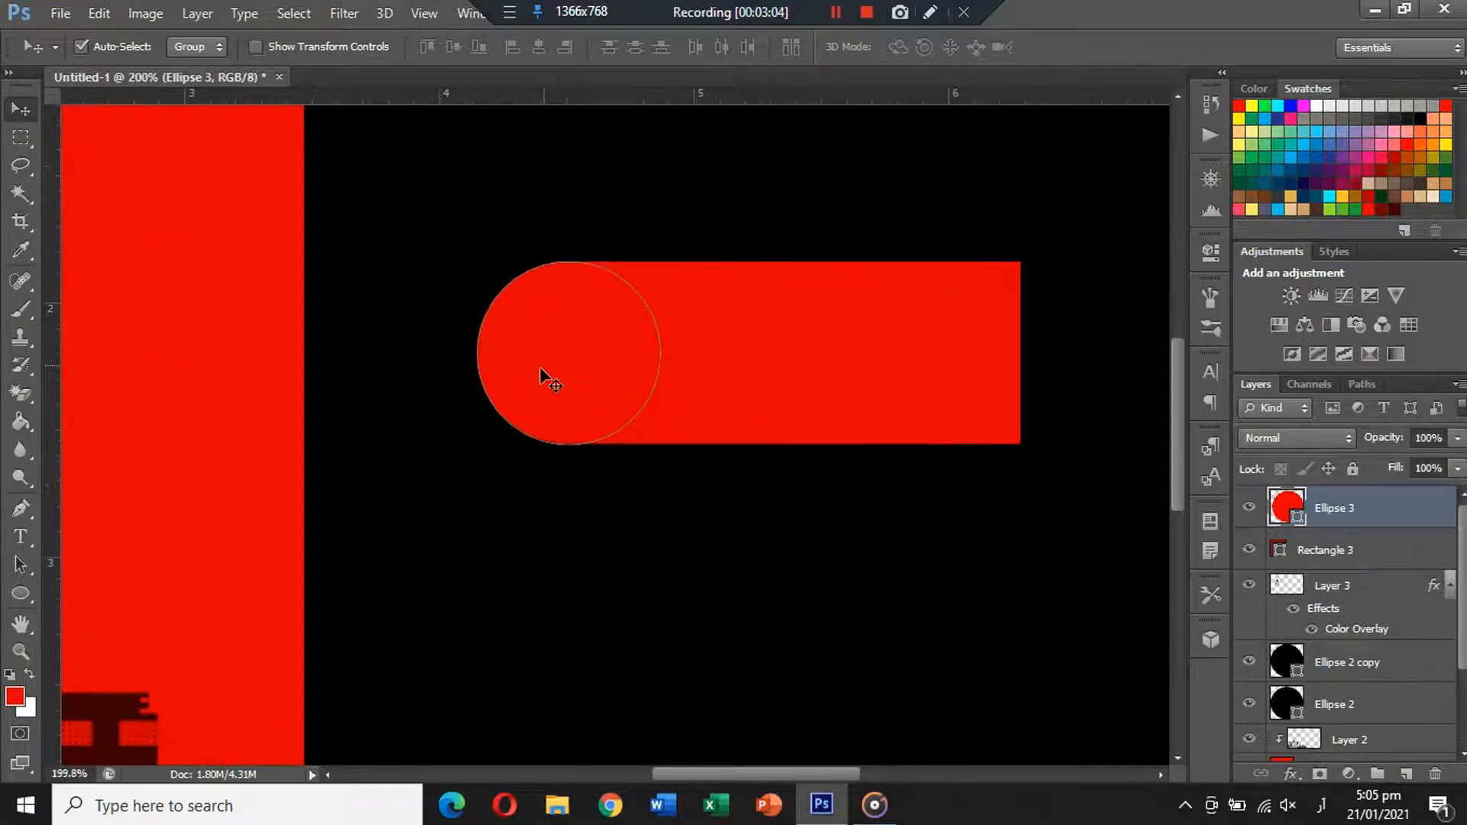
{"action": "left_click_drag", "start_coordinate": [540, 366], "coordinate": [531, 370]}
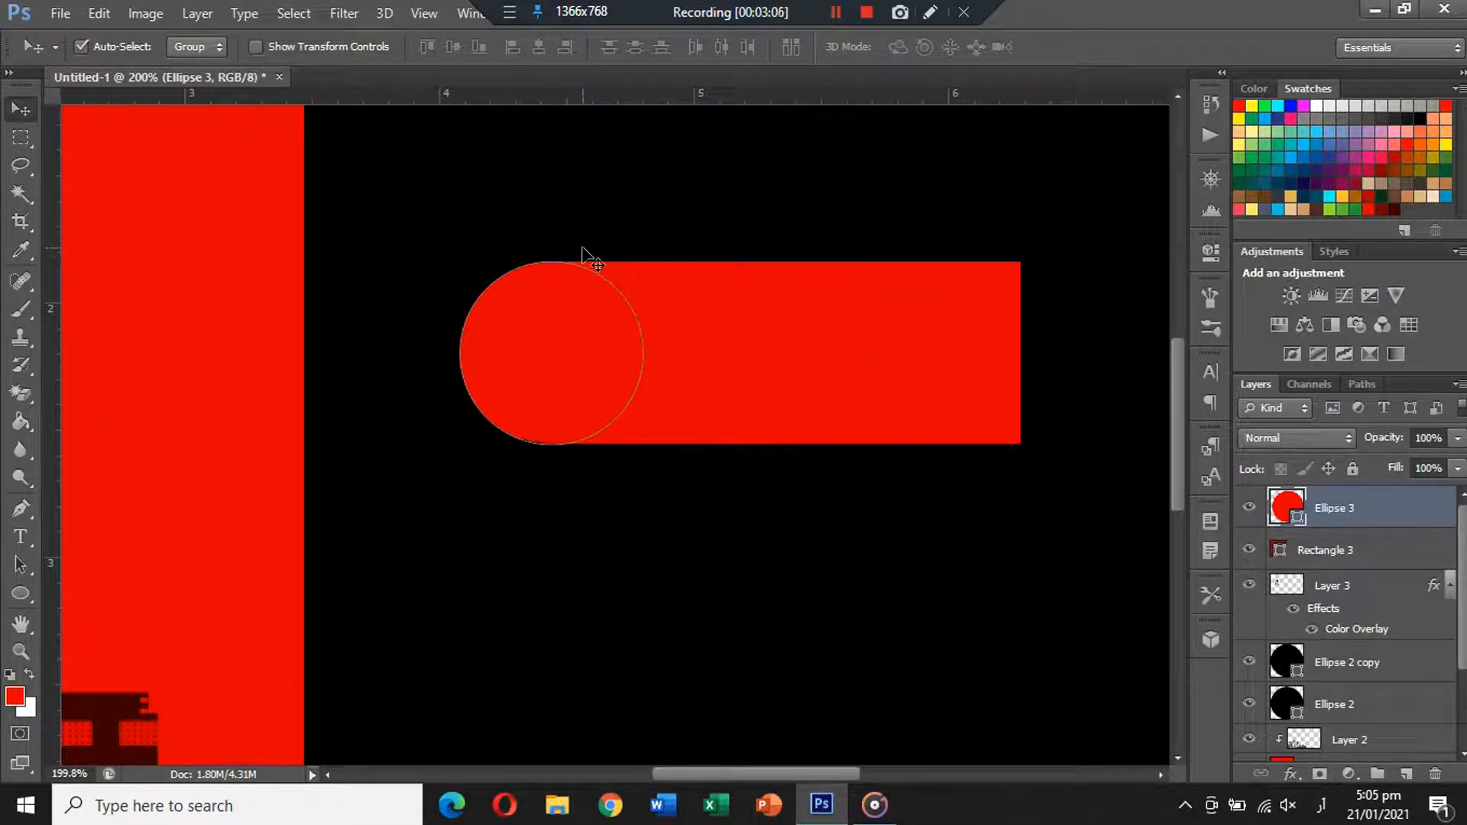
Merge the circle and rectangle into one rounded-end shape.
{"action": "left_click", "coordinate": [583, 250]}
{"action": "left_click", "coordinate": [672, 336]}
{"action": "left_click", "coordinate": [538, 330], "text": "shift"}
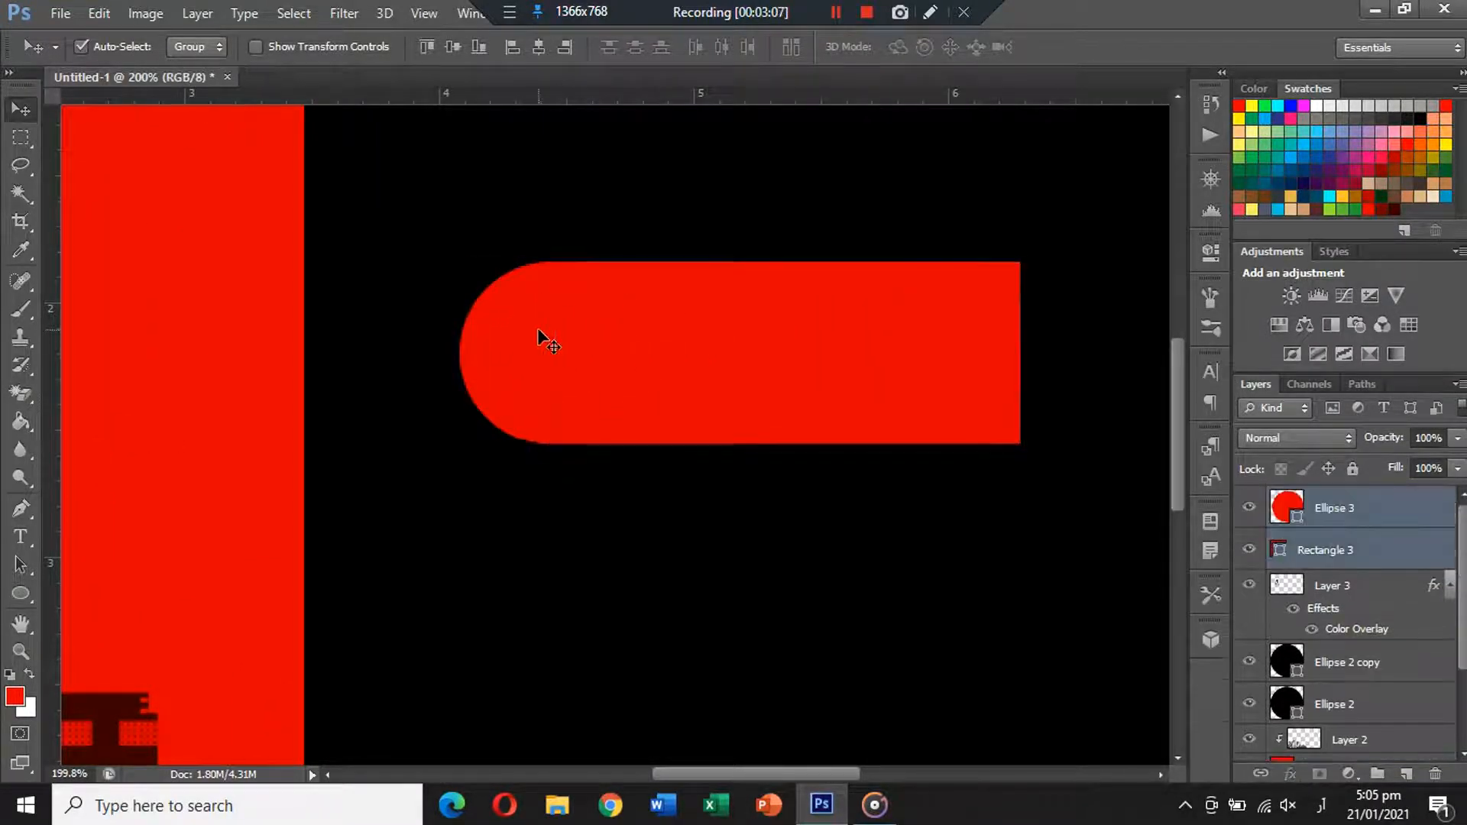
{"action": "key", "text": "ctrl+e"}
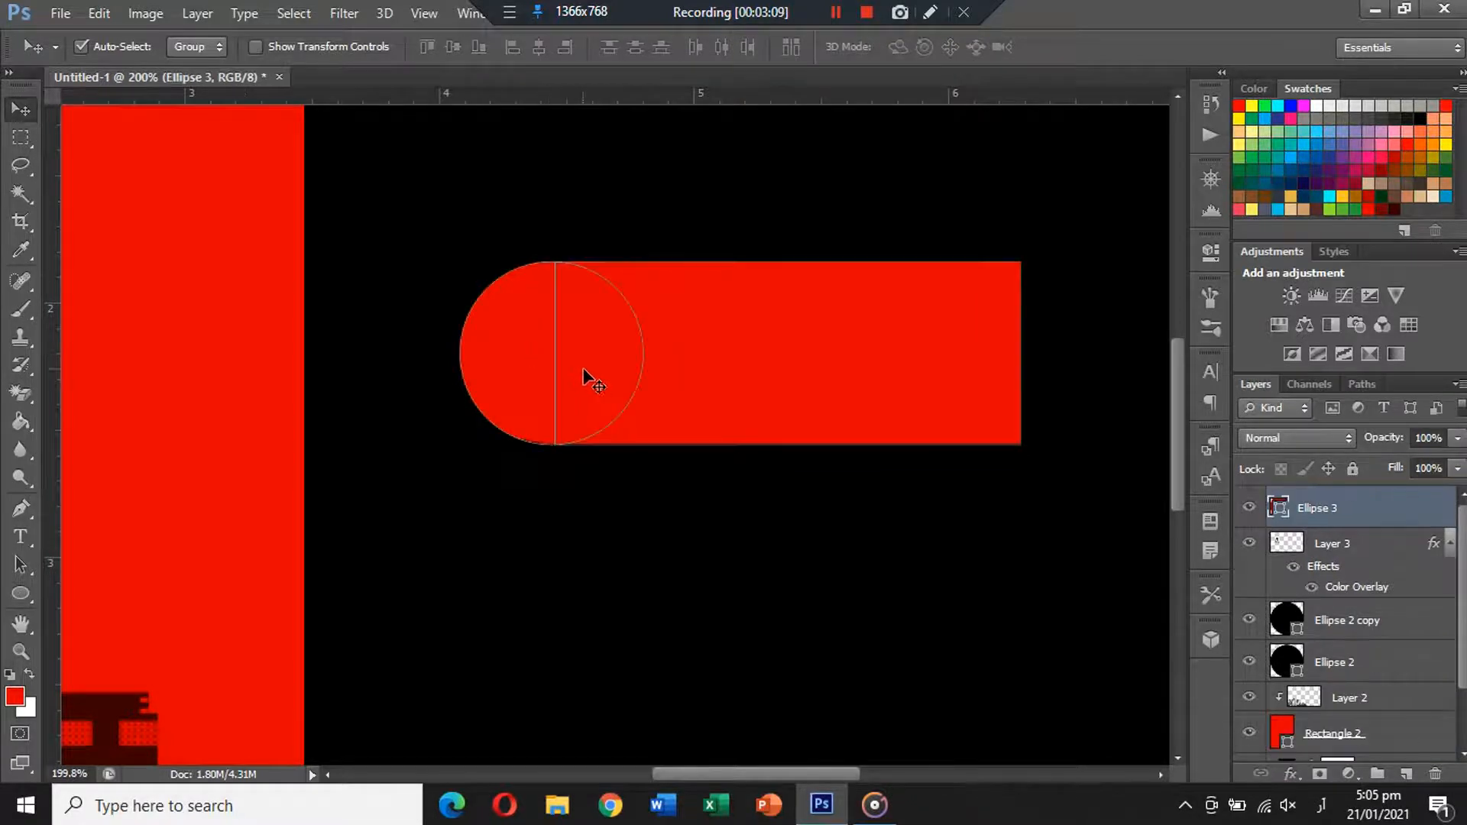
Duplicate the rounded piece, flip it horizontally for the right end, and merge both into Ellipse 3 copy.
{"action": "scroll", "coordinate": [585, 373], "scroll_direction": "down", "scroll_amount": 5}
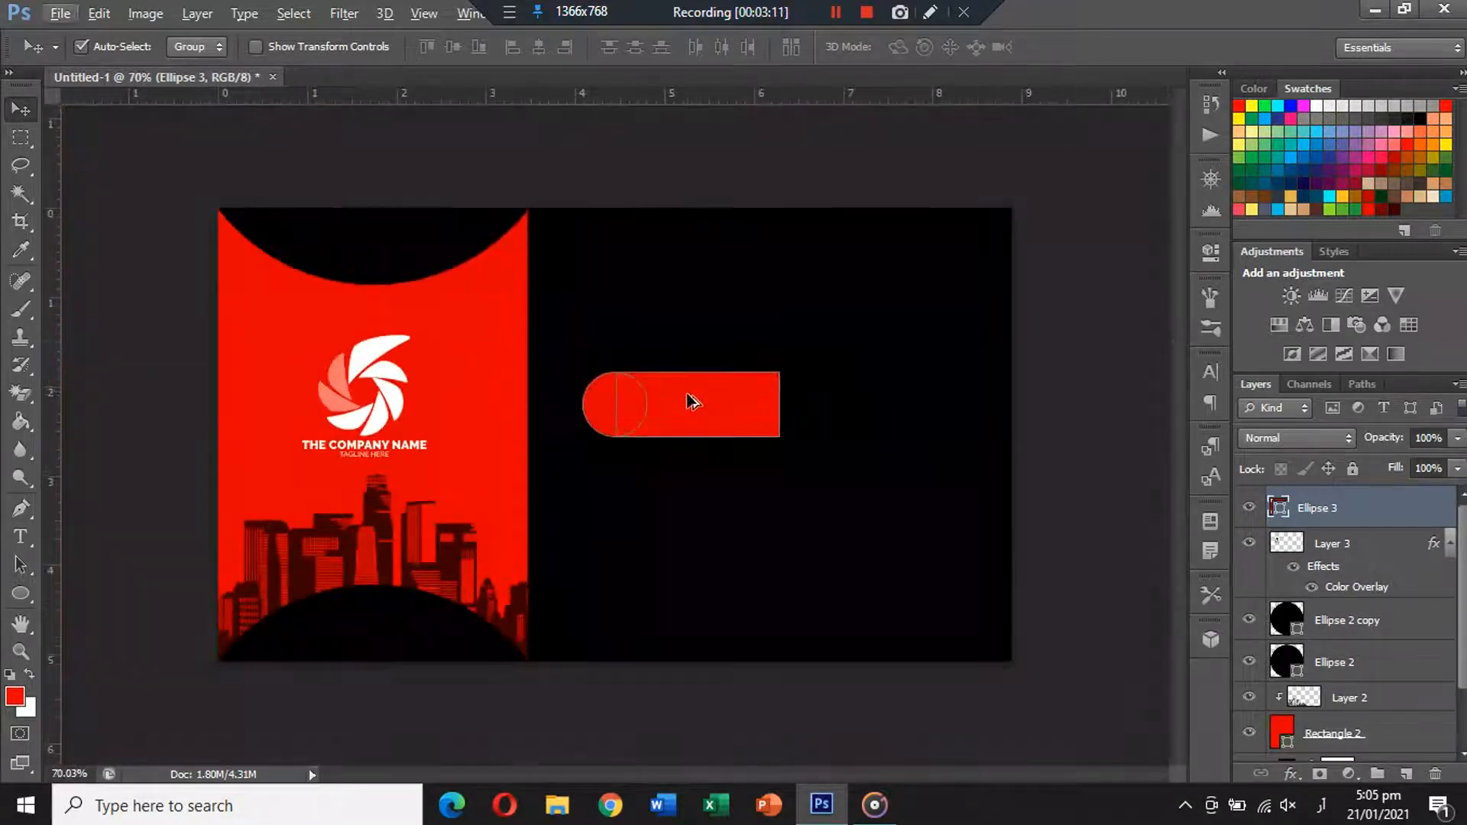
{"action": "left_click_drag", "start_coordinate": [691, 401], "coordinate": [775, 396]}
{"action": "key", "text": "ctrl+t"}
{"action": "right_click", "coordinate": [774, 399]}
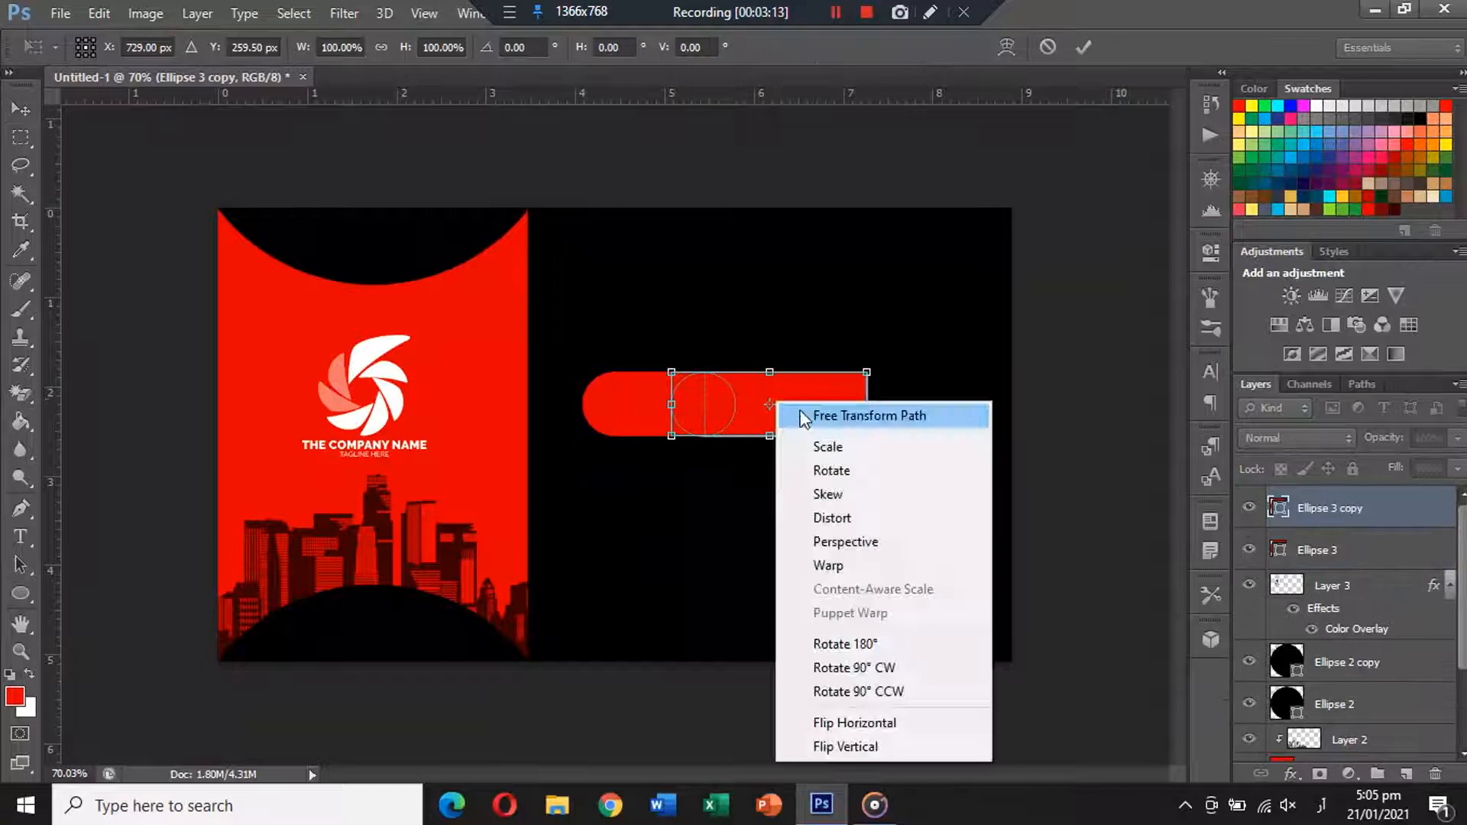
{"action": "left_click", "coordinate": [856, 723]}
{"action": "left_click_drag", "start_coordinate": [773, 408], "coordinate": [832, 426]}
{"action": "key", "text": "Return"}
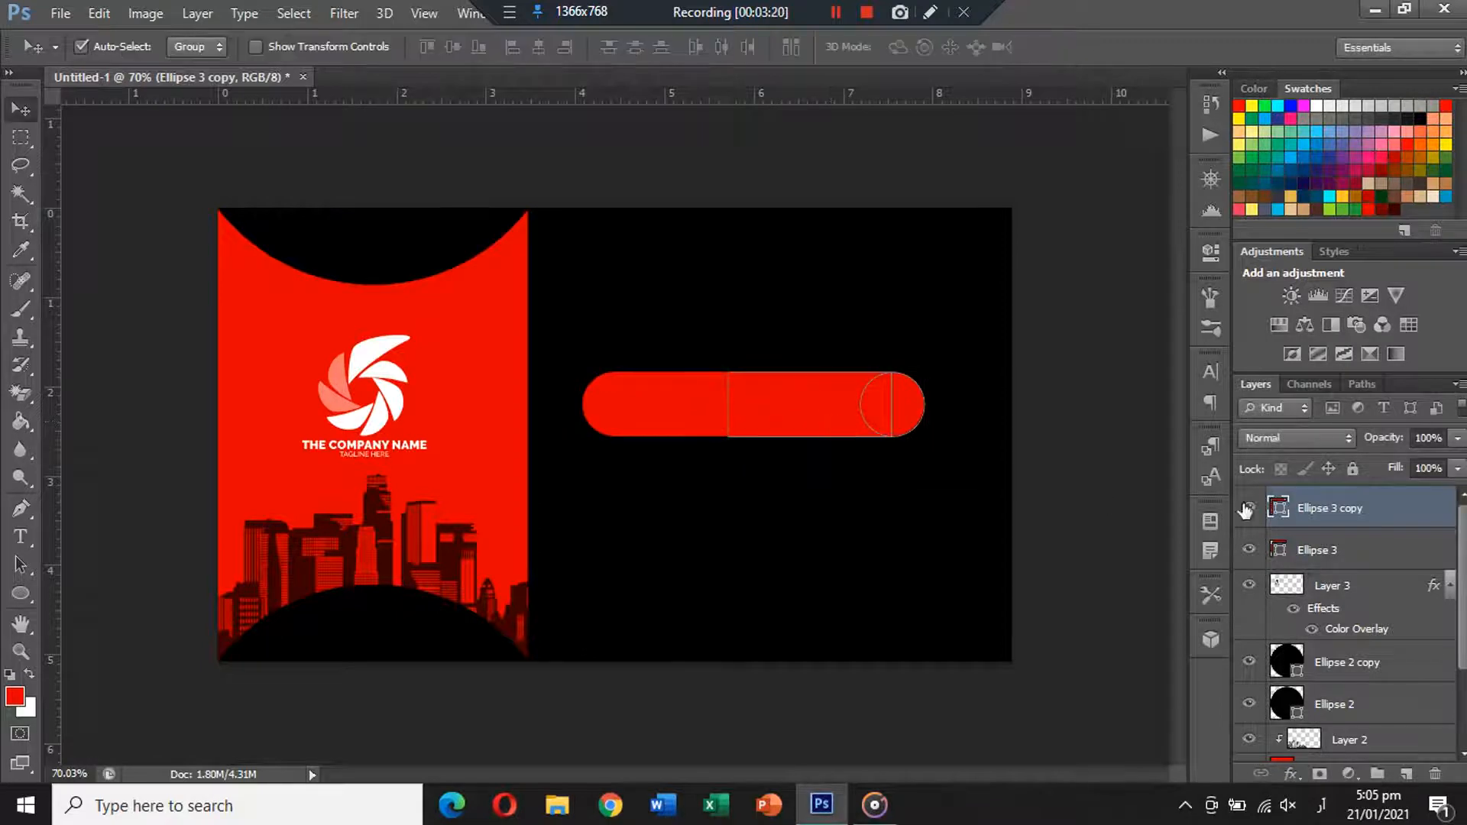
{"action": "left_click", "coordinate": [1364, 551], "text": "shift"}
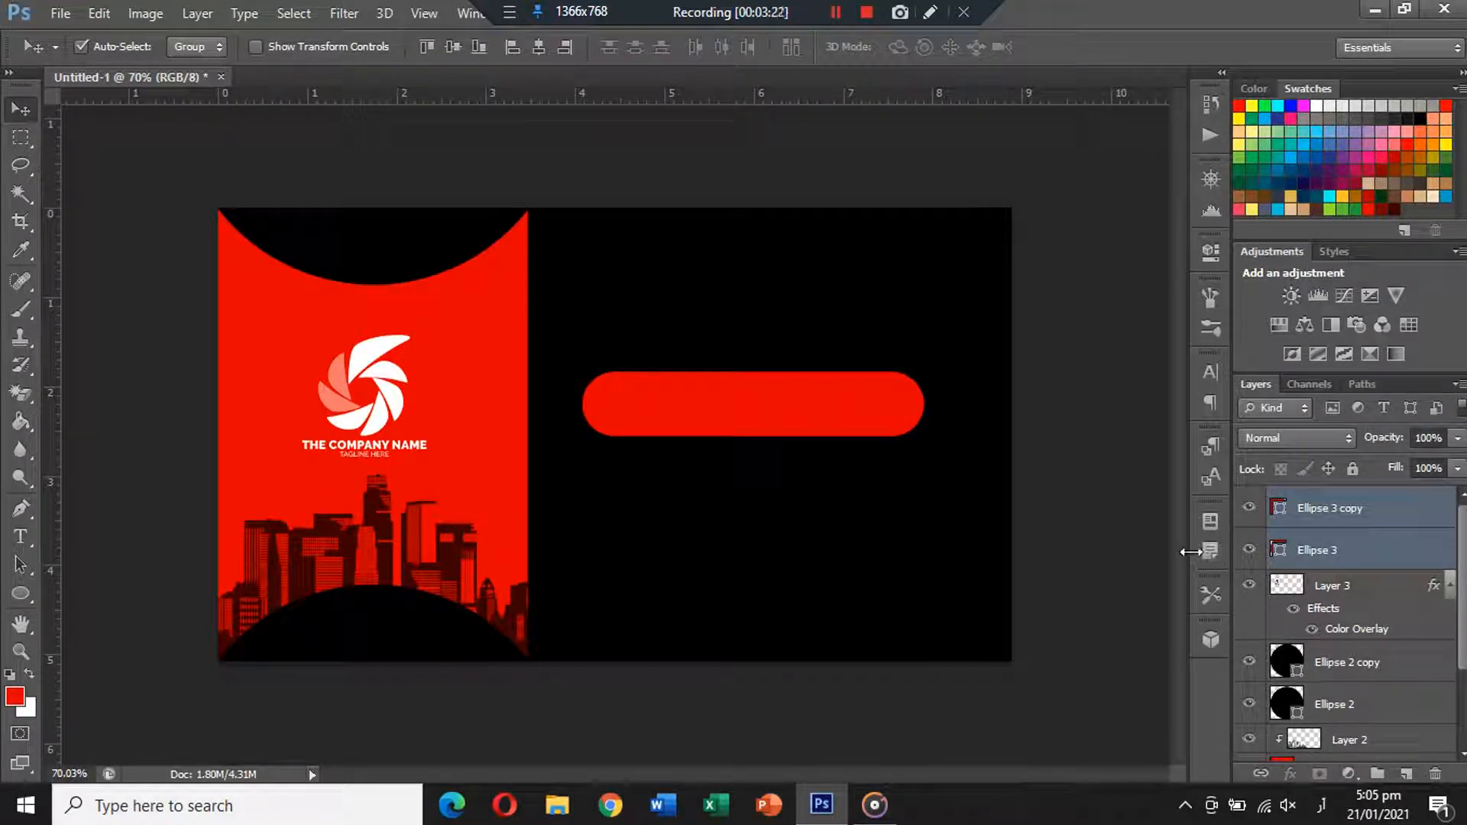
{"action": "key", "text": "ctrl+e"}
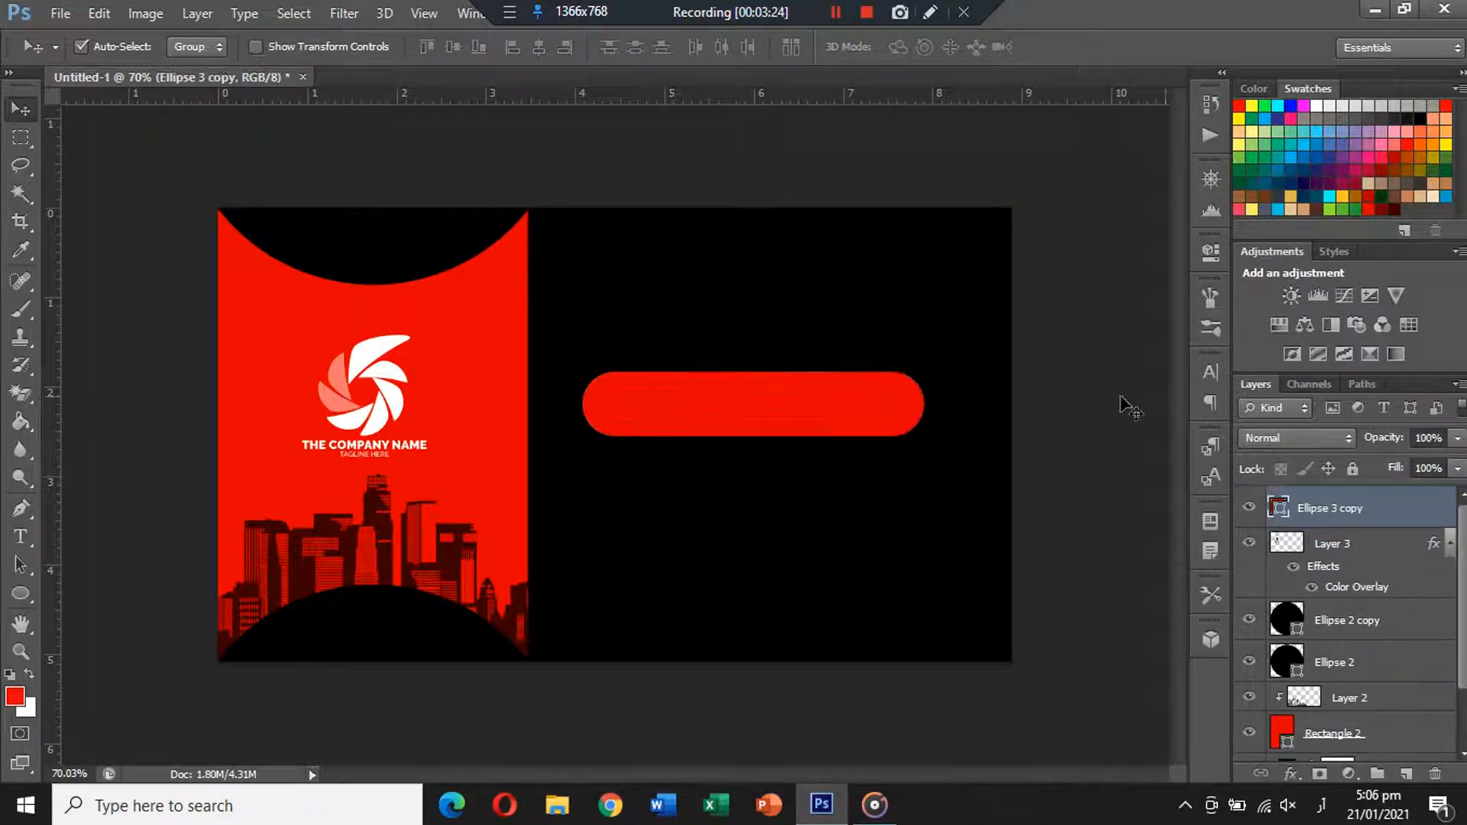
Enlarge the red pill bar to about 109% and nudge it into place.
{"action": "left_click_drag", "start_coordinate": [796, 397], "coordinate": [813, 402]}
{"action": "key", "text": "ctrl+t"}
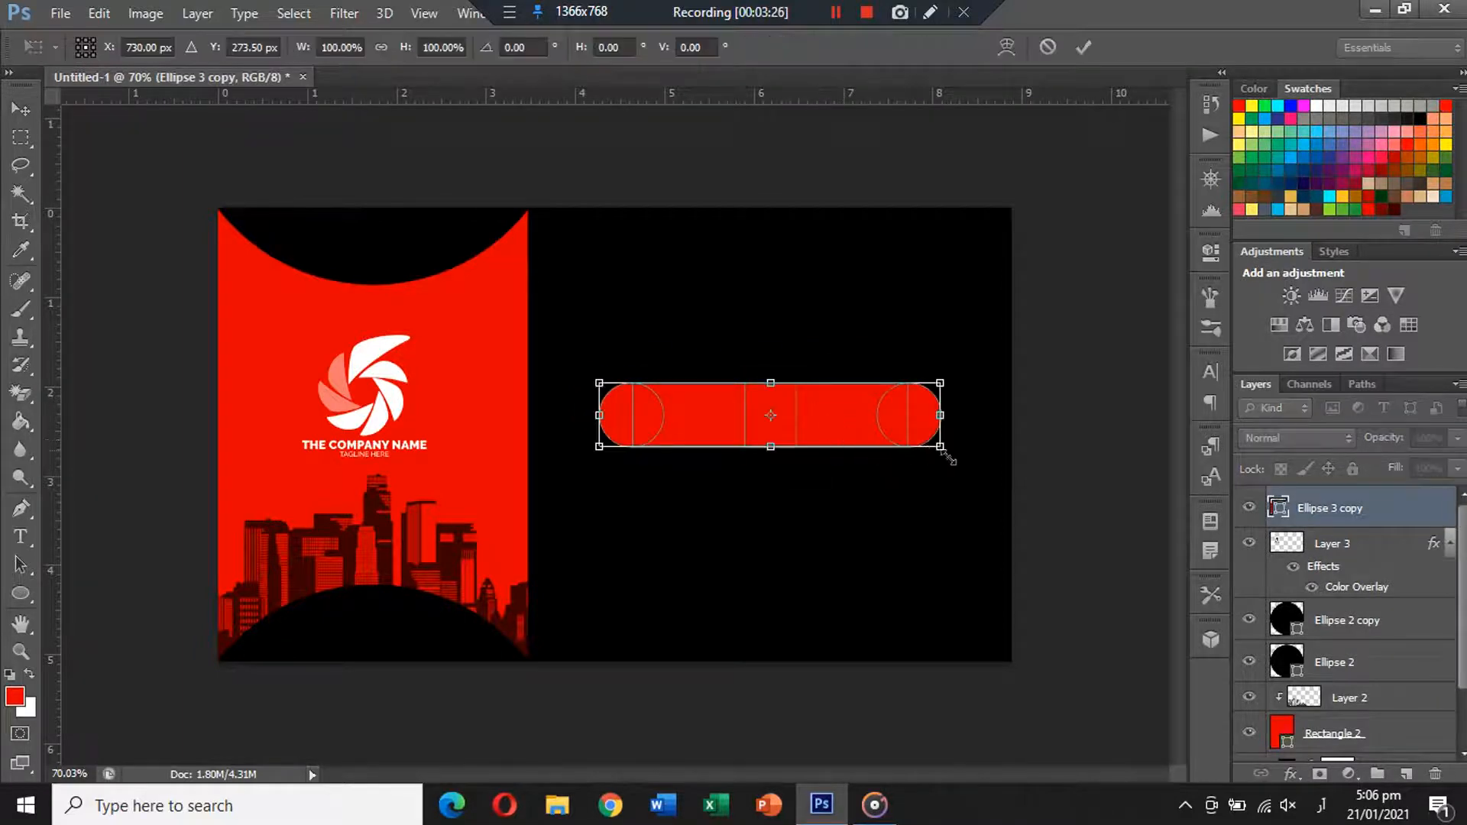
{"action": "left_click_drag", "start_coordinate": [943, 449], "coordinate": [963, 463]}
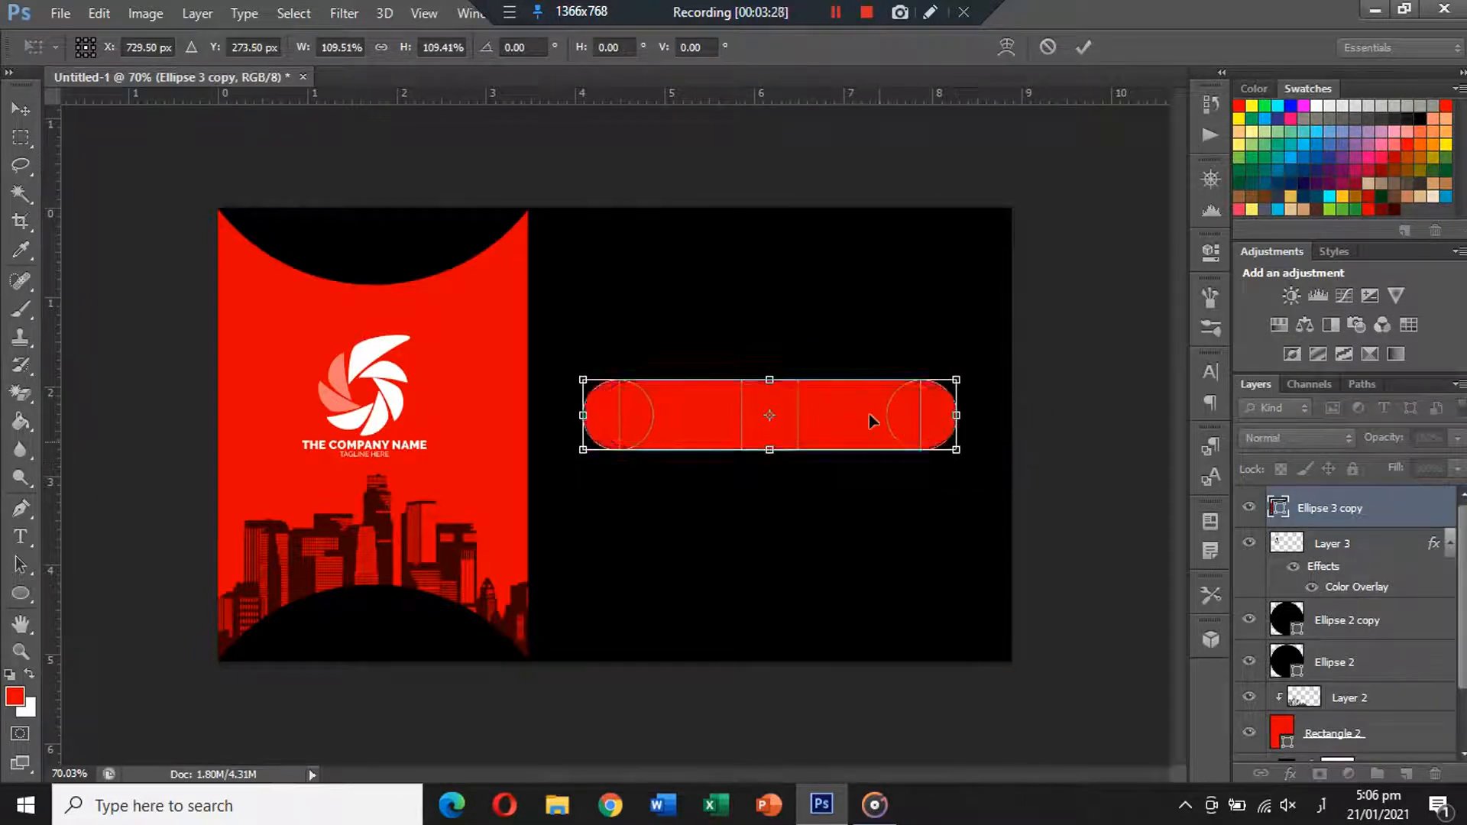
{"action": "mouse_move", "coordinate": [872, 420]}
{"action": "left_mouse_down"}
{"action": "mouse_move", "coordinate": [879, 374]}
{"action": "mouse_move", "coordinate": [877, 435]}
{"action": "mouse_move", "coordinate": [871, 415]}
{"action": "left_mouse_up"}
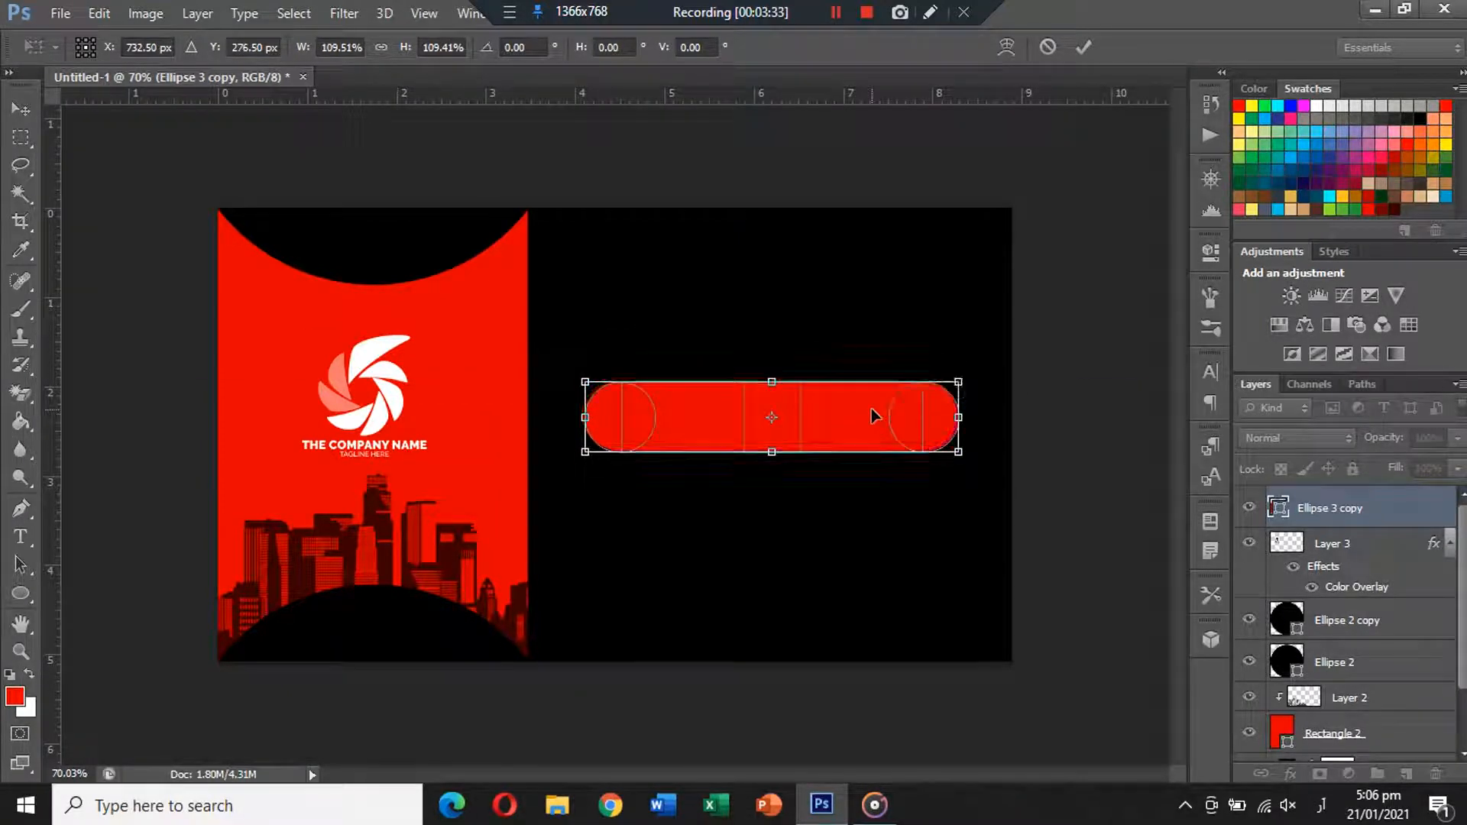
{"action": "key", "text": "Return"}
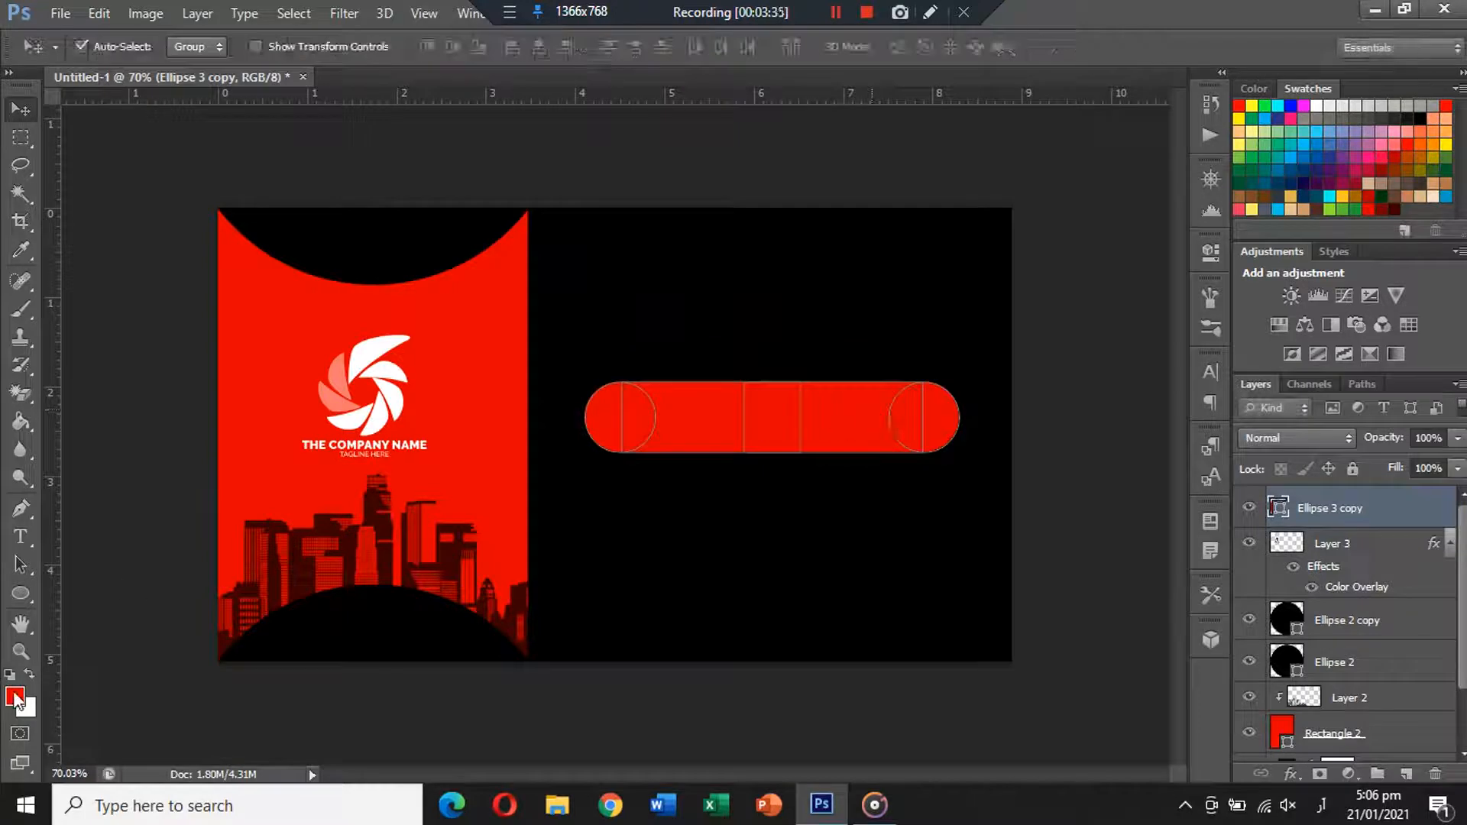
Duplicate the bar into three copies and distribute their vertical centres evenly.
{"action": "left_click_drag", "start_coordinate": [790, 417], "coordinate": [755, 606]}
{"action": "left_click", "coordinate": [791, 581]}
{"action": "left_click", "coordinate": [690, 317]}
{"action": "left_click", "coordinate": [778, 495], "text": "shift"}
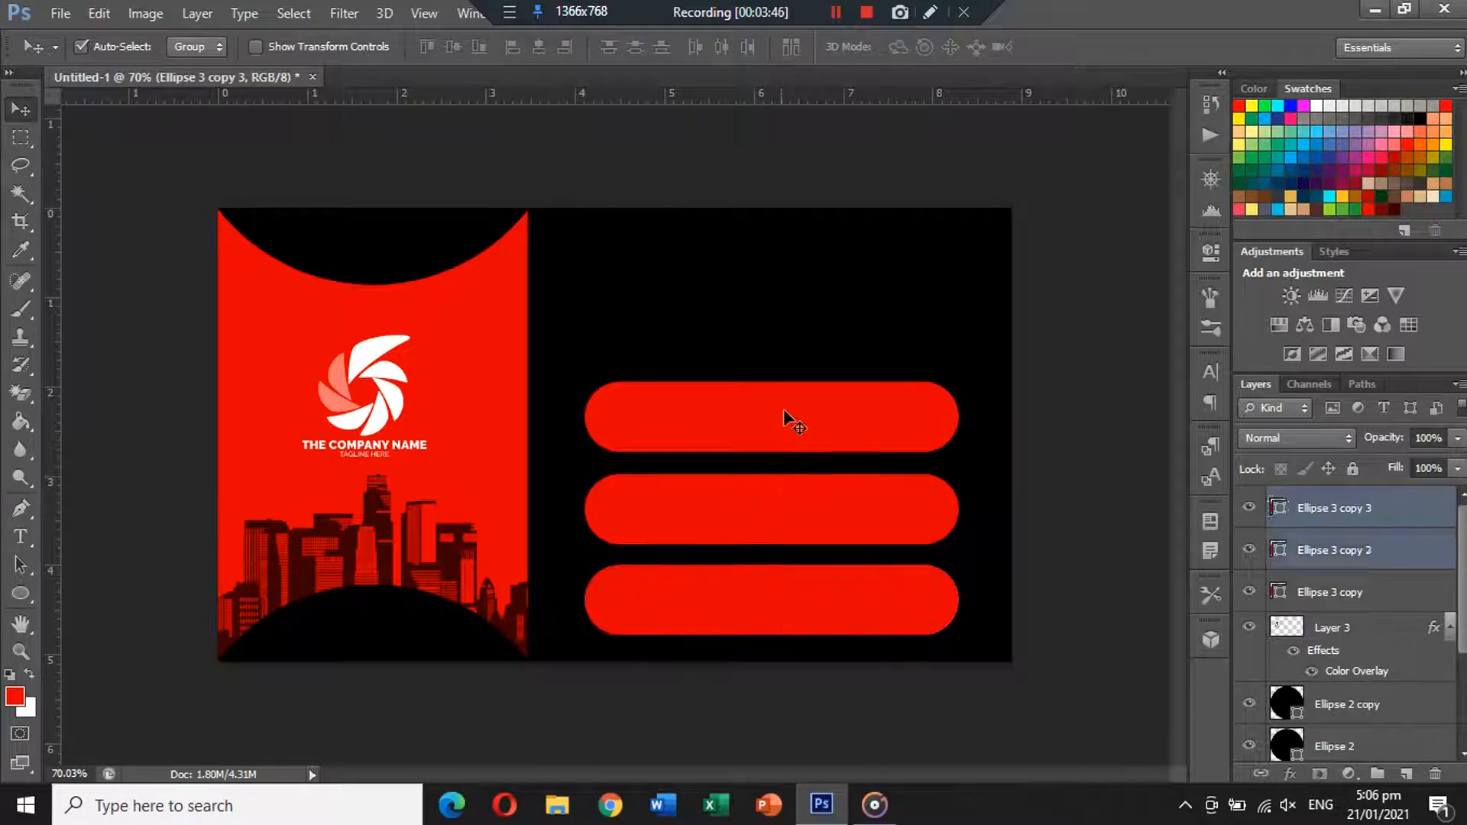
{"action": "left_click", "coordinate": [786, 415], "text": "shift"}
{"action": "left_click", "coordinate": [635, 47]}
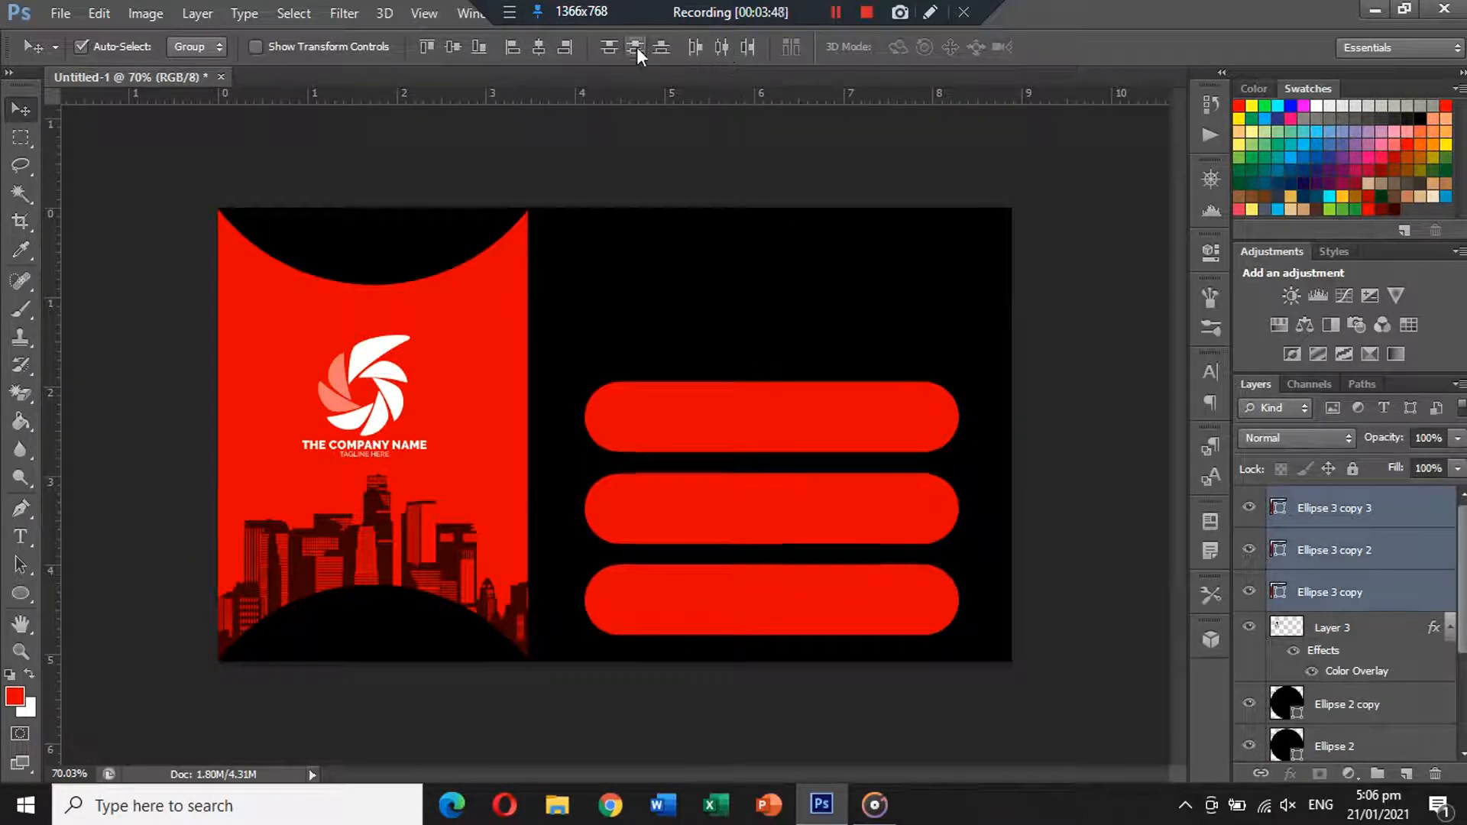
Select all three bars and move them up together.
{"action": "left_click", "coordinate": [1088, 378]}
{"action": "left_click", "coordinate": [877, 410]}
{"action": "left_click", "coordinate": [862, 491], "text": "shift"}
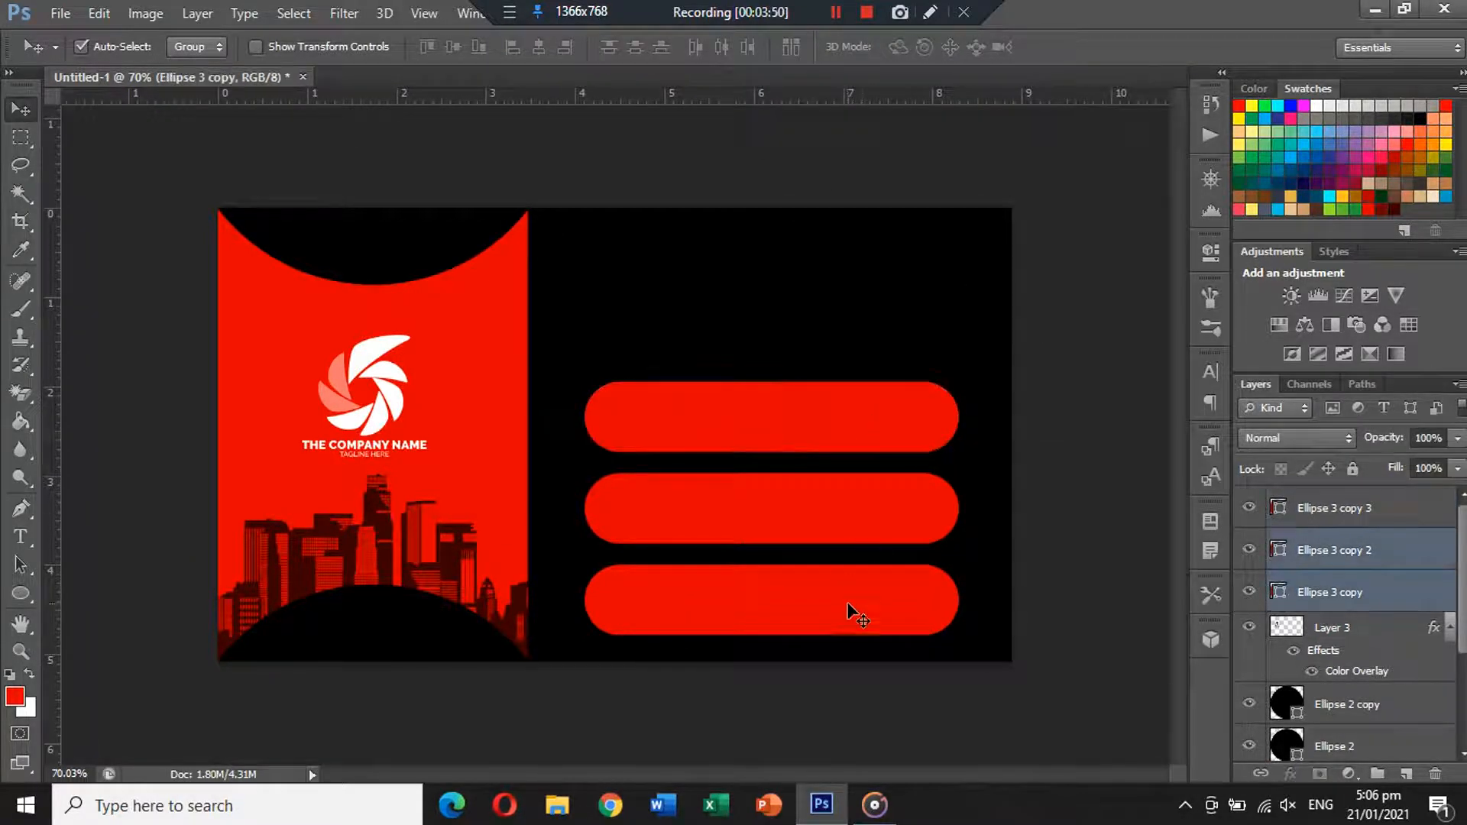
{"action": "left_click", "coordinate": [847, 601], "text": "shift"}
{"action": "left_click_drag", "start_coordinate": [835, 505], "coordinate": [833, 493]}
Fill the middle pill bar with a dark red.
{"action": "left_click", "coordinate": [909, 507]}
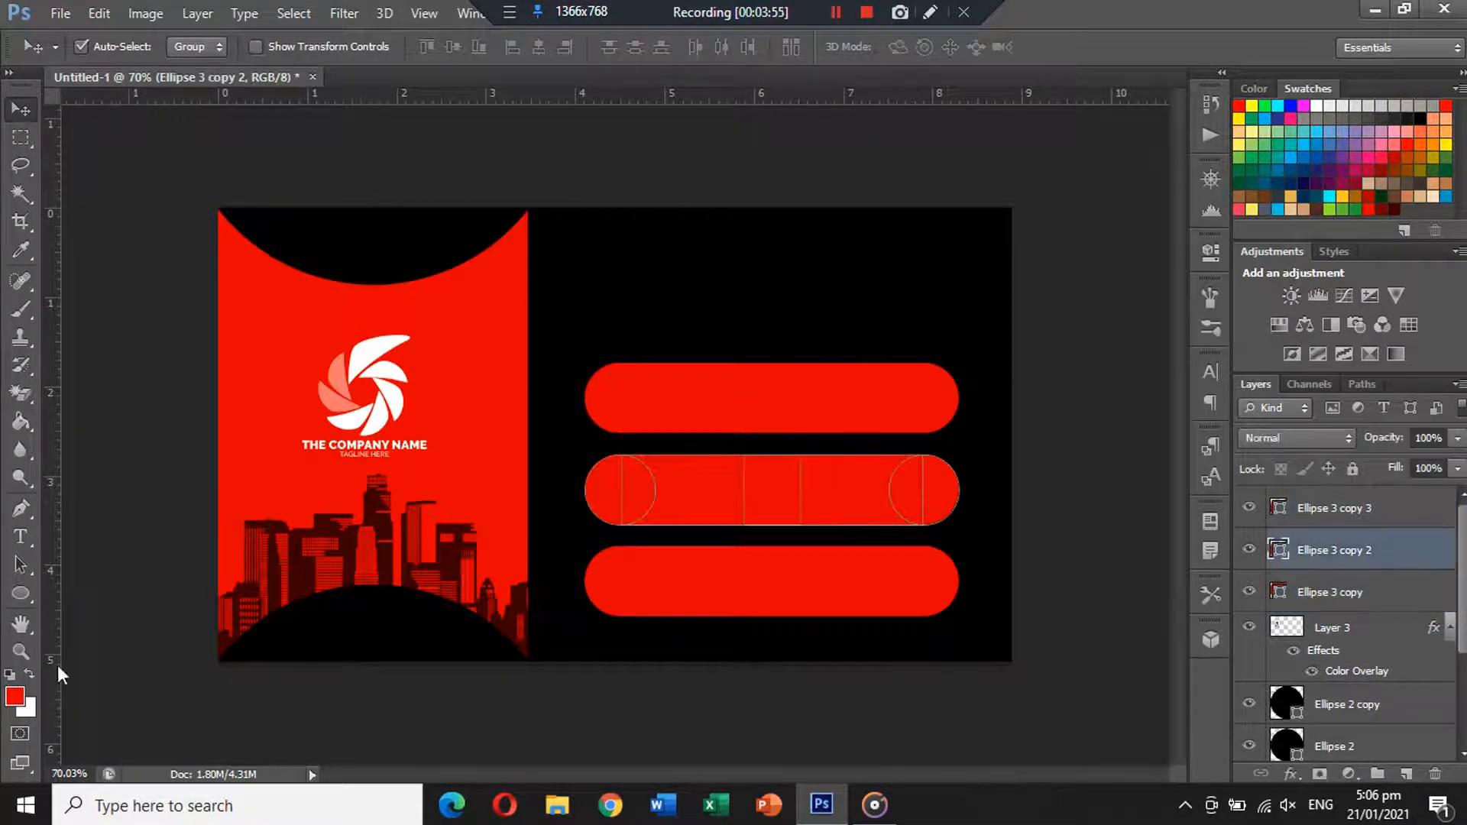
{"action": "left_click", "coordinate": [14, 696]}
{"action": "left_click", "coordinate": [1384, 203]}
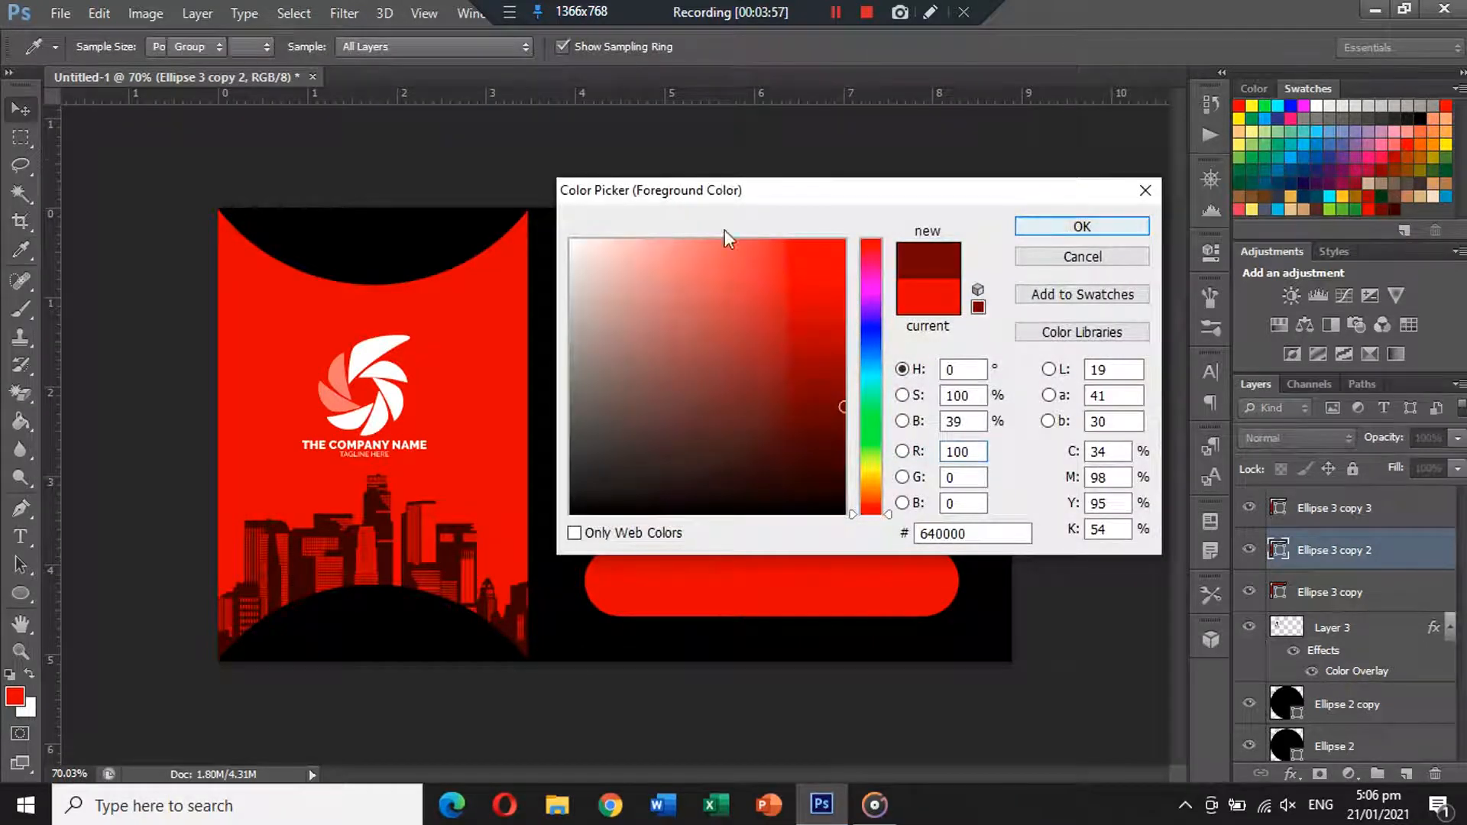
{"action": "key", "text": "Return"}
{"action": "left_click", "coordinate": [20, 594]}
{"action": "left_click", "coordinate": [196, 46]}
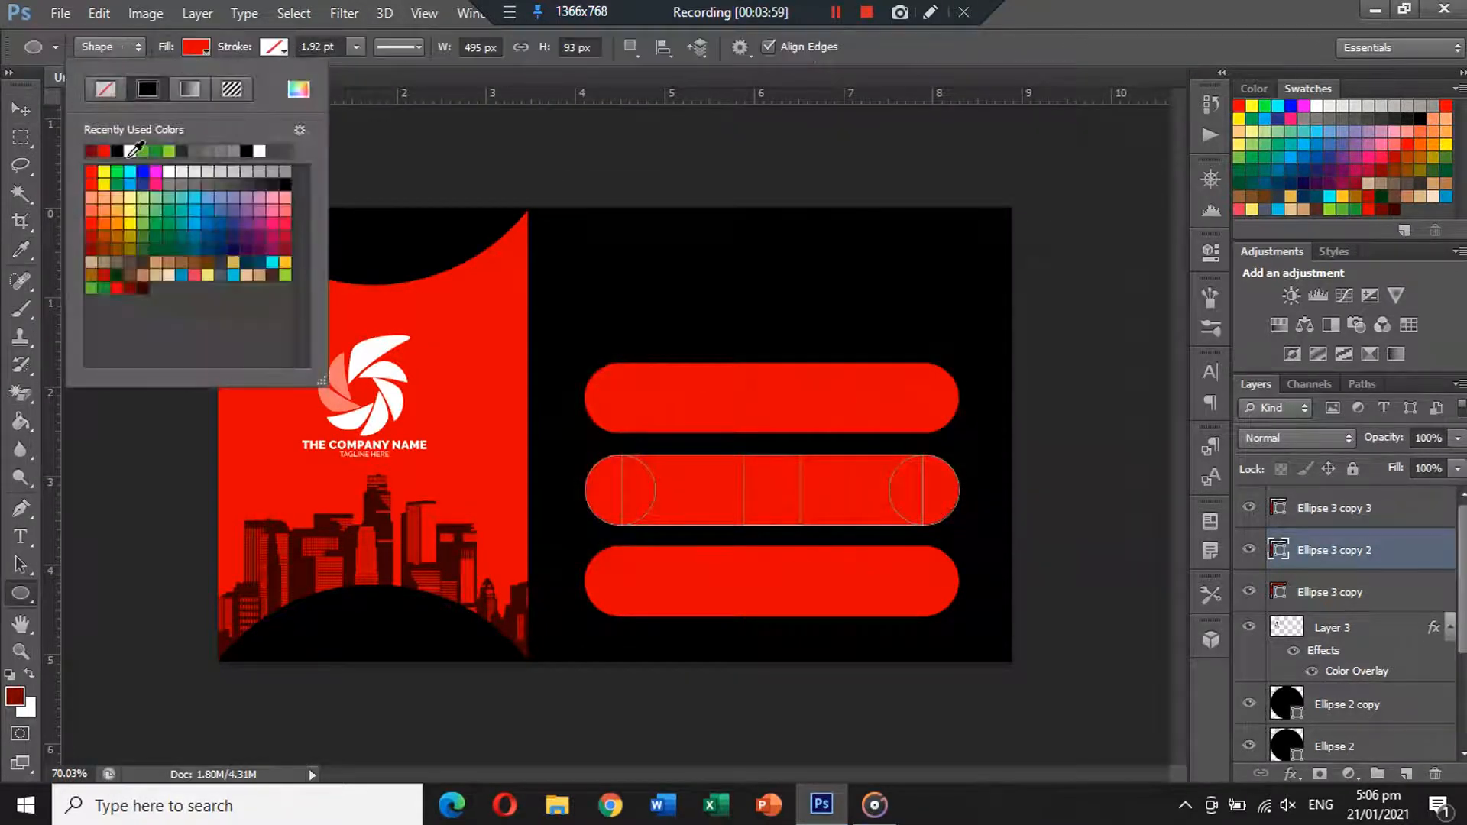
{"action": "left_click", "coordinate": [92, 150]}
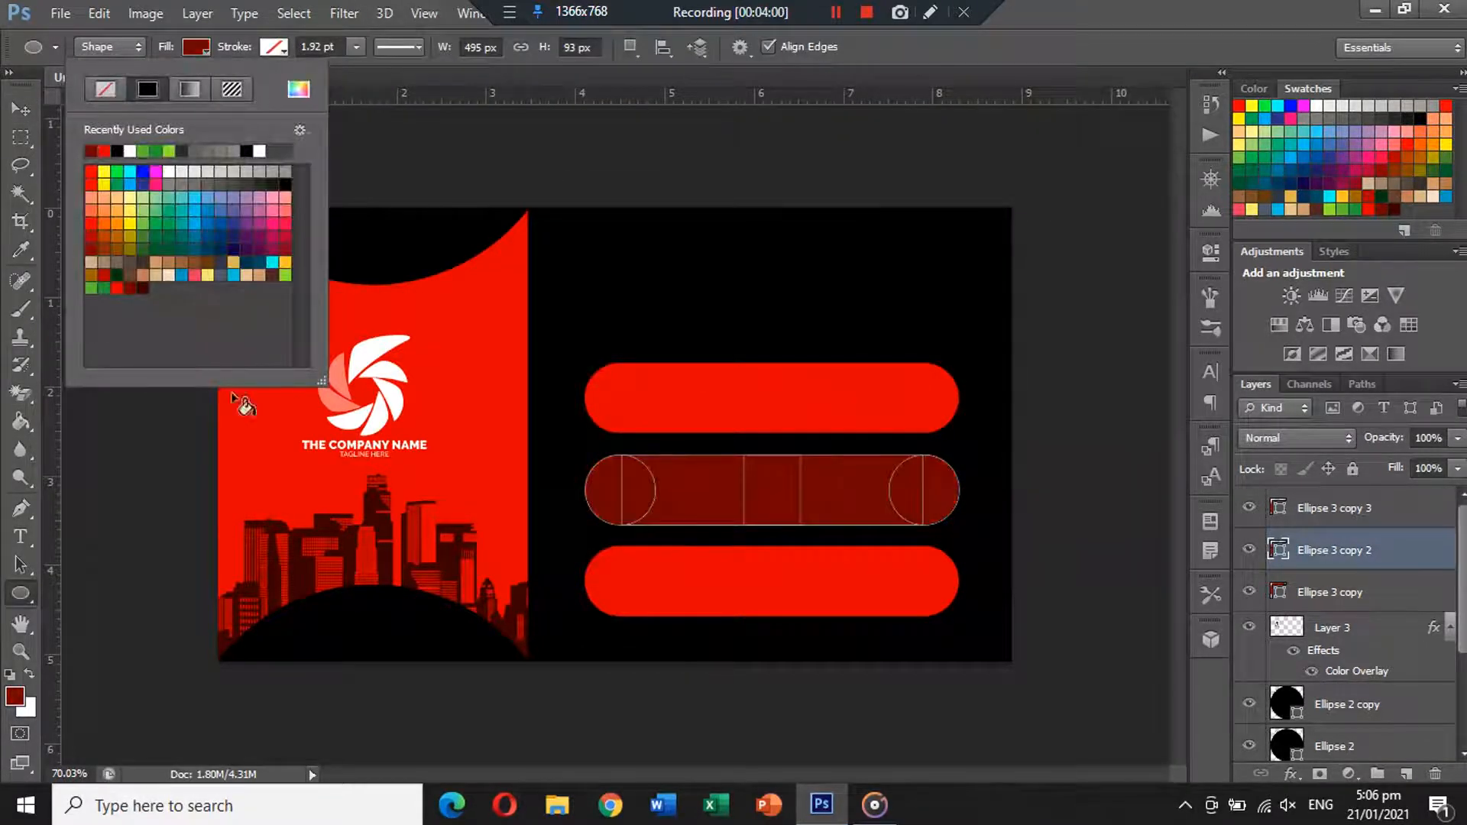
{"action": "left_click", "coordinate": [14, 111]}
Fill the bottom bar with an even darker red and draw a small circle above the bars.
{"action": "left_click", "coordinate": [768, 570]}
{"action": "left_click", "coordinate": [14, 705]}
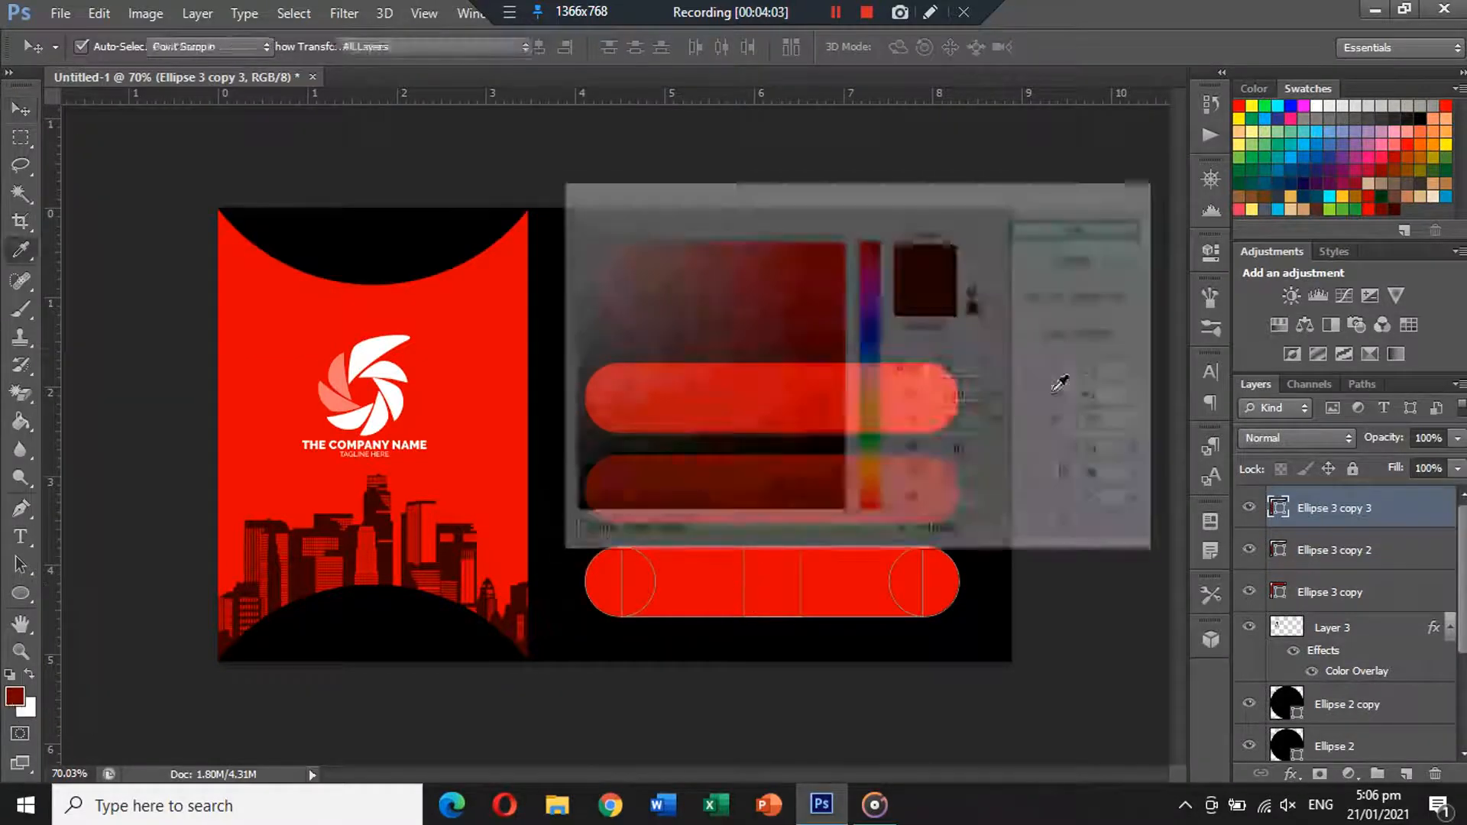
{"action": "left_click", "coordinate": [1401, 205]}
{"action": "left_click", "coordinate": [1081, 226]}
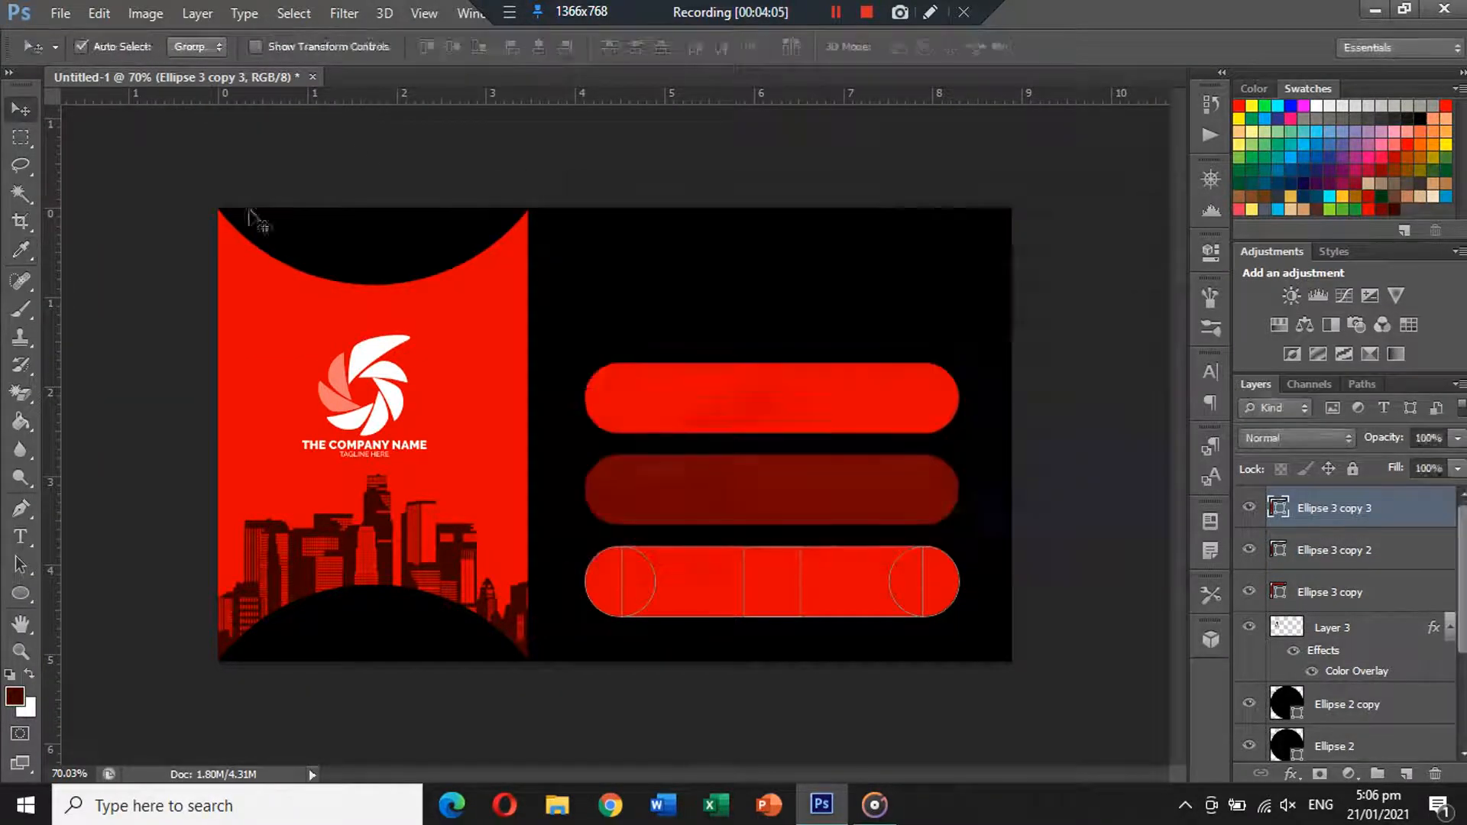
{"action": "left_click", "coordinate": [21, 593]}
{"action": "left_click", "coordinate": [196, 48]}
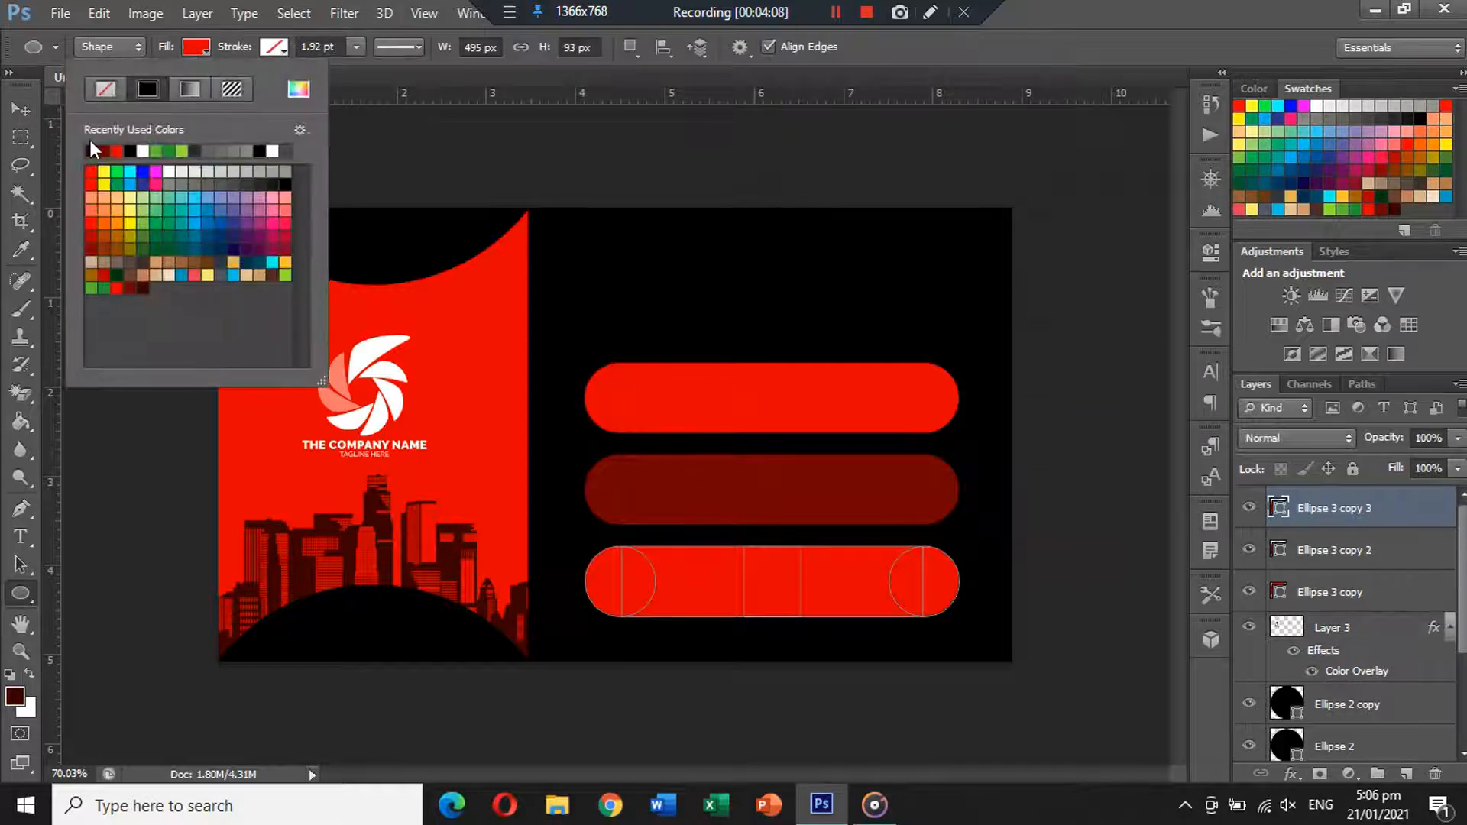
{"action": "left_click", "coordinate": [91, 149]}
{"action": "left_click", "coordinate": [20, 109]}
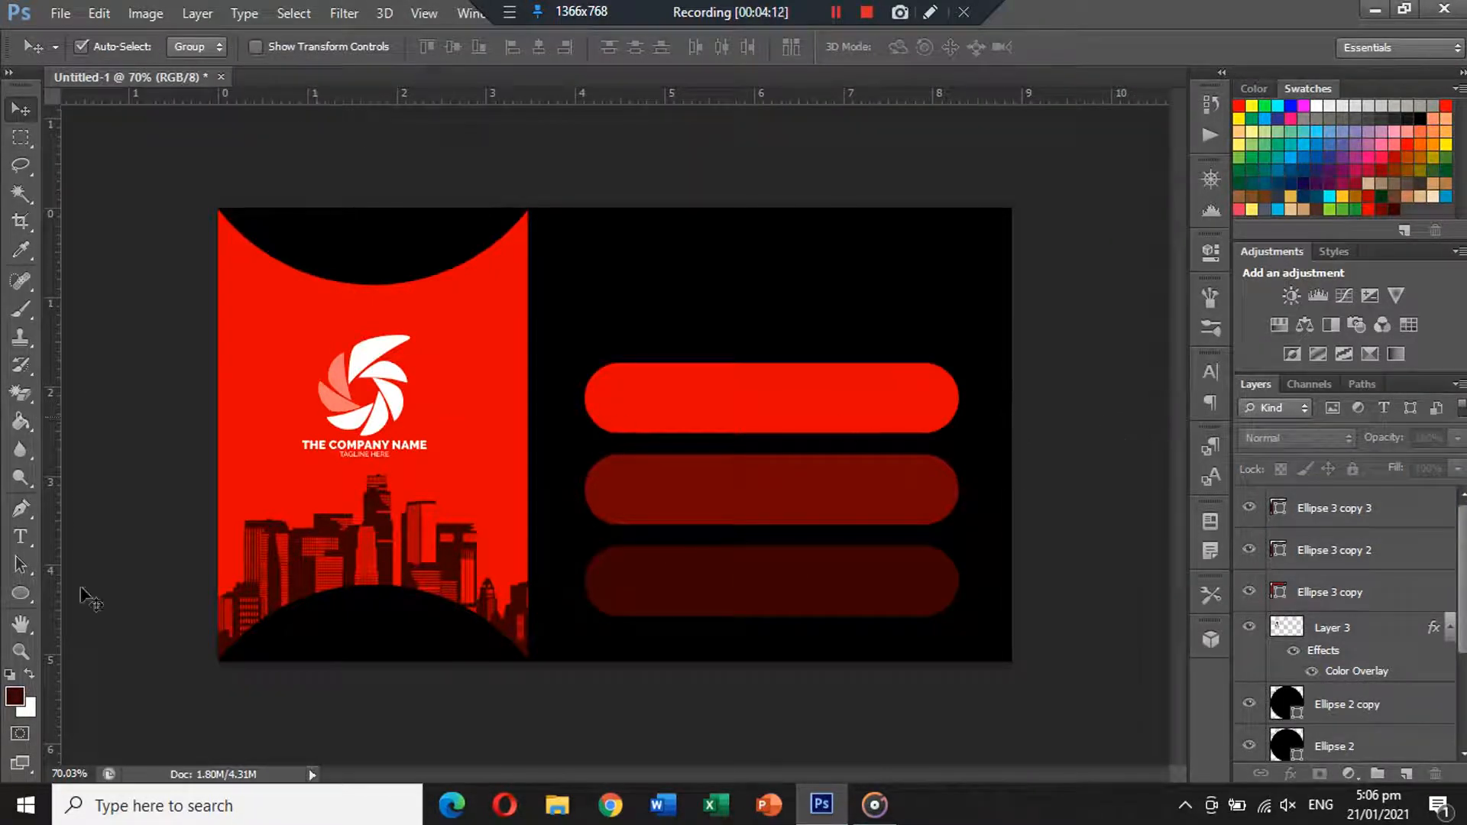
{"action": "left_click", "coordinate": [21, 594]}
{"action": "mouse_move", "coordinate": [629, 265]}
{"action": "left_mouse_down"}
{"action": "mouse_move", "coordinate": [704, 321]}
{"action": "mouse_move", "coordinate": [620, 396]}
{"action": "left_mouse_up"}
Copy the black circle down onto the second bar's left end.
{"action": "left_click", "coordinate": [23, 107]}
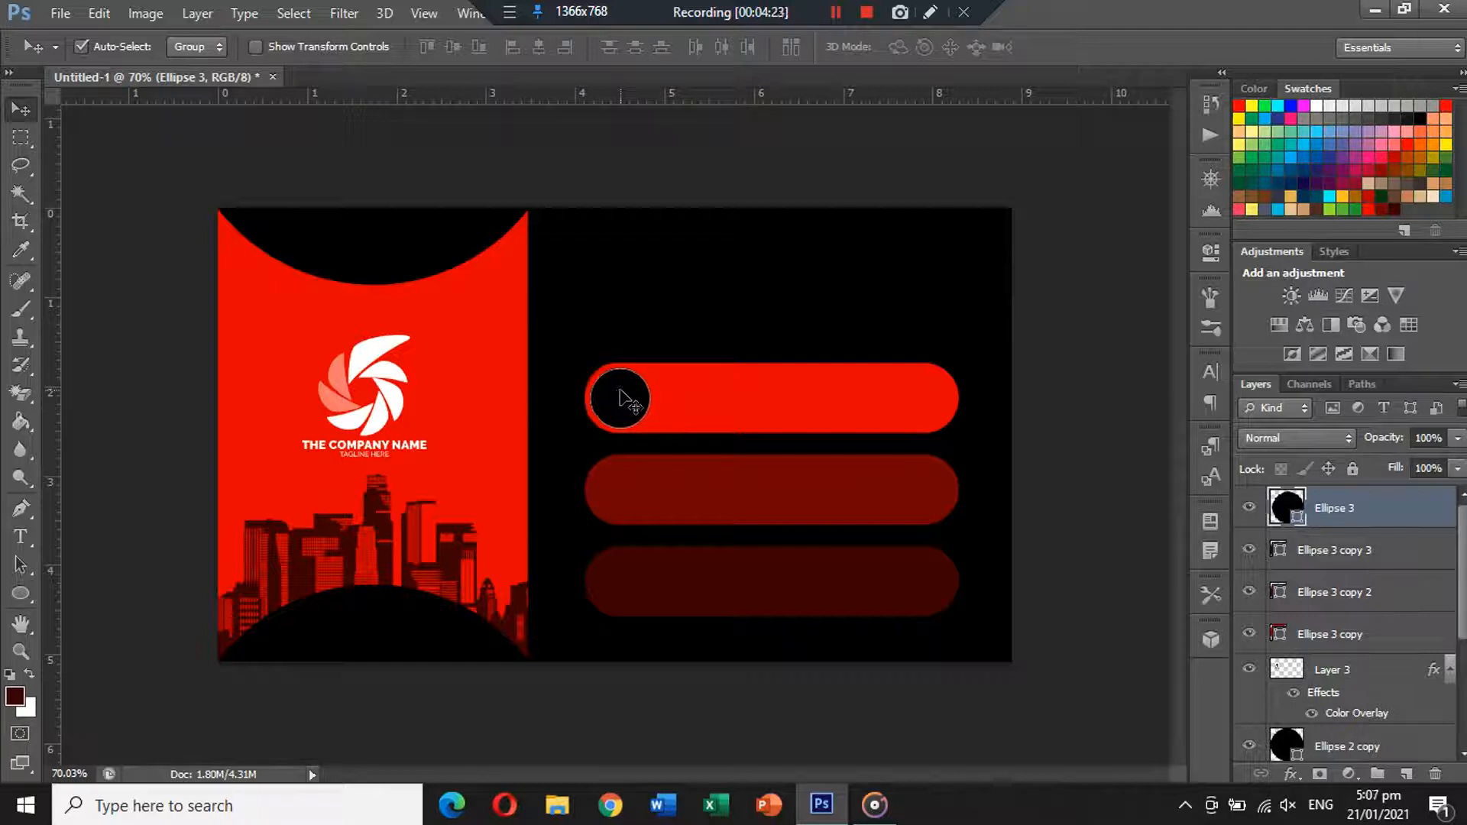
{"action": "left_click", "coordinate": [726, 137]}
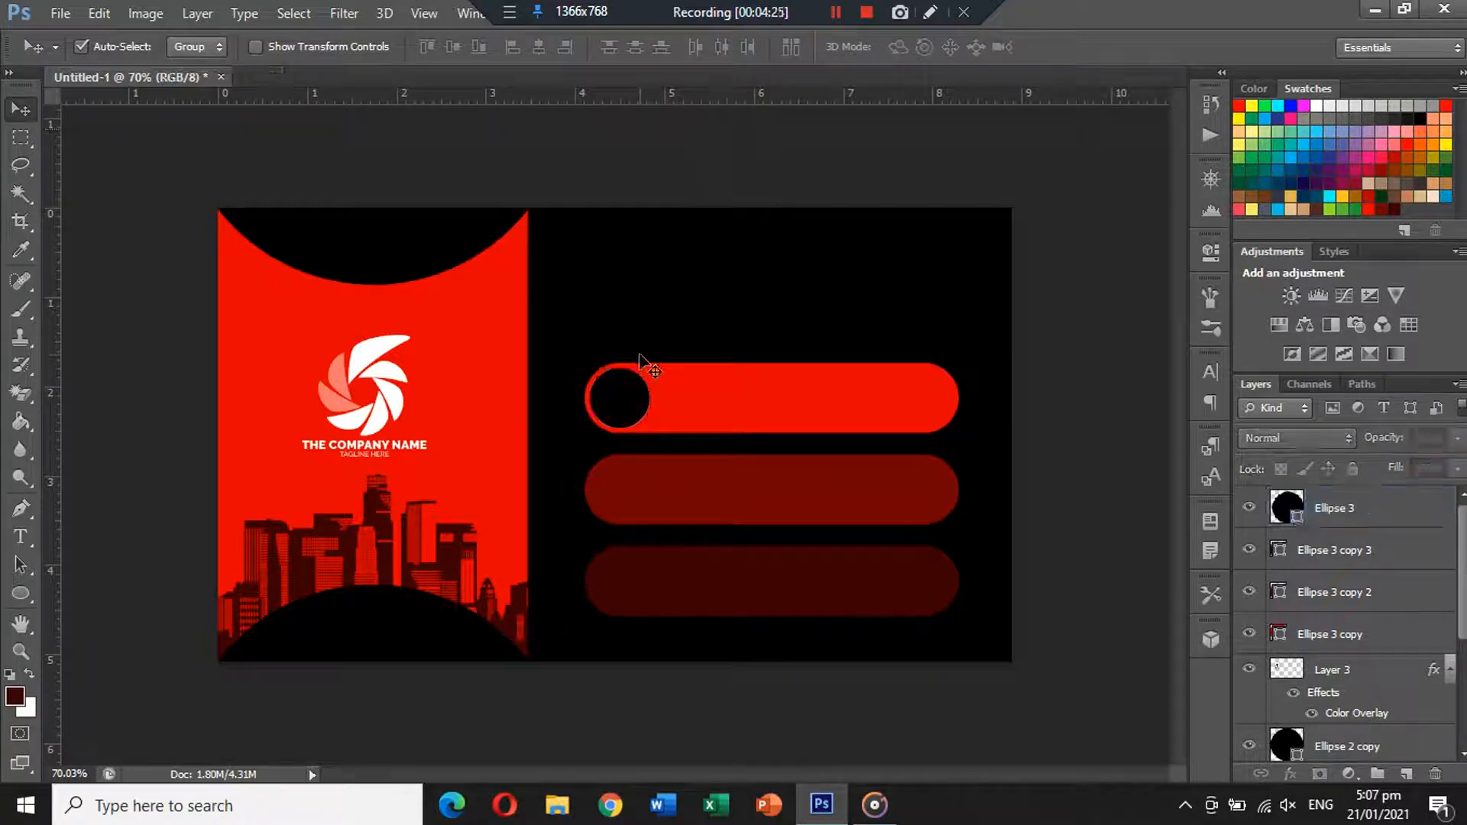
{"action": "left_click_drag", "start_coordinate": [634, 401], "coordinate": [635, 582]}
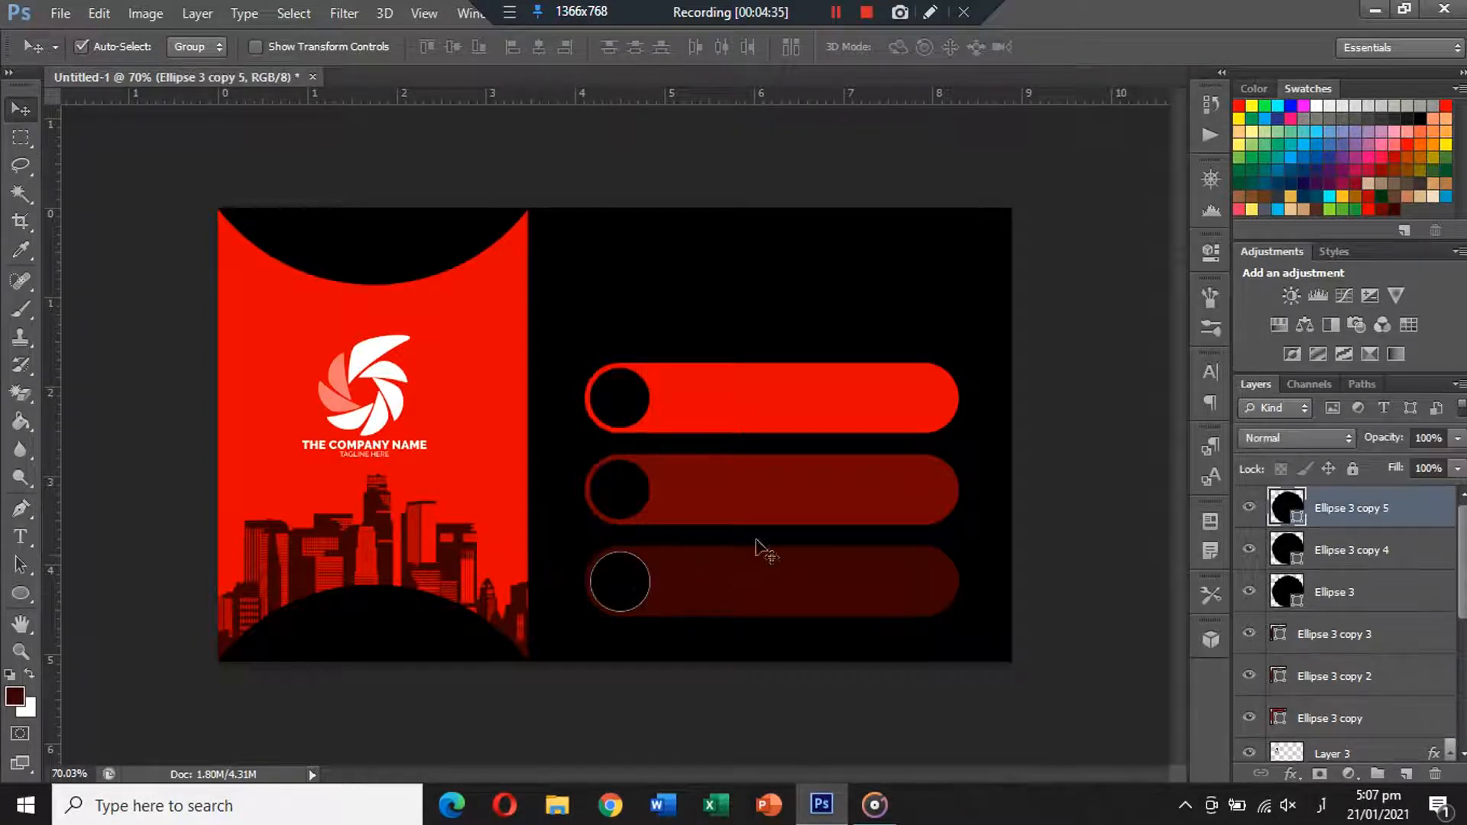
{"action": "left_click", "coordinate": [1125, 510]}
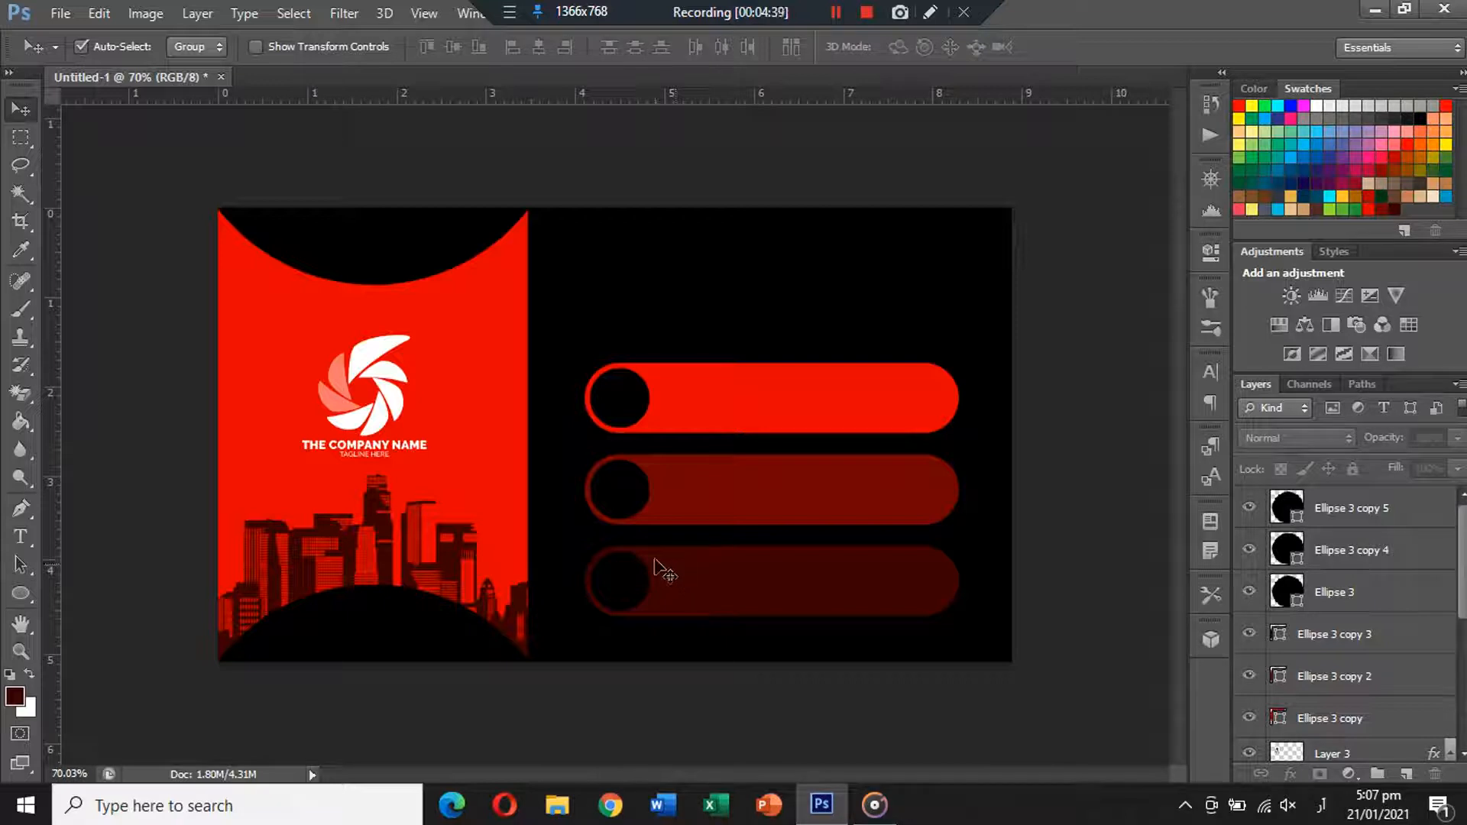
Duplicate the circle above the top bar, fill it red, and raise it higher.
{"action": "left_click_drag", "start_coordinate": [626, 415], "coordinate": [625, 330]}
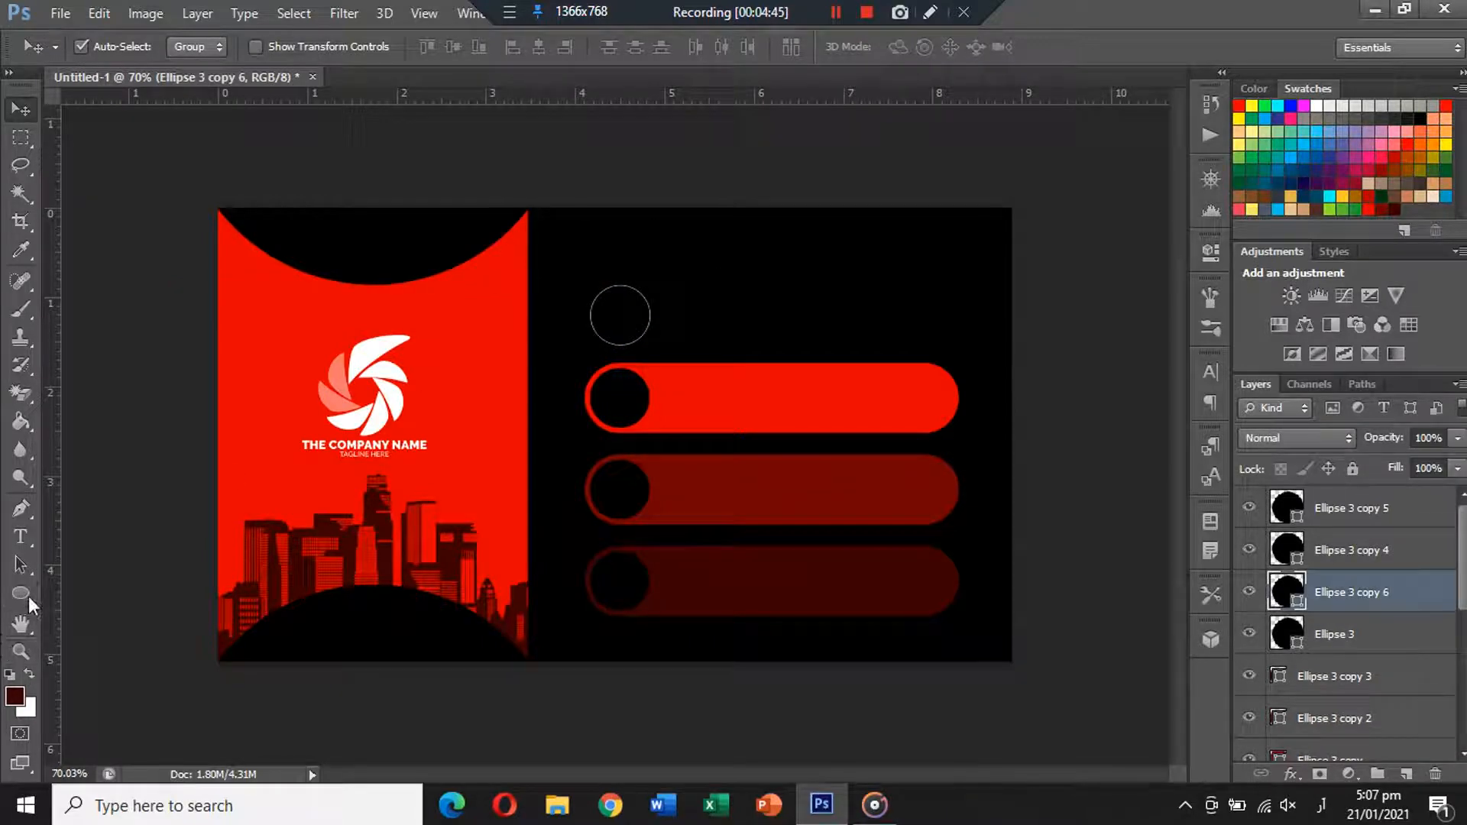
{"action": "left_click", "coordinate": [23, 594]}
{"action": "left_click", "coordinate": [205, 52]}
{"action": "left_click", "coordinate": [128, 149]}
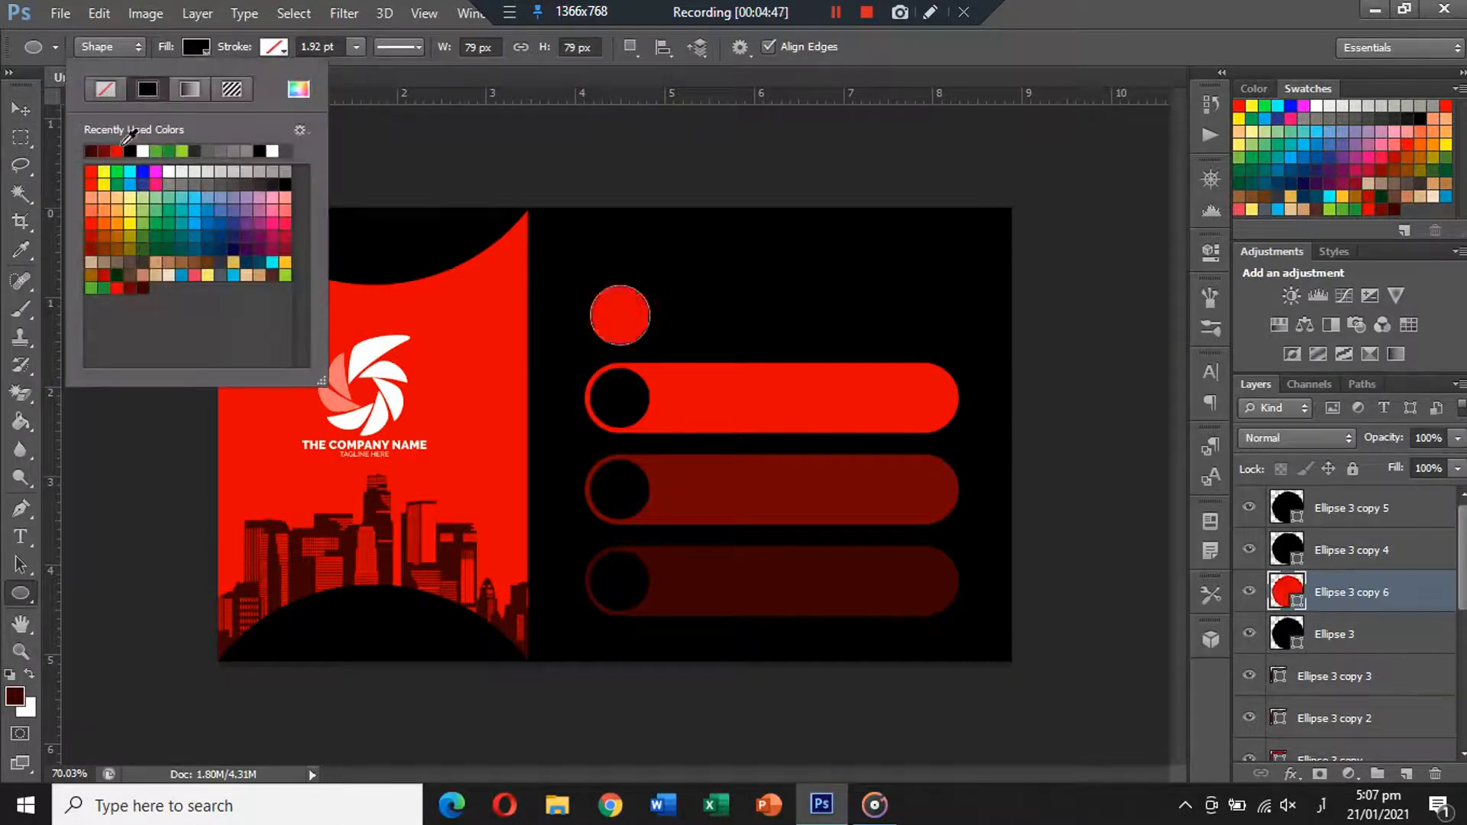
{"action": "left_click", "coordinate": [570, 142]}
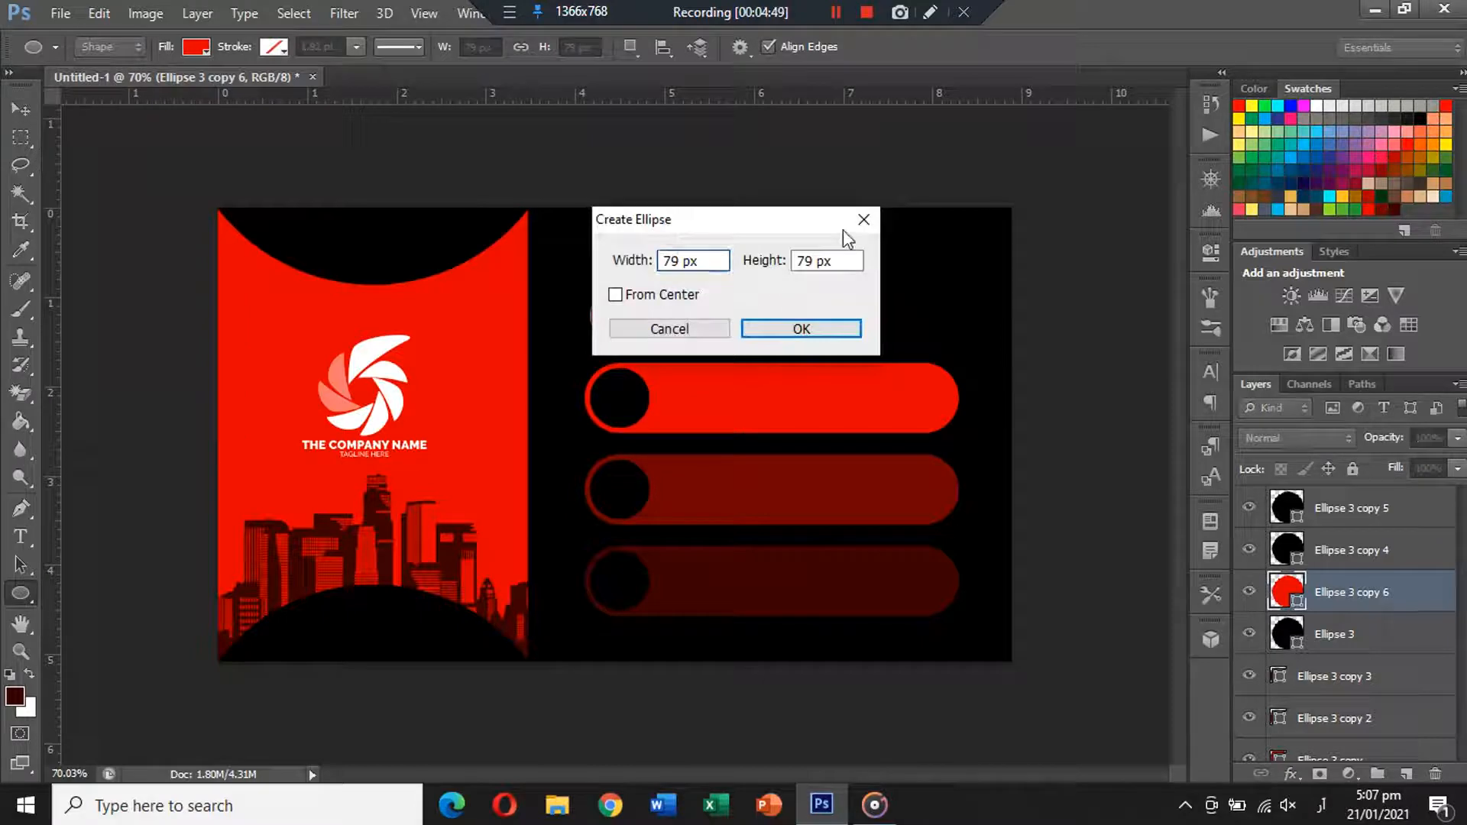
{"action": "left_click", "coordinate": [861, 221]}
{"action": "left_click", "coordinate": [23, 109]}
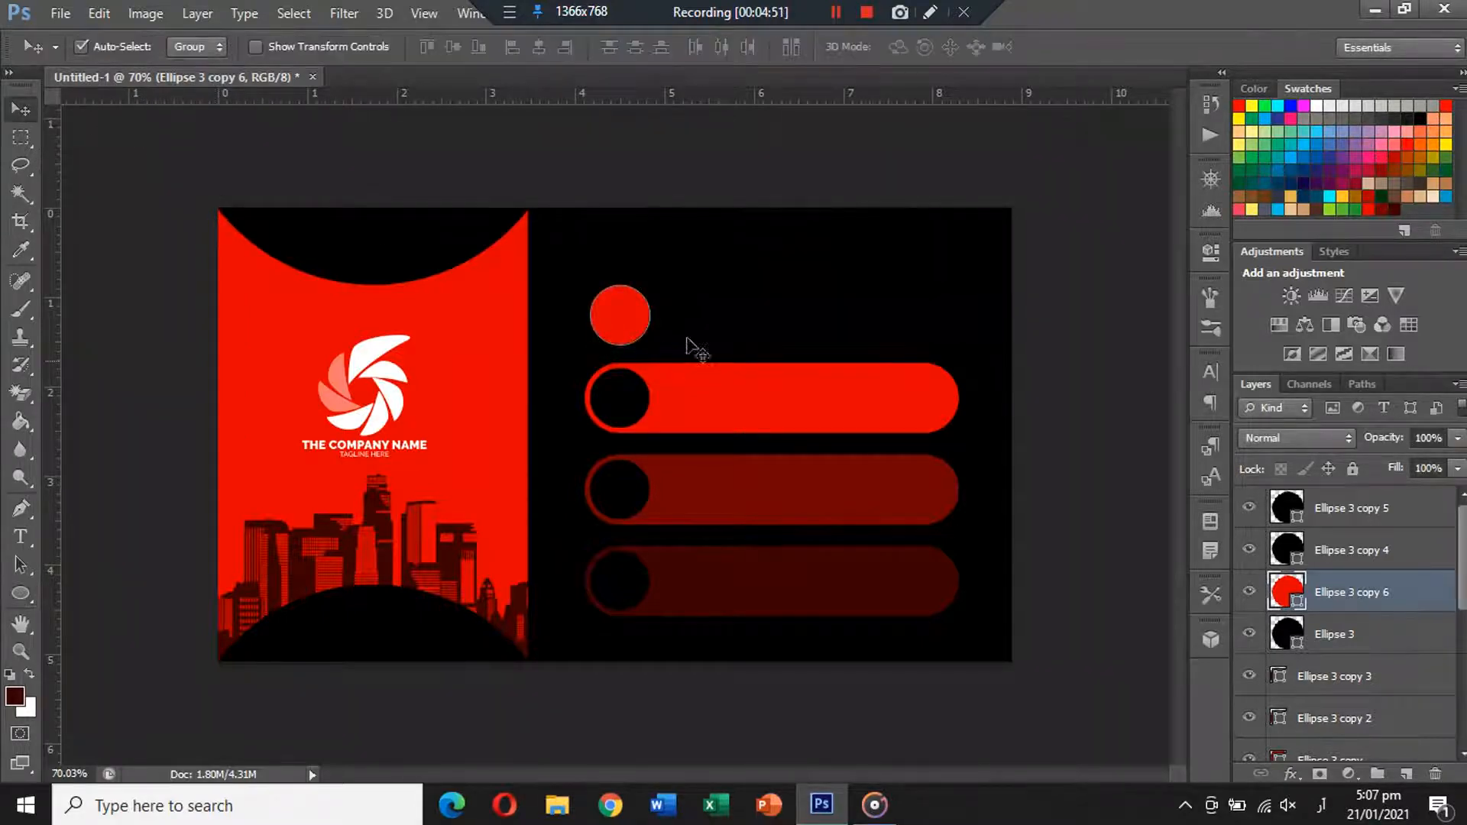
{"action": "left_click_drag", "start_coordinate": [636, 327], "coordinate": [636, 284]}
{"action": "left_click", "coordinate": [720, 154]}
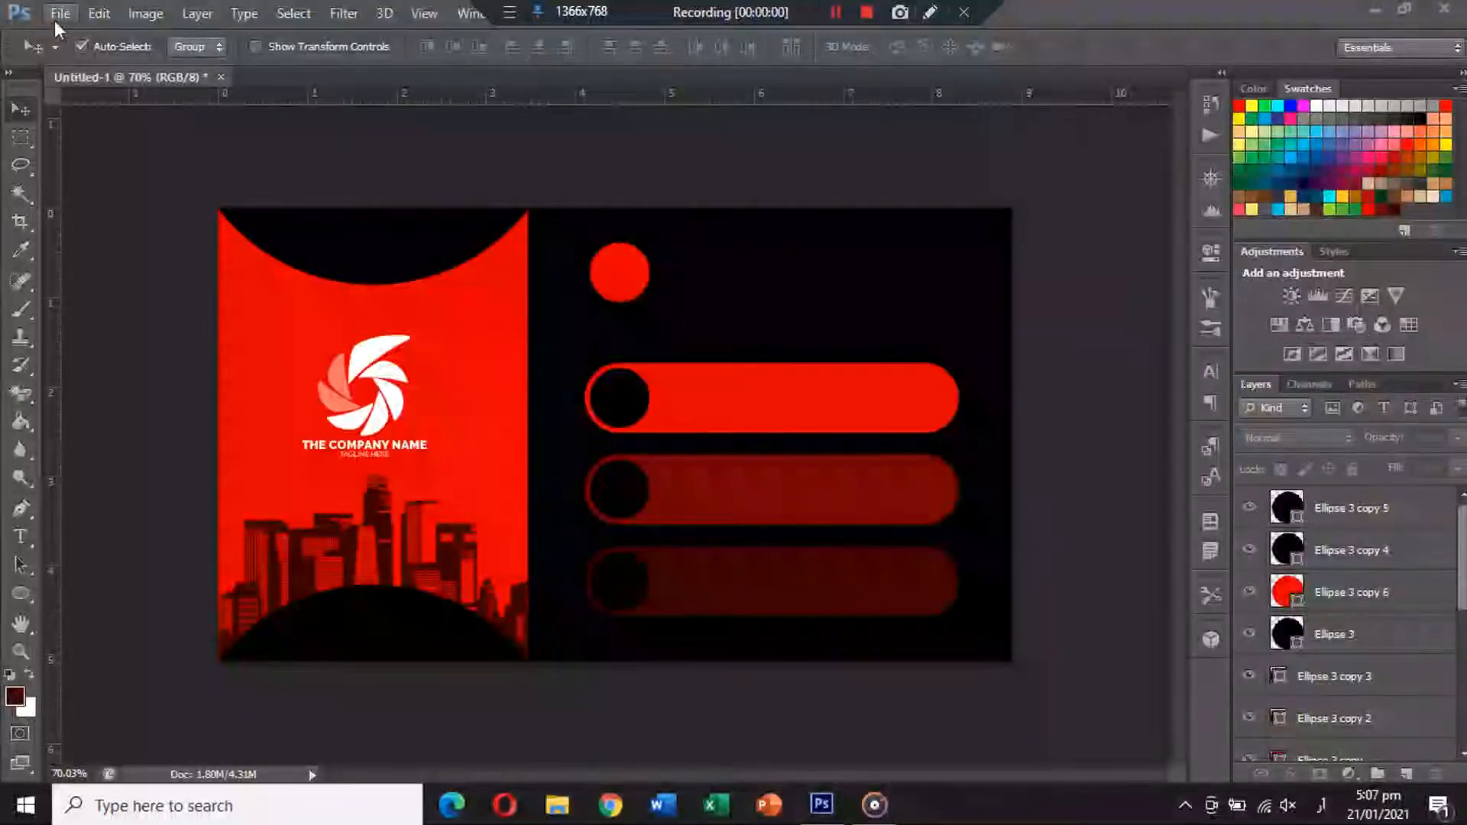
Open the house, envelope, cell-phone and person icon images together.
{"action": "left_click", "coordinate": [55, 18]}
{"action": "left_click", "coordinate": [84, 60]}
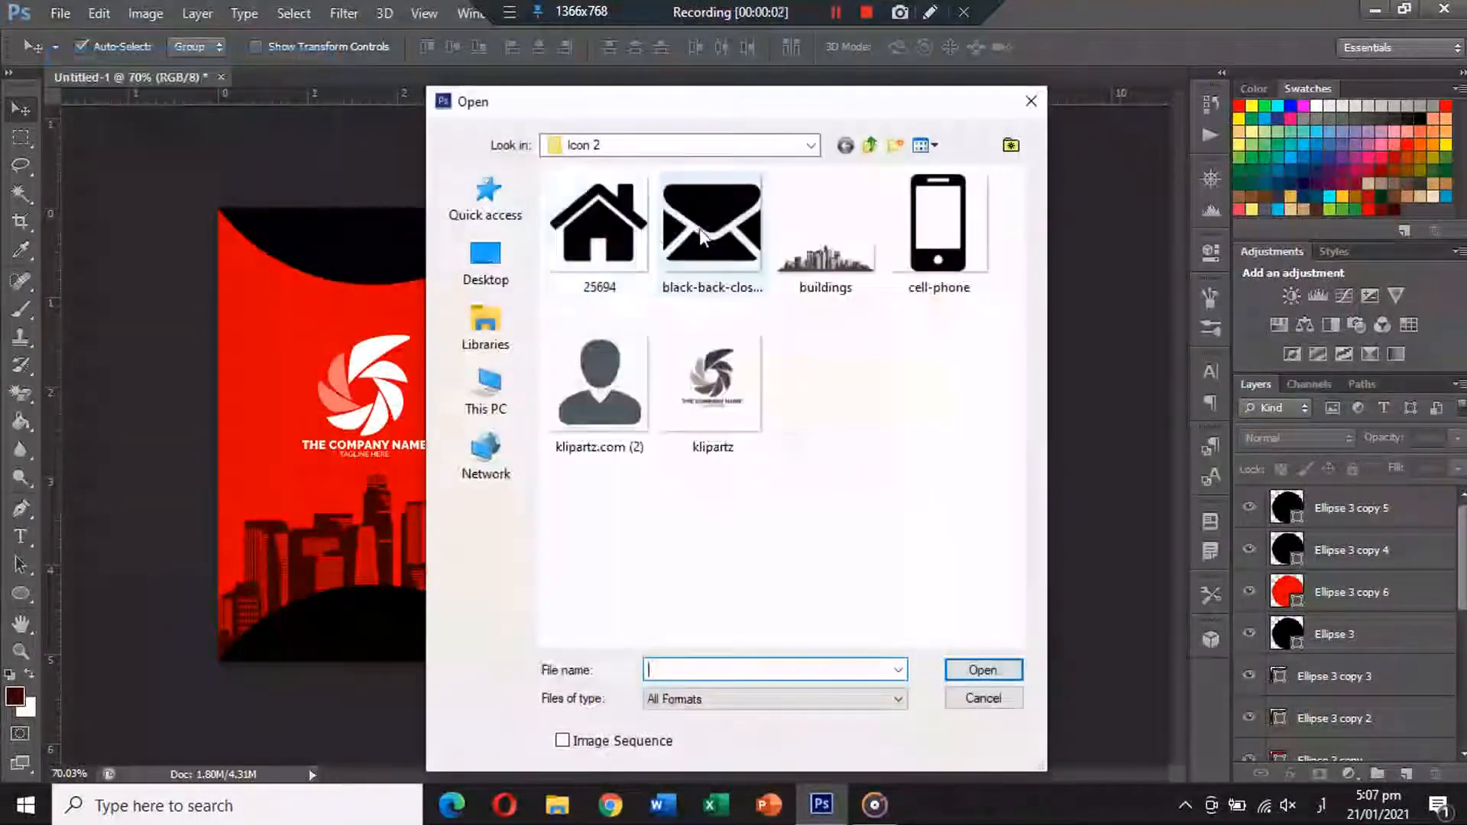
{"action": "left_click", "coordinate": [611, 235]}
{"action": "left_click", "coordinate": [691, 227], "text": "ctrl"}
{"action": "left_click", "coordinate": [973, 227], "text": "ctrl"}
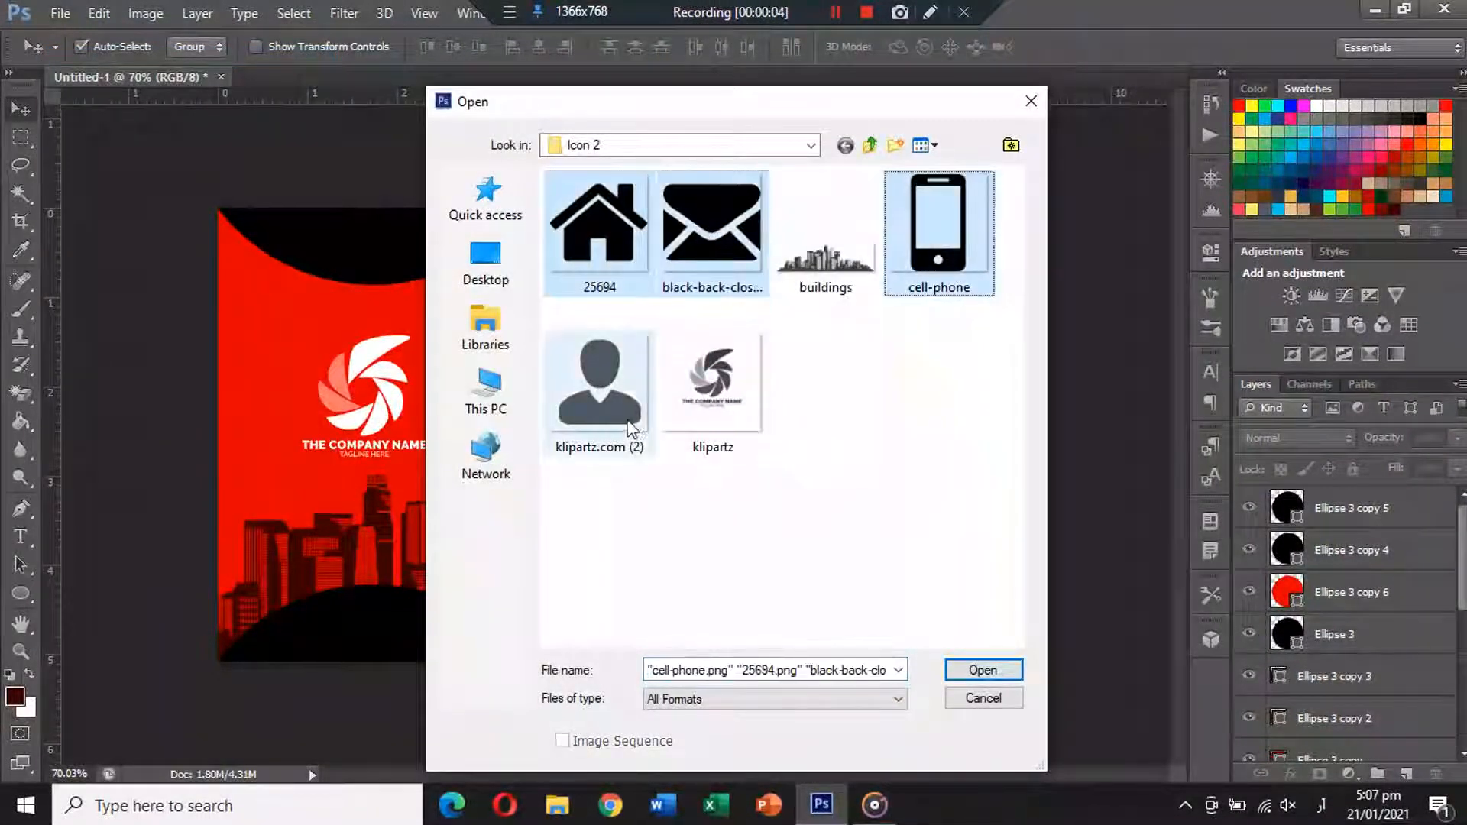
{"action": "left_click", "coordinate": [629, 420], "text": "ctrl"}
{"action": "left_click", "coordinate": [1010, 665]}
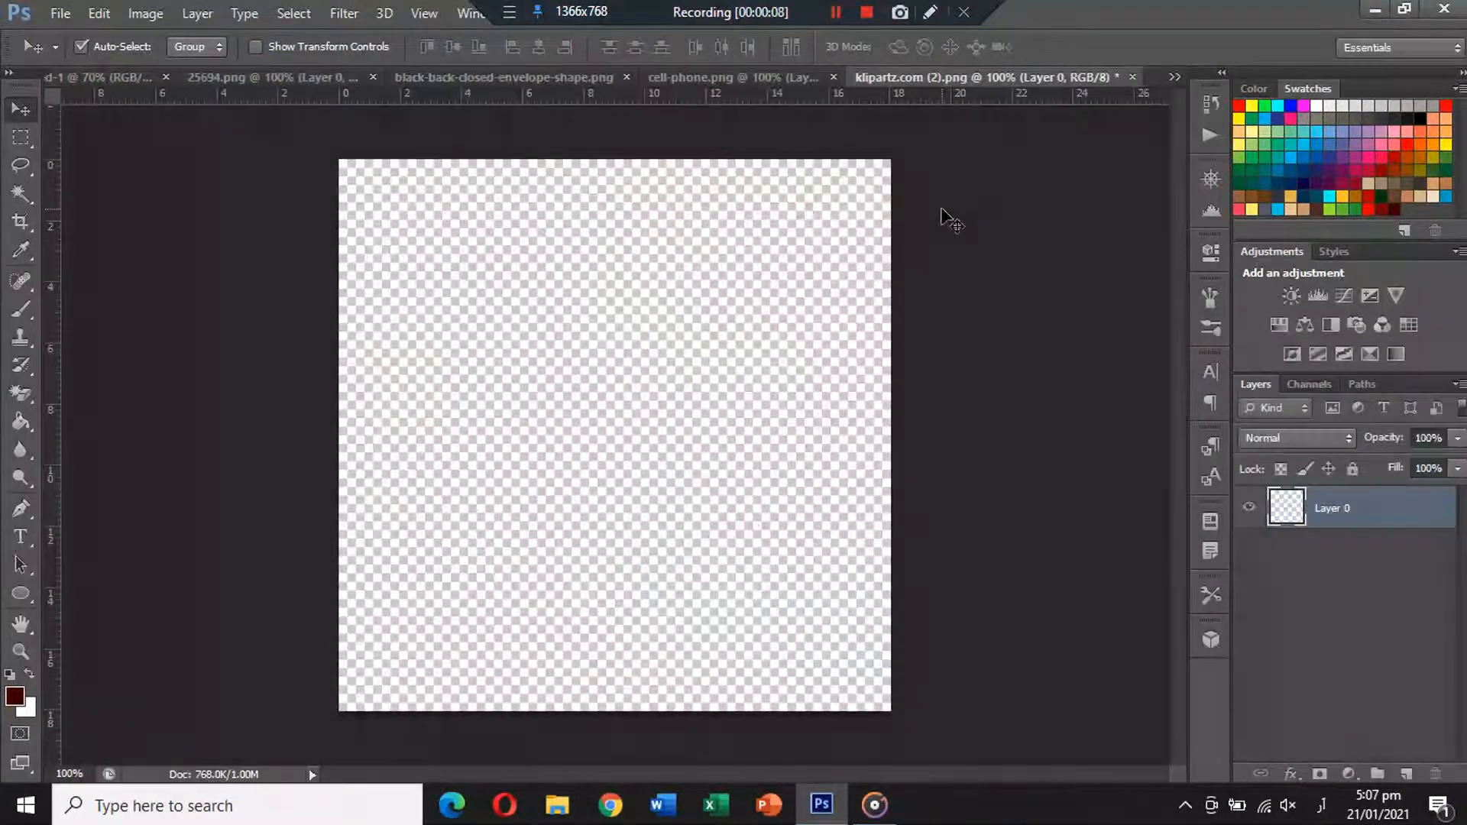
Paste the person and house icons into the card, closing their source images unsaved.
{"action": "left_click", "coordinate": [1132, 76]}
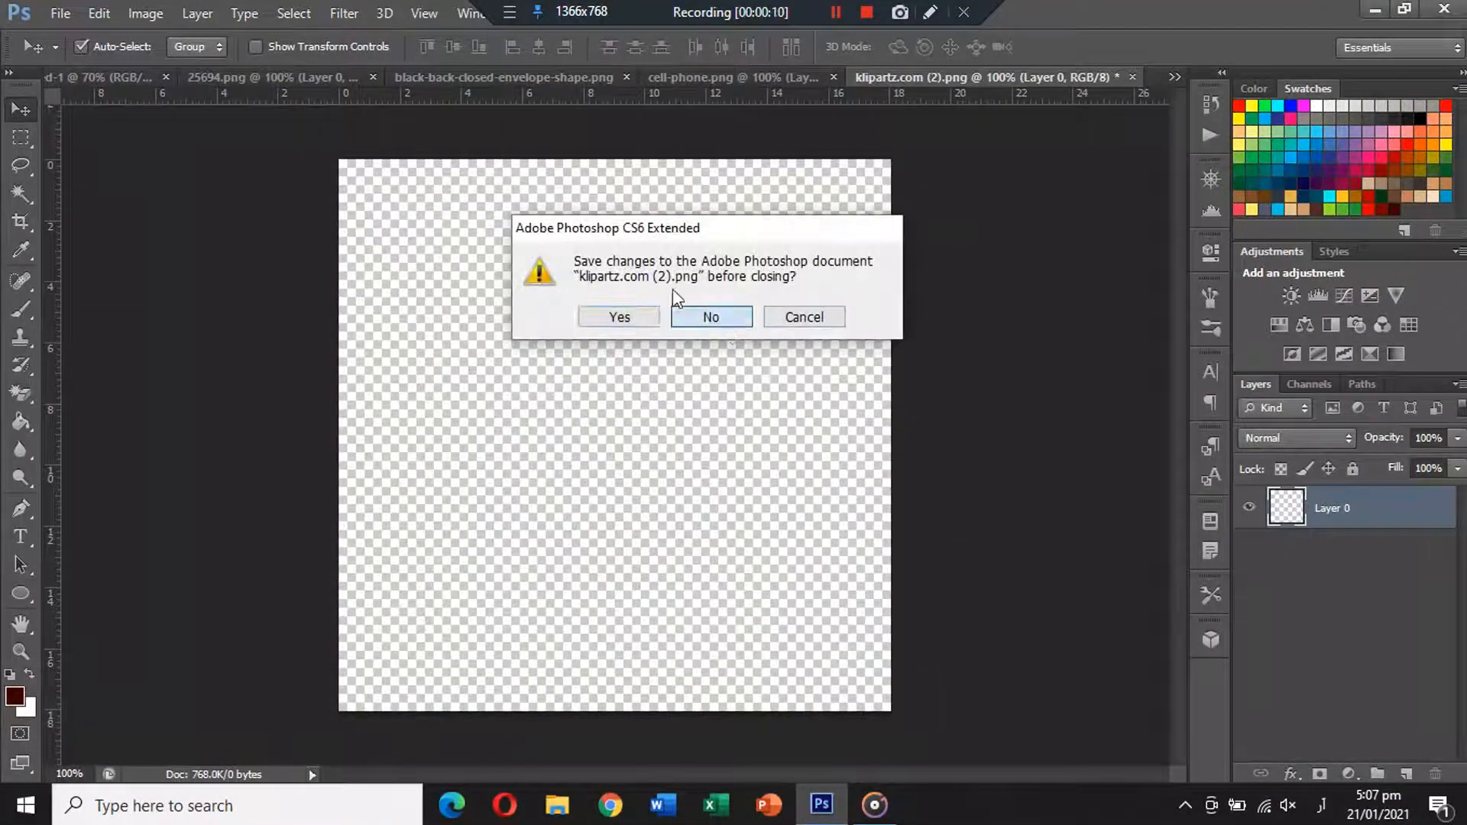
{"action": "left_click", "coordinate": [711, 314]}
{"action": "left_click", "coordinate": [139, 81]}
{"action": "key", "text": "ctrl+v"}
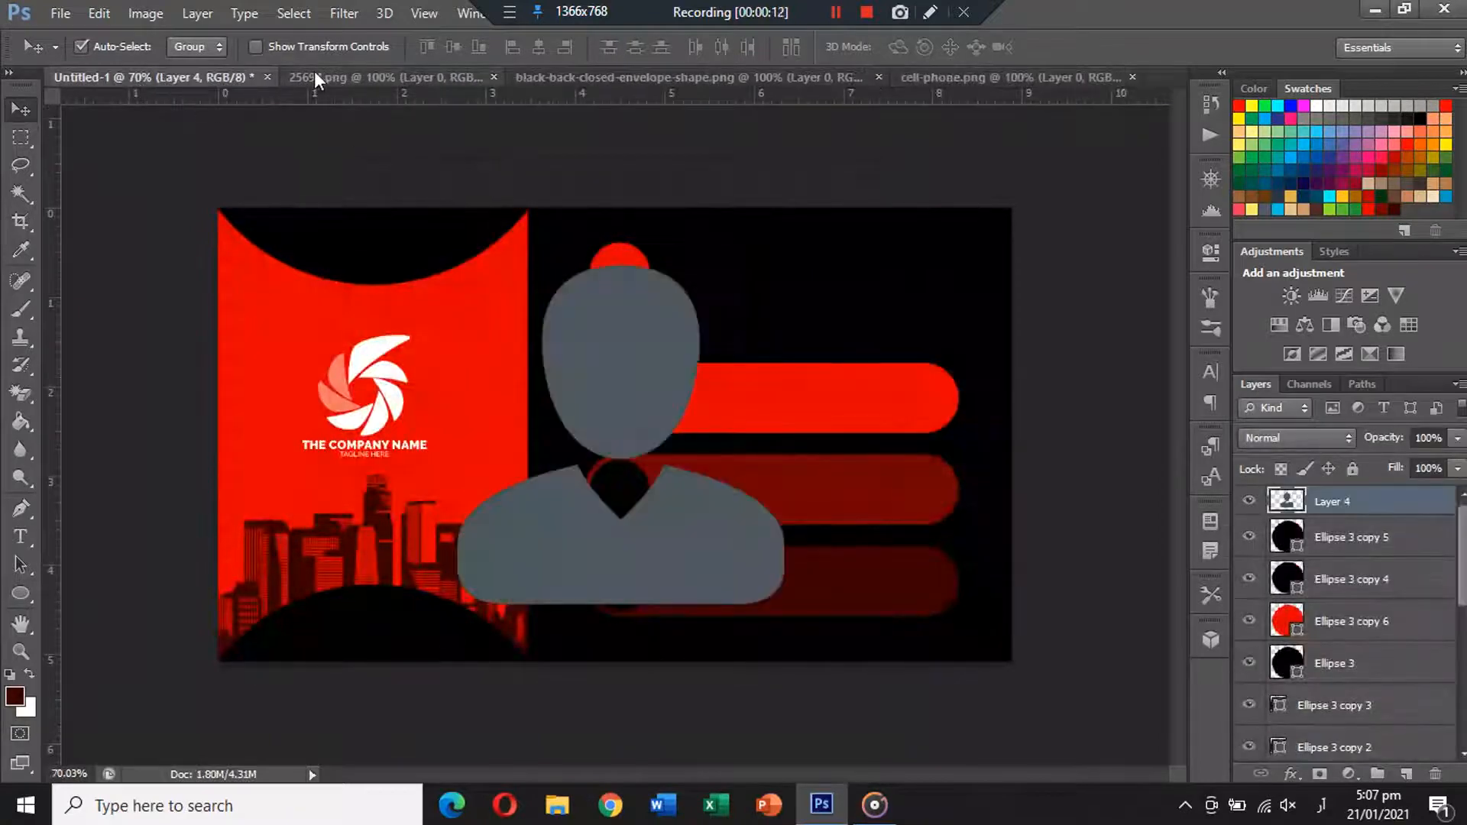
{"action": "left_click", "coordinate": [336, 76]}
{"action": "key", "text": "ctrl+a"}
{"action": "key", "text": "ctrl+x"}
{"action": "left_click", "coordinate": [502, 76]}
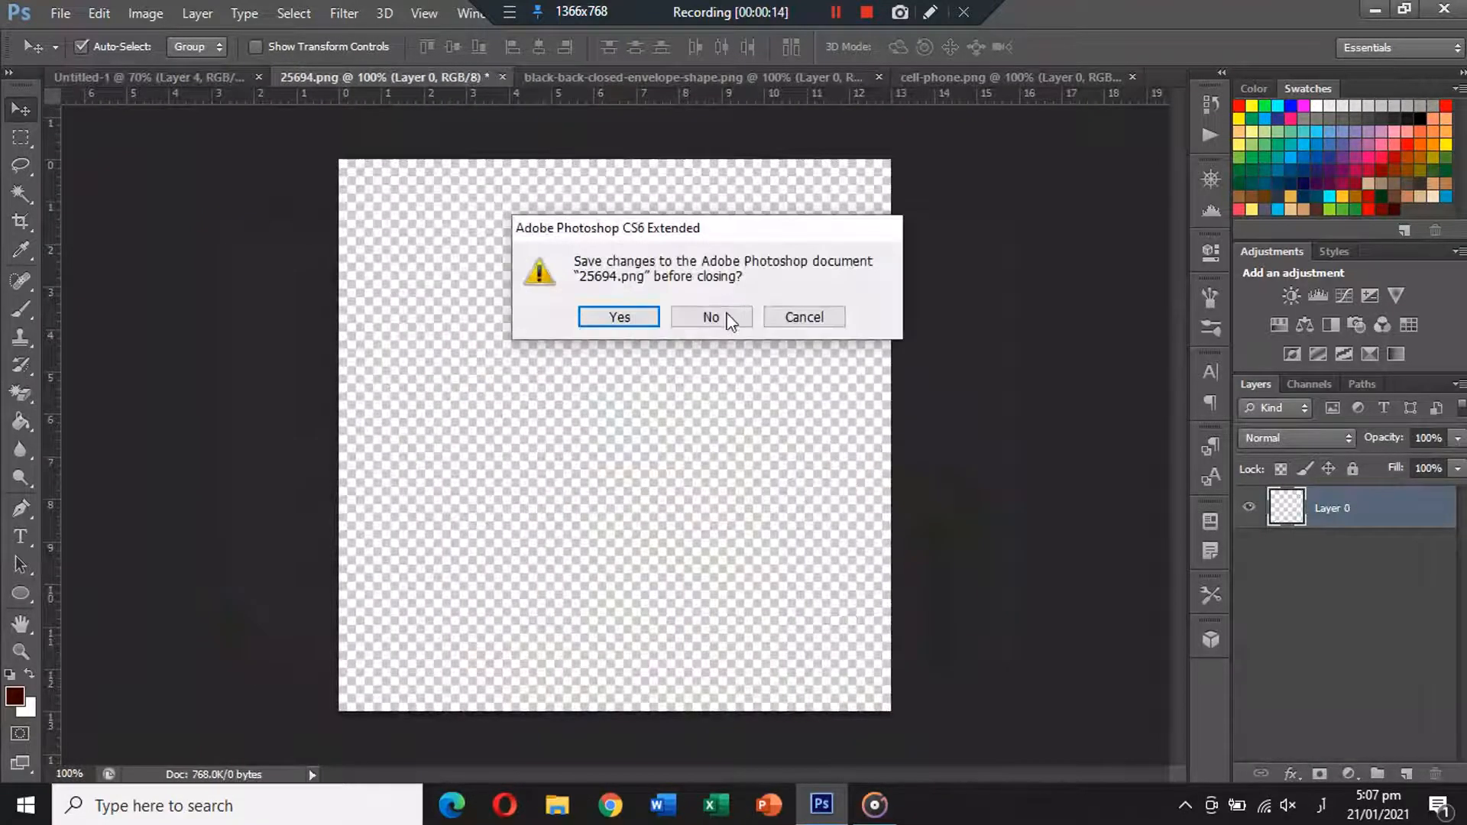
{"action": "left_click", "coordinate": [713, 318]}
{"action": "key", "text": "ctrl+v"}
Cut the envelope and phone icons into the card, closing their source images unsaved.
{"action": "left_click", "coordinate": [489, 77]}
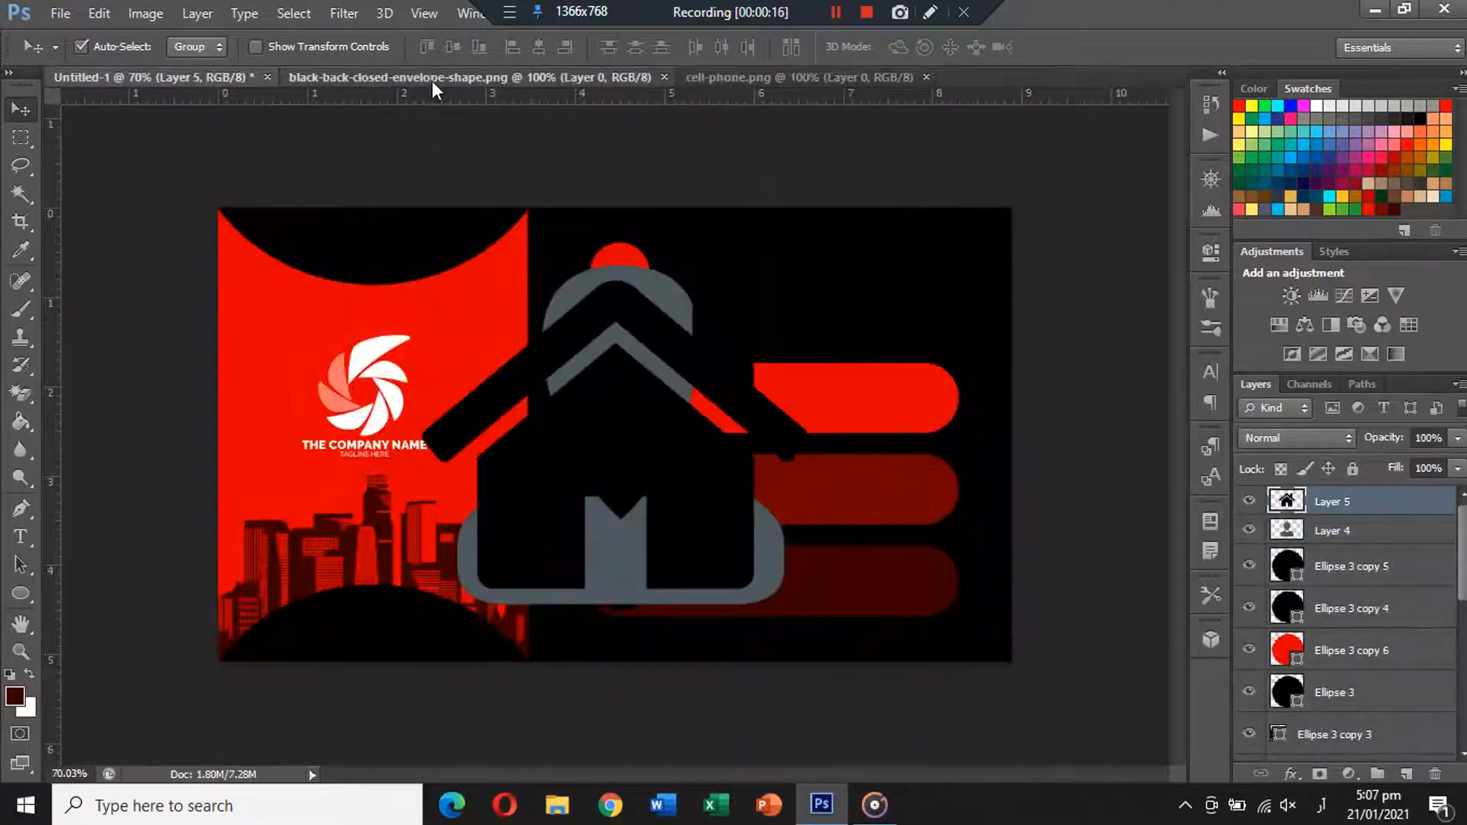
{"action": "key", "text": "ctrl+a"}
{"action": "key", "text": "ctrl+x"}
{"action": "left_click", "coordinate": [673, 77]}
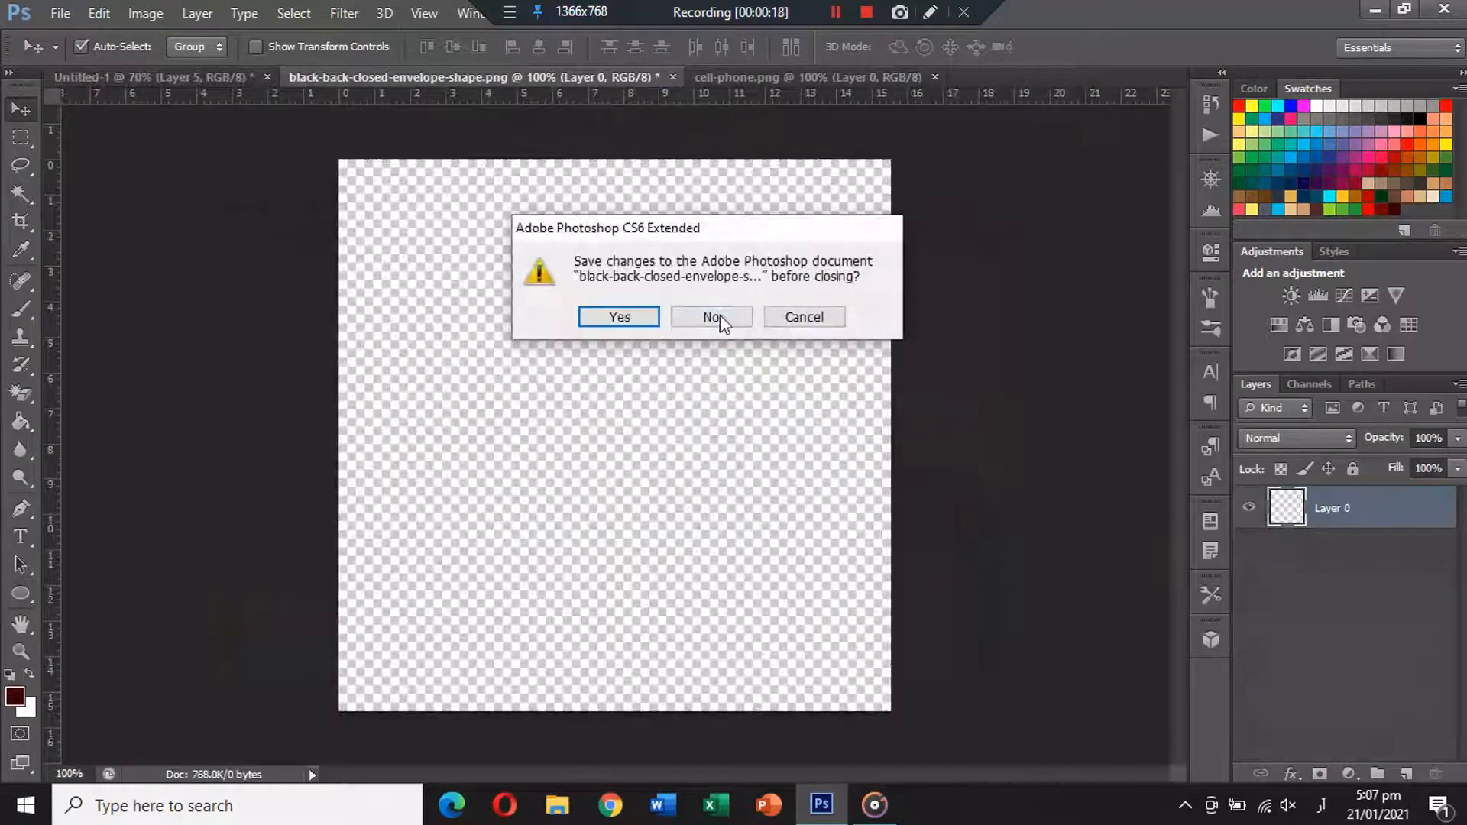
{"action": "left_click", "coordinate": [713, 318]}
{"action": "key", "text": "ctrl+v"}
{"action": "left_click", "coordinate": [489, 75]}
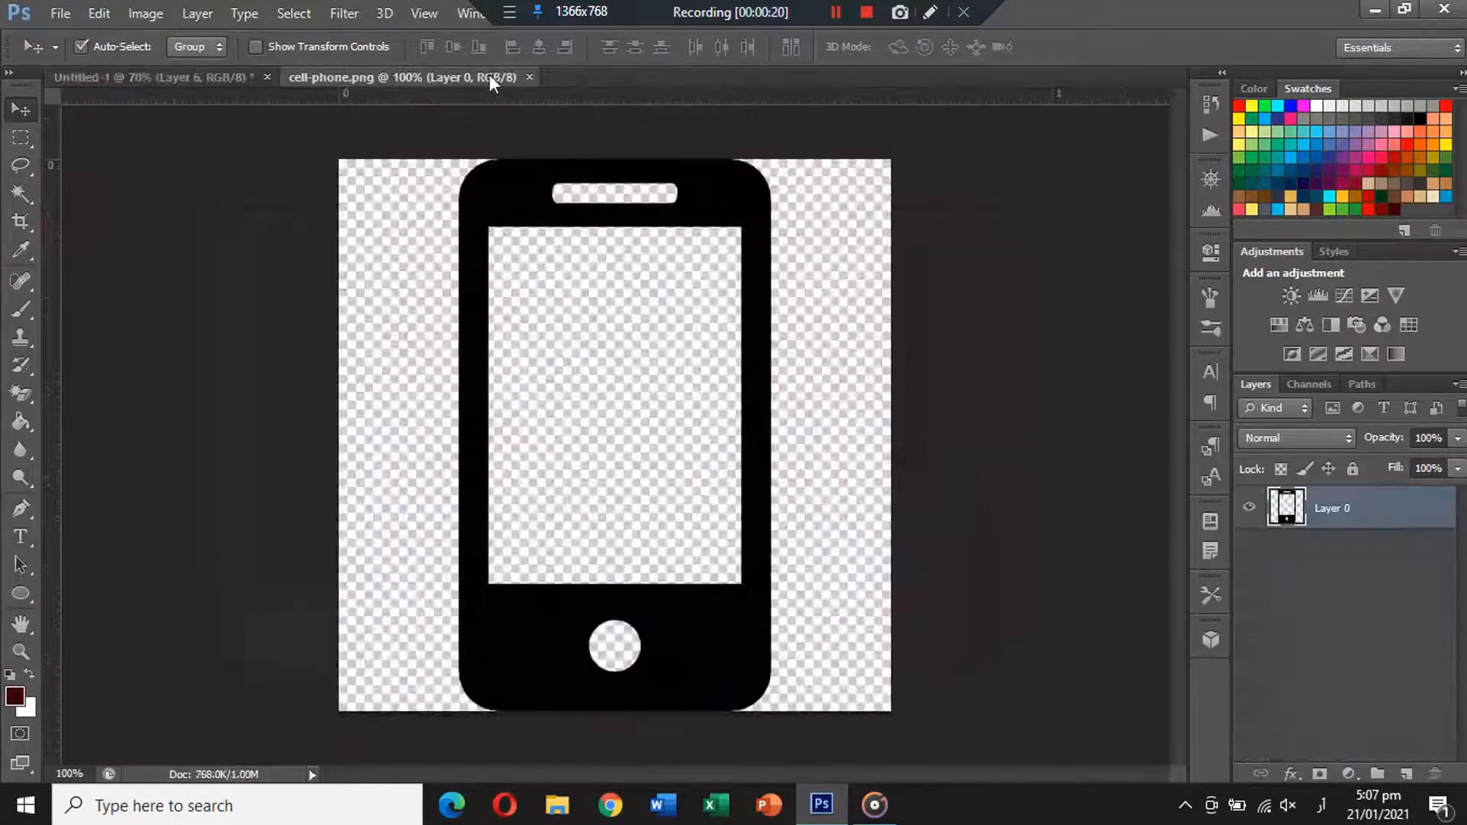
{"action": "key", "text": "ctrl+a"}
{"action": "key", "text": "ctrl+x"}
{"action": "left_click", "coordinate": [538, 76]}
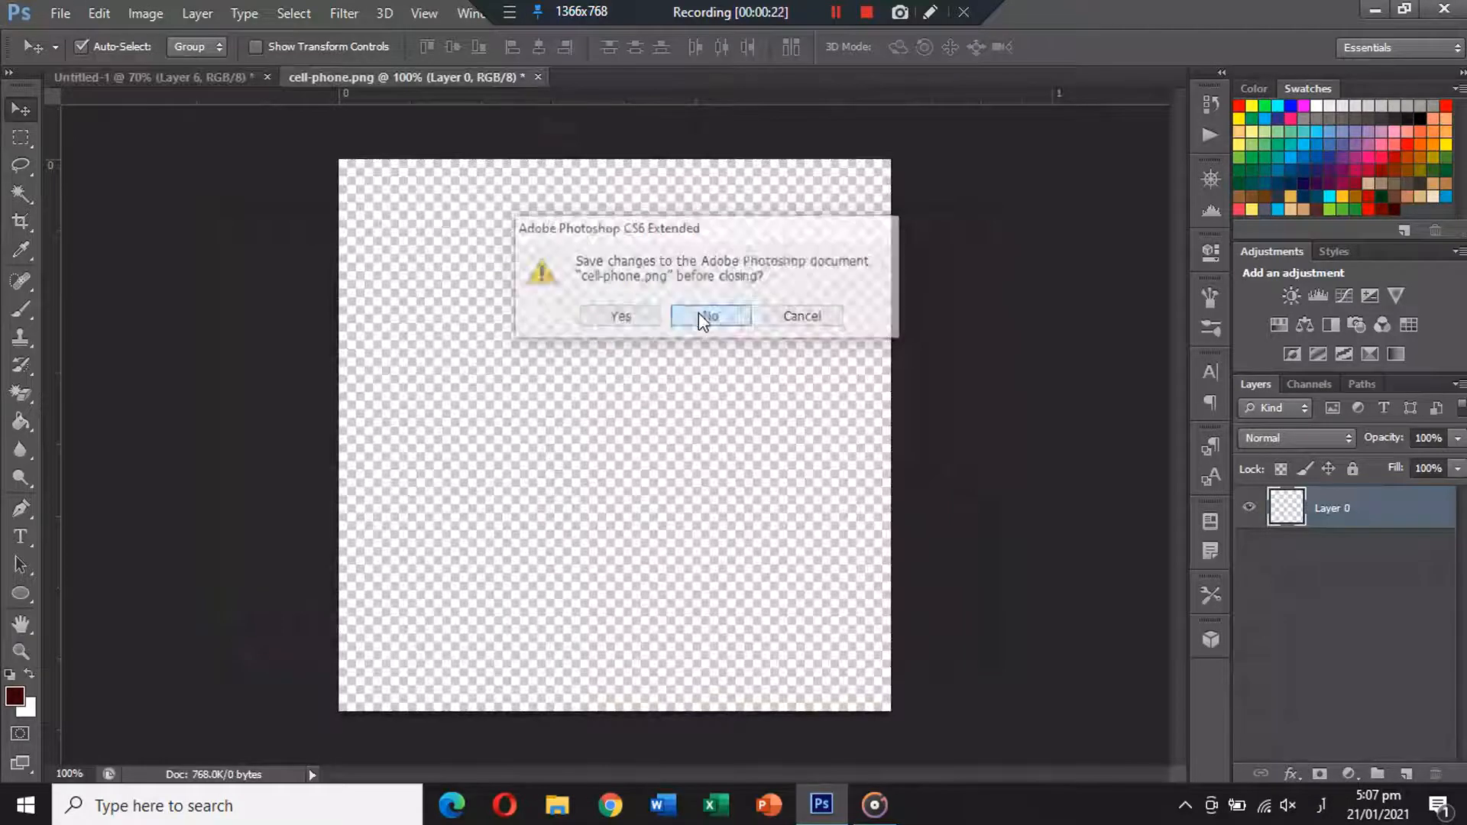
{"action": "left_click", "coordinate": [700, 316]}
{"action": "key", "text": "ctrl+v"}
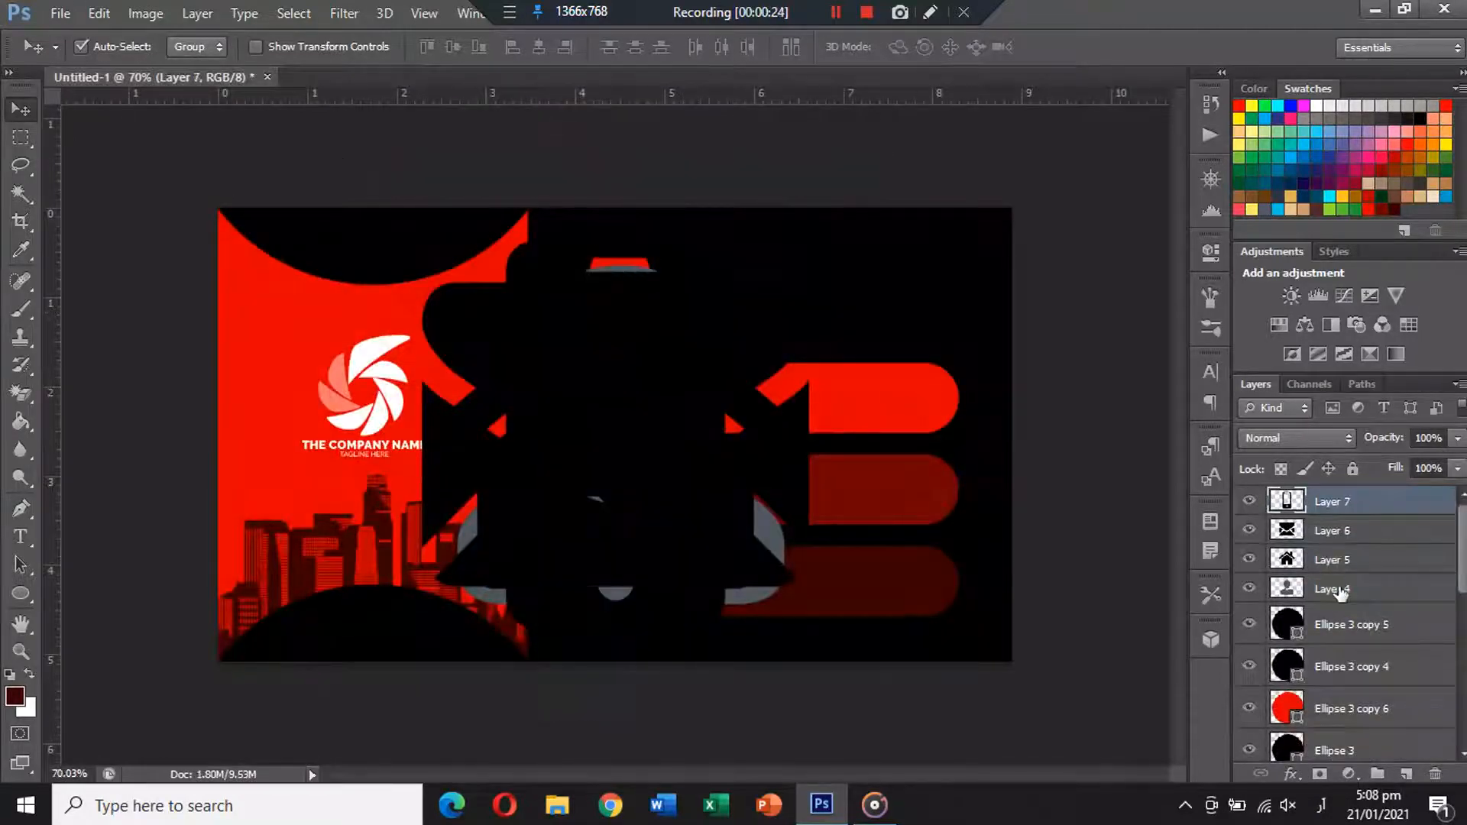
Scale all four icon layers down to about 7.62%.
{"action": "left_click", "coordinate": [1337, 592], "text": "shift"}
{"action": "key", "text": "ctrl+t"}
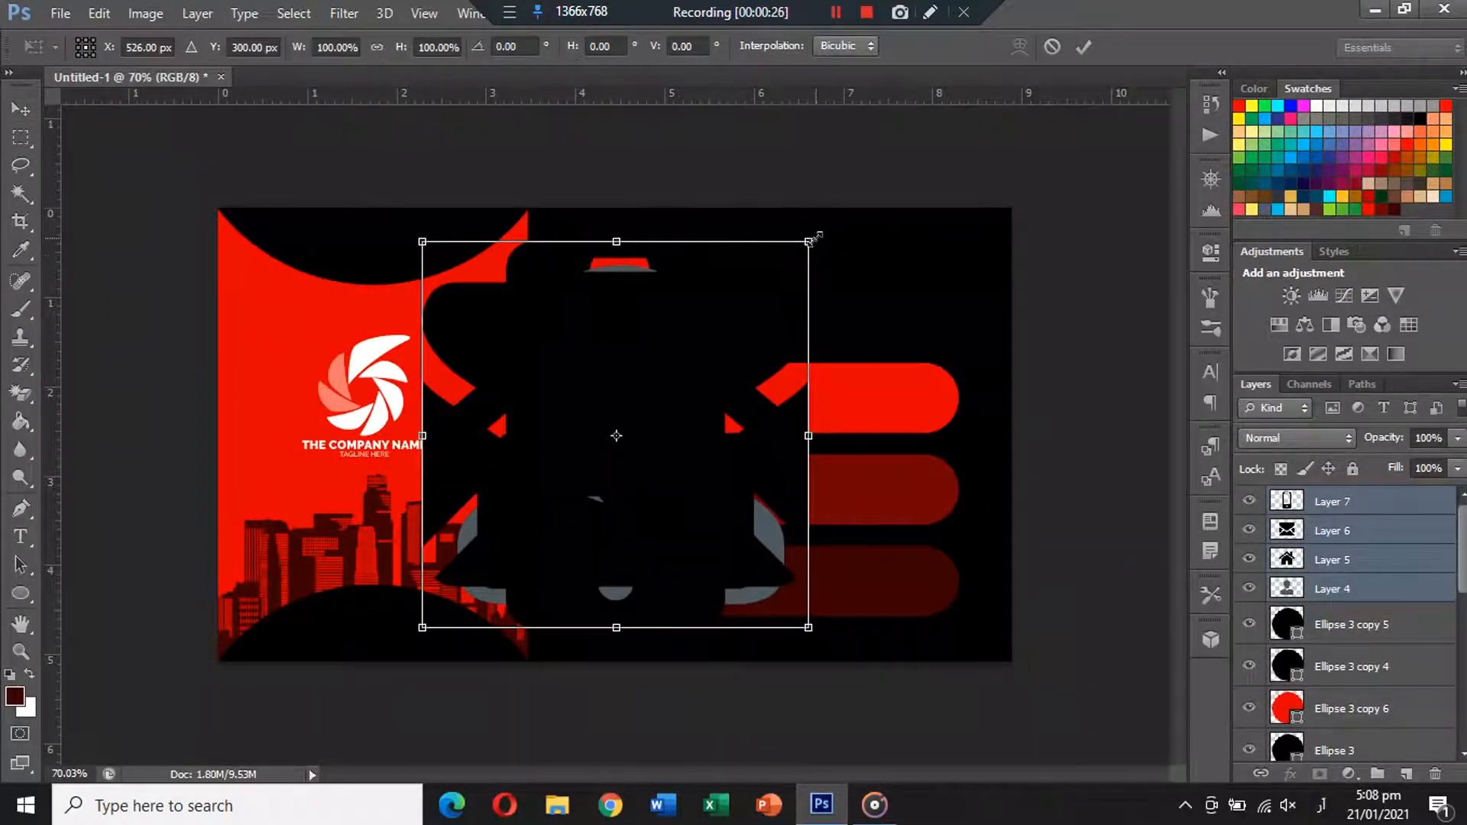
{"action": "left_click_drag", "start_coordinate": [813, 239], "coordinate": [634, 411]}
{"action": "key", "text": "Return"}
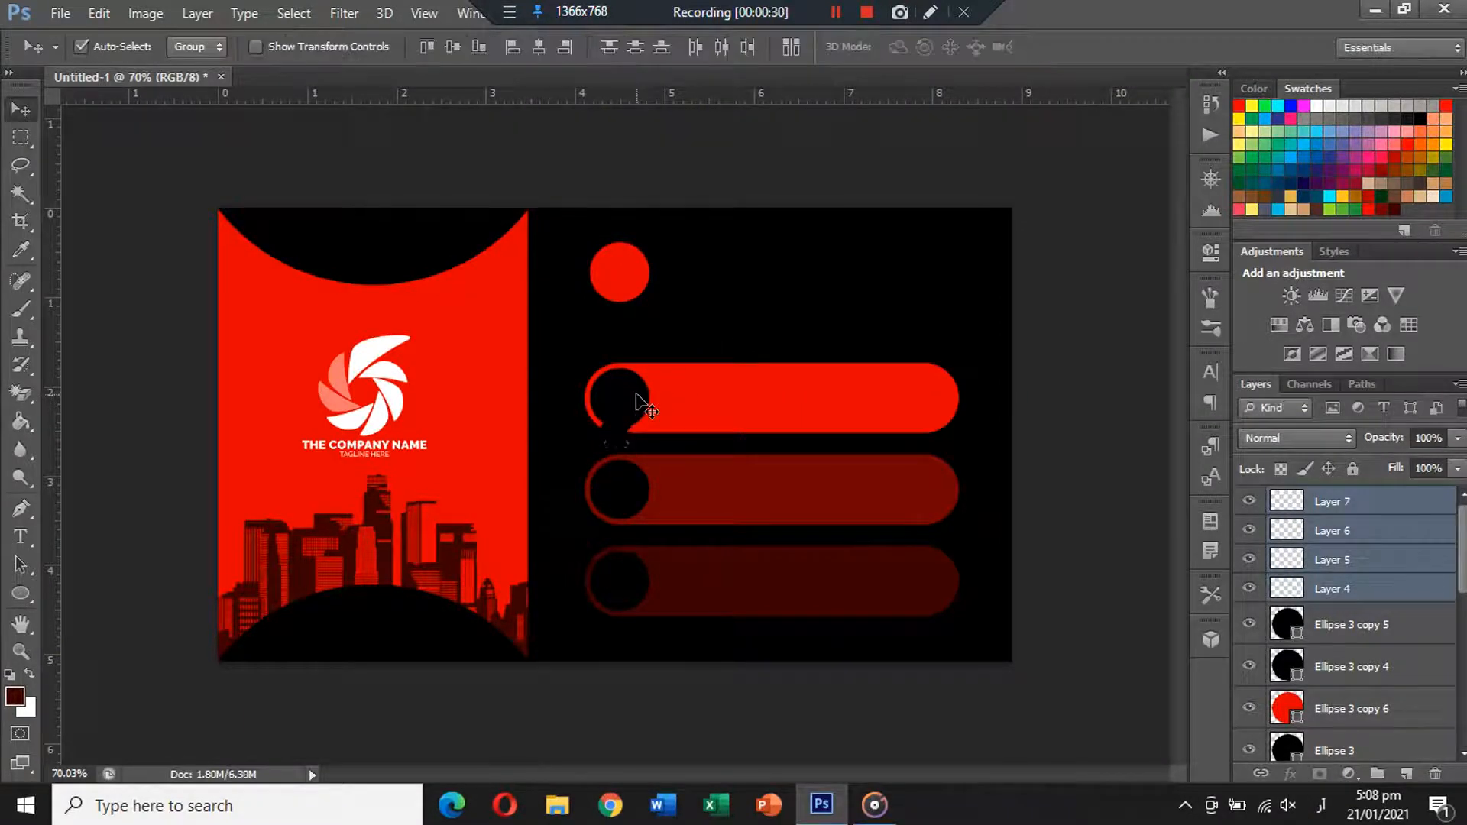
Give the phone icon a white Color Overlay and move it into the top bar's circle.
{"action": "left_click", "coordinate": [1423, 510]}
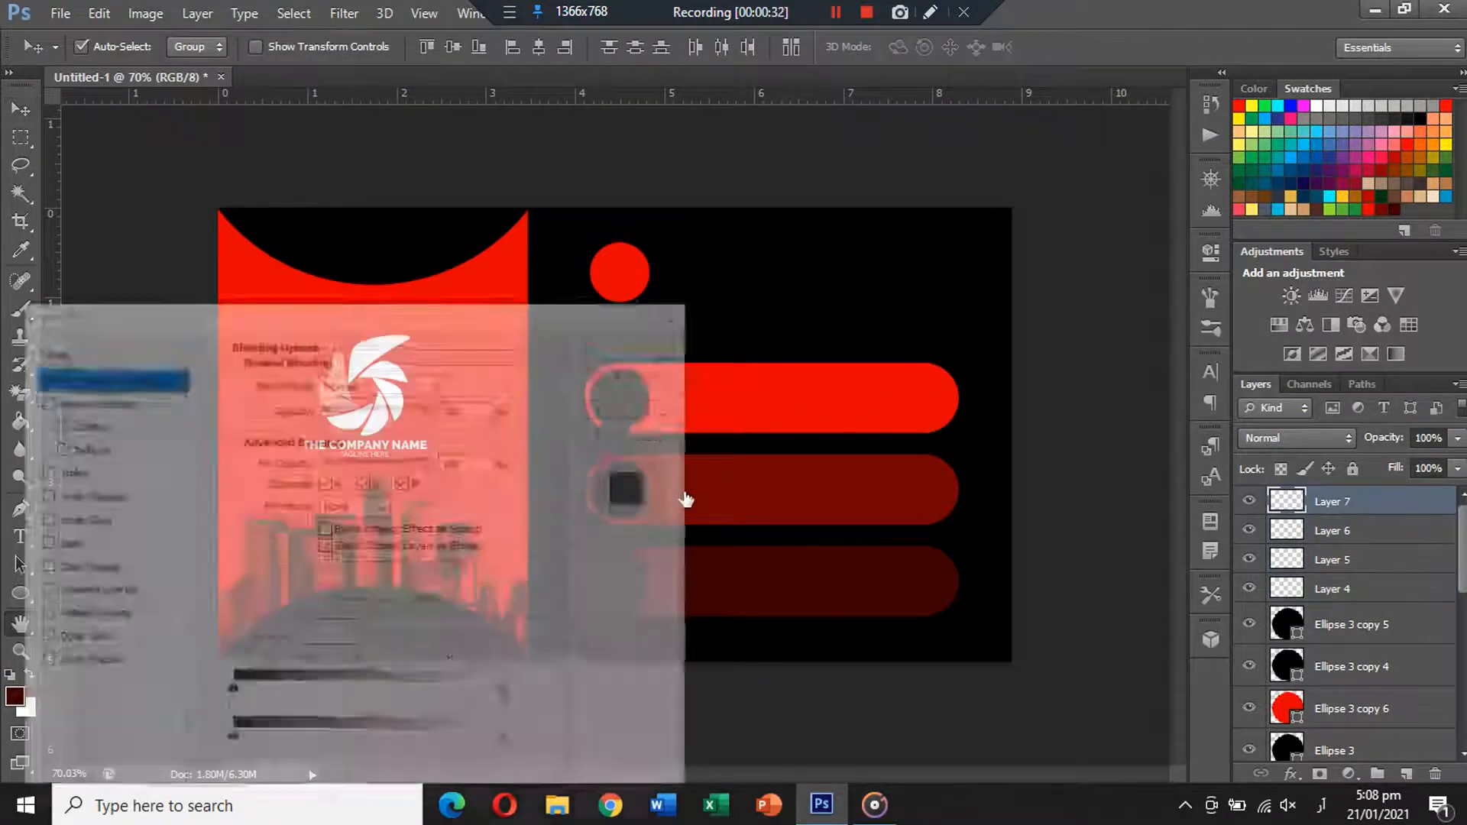
{"action": "left_click", "coordinate": [108, 567]}
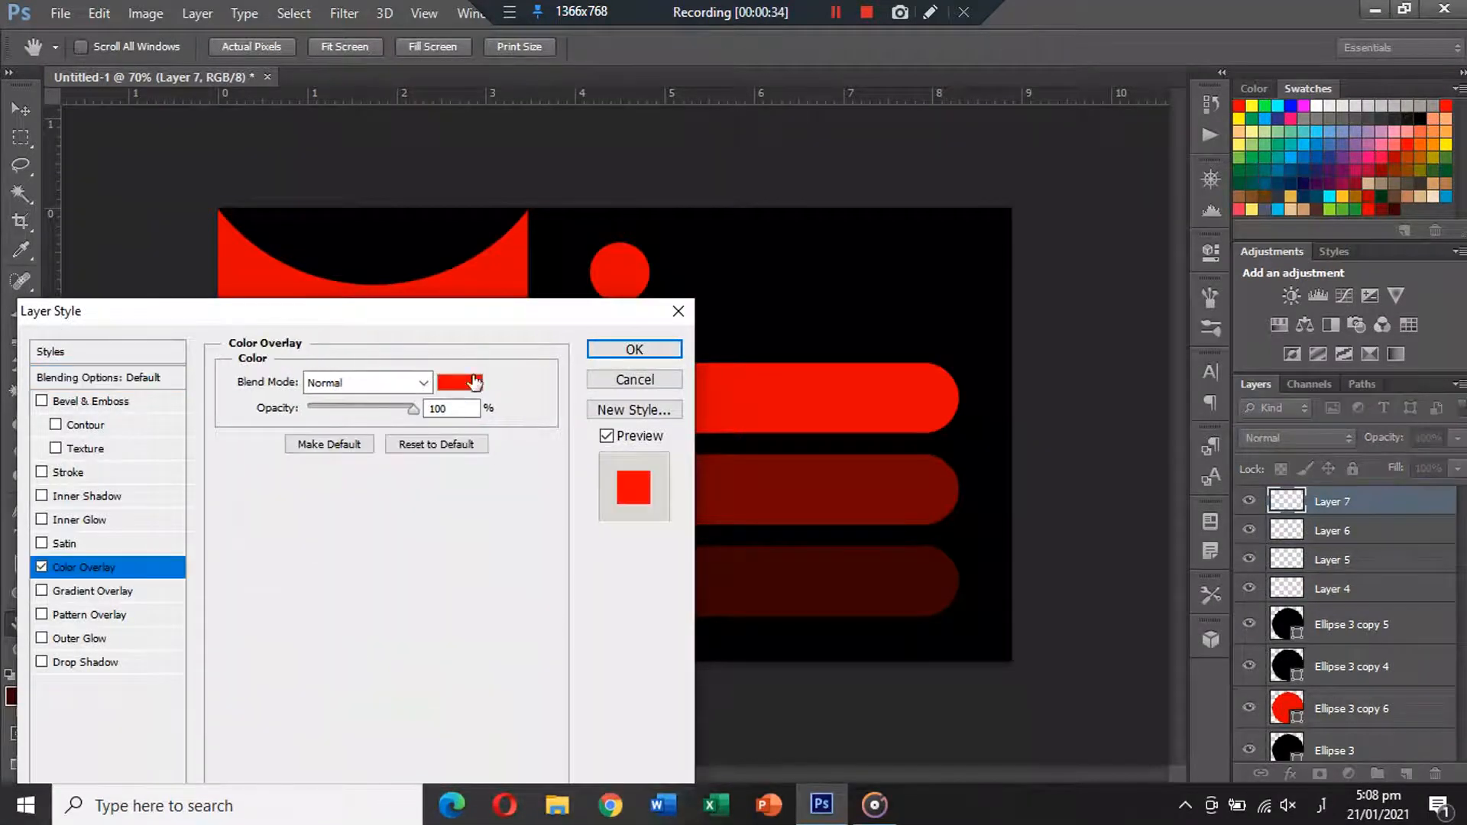
{"action": "left_click", "coordinate": [472, 388]}
{"action": "left_click_drag", "start_coordinate": [734, 344], "coordinate": [360, 99]}
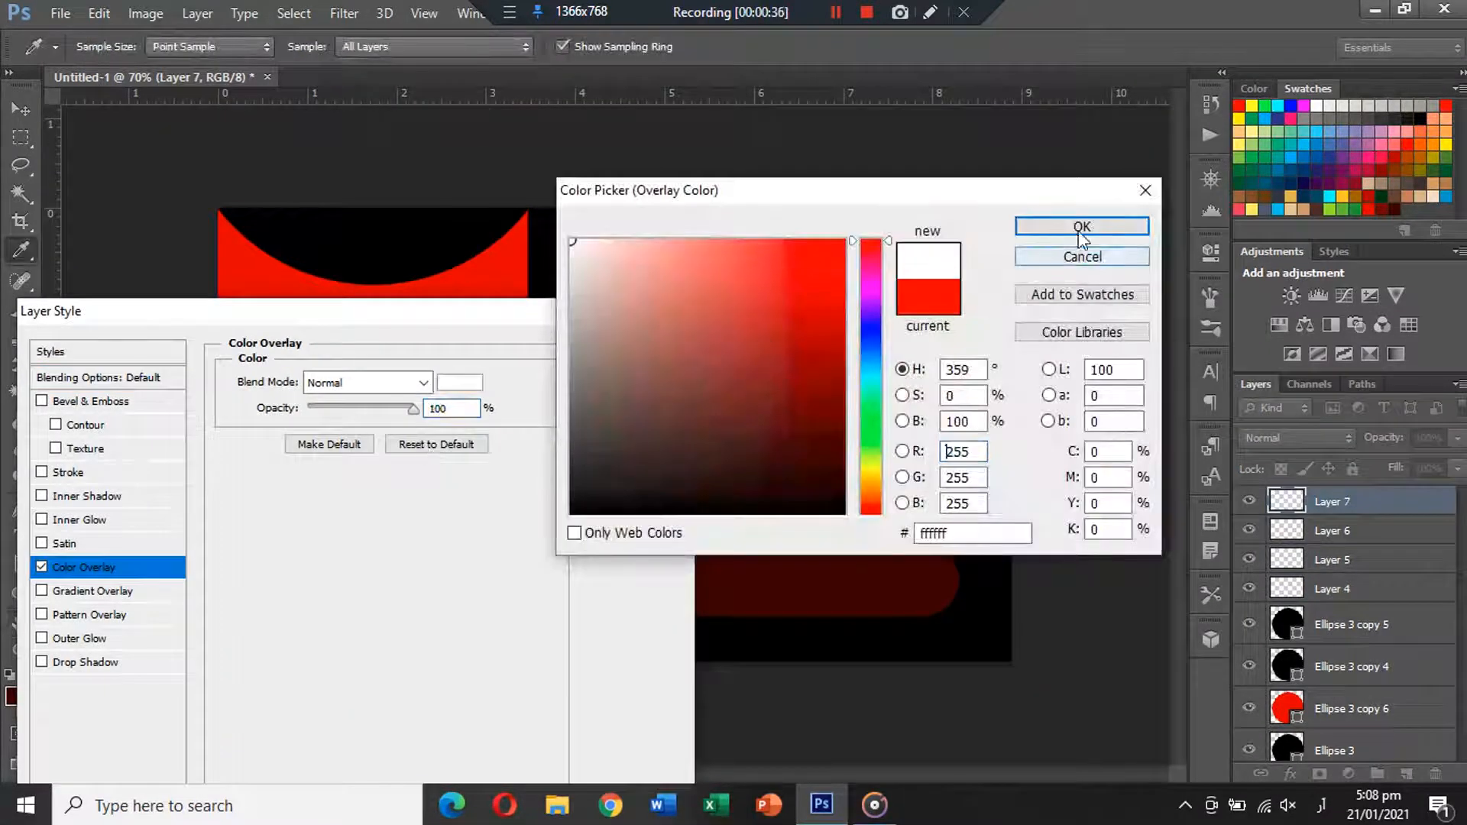
{"action": "left_click", "coordinate": [1082, 226]}
{"action": "left_click", "coordinate": [655, 350]}
{"action": "left_click_drag", "start_coordinate": [609, 457], "coordinate": [620, 410]}
Copy the white overlay to the envelope icon and place it in the second bar's circle.
{"action": "left_click", "coordinate": [1450, 501]}
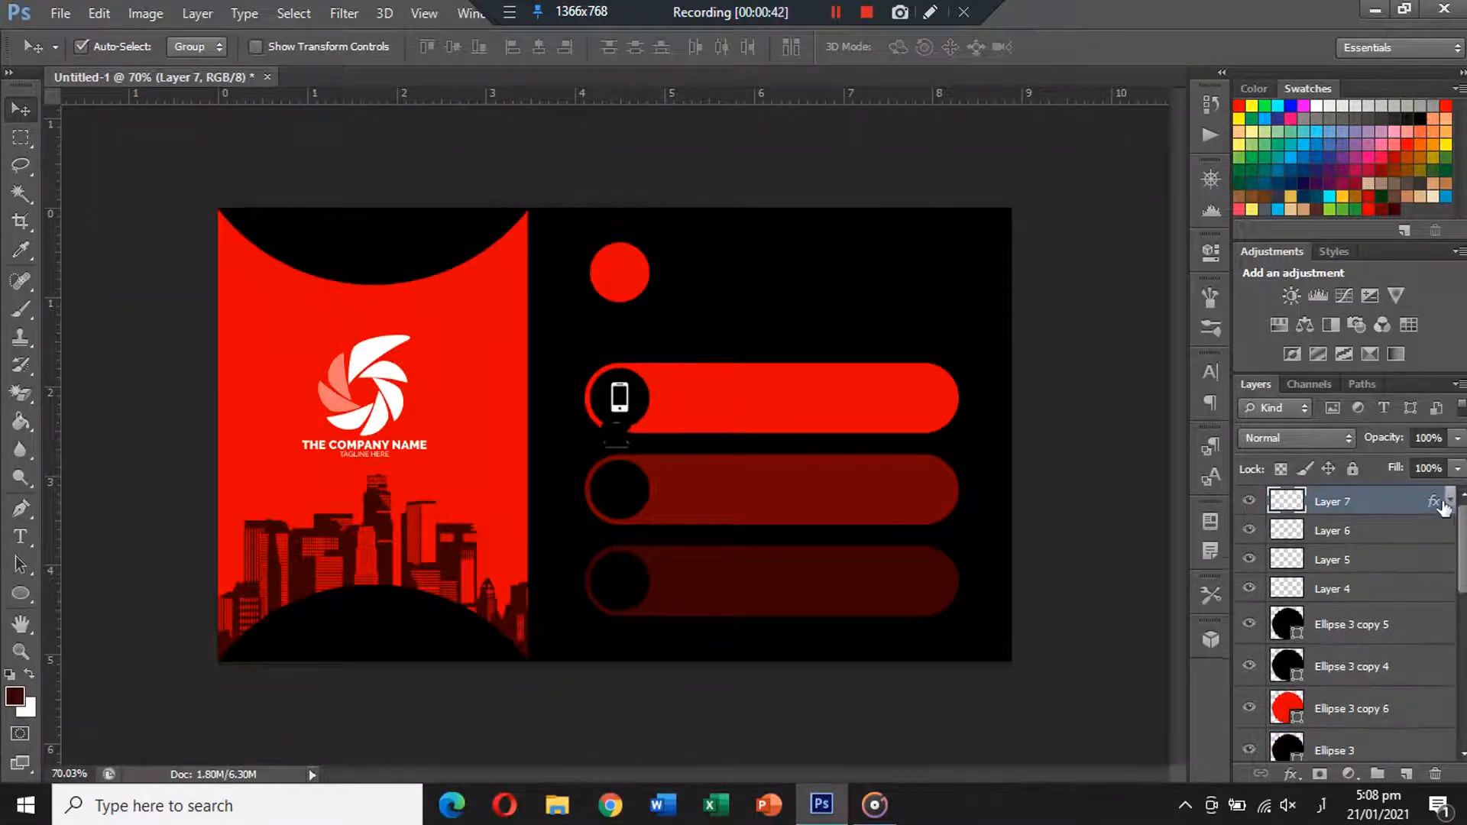
{"action": "left_click_drag", "start_coordinate": [1433, 502], "coordinate": [1430, 534], "text": "alt"}
{"action": "left_click", "coordinate": [624, 437]}
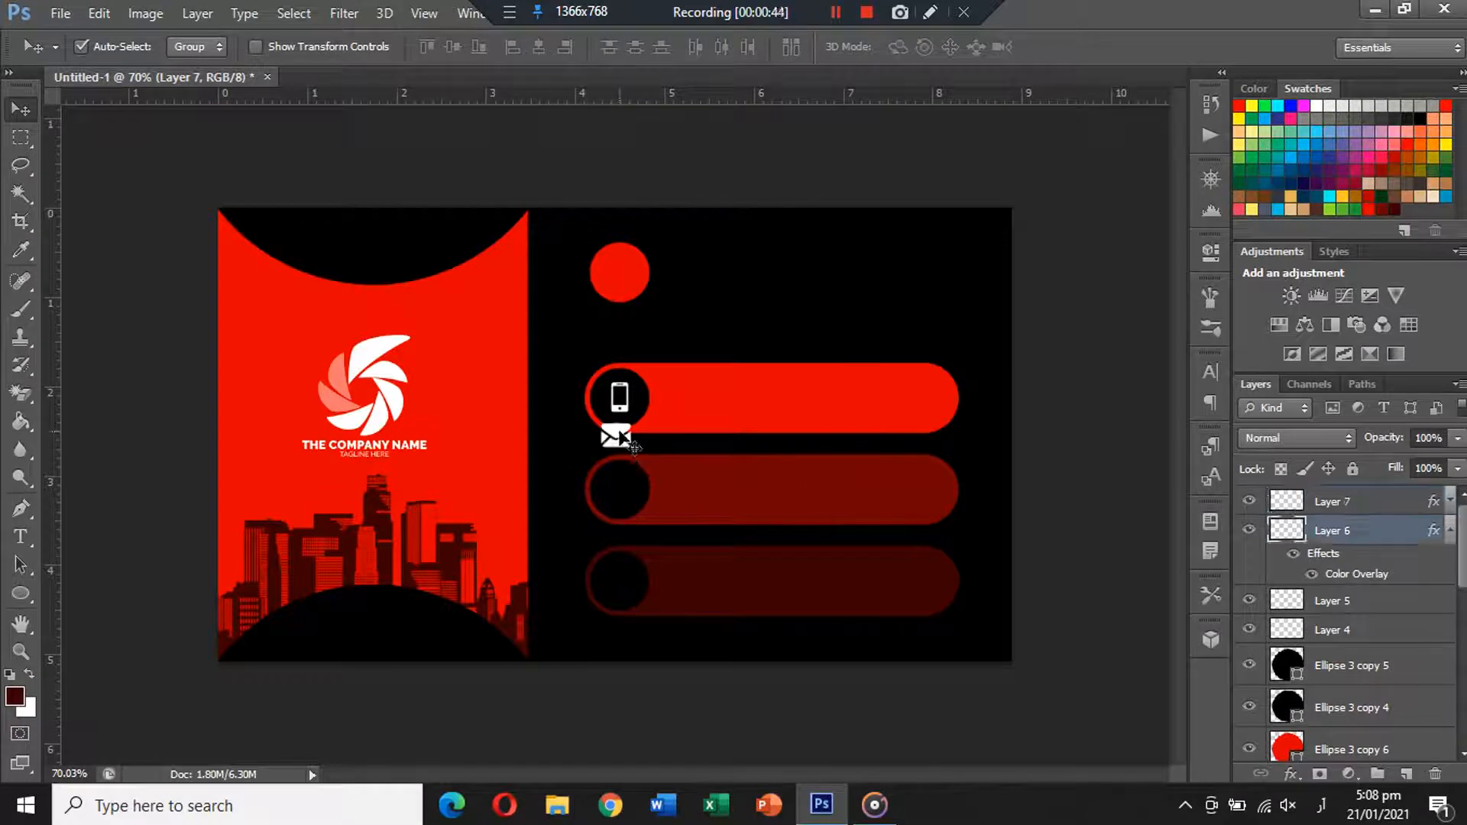
{"action": "left_click_drag", "start_coordinate": [620, 441], "coordinate": [620, 494]}
{"action": "left_click", "coordinate": [650, 504], "text": "shift"}
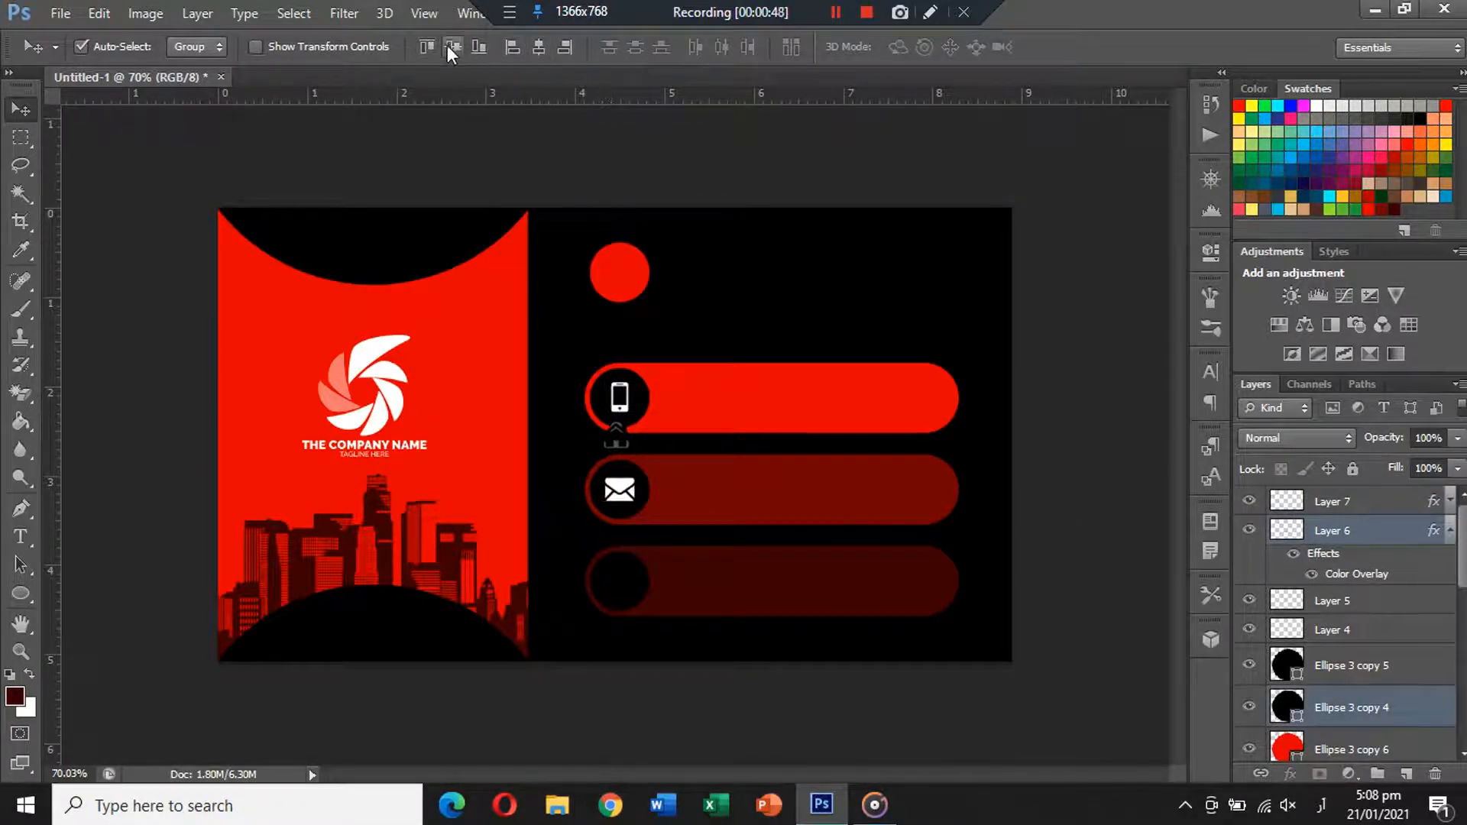
{"action": "left_click", "coordinate": [640, 408]}
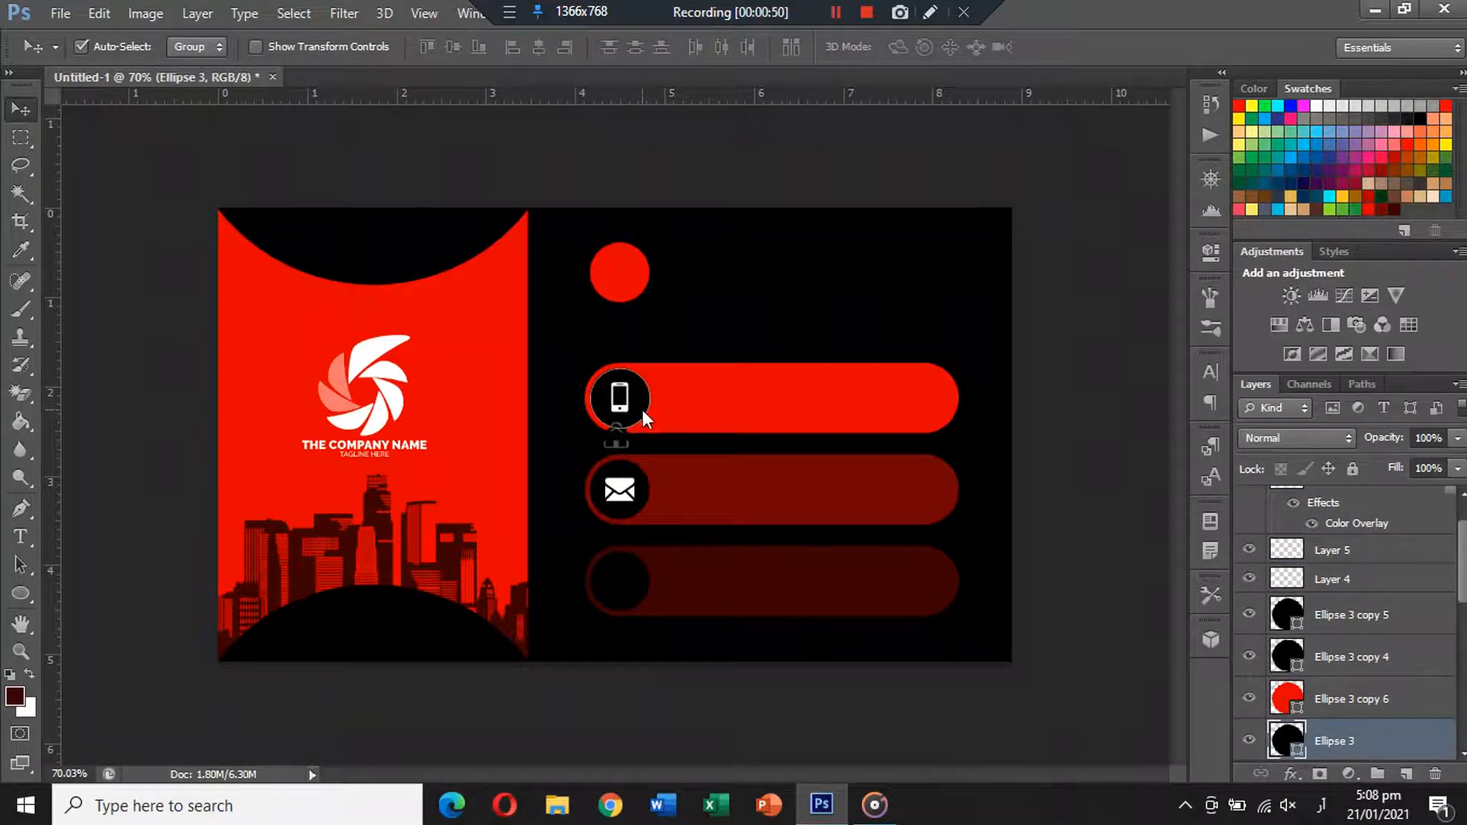
{"action": "left_click", "coordinate": [642, 408], "text": "shift"}
{"action": "left_click", "coordinate": [694, 318]}
Align the phone icon with its circle in the top bar.
{"action": "left_click", "coordinate": [625, 405]}
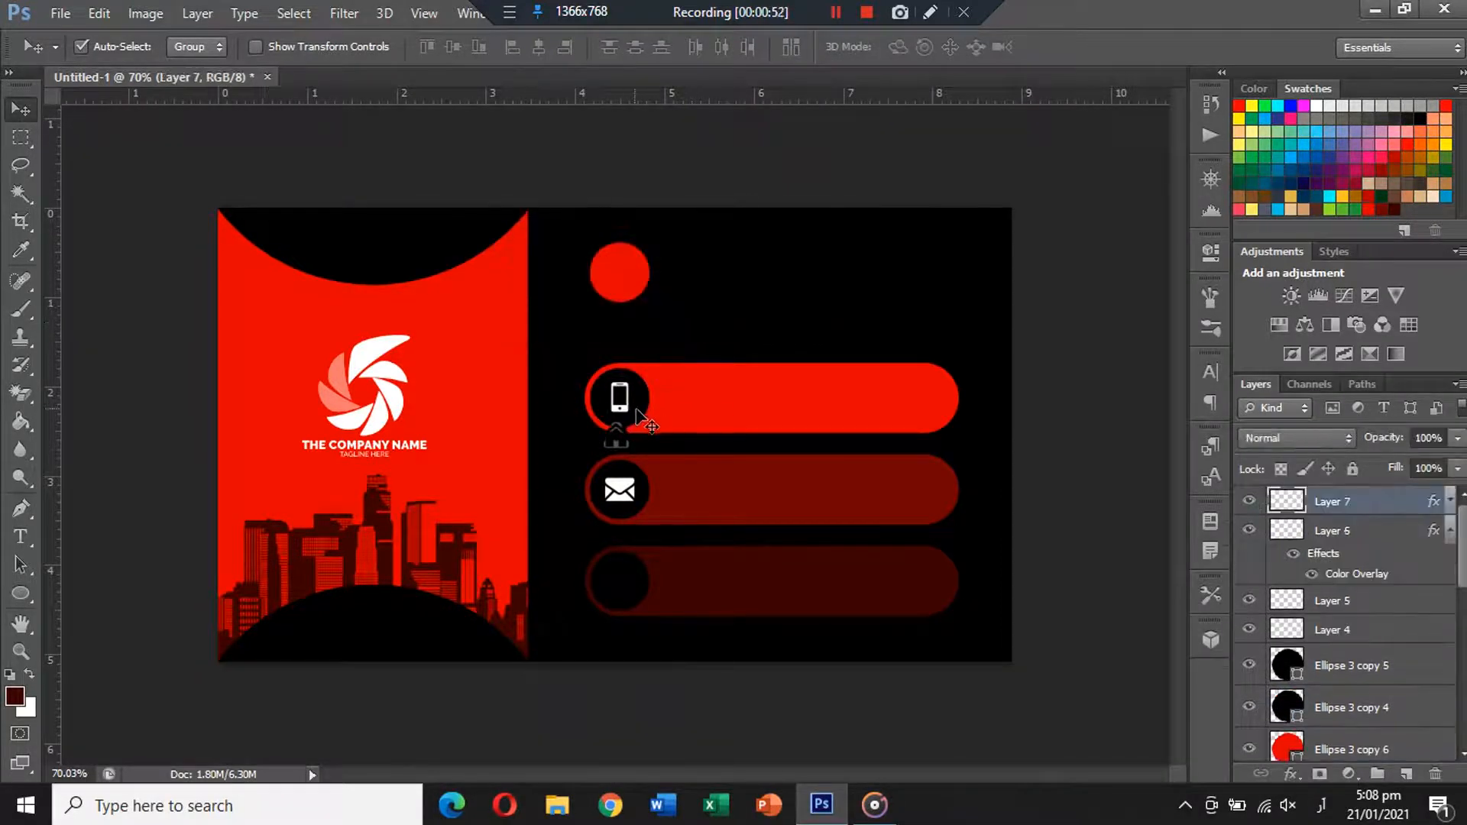
{"action": "left_click", "coordinate": [635, 409], "text": "shift"}
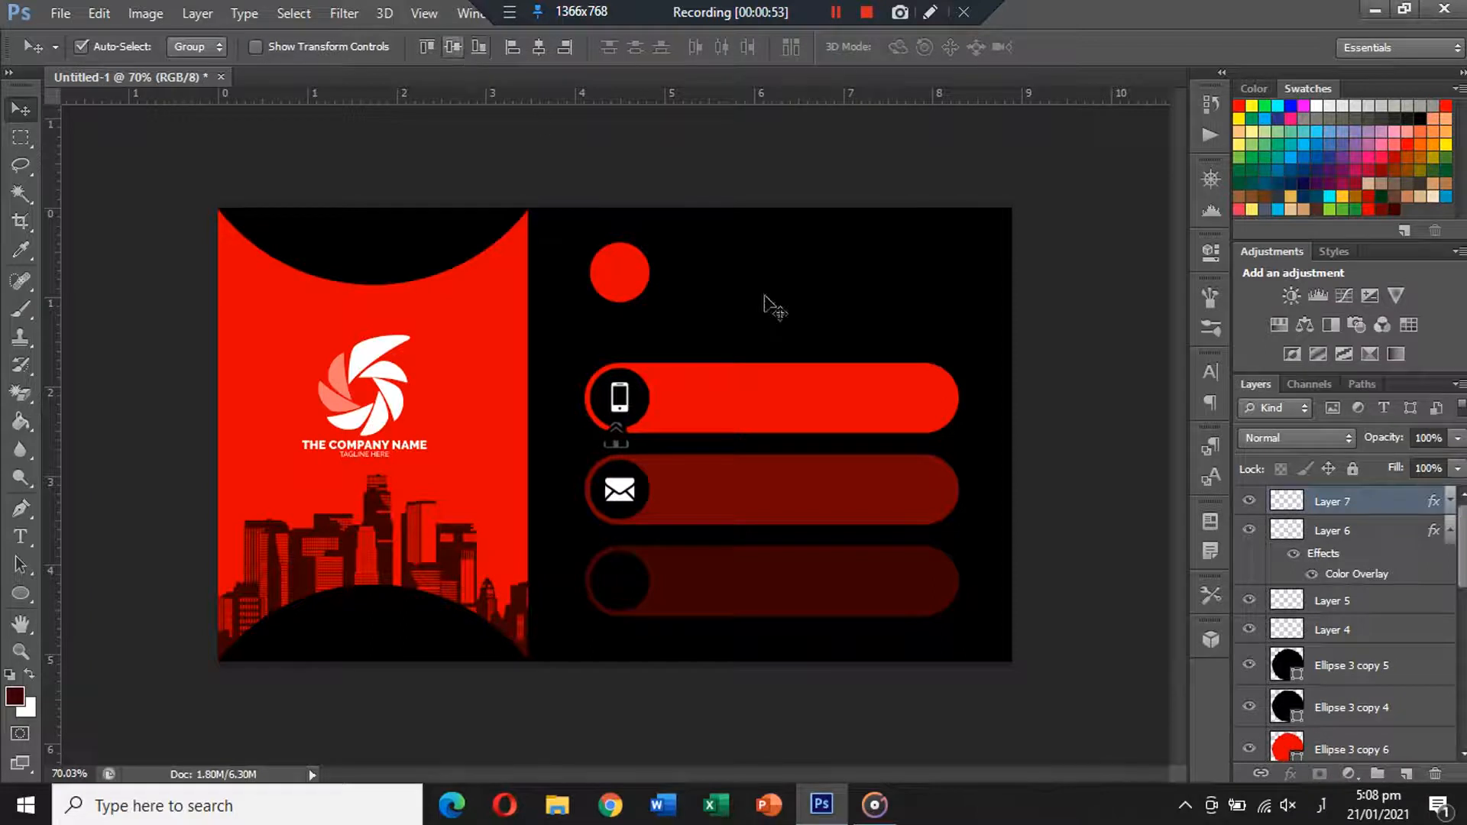
{"action": "left_click", "coordinate": [956, 429]}
{"action": "left_click", "coordinate": [1448, 523]}
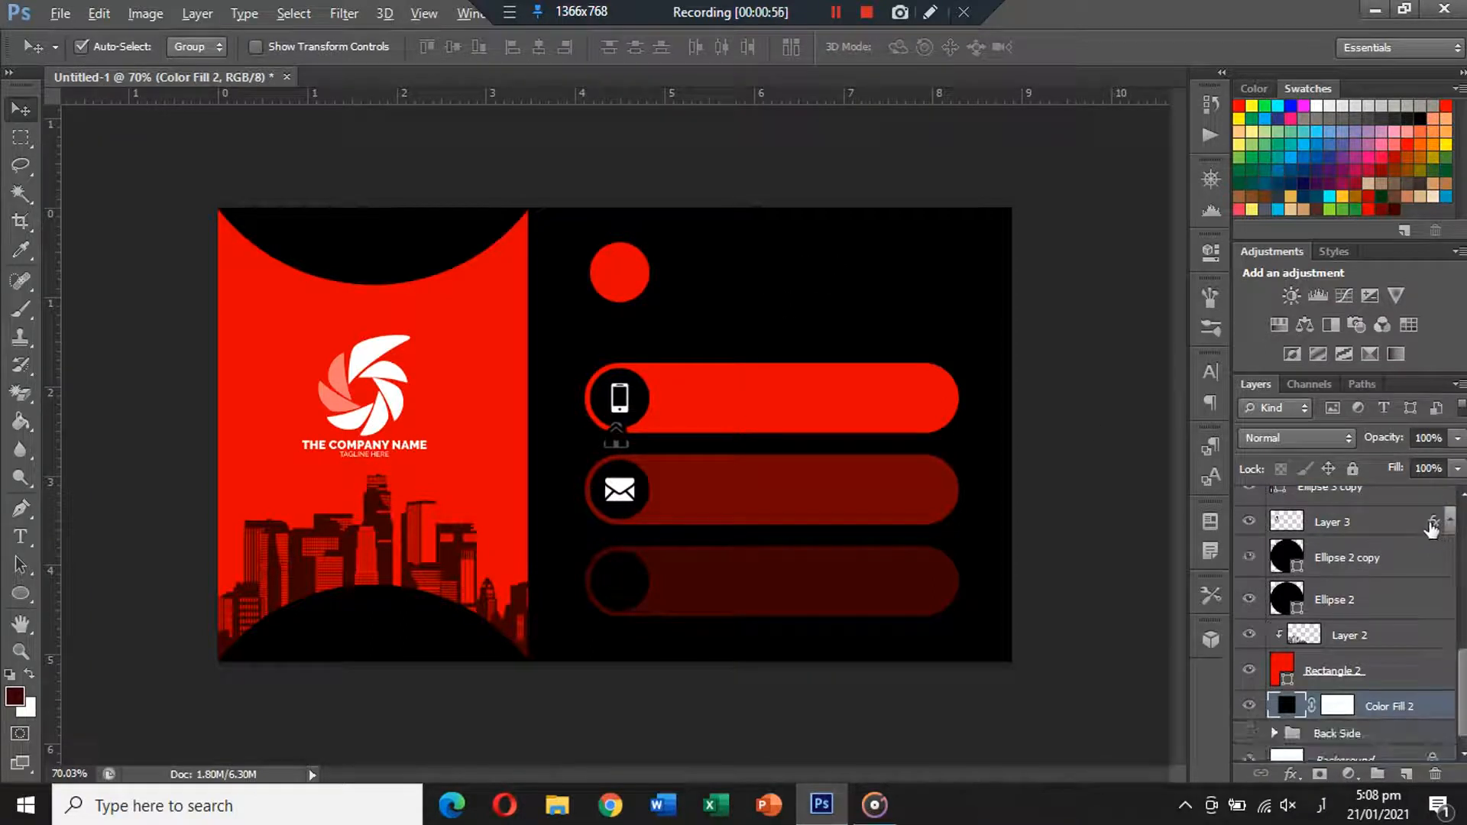
Copy the white overlay to the house icon and centre it in the bottom bar's circle.
{"action": "scroll", "coordinate": [1430, 534], "scroll_direction": "up", "scroll_amount": 5}
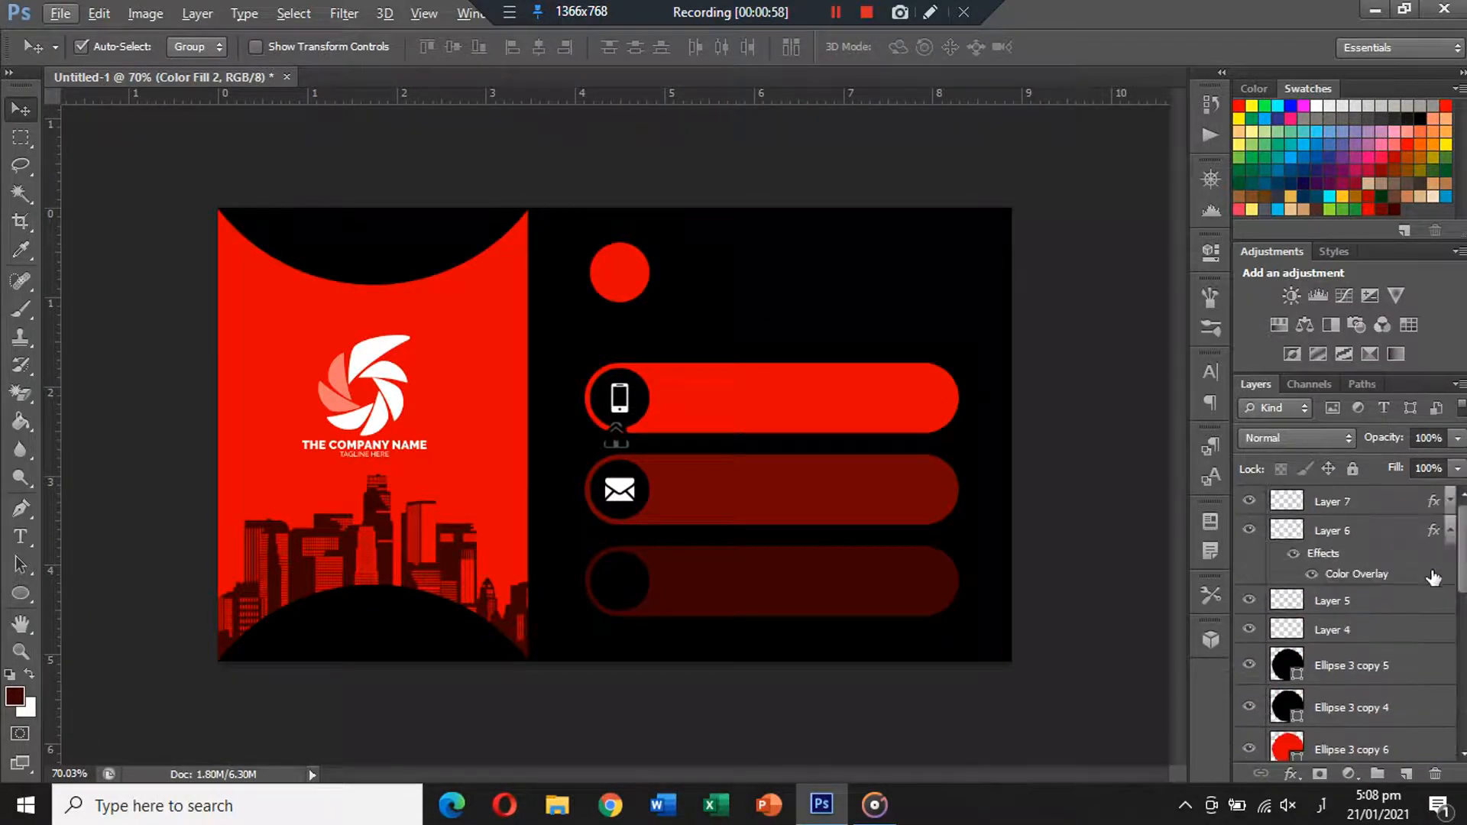
{"action": "left_click", "coordinate": [1448, 532]}
{"action": "left_click_drag", "start_coordinate": [1433, 531], "coordinate": [1430, 562]}
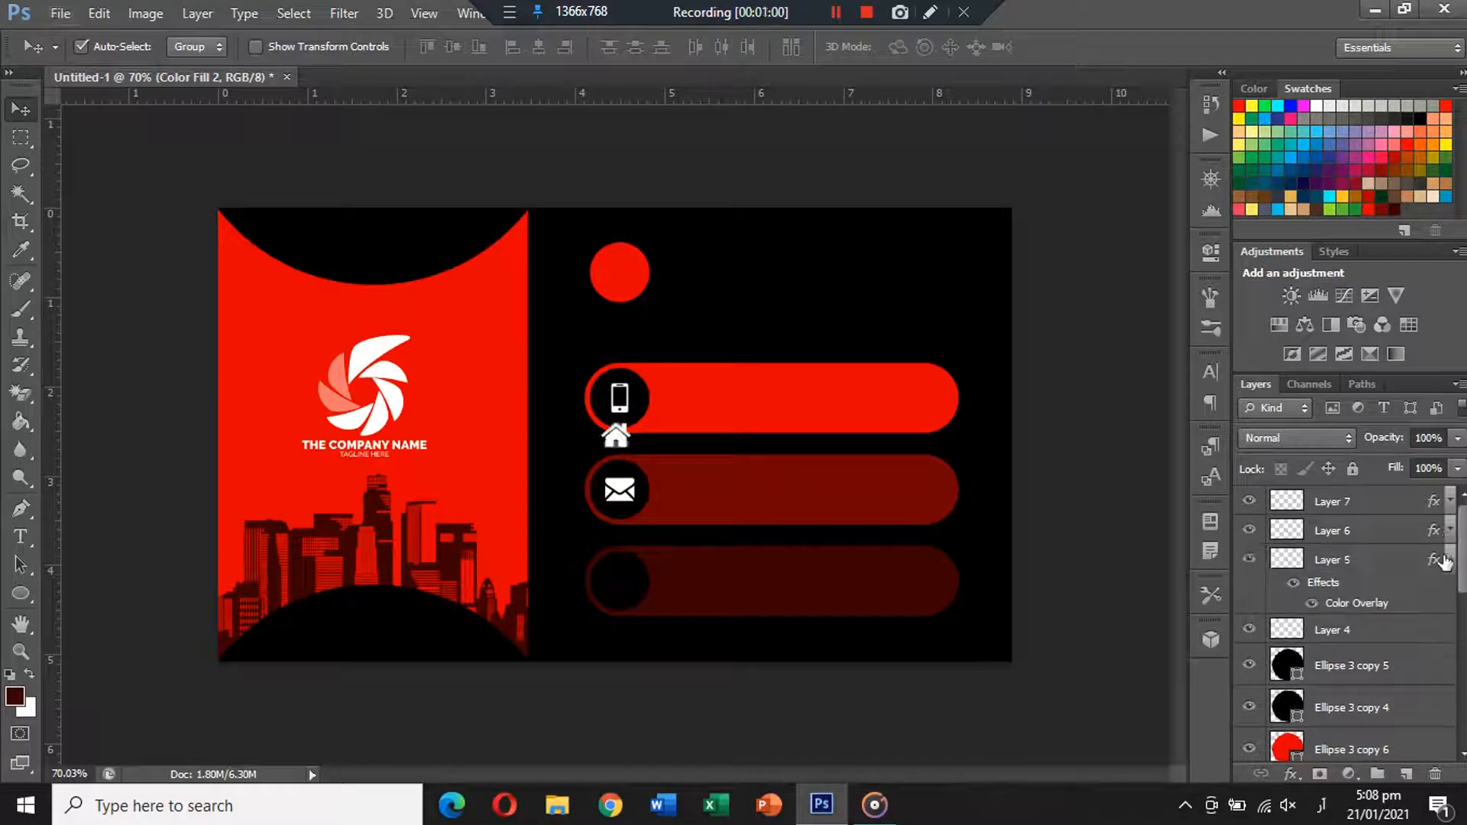
{"action": "left_click", "coordinate": [1448, 560]}
{"action": "left_click_drag", "start_coordinate": [634, 451], "coordinate": [634, 594]}
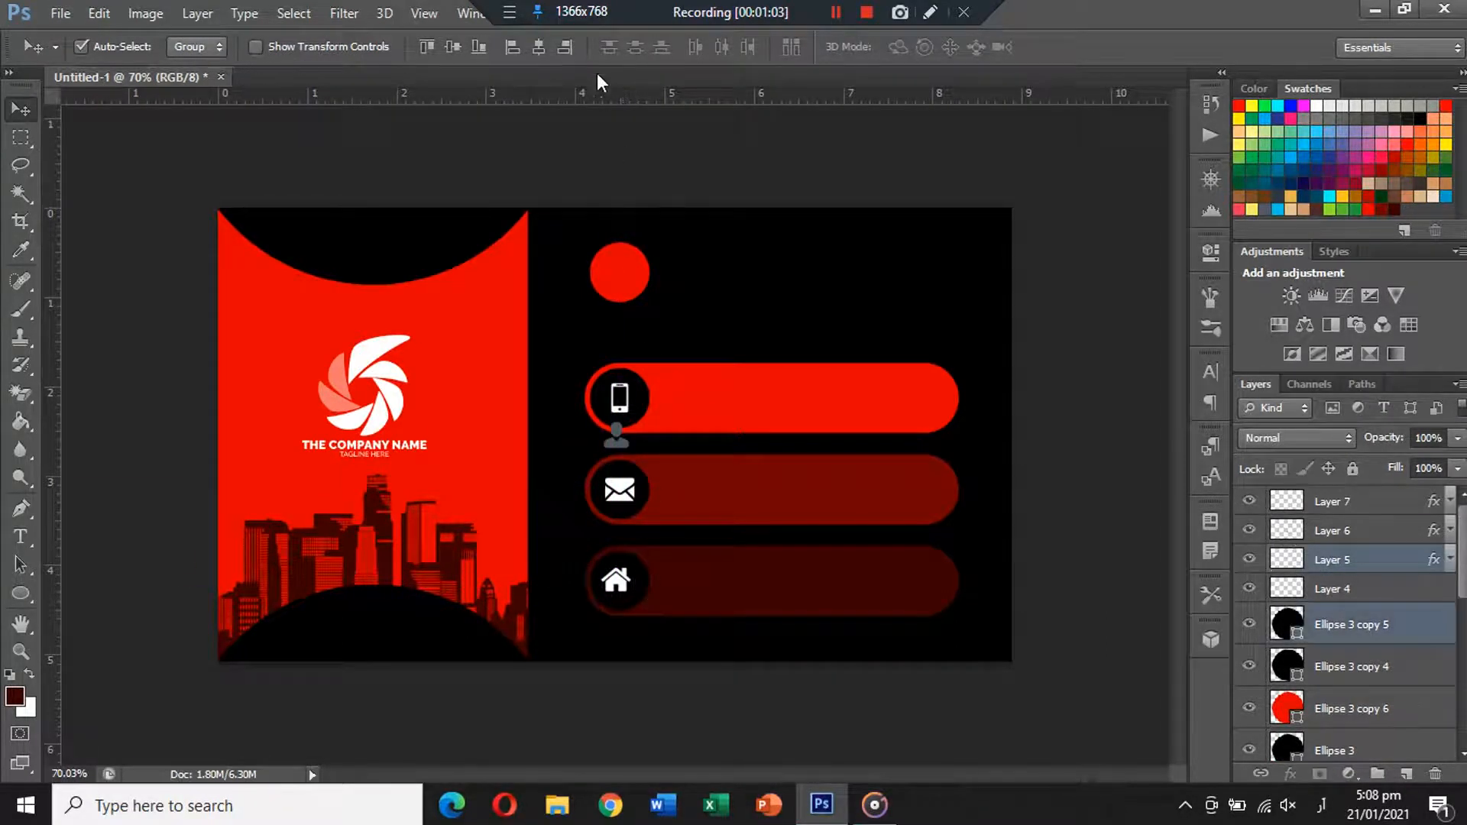
{"action": "left_click", "coordinate": [538, 49]}
{"action": "left_click", "coordinate": [456, 46]}
Move the person icon into the top red circle and change its overlay colour to black #000000.
{"action": "left_click_drag", "start_coordinate": [1434, 562], "coordinate": [1433, 589]}
{"action": "left_click_drag", "start_coordinate": [615, 434], "coordinate": [621, 273]}
{"action": "left_click", "coordinate": [640, 277], "text": "shift"}
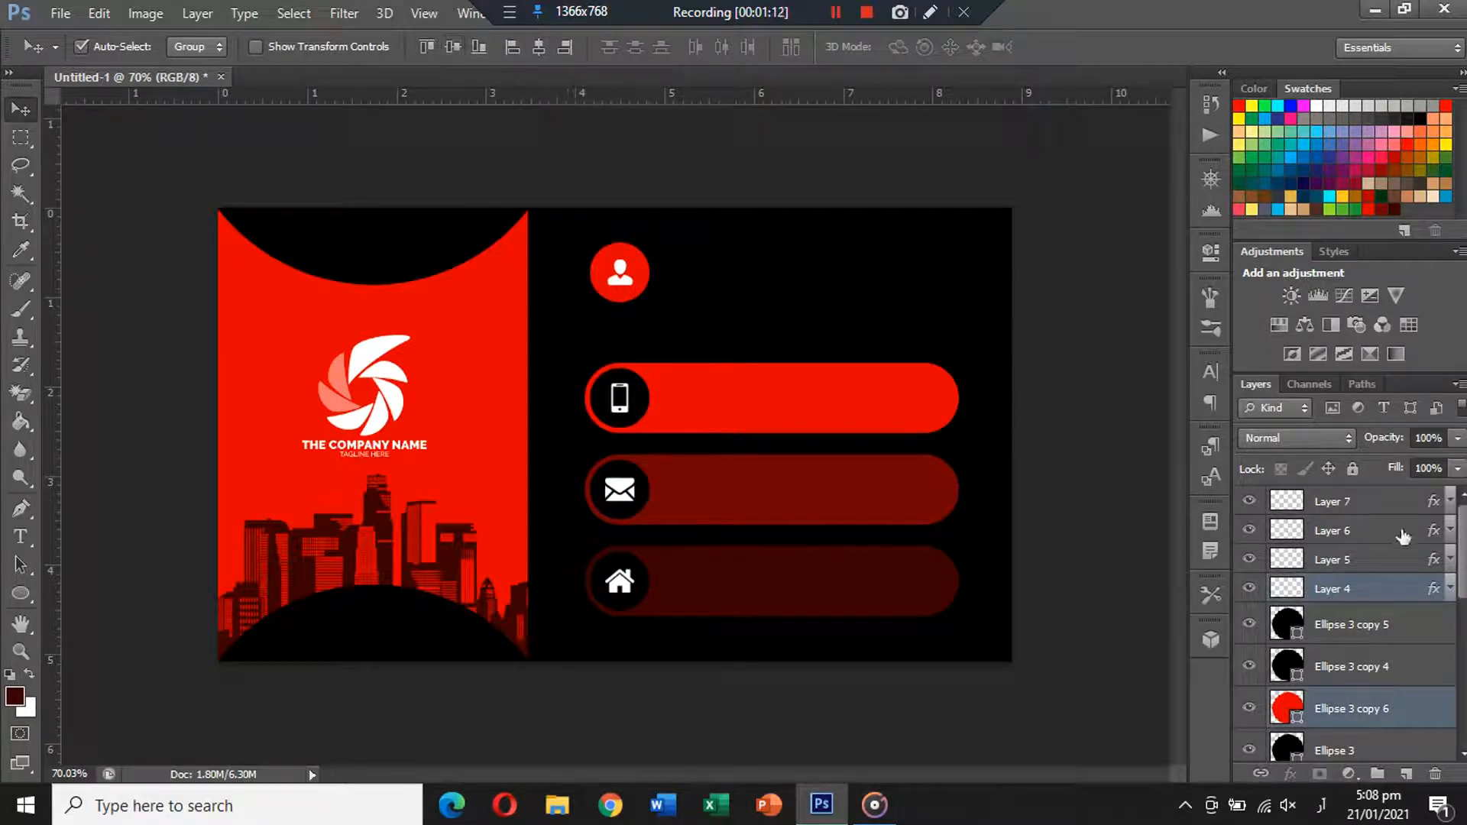
{"action": "left_click", "coordinate": [1436, 589]}
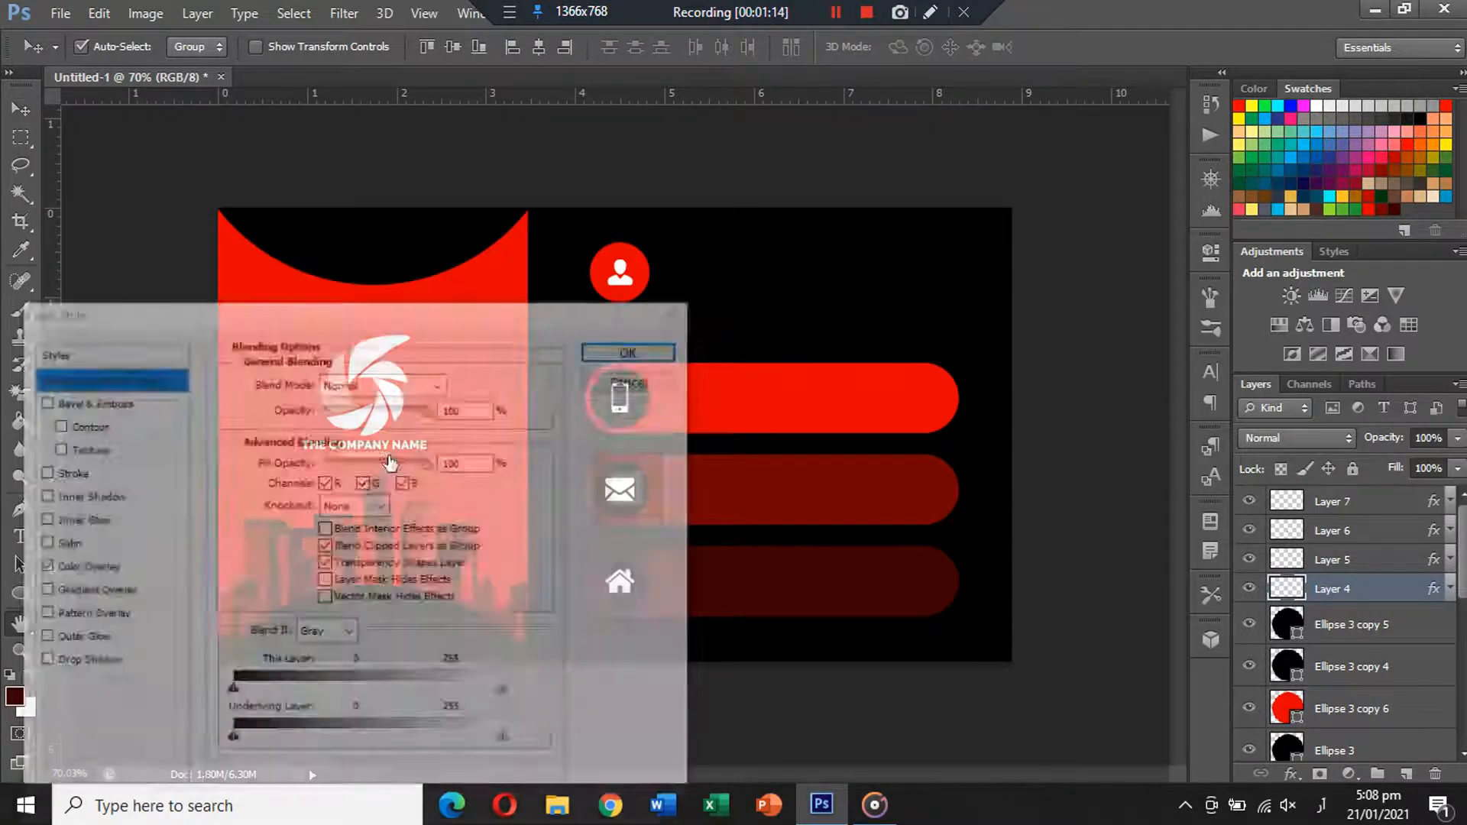
{"action": "left_click", "coordinate": [76, 567]}
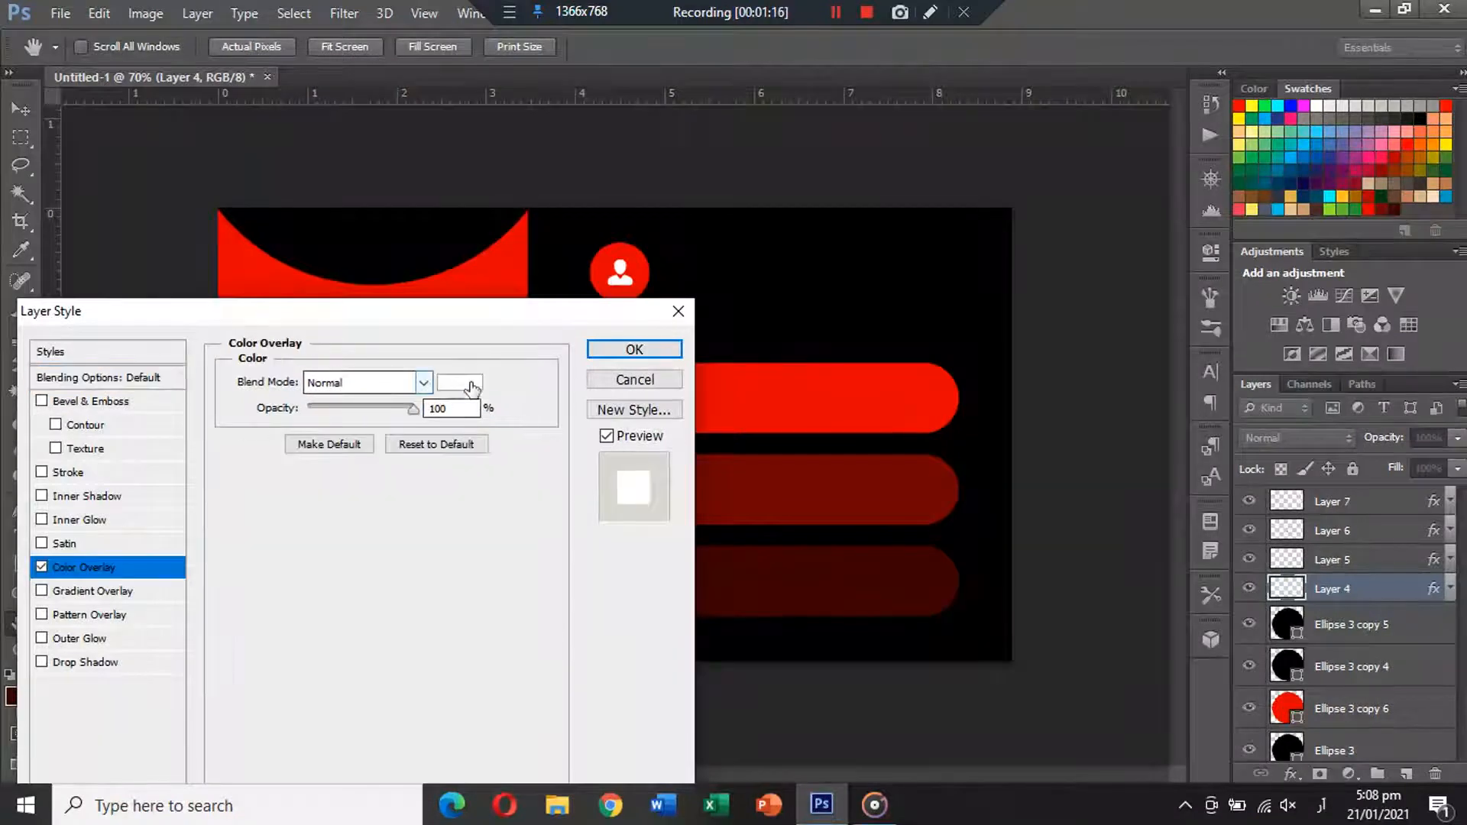
{"action": "left_click", "coordinate": [460, 382]}
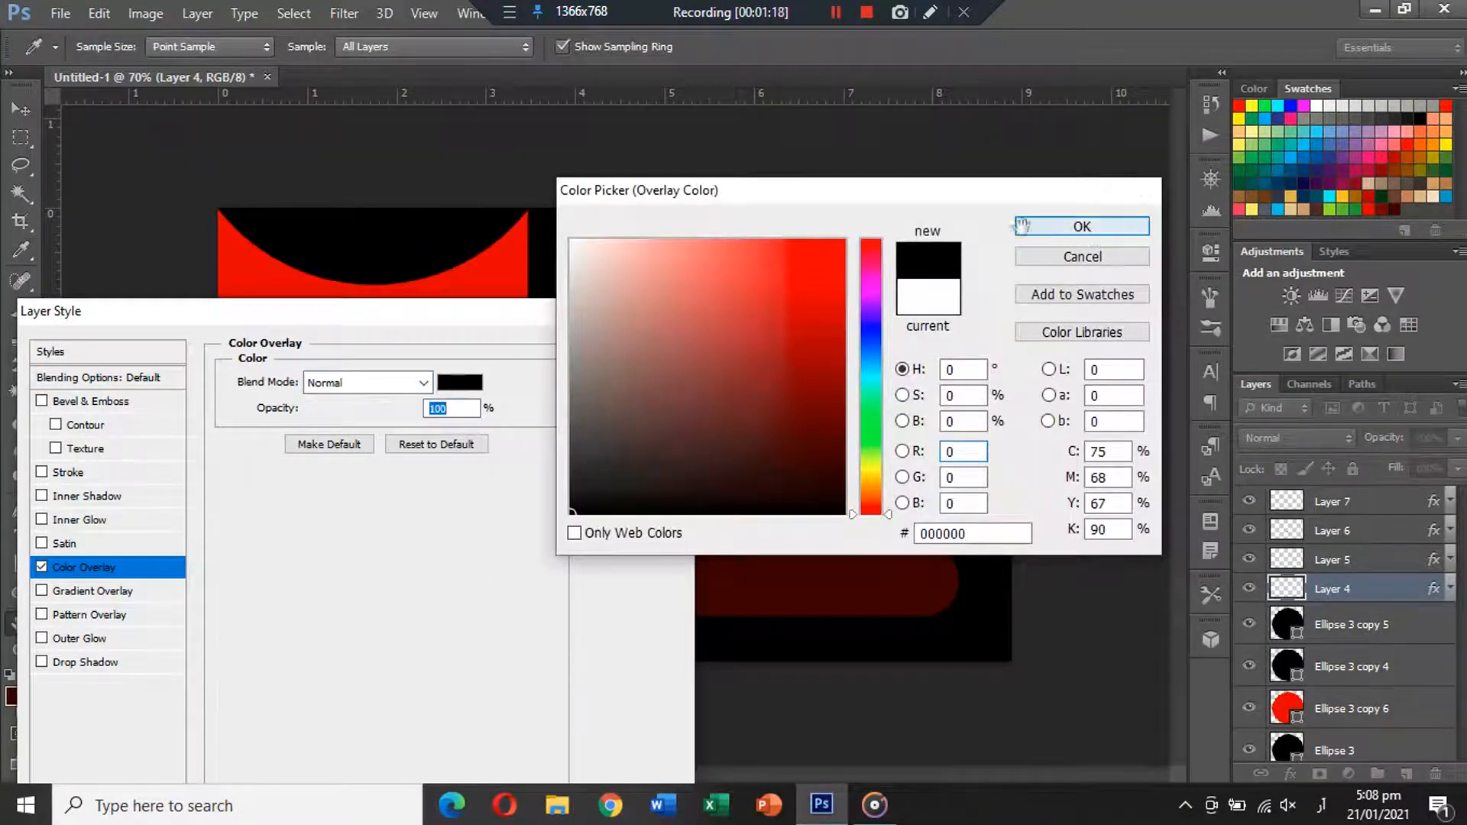
{"action": "left_click", "coordinate": [1094, 229]}
{"action": "key", "text": "Return"}
{"action": "left_click", "coordinate": [729, 177]}
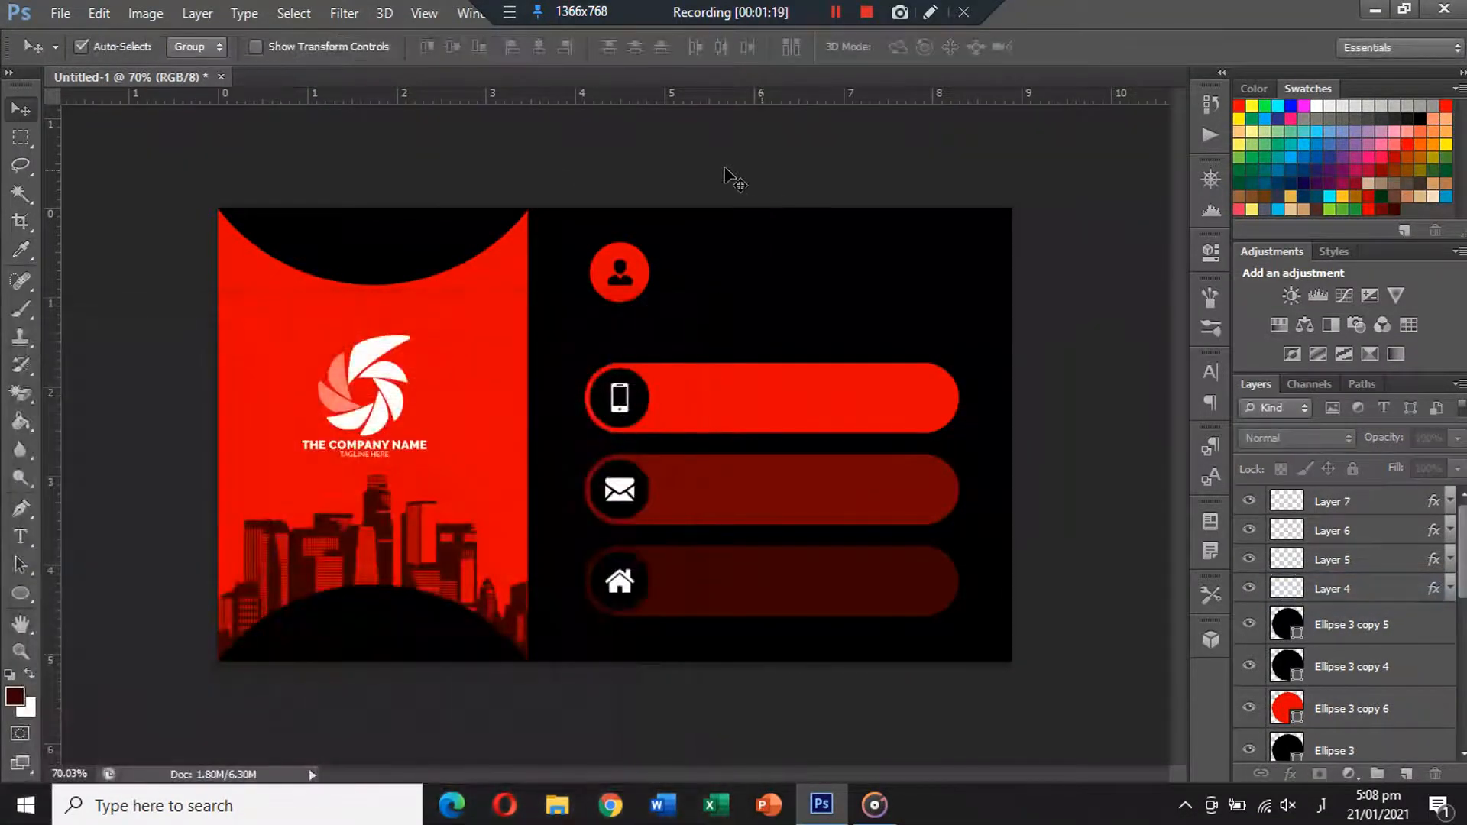
Type the name line 'MR. PERSON NAME' beside the person circle.
{"action": "left_click", "coordinate": [21, 536]}
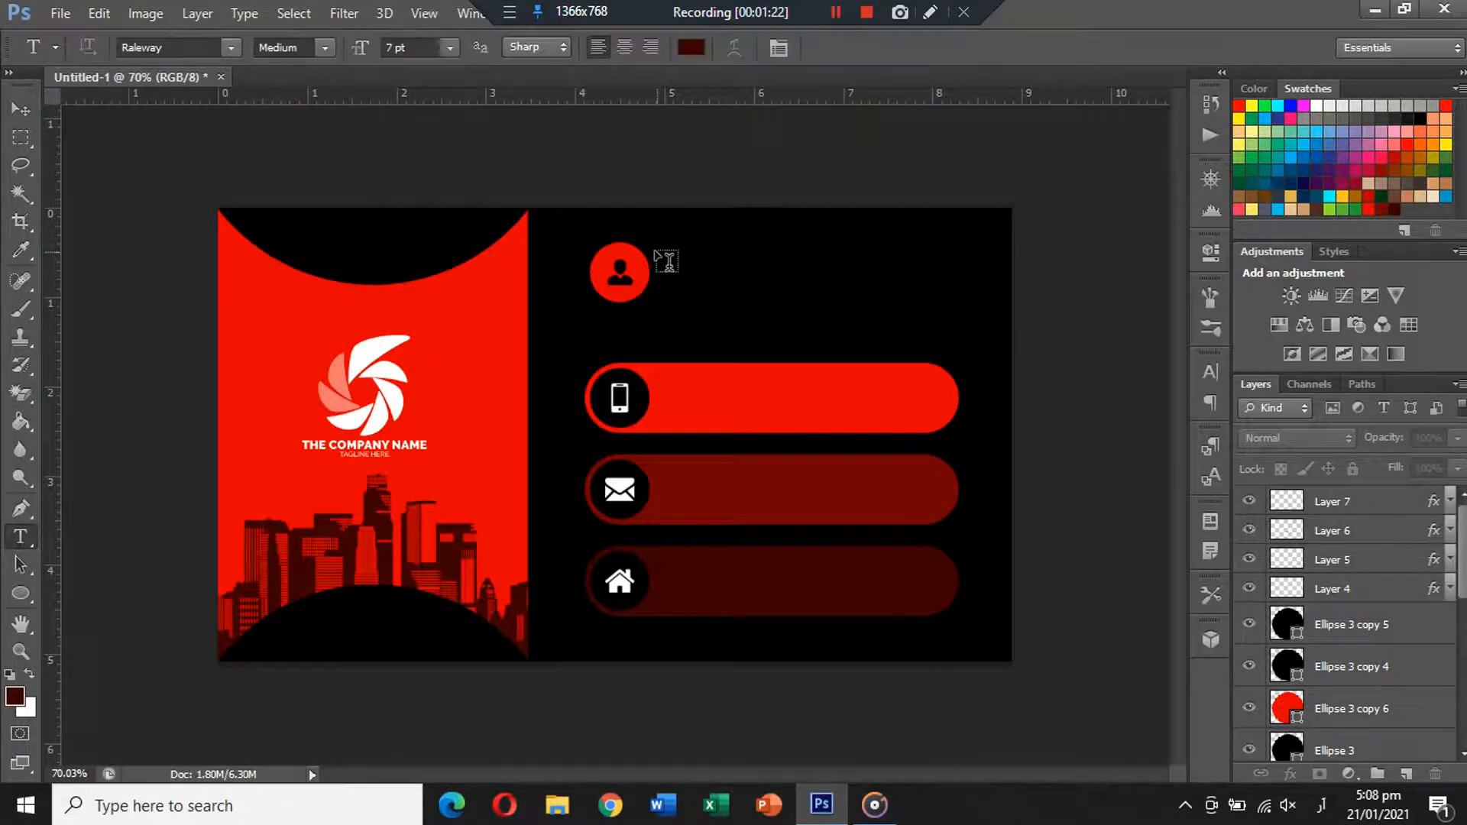
{"action": "left_click", "coordinate": [677, 262]}
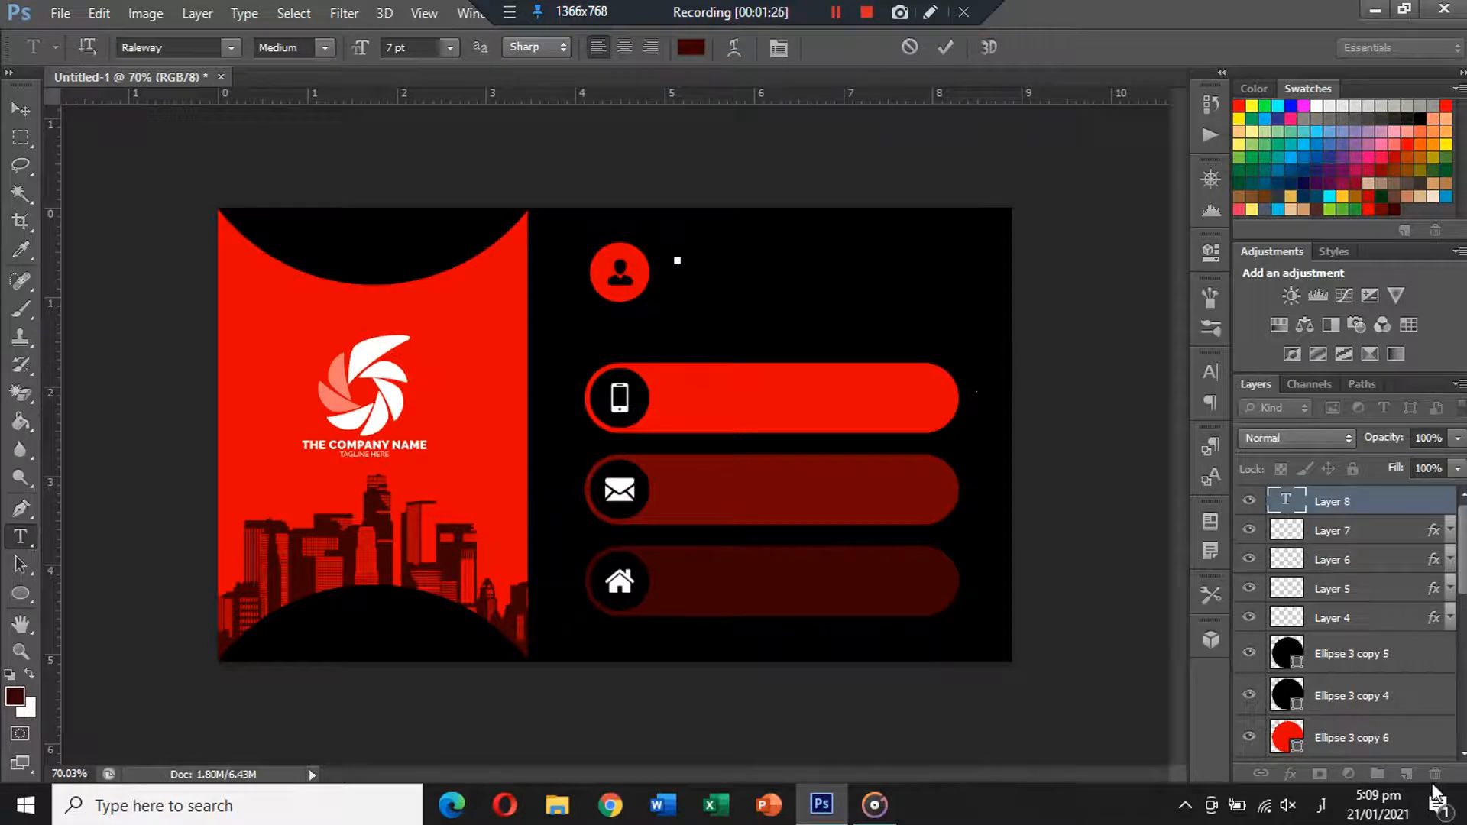
{"action": "left_click", "coordinate": [1323, 808]}
{"action": "left_click", "coordinate": [1288, 705]}
{"action": "type", "text": "MR PERR"}
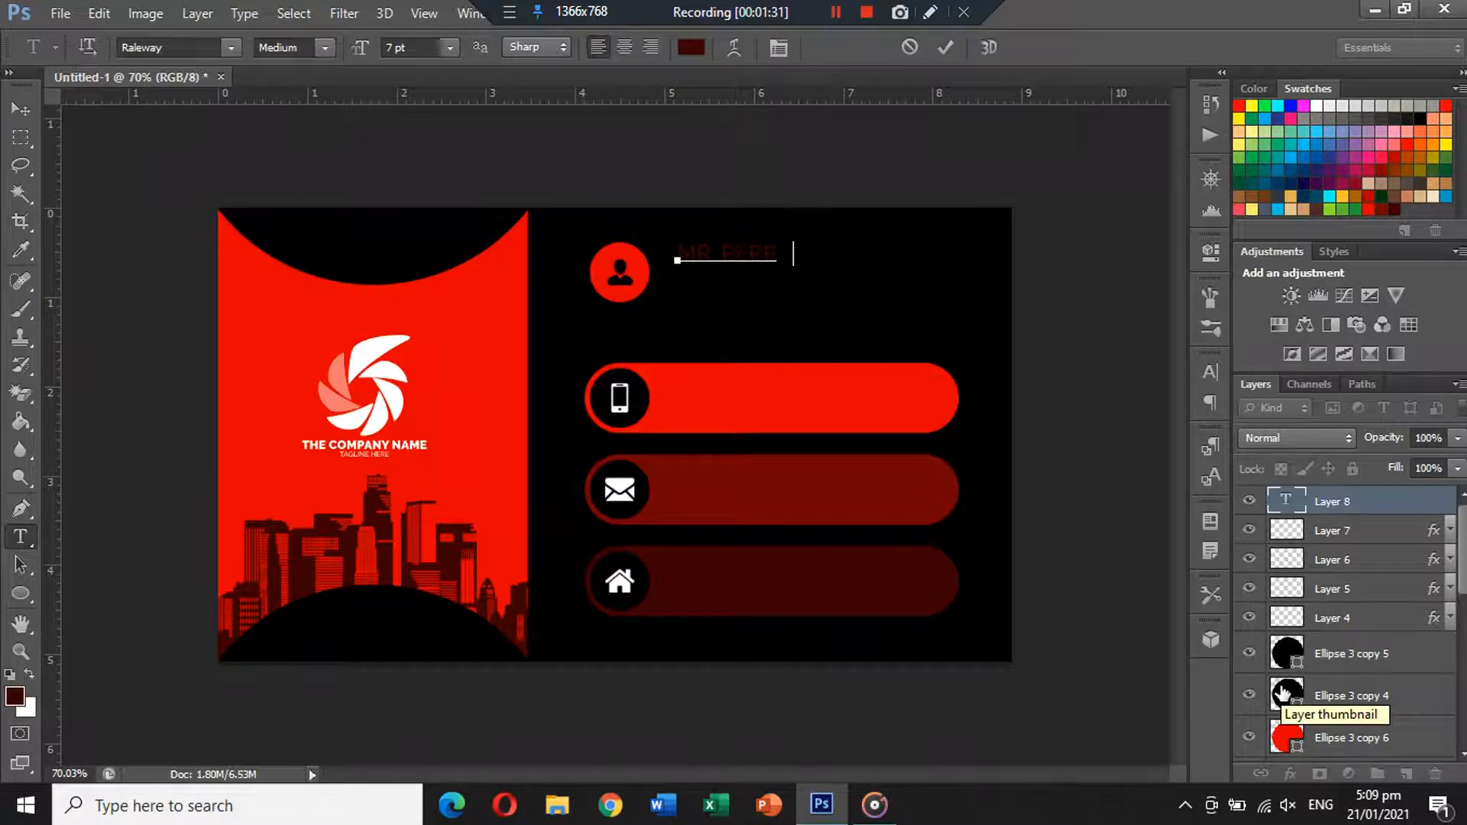
{"action": "type", "text": ". PERSON NA"}
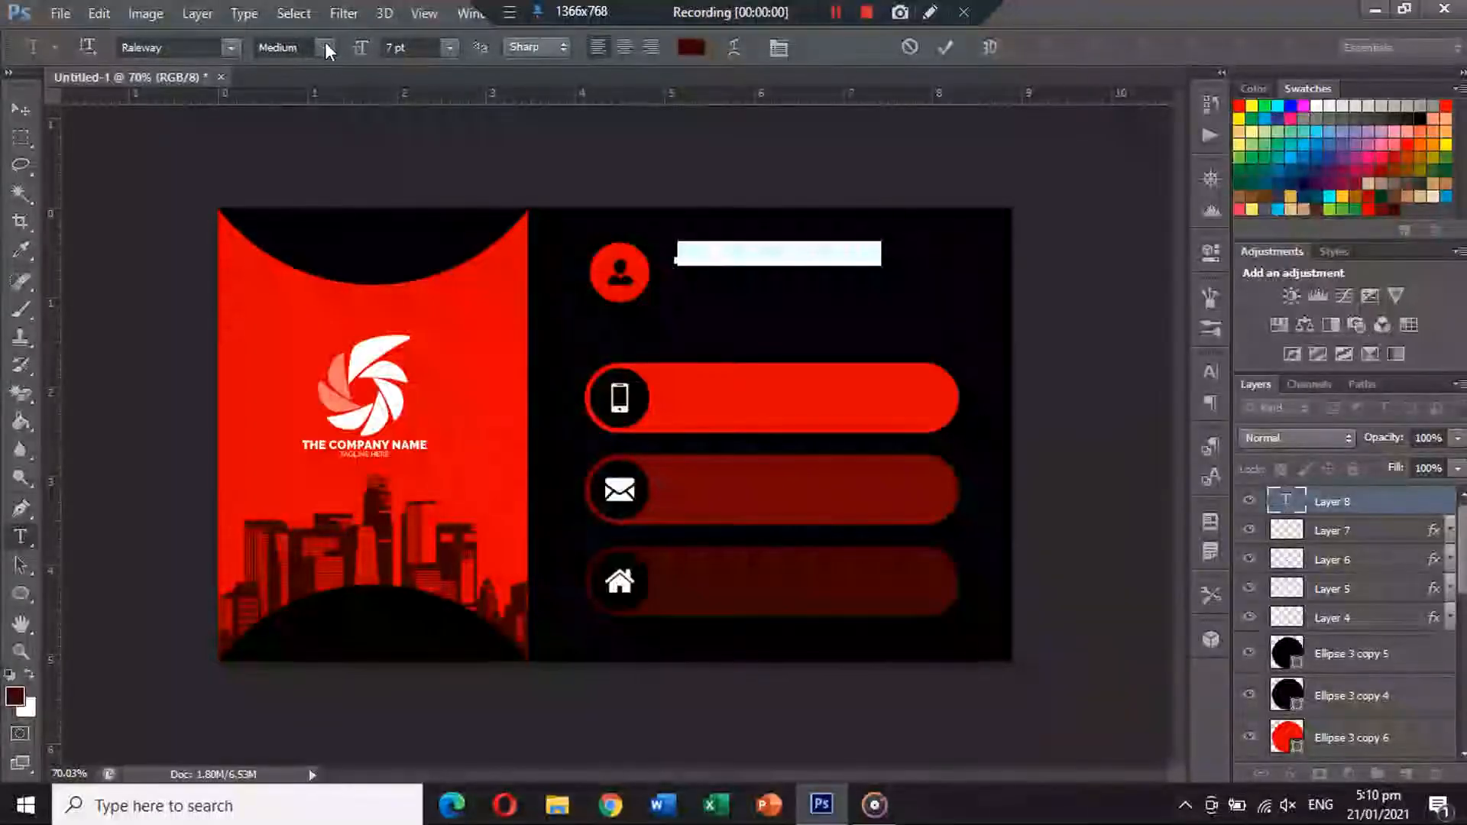
Make the name Black weight, 10 pt, white, and move it beside the person icon.
{"action": "left_click", "coordinate": [324, 47]}
{"action": "left_click", "coordinate": [329, 304]}
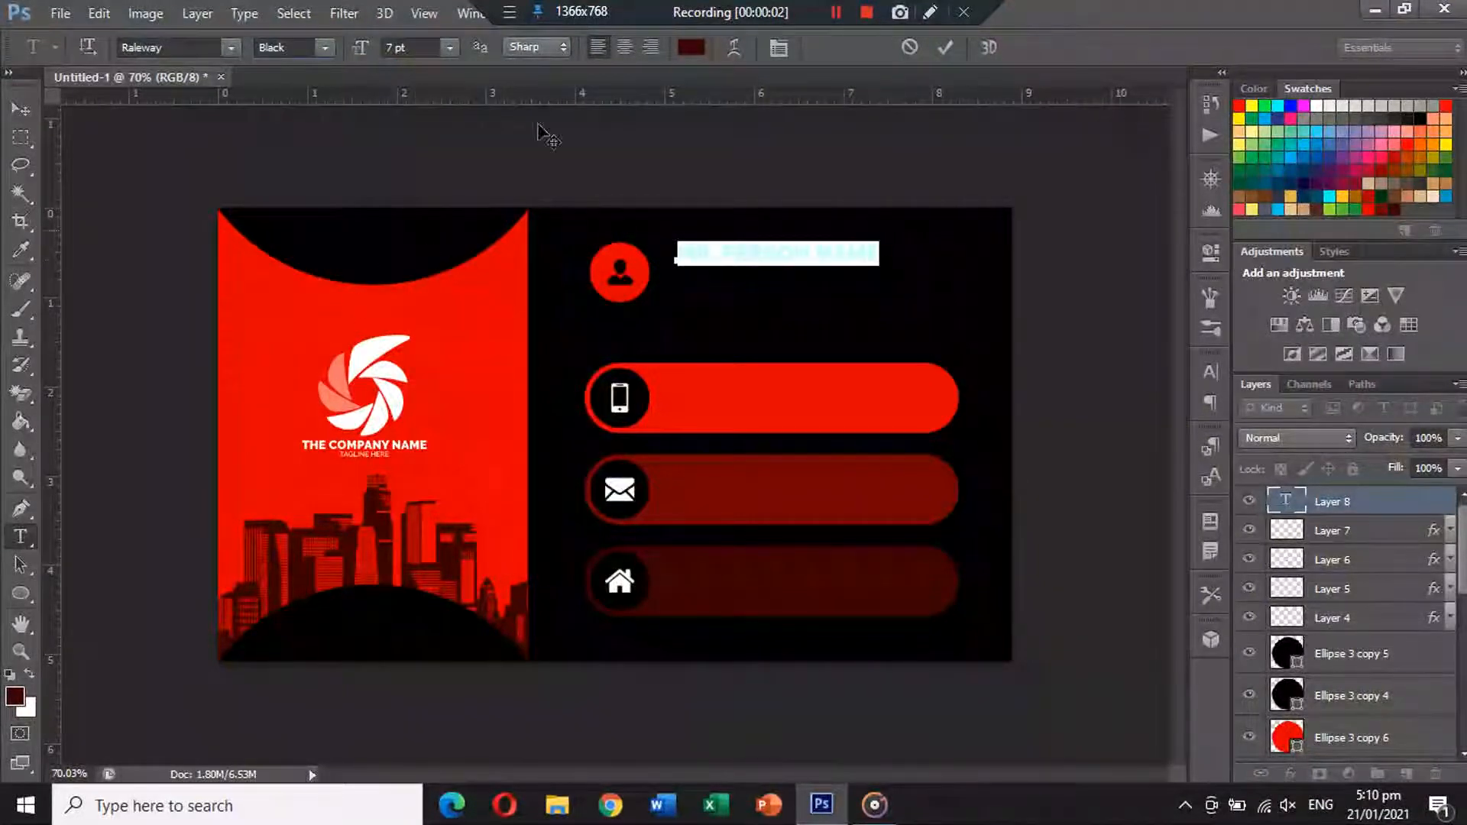
{"action": "left_click", "coordinate": [449, 48]}
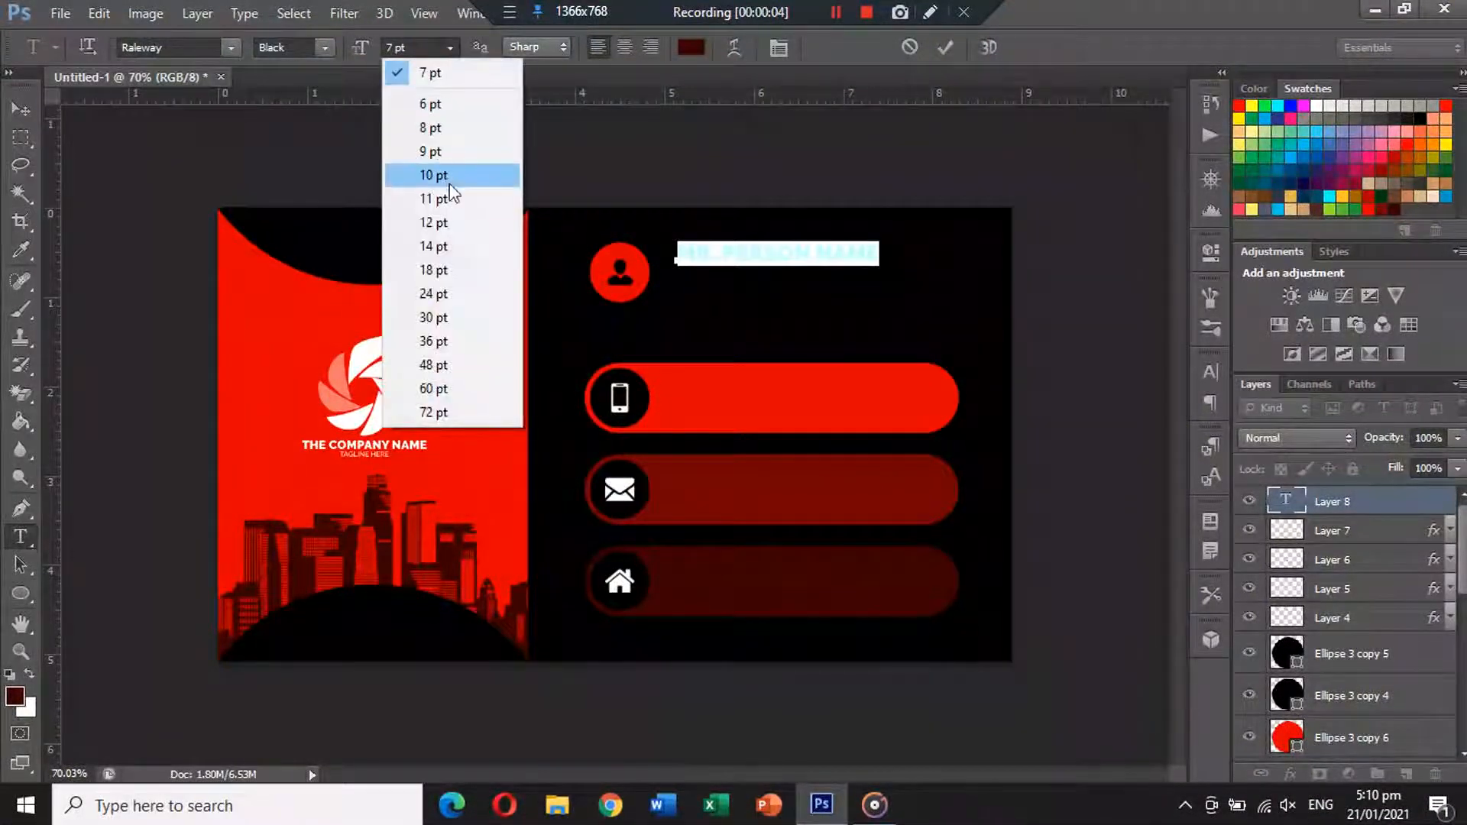
{"action": "left_click", "coordinate": [451, 186]}
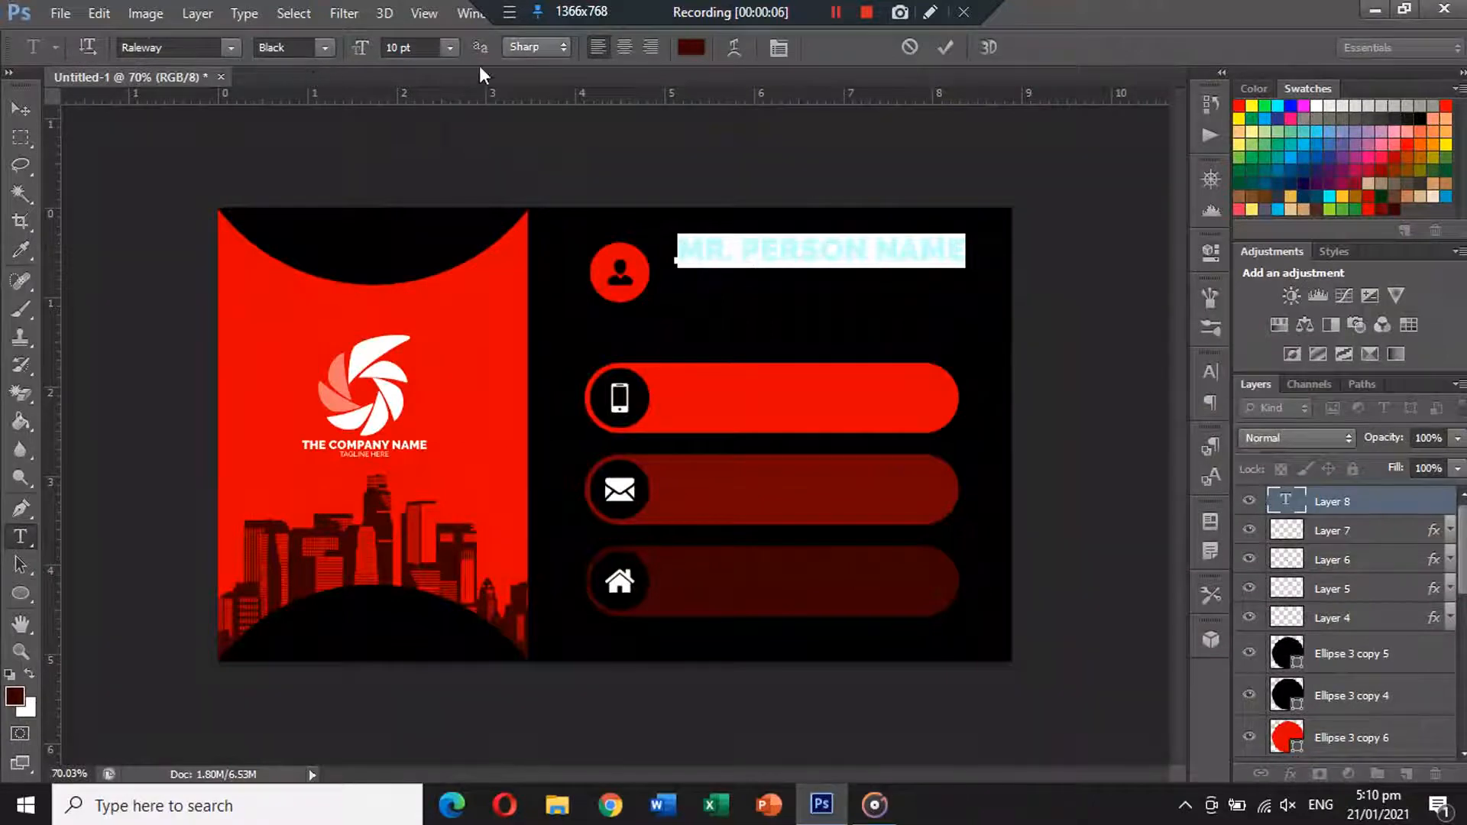
{"action": "left_click", "coordinate": [692, 50]}
{"action": "left_click_drag", "start_coordinate": [596, 260], "coordinate": [331, 102]}
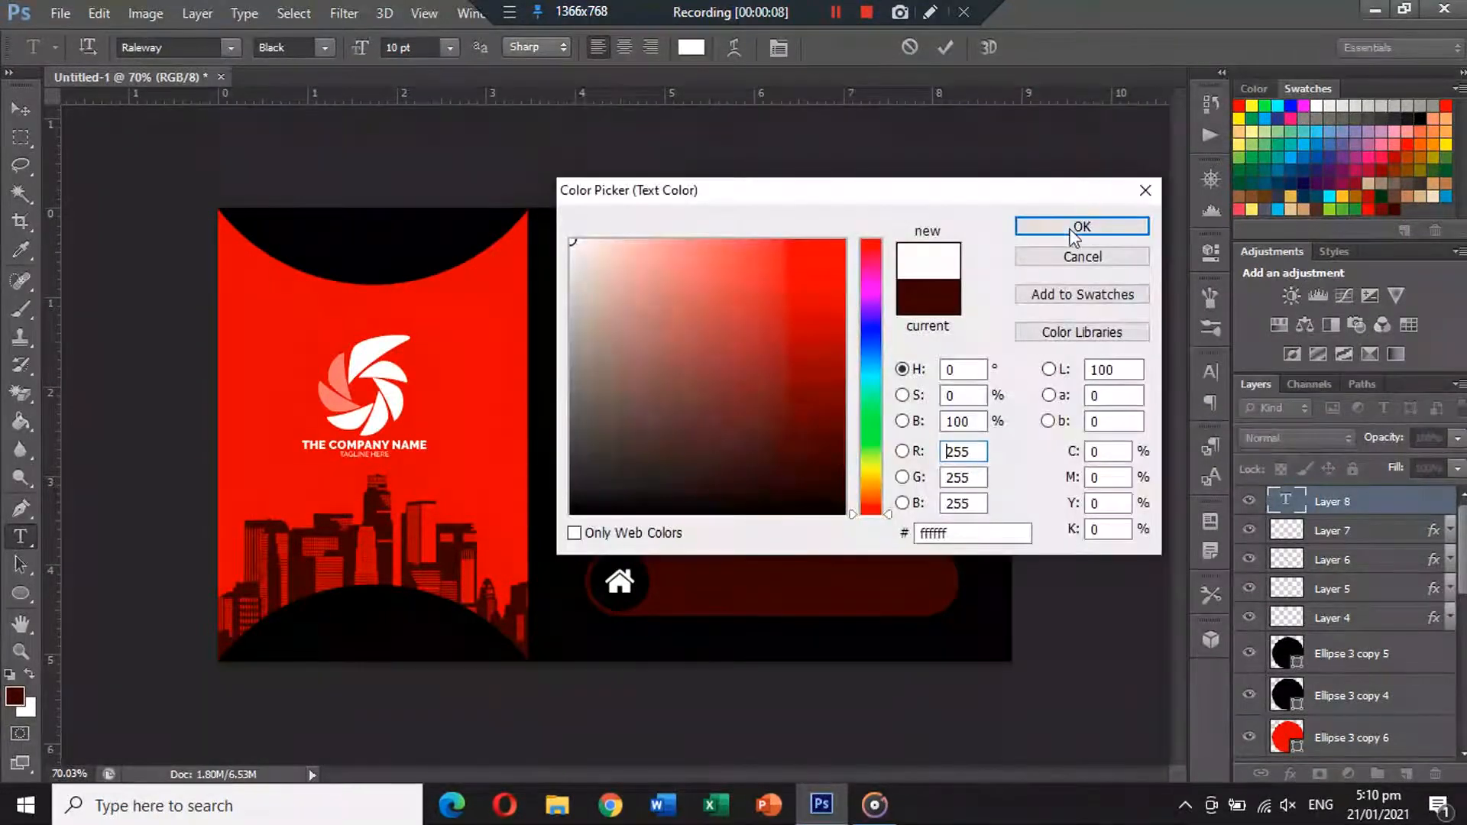
{"action": "left_click", "coordinate": [1080, 226]}
{"action": "left_click", "coordinate": [21, 109]}
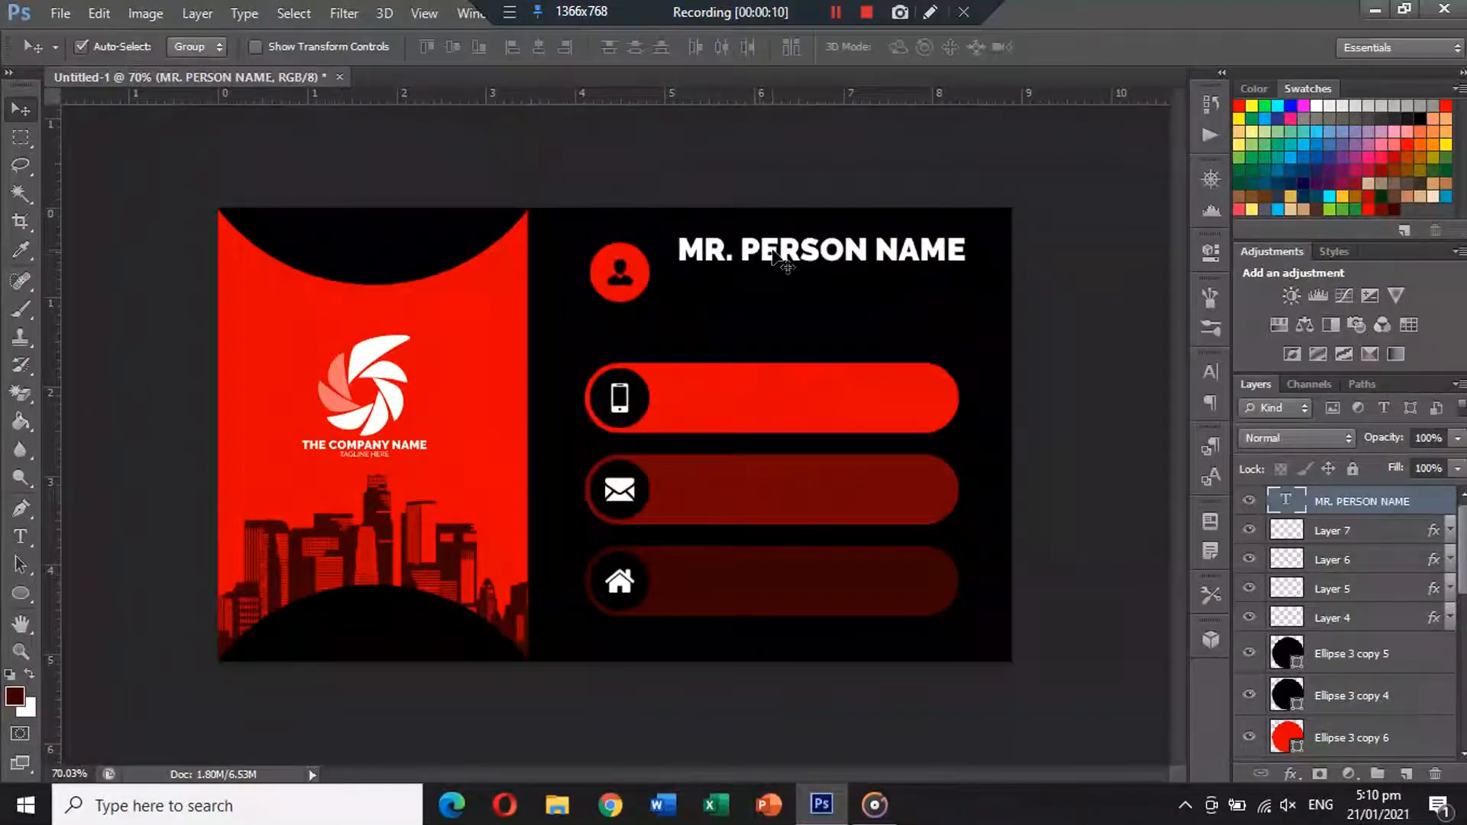
{"action": "left_click_drag", "start_coordinate": [773, 253], "coordinate": [753, 264]}
Duplicate the name line below itself and retype it as 'DESIGNATION HERE'.
{"action": "left_click_drag", "start_coordinate": [753, 264], "coordinate": [753, 291]}
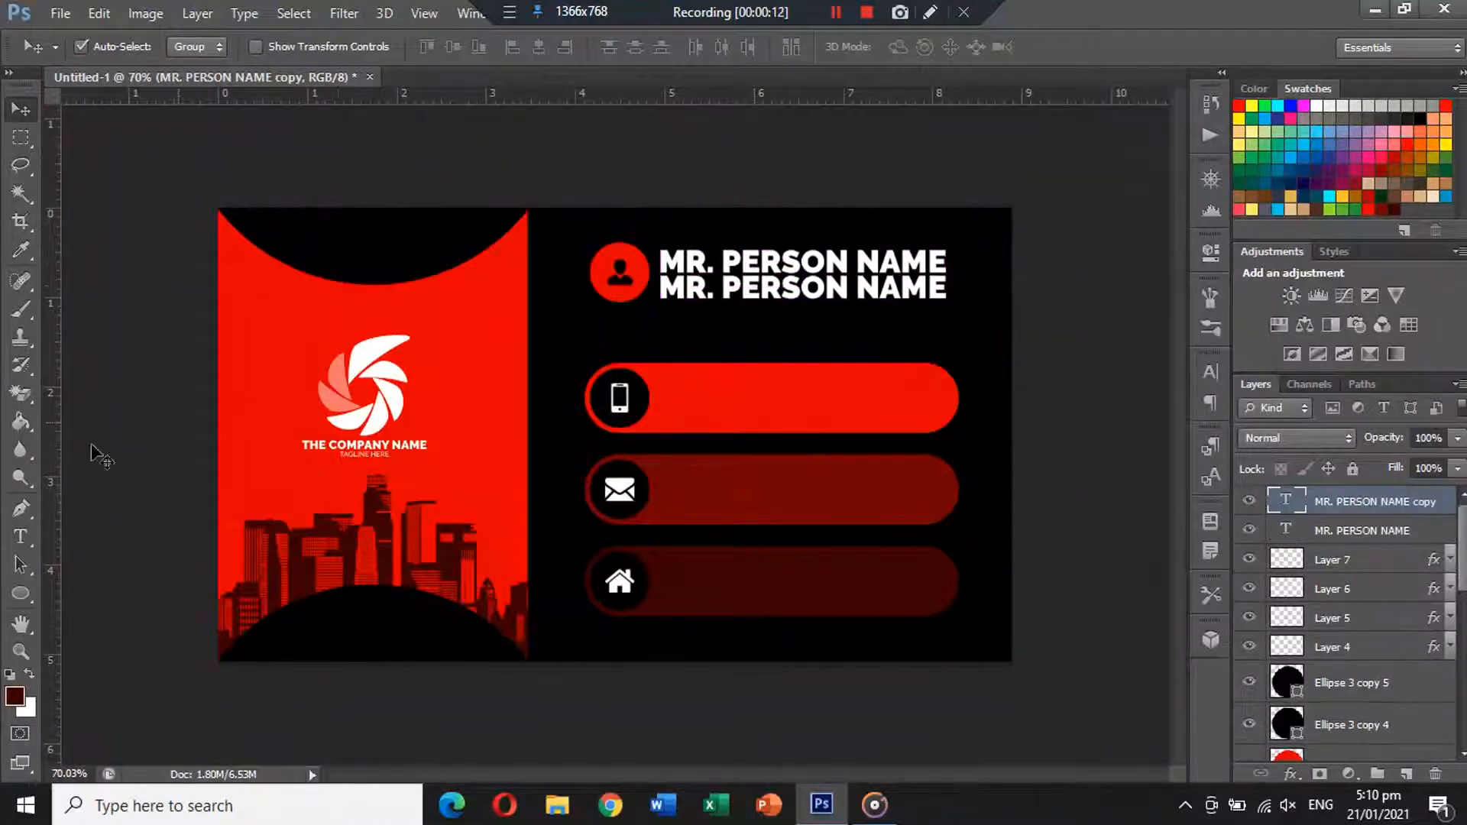
{"action": "left_click", "coordinate": [21, 535]}
{"action": "left_click", "coordinate": [764, 286]}
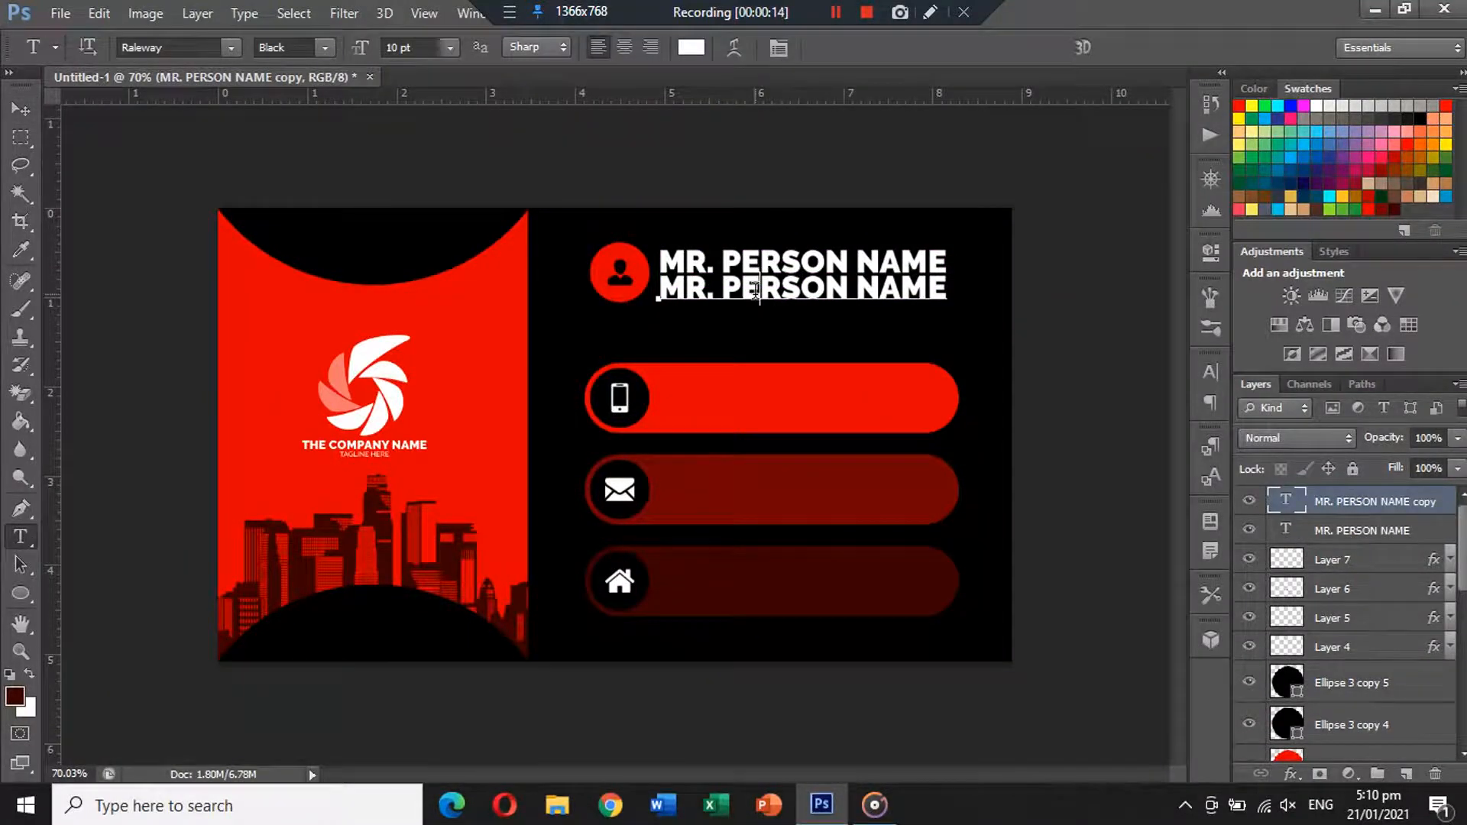
{"action": "key", "text": "ctrl+a"}
{"action": "type", "text": "DESIU"}
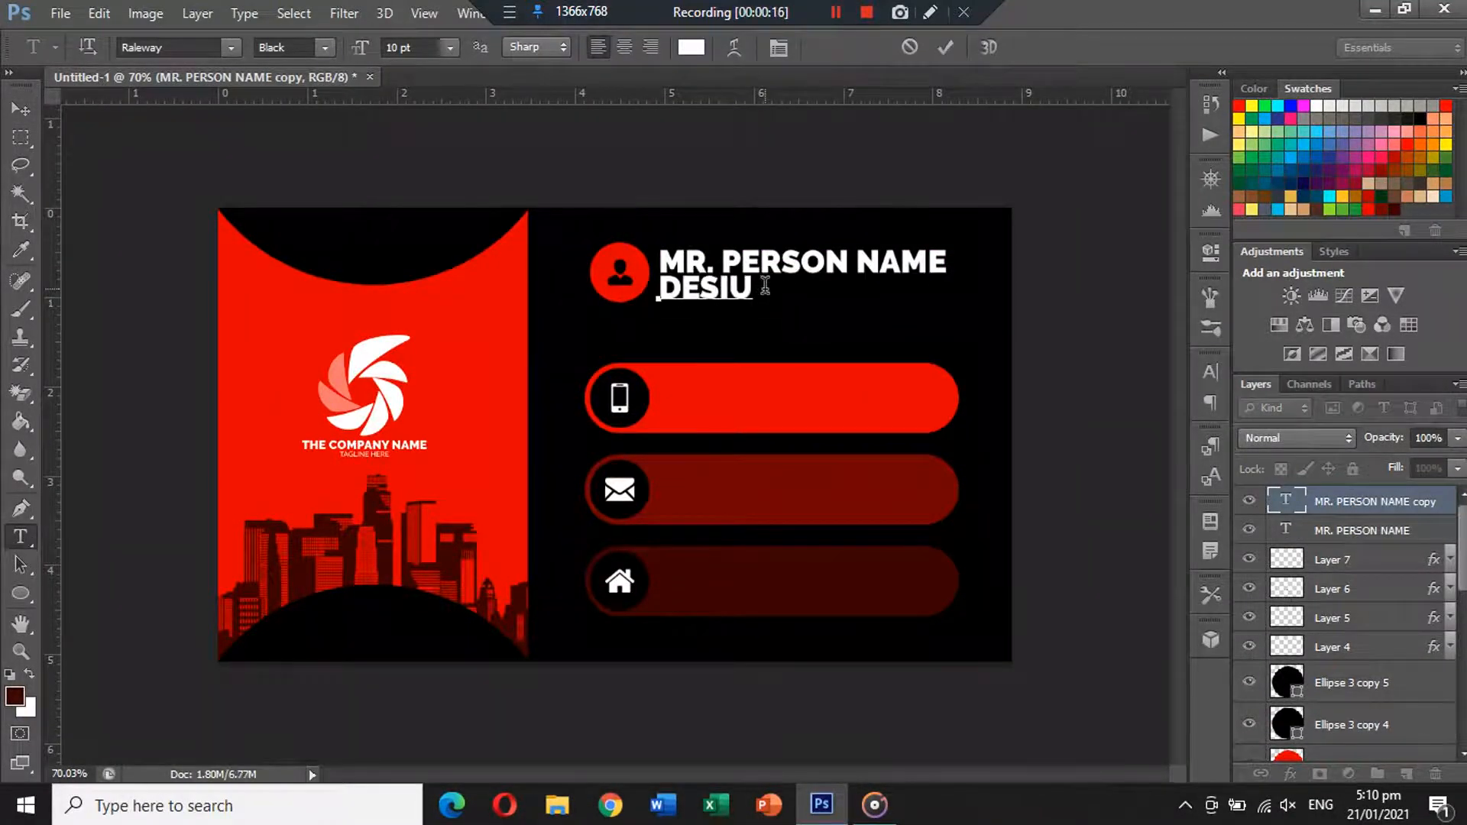
{"action": "key", "text": "BackSpace"}
{"action": "type", "text": "GNATION HERE"}
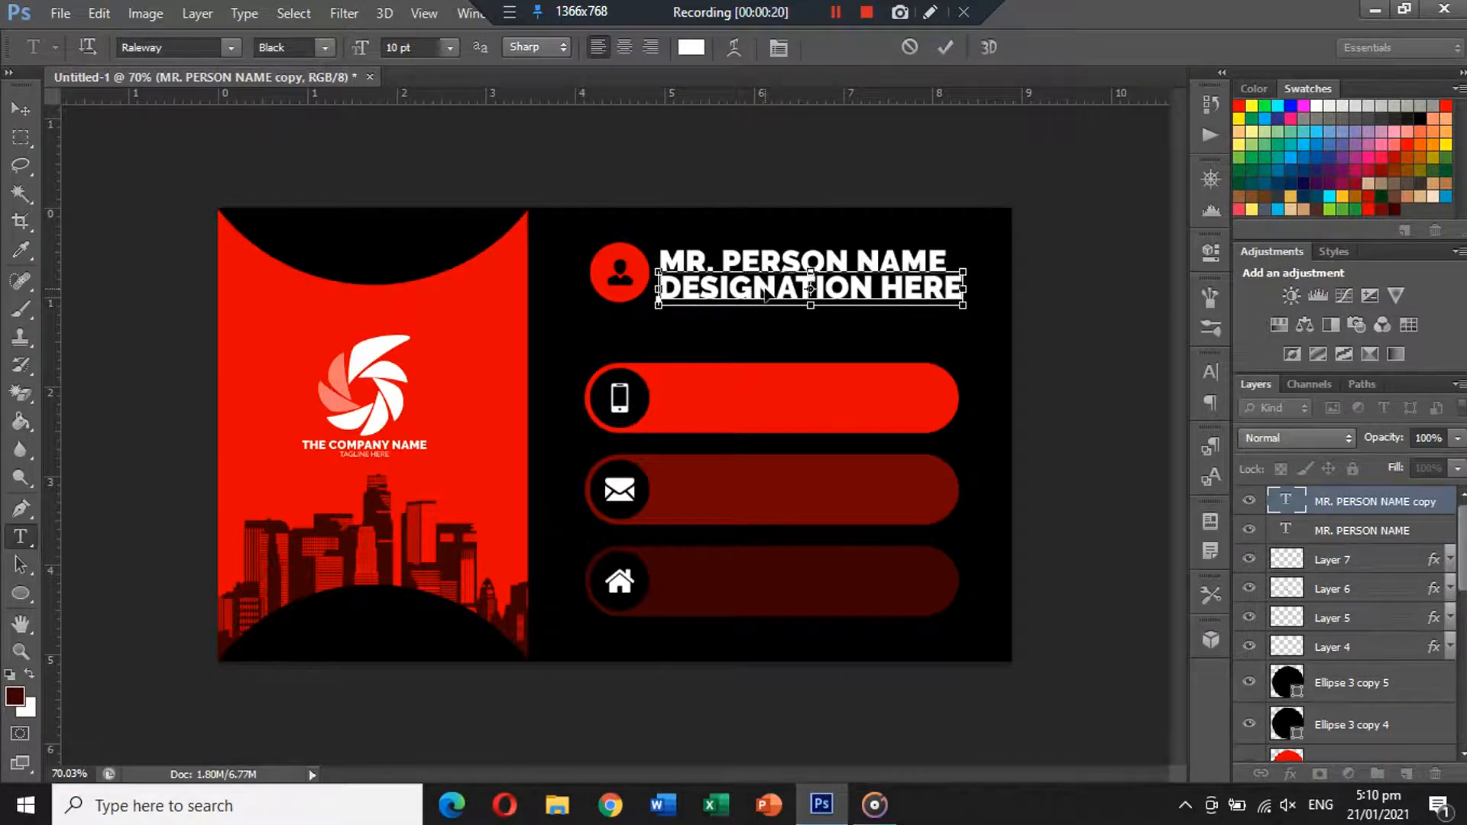
Set the DESIGNATION HERE line to 7 pt Medium weight.
{"action": "key", "text": "ctrl+a"}
{"action": "left_click", "coordinate": [399, 47]}
{"action": "double_click", "coordinate": [399, 48]}
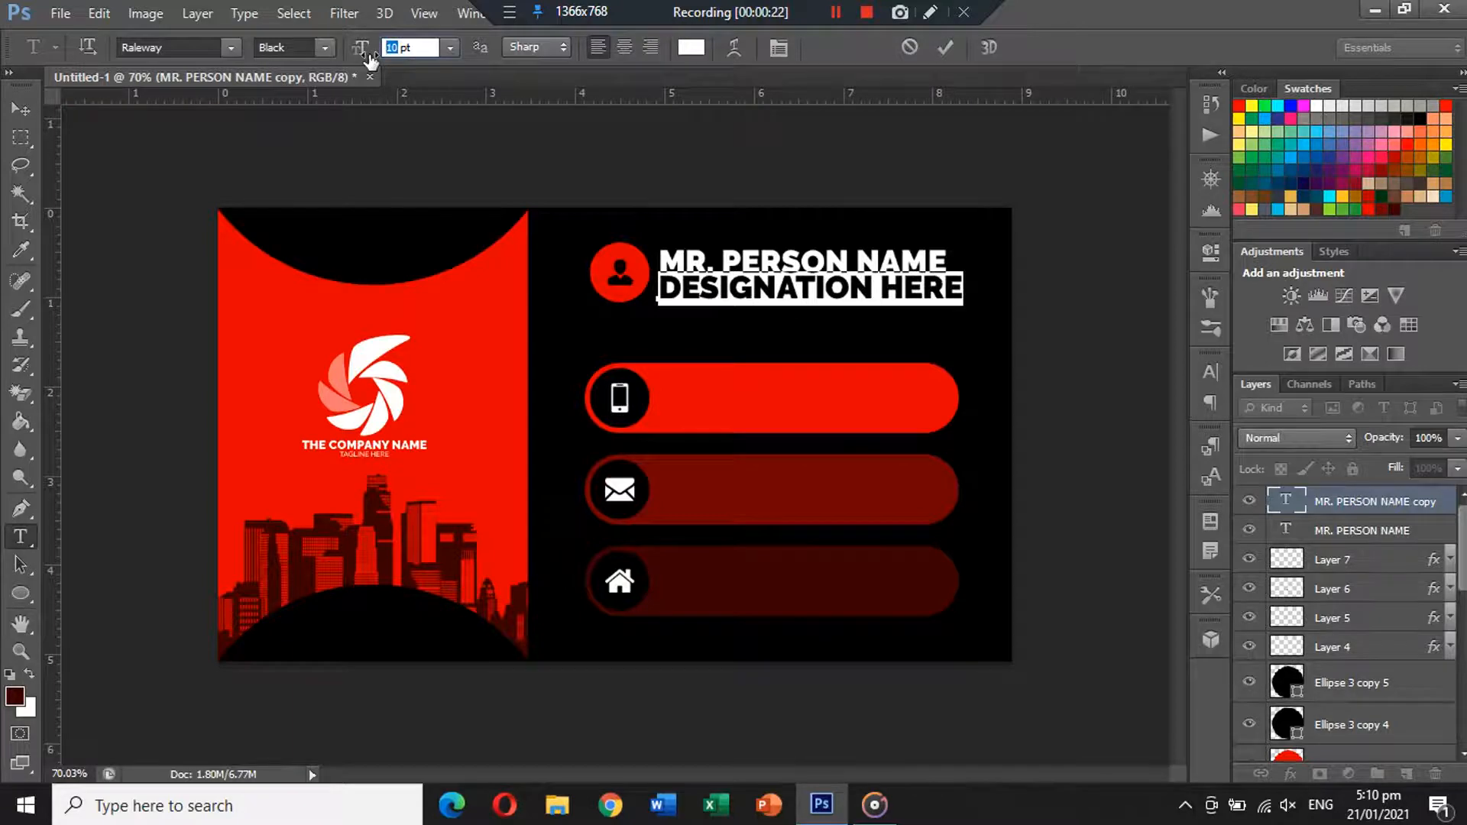
{"action": "type", "text": "7"}
{"action": "left_click", "coordinate": [322, 47]}
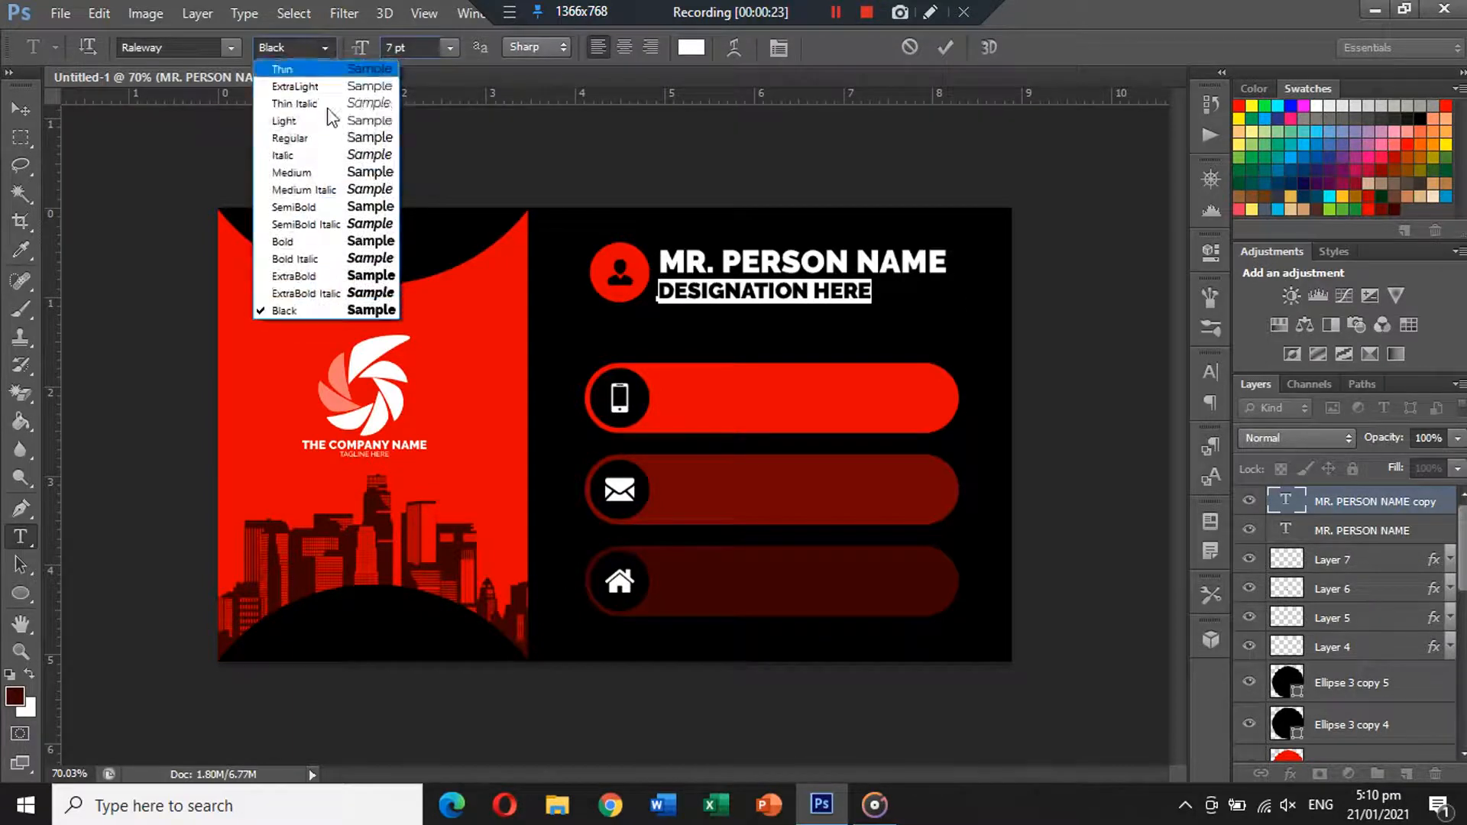
{"action": "left_click", "coordinate": [330, 174]}
Right-align DESIGNATION HERE under the name and shift both lines right together.
{"action": "left_click", "coordinate": [21, 108]}
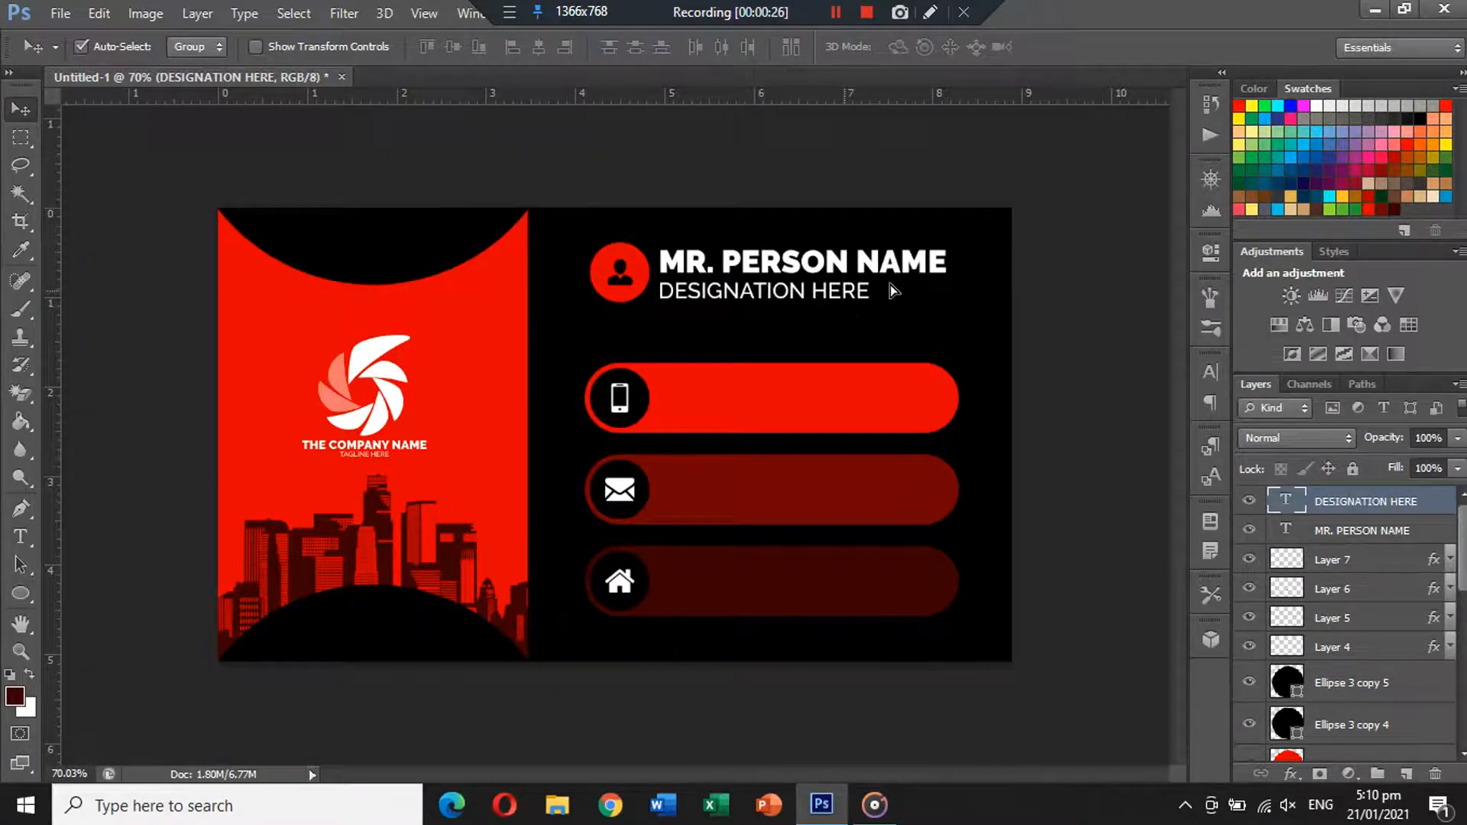
{"action": "mouse_move", "coordinate": [891, 290]}
{"action": "left_mouse_down"}
{"action": "mouse_move", "coordinate": [967, 285]}
{"action": "mouse_move", "coordinate": [915, 288]}
{"action": "left_mouse_up"}
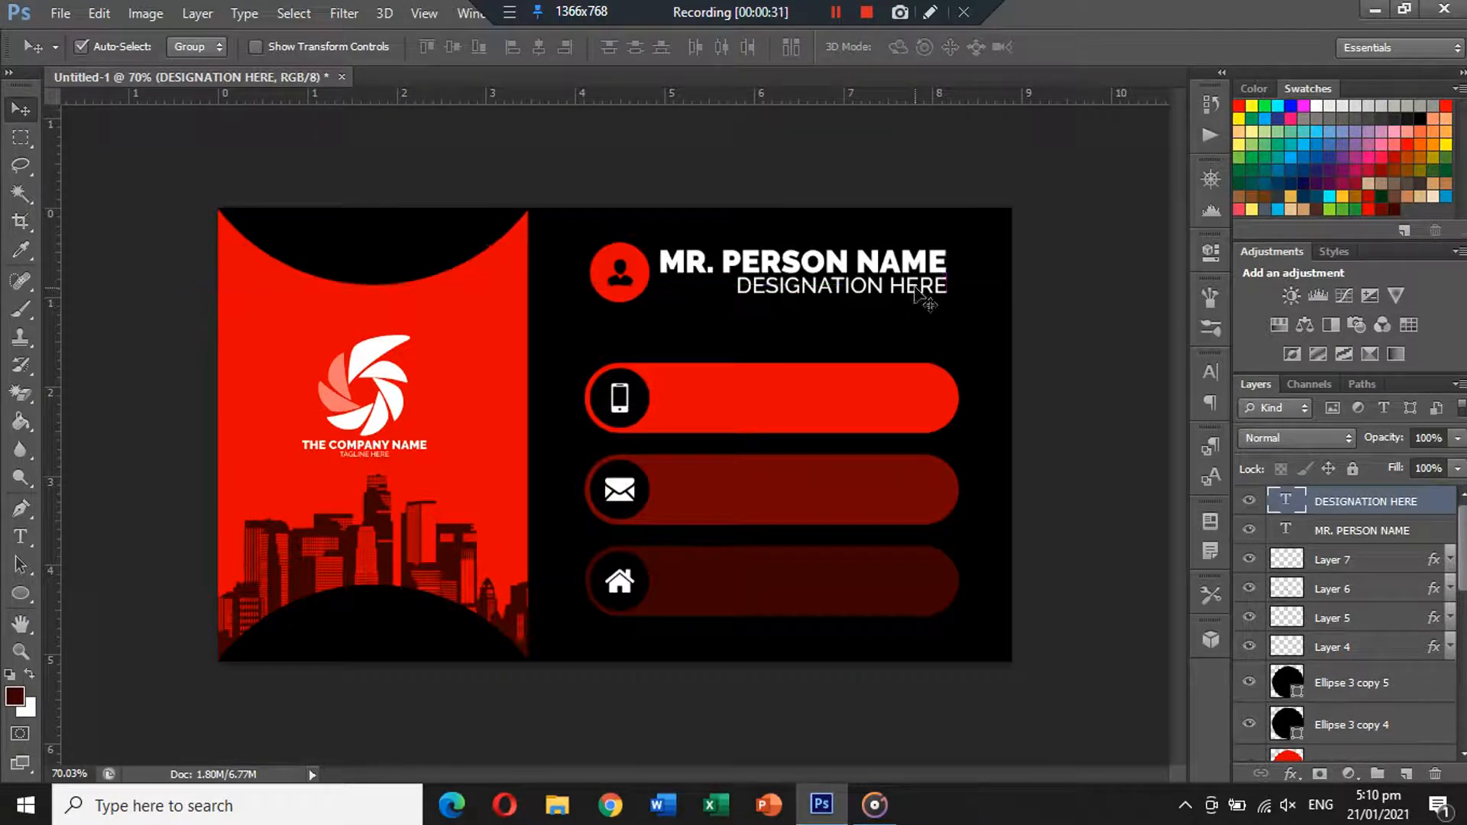
{"action": "left_click", "coordinate": [861, 265], "text": "shift"}
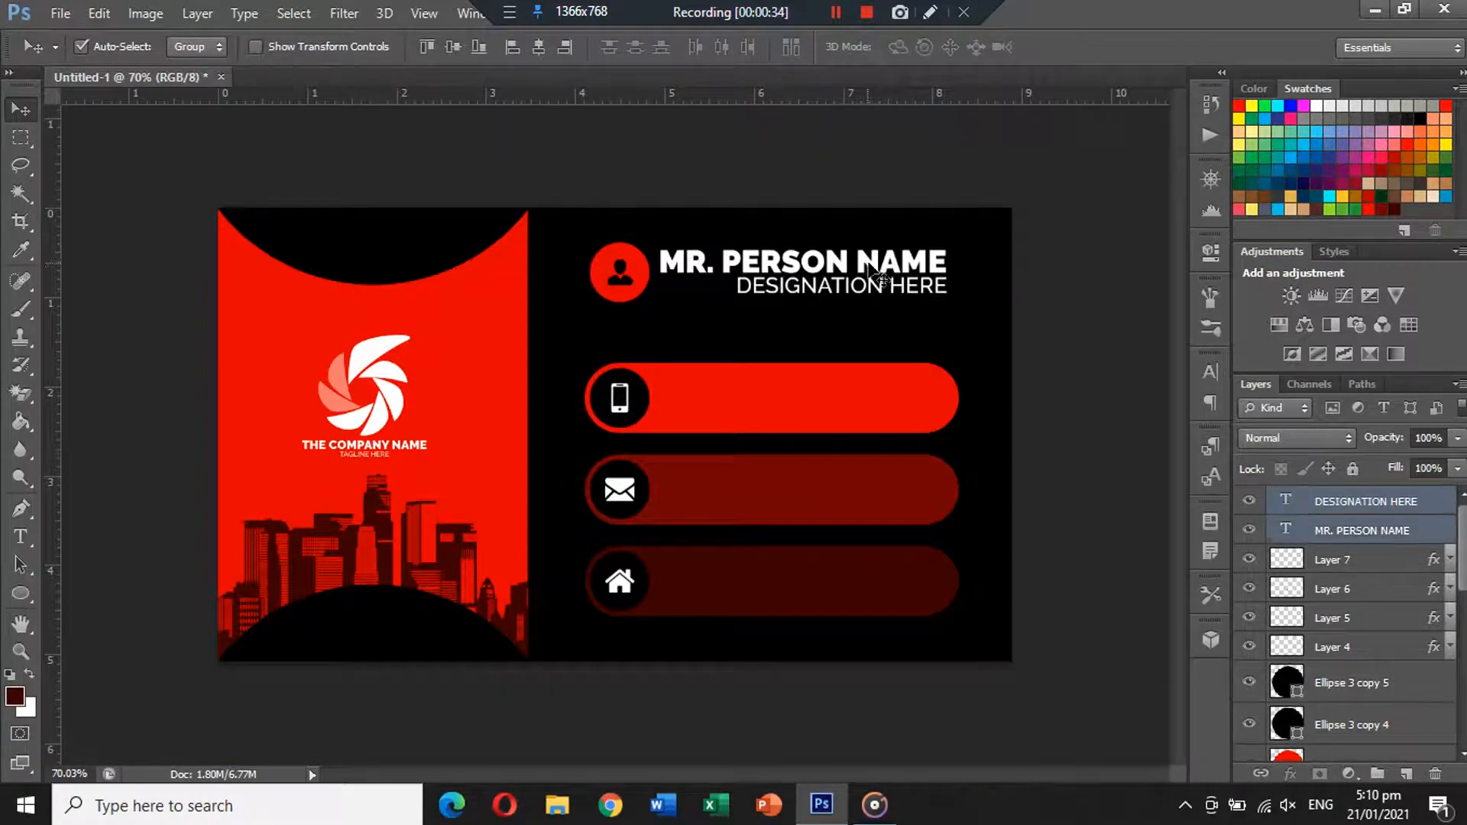
{"action": "left_click_drag", "start_coordinate": [861, 265], "coordinate": [851, 397]}
Copy the designation text into the phone bar, replace it with the phone number, and centre it.
{"action": "left_click", "coordinate": [1137, 275]}
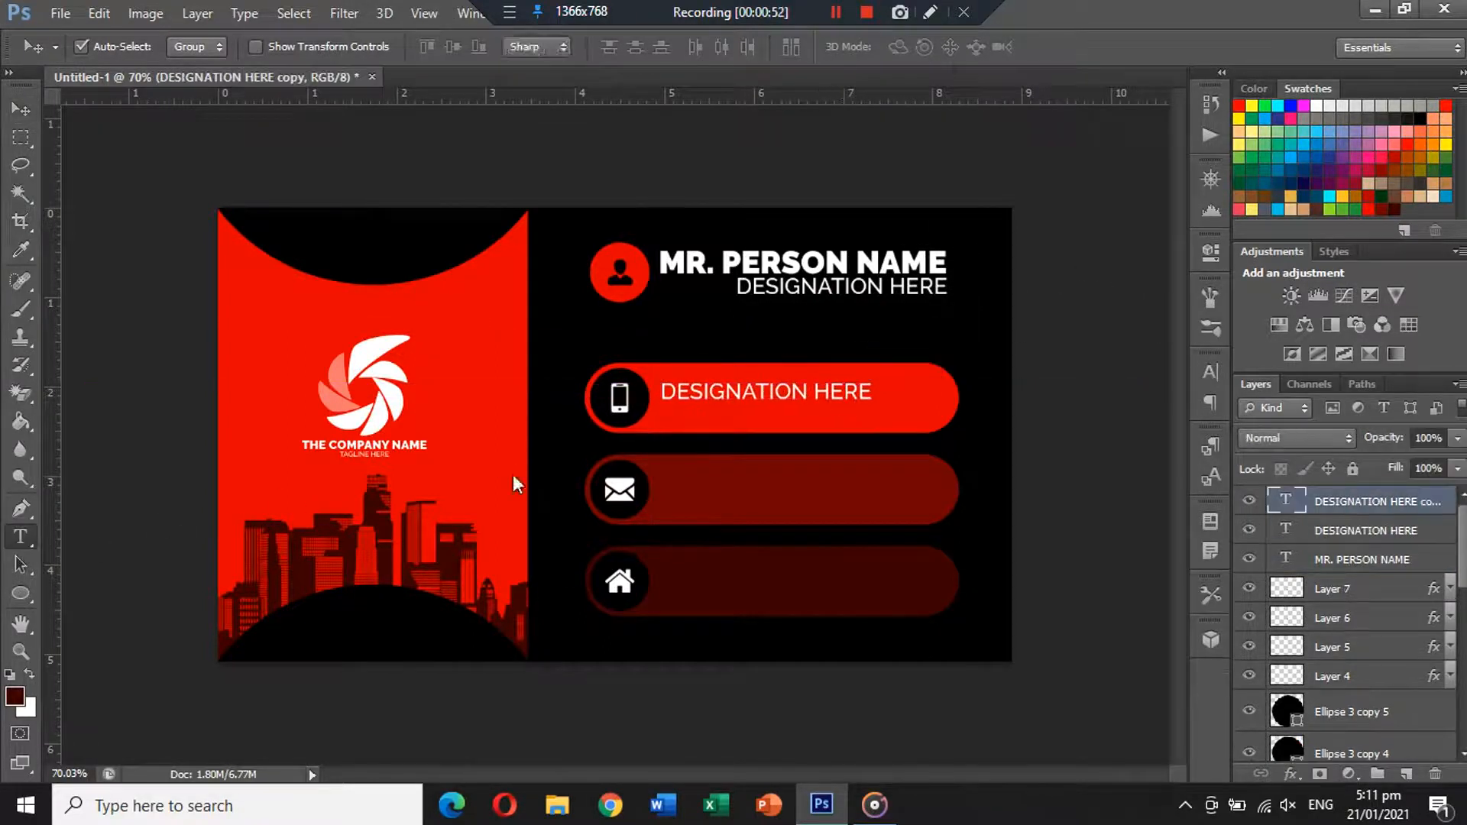
{"action": "key", "text": "t"}
{"action": "triple_click", "coordinate": [745, 392]}
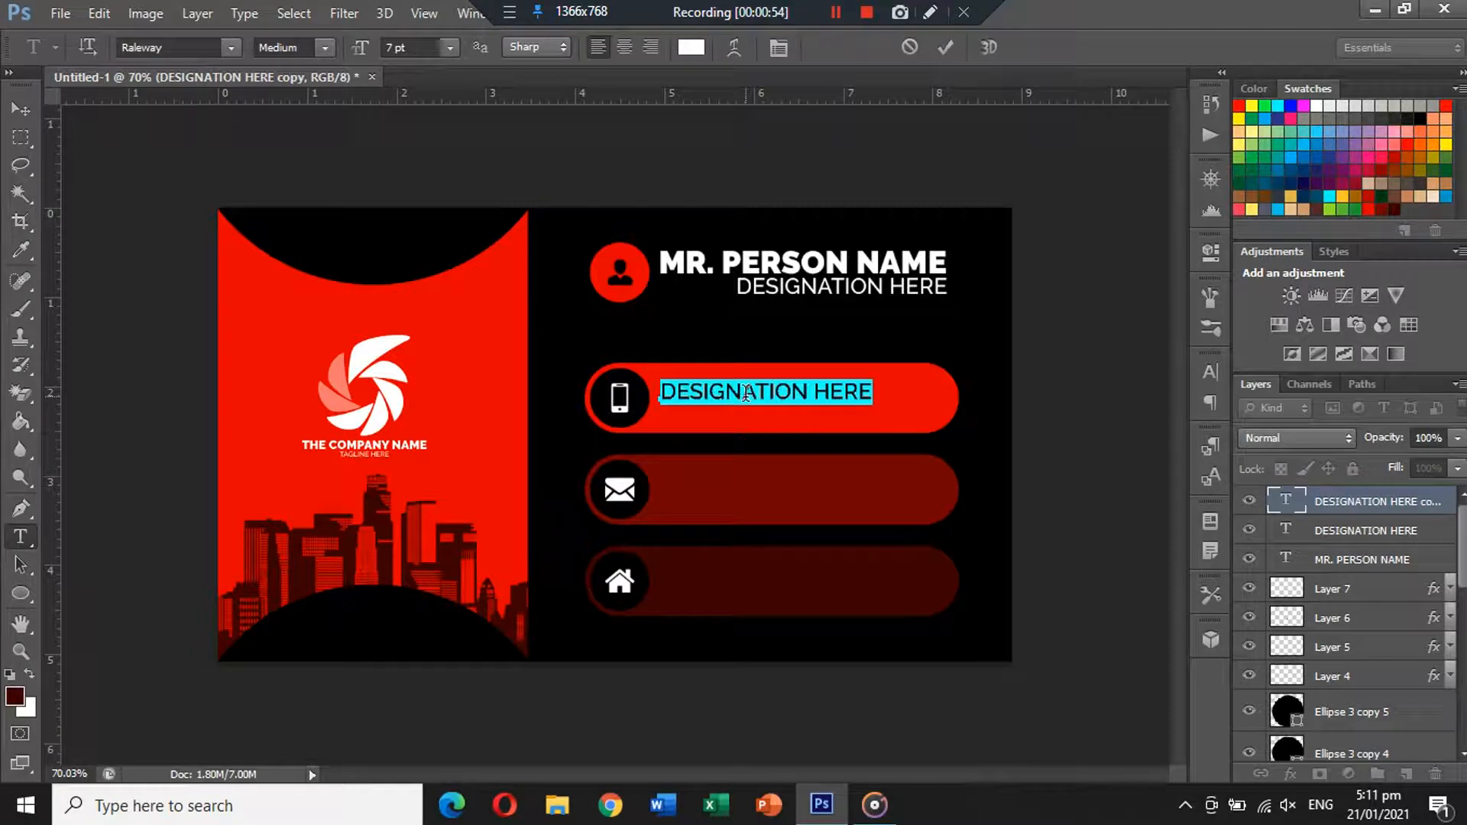
{"action": "key", "text": "BackSpace"}
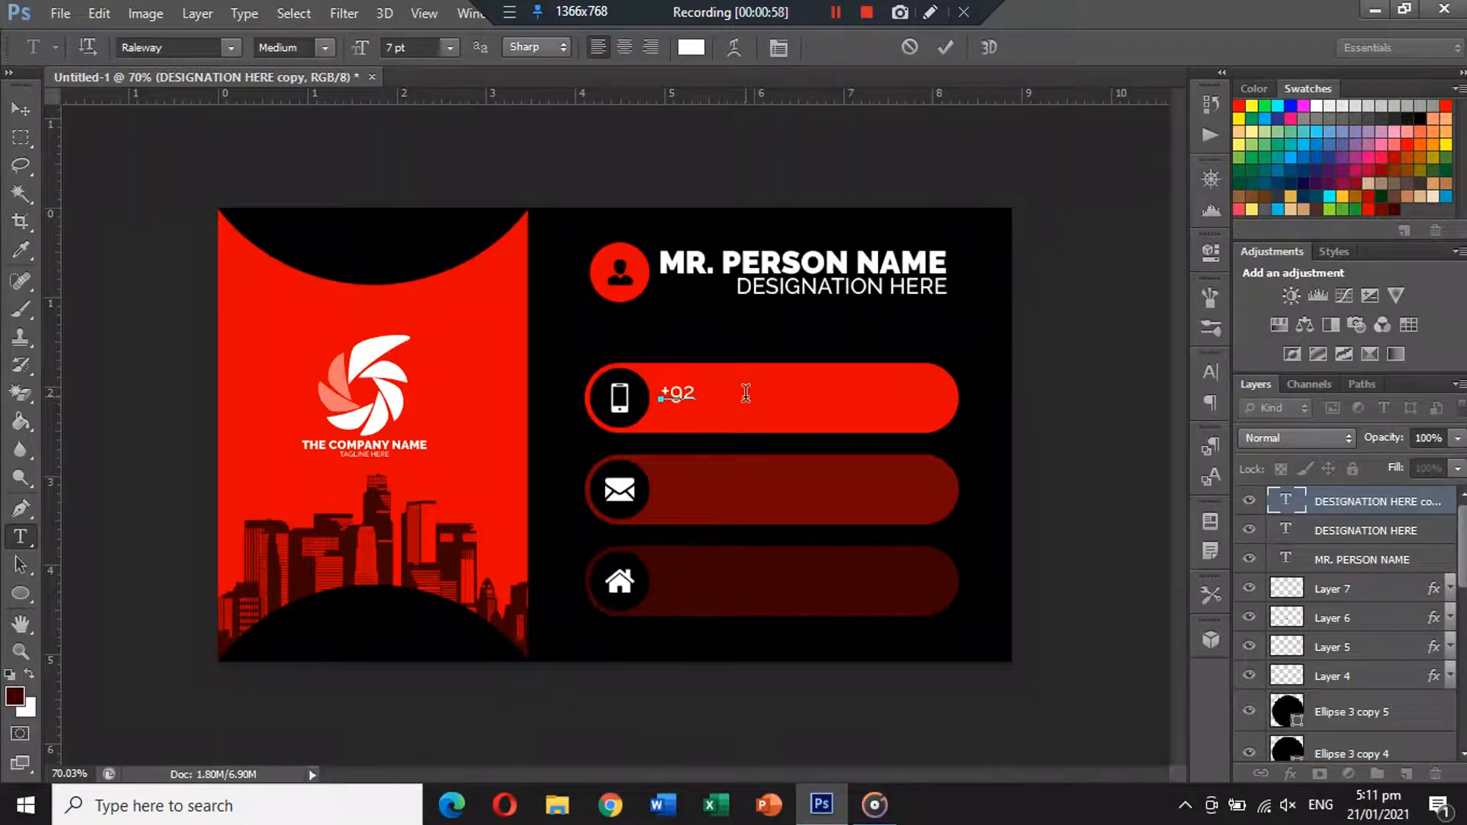
{"action": "left_click", "coordinate": [20, 108]}
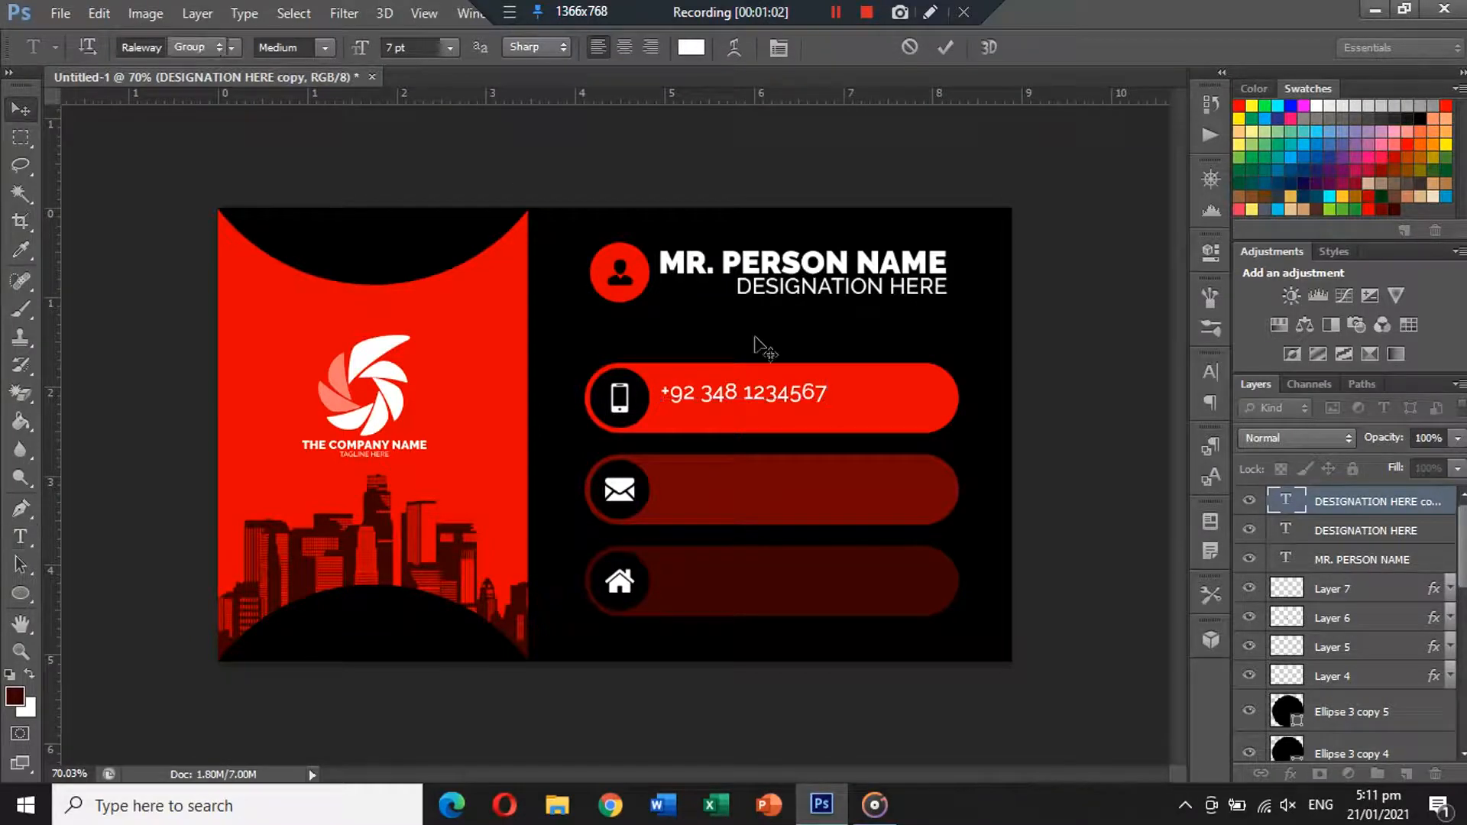
{"action": "left_click_drag", "start_coordinate": [730, 401], "coordinate": [773, 404]}
Duplicate the number into the middle bar and retype it as the e-mail address.
{"action": "left_click_drag", "start_coordinate": [773, 403], "coordinate": [770, 489], "text": "alt"}
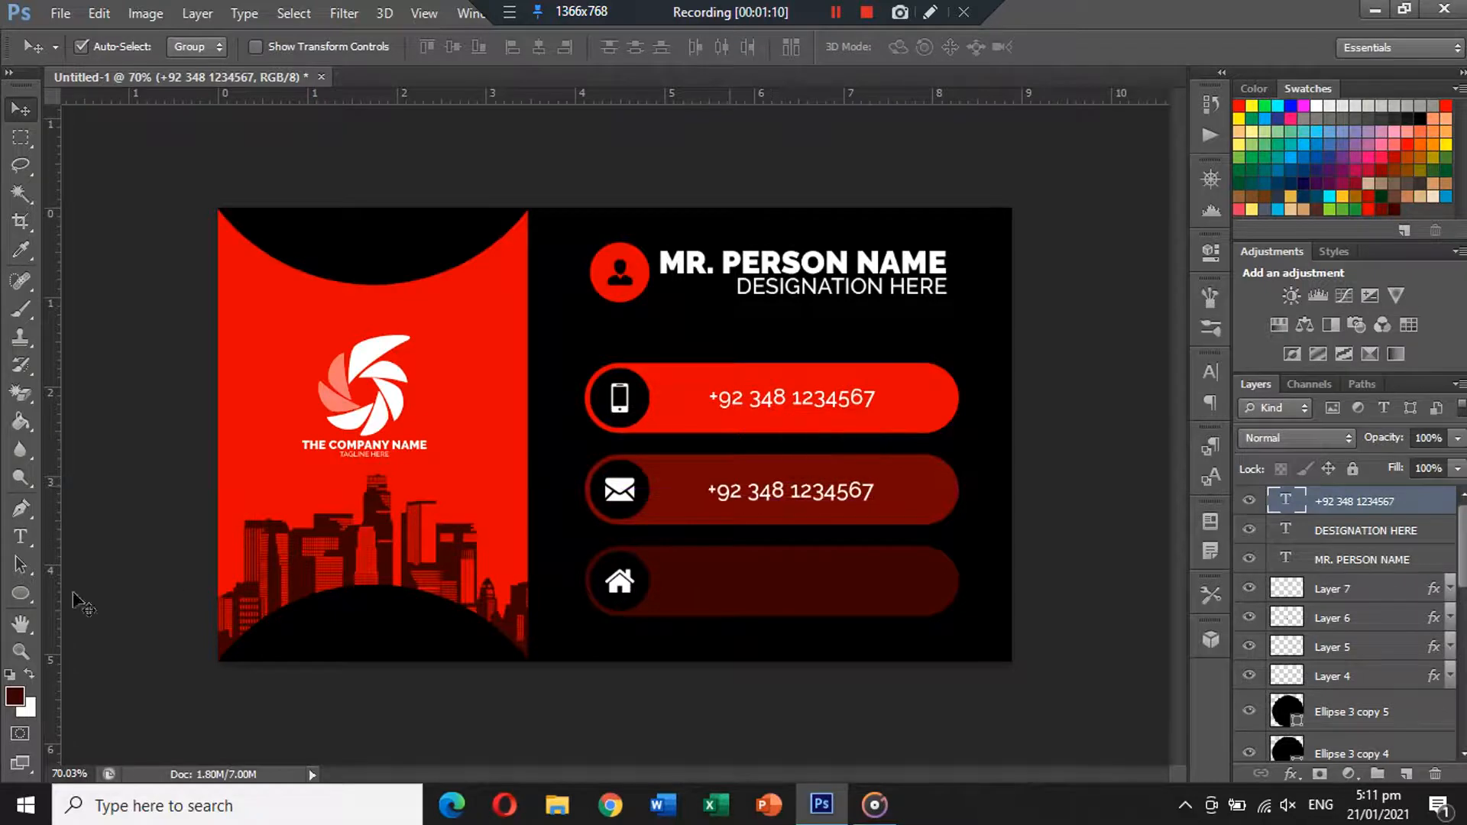
{"action": "left_click", "coordinate": [25, 540]}
{"action": "triple_click", "coordinate": [745, 487]}
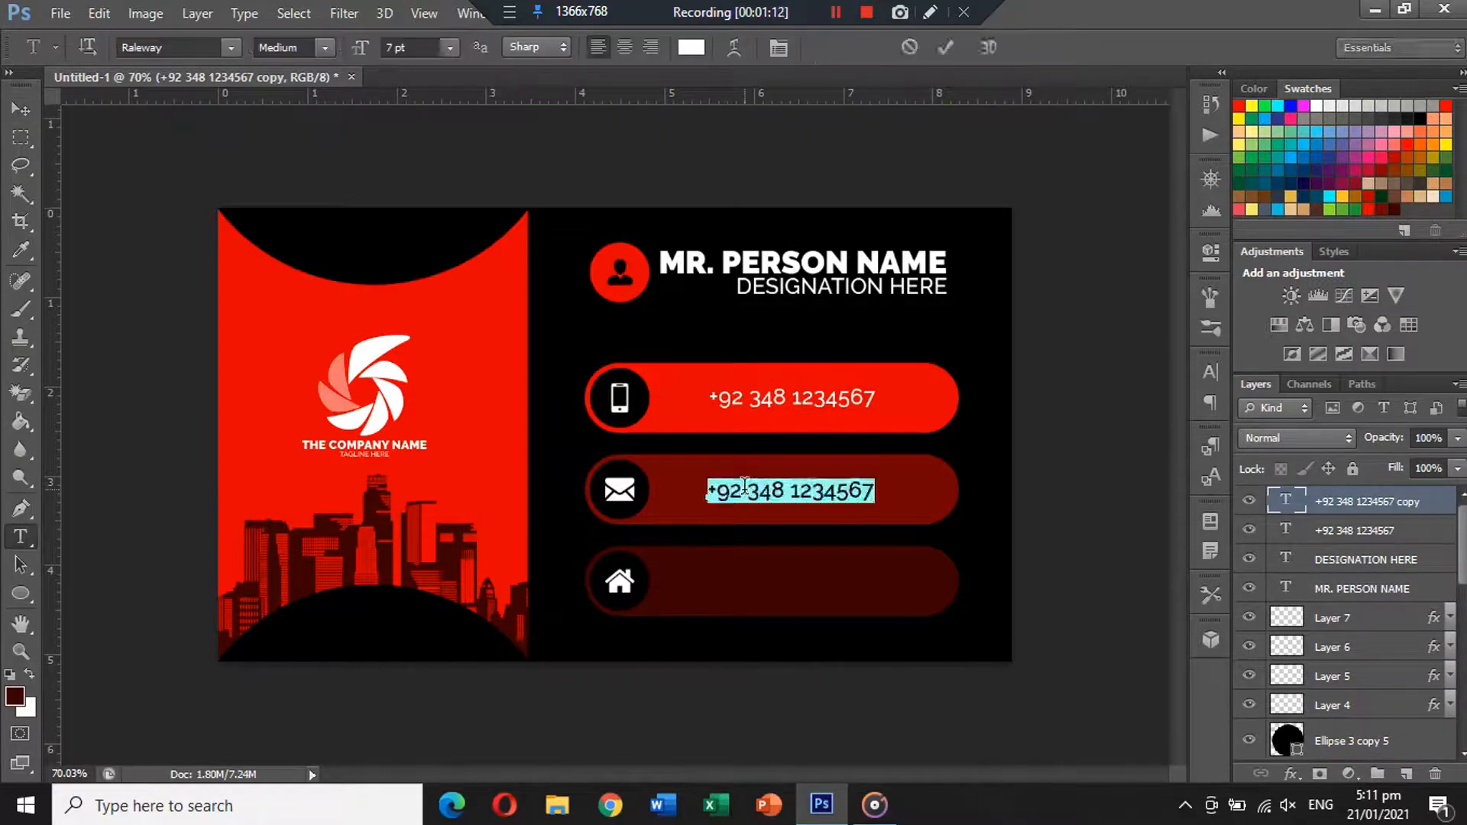
{"action": "type", "text": "ya"}
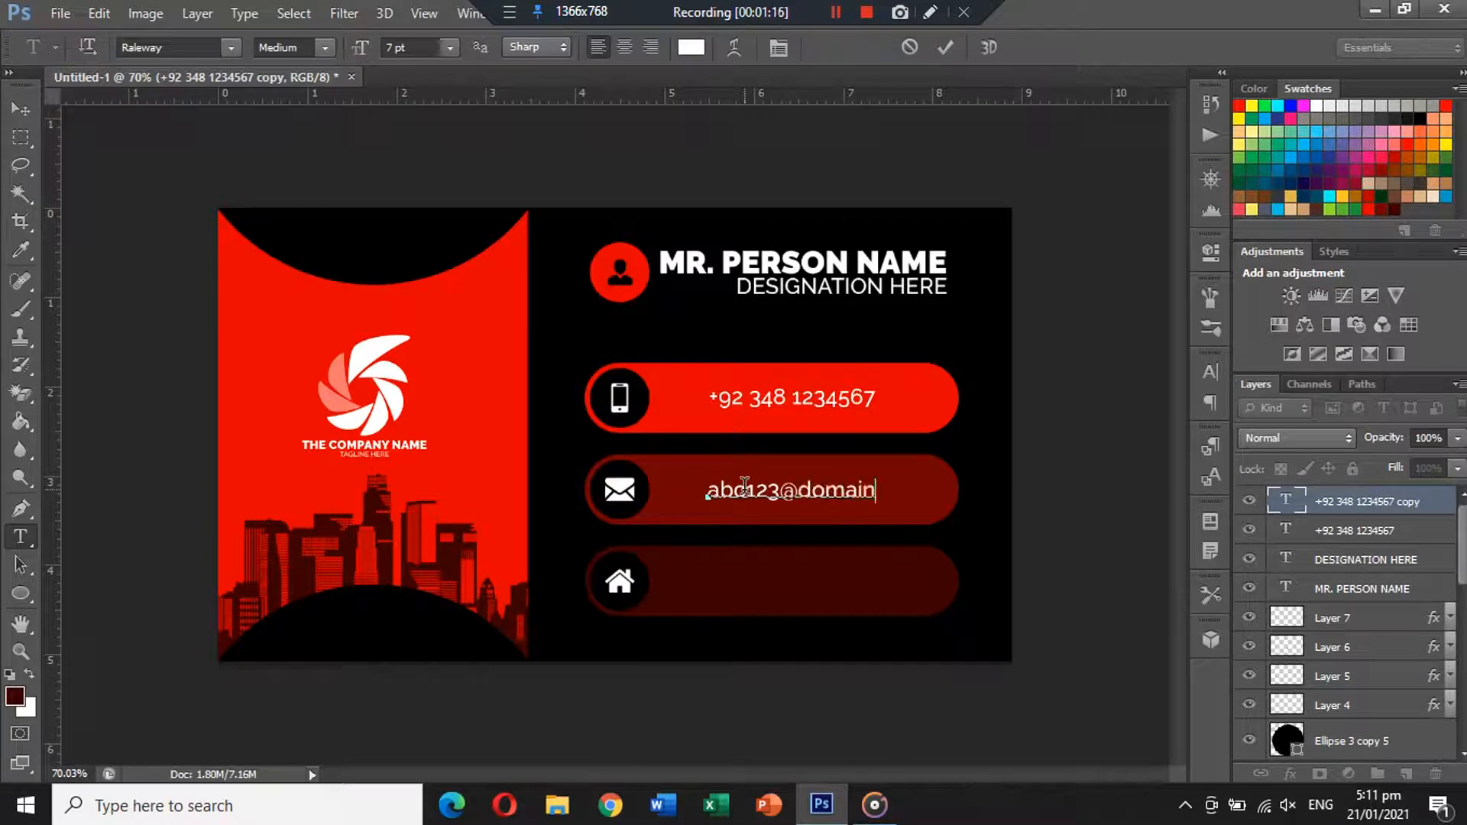
{"action": "left_click", "coordinate": [20, 109]}
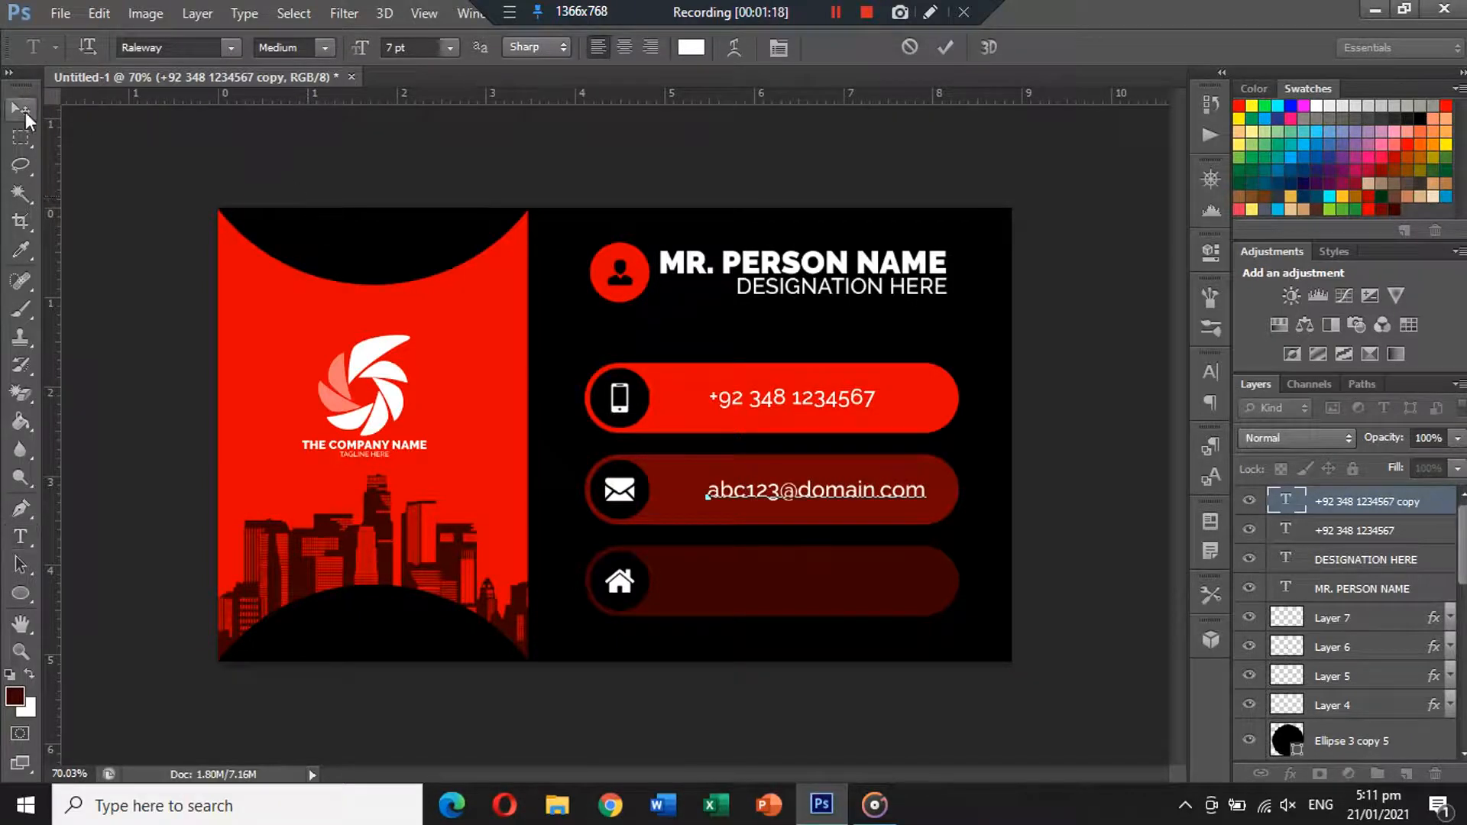
{"action": "left_click_drag", "start_coordinate": [770, 494], "coordinate": [752, 493]}
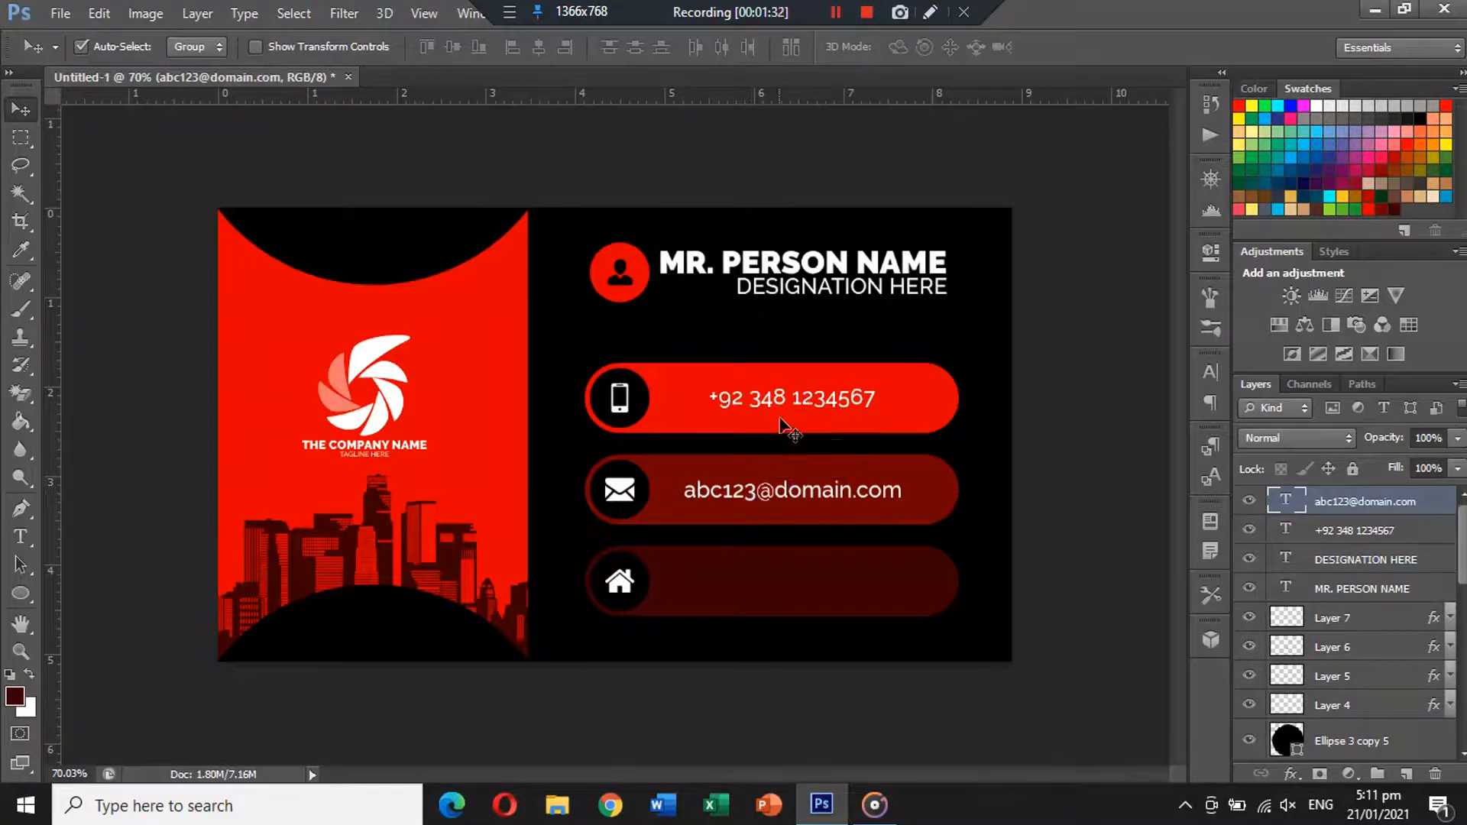
Centre the e-mail text on the middle bar, then nudge it slightly right.
{"action": "left_click", "coordinate": [924, 493], "text": "shift"}
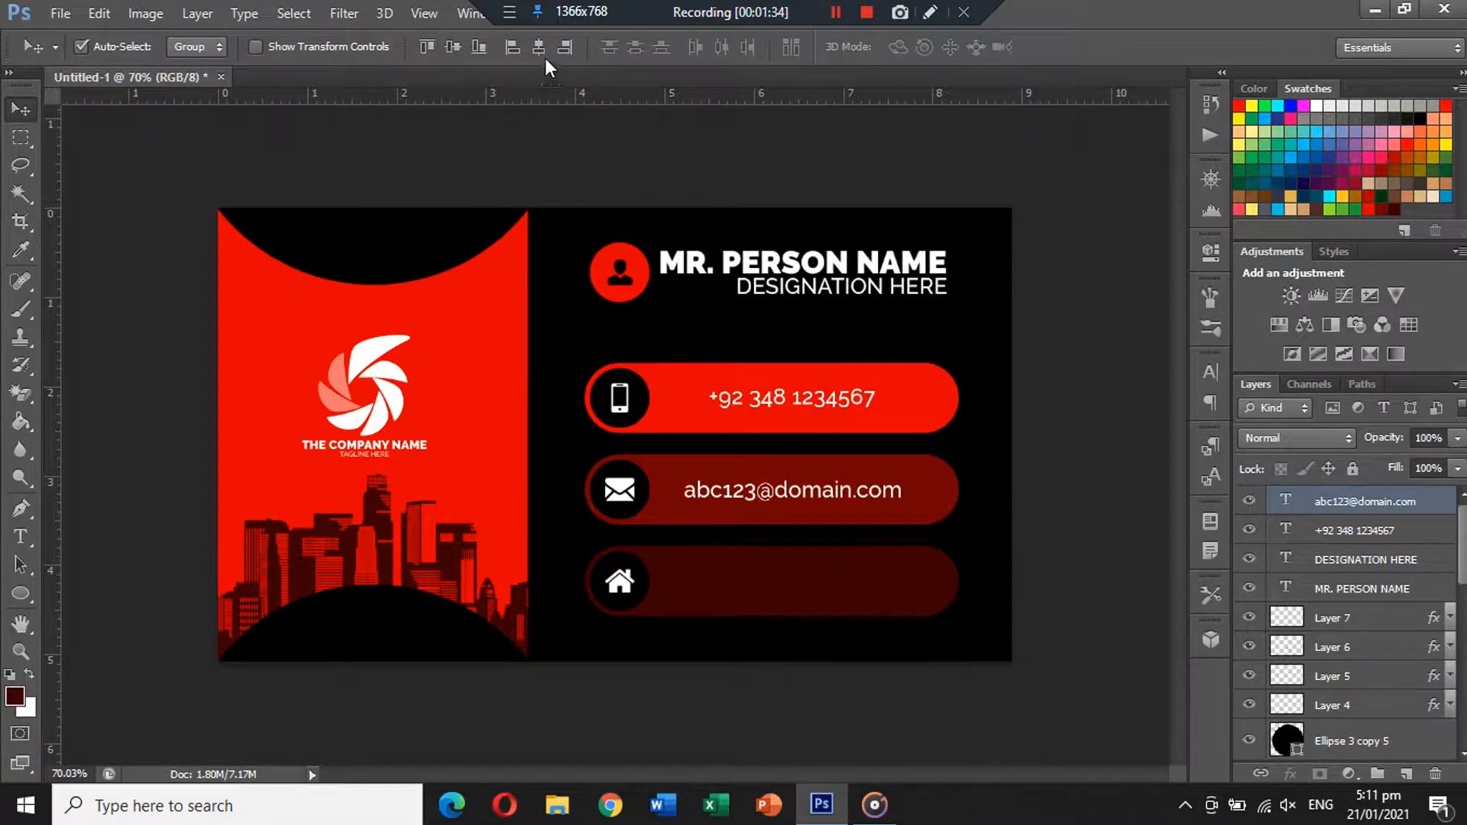
{"action": "left_click", "coordinate": [538, 47]}
{"action": "left_click", "coordinate": [448, 47]}
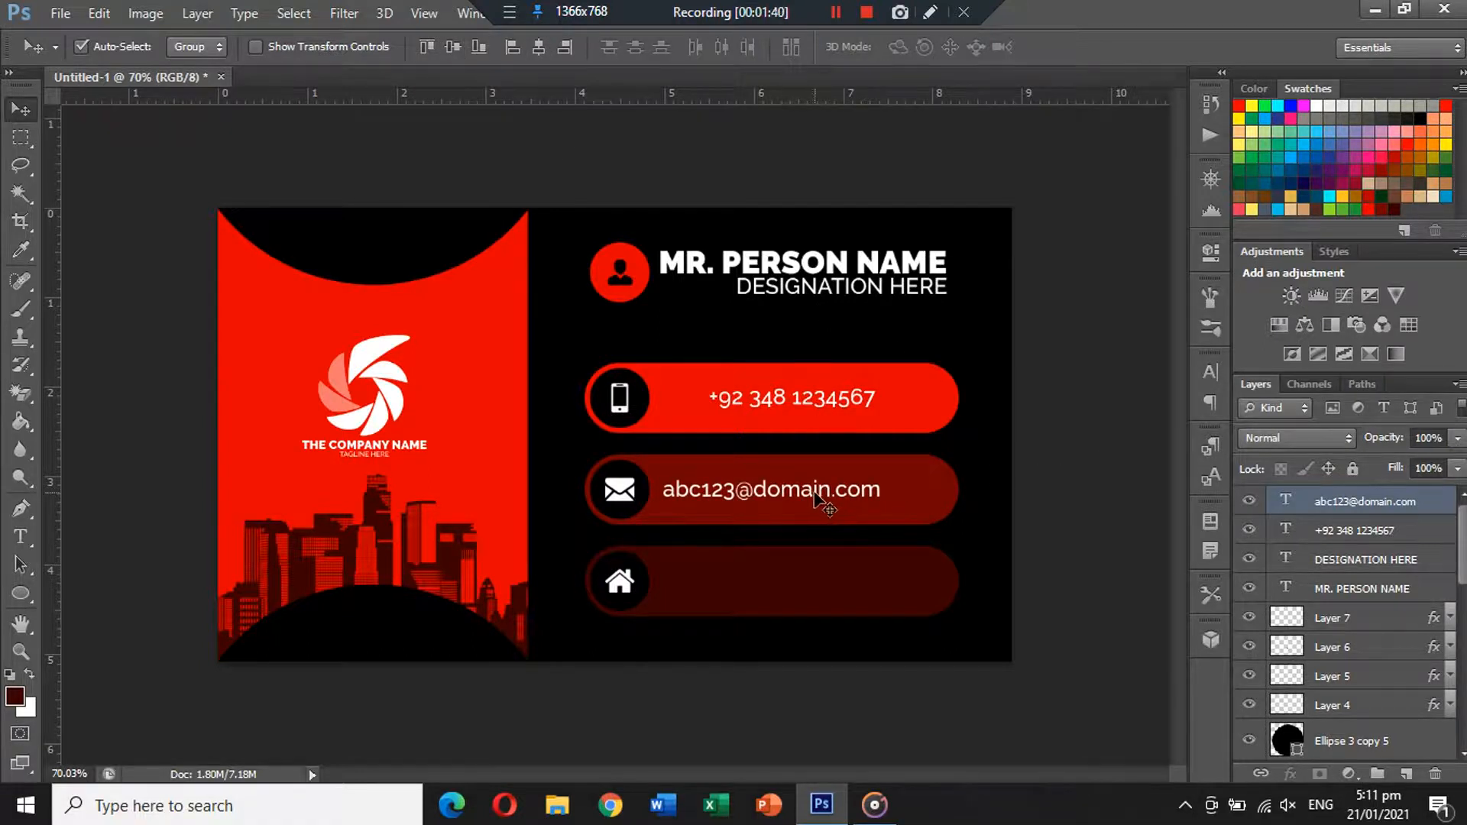
{"action": "left_click_drag", "start_coordinate": [814, 493], "coordinate": [762, 496]}
{"action": "key", "text": "ctrl+z"}
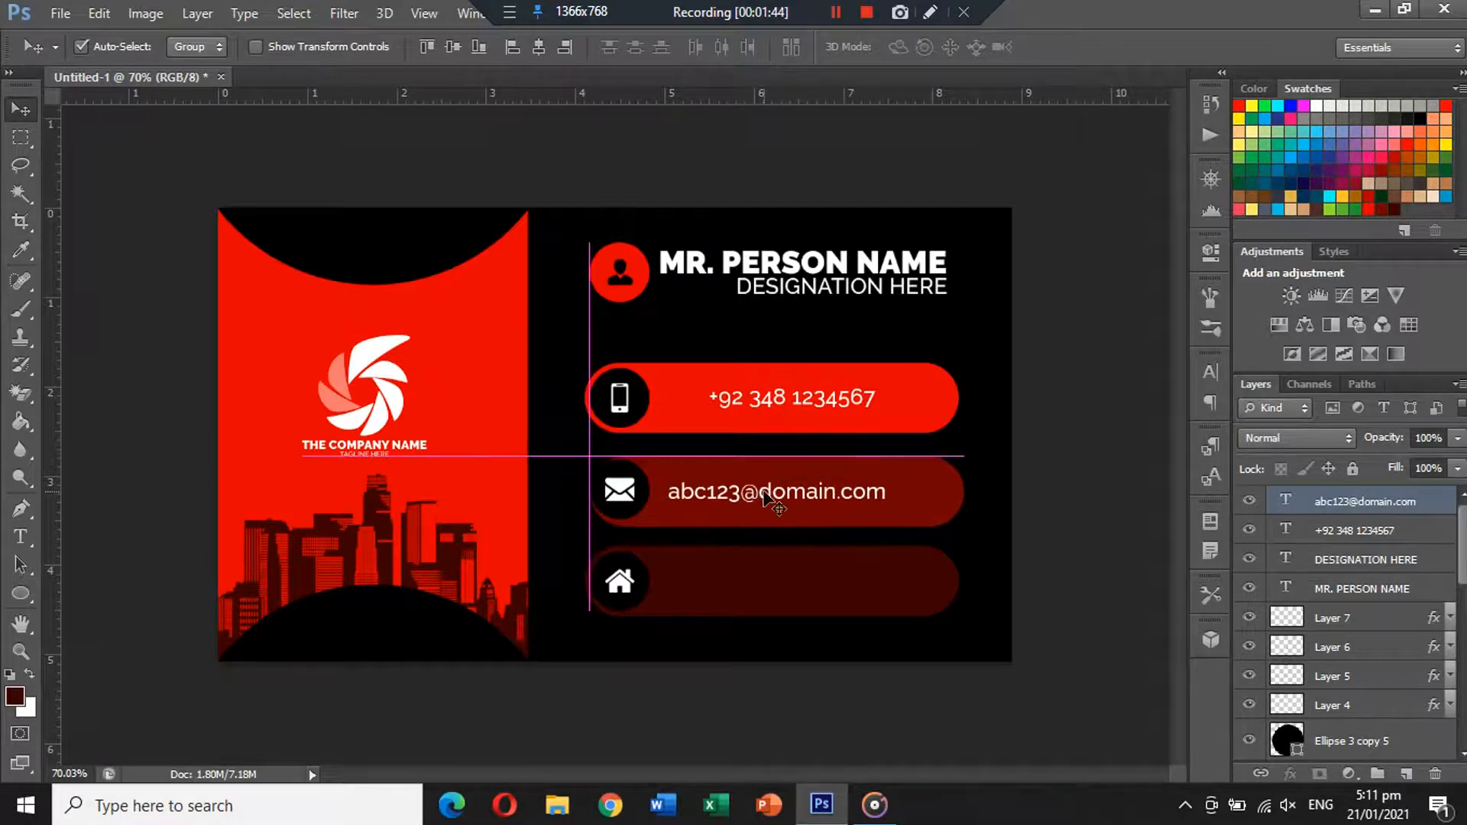
{"action": "key", "text": "ctrl+z"}
{"action": "left_click", "coordinate": [1126, 432]}
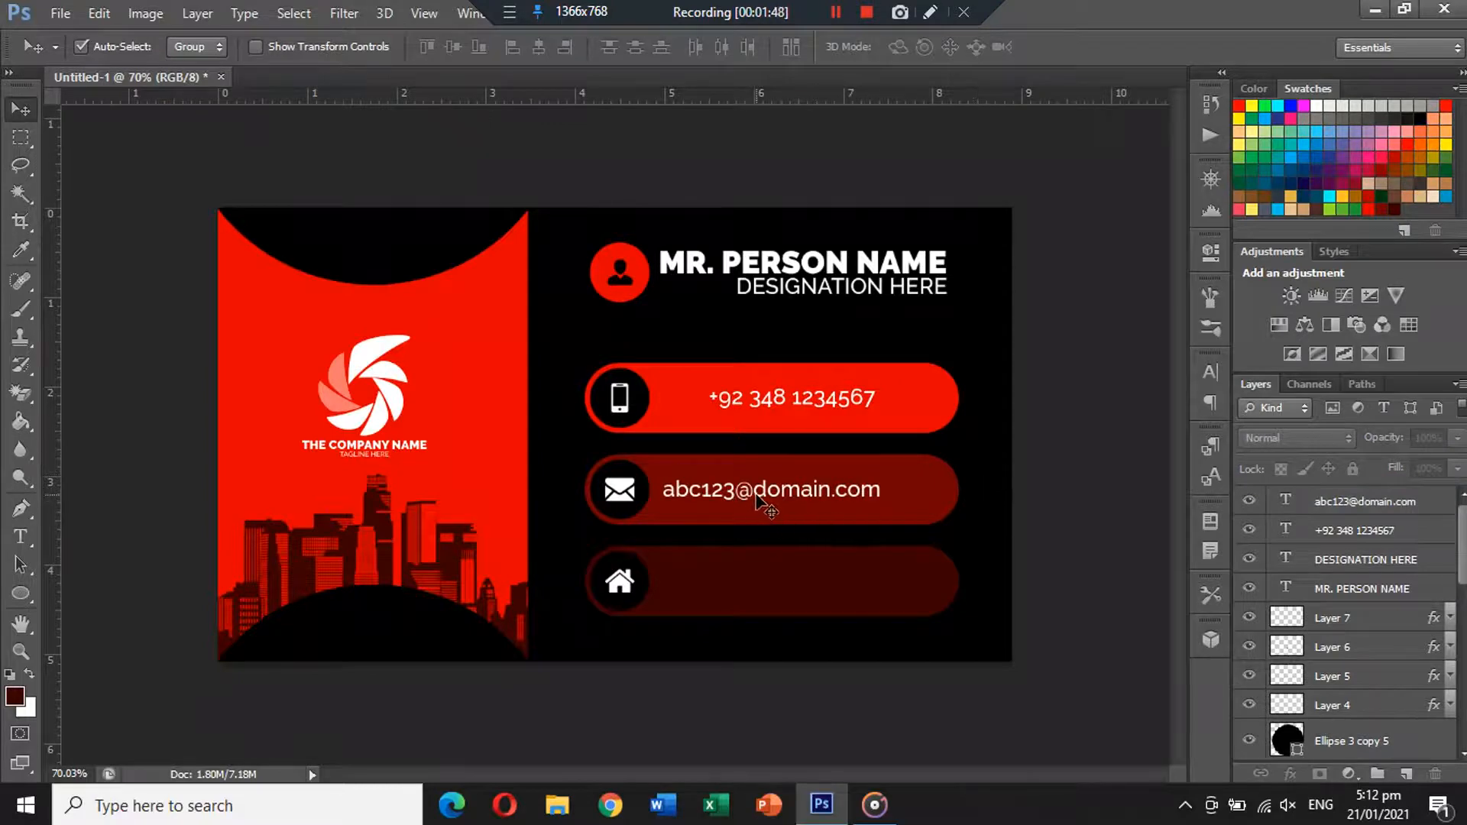
{"action": "left_click_drag", "start_coordinate": [754, 498], "coordinate": [781, 502]}
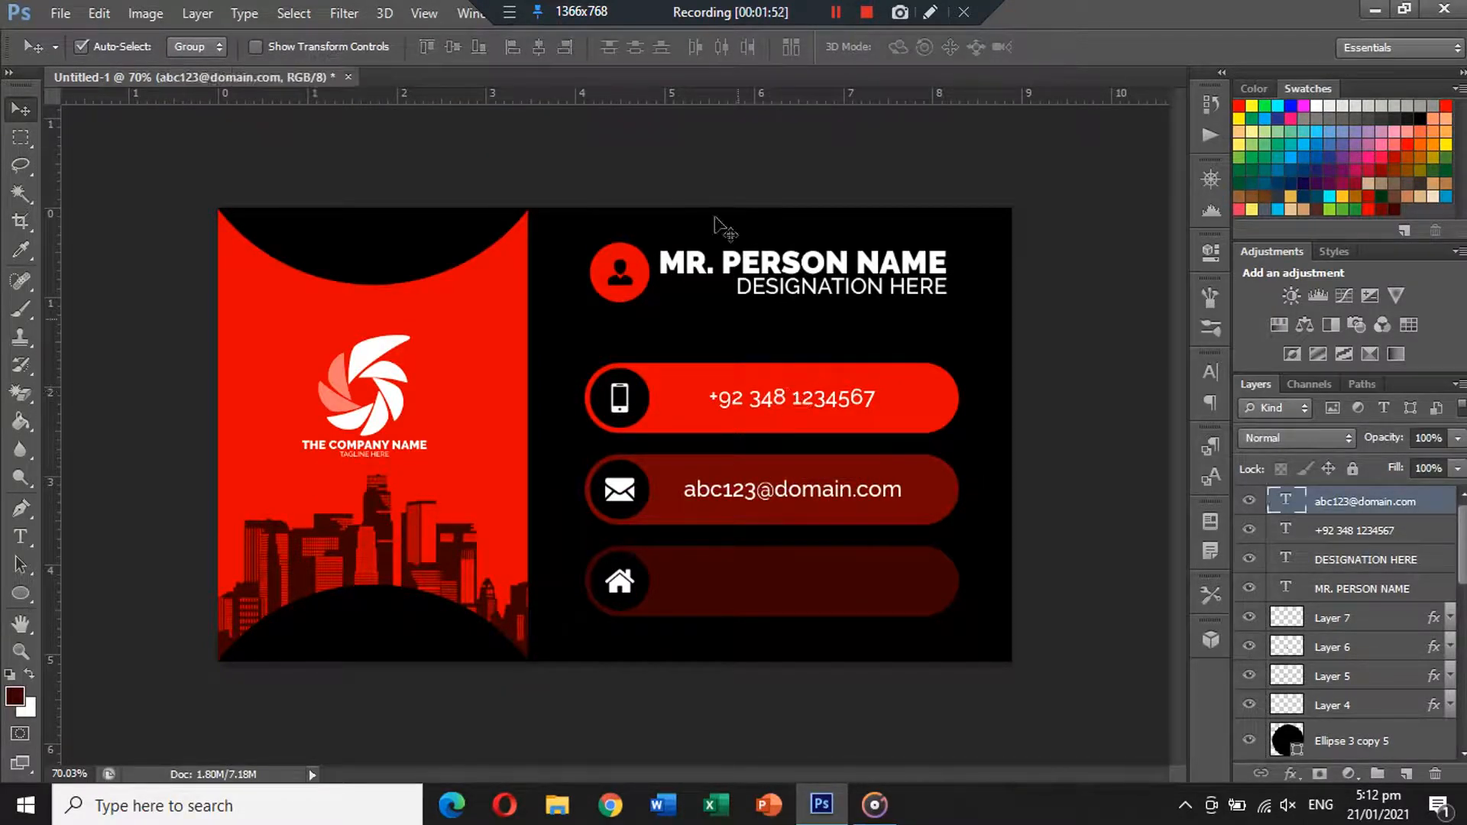
Centre the phone number horizontally in its bar and copy the e-mail text into the address bar.
{"action": "left_click", "coordinate": [783, 403], "text": "shift"}
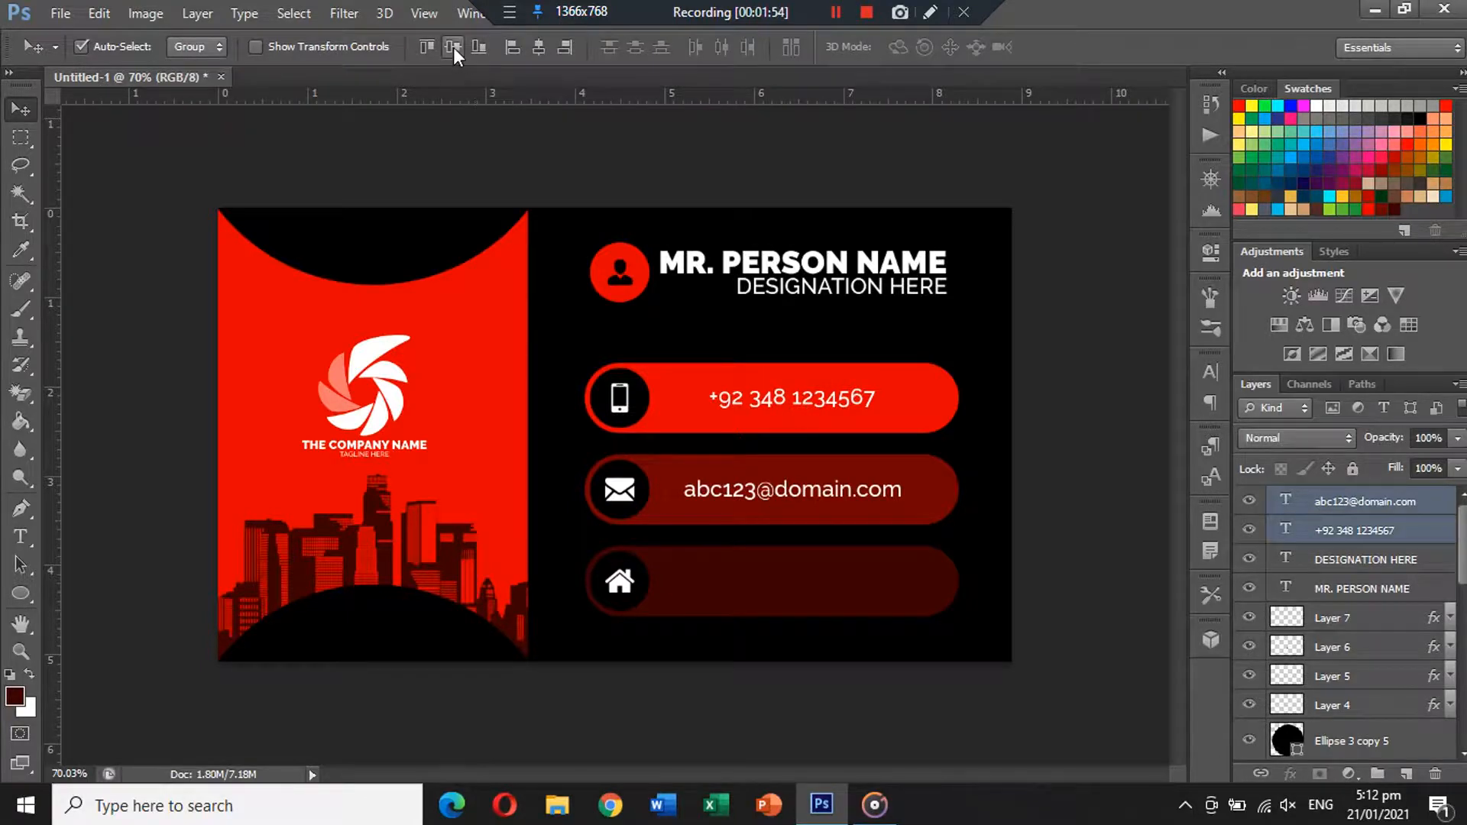
{"action": "left_click", "coordinate": [452, 47]}
{"action": "key", "text": "ctrl+z"}
{"action": "left_click", "coordinate": [1124, 332]}
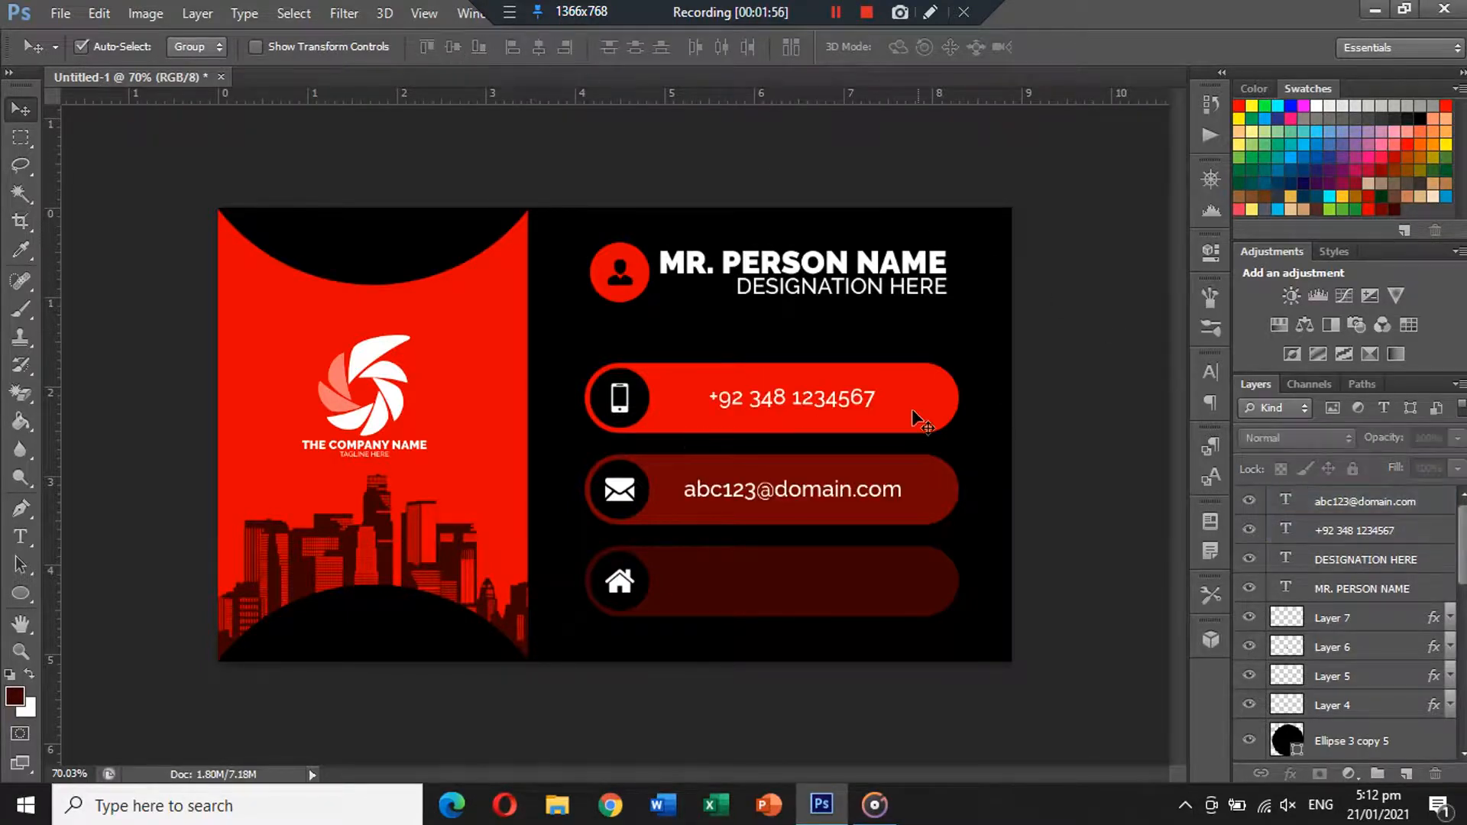
{"action": "left_click", "coordinate": [909, 409]}
{"action": "left_click", "coordinate": [829, 392]}
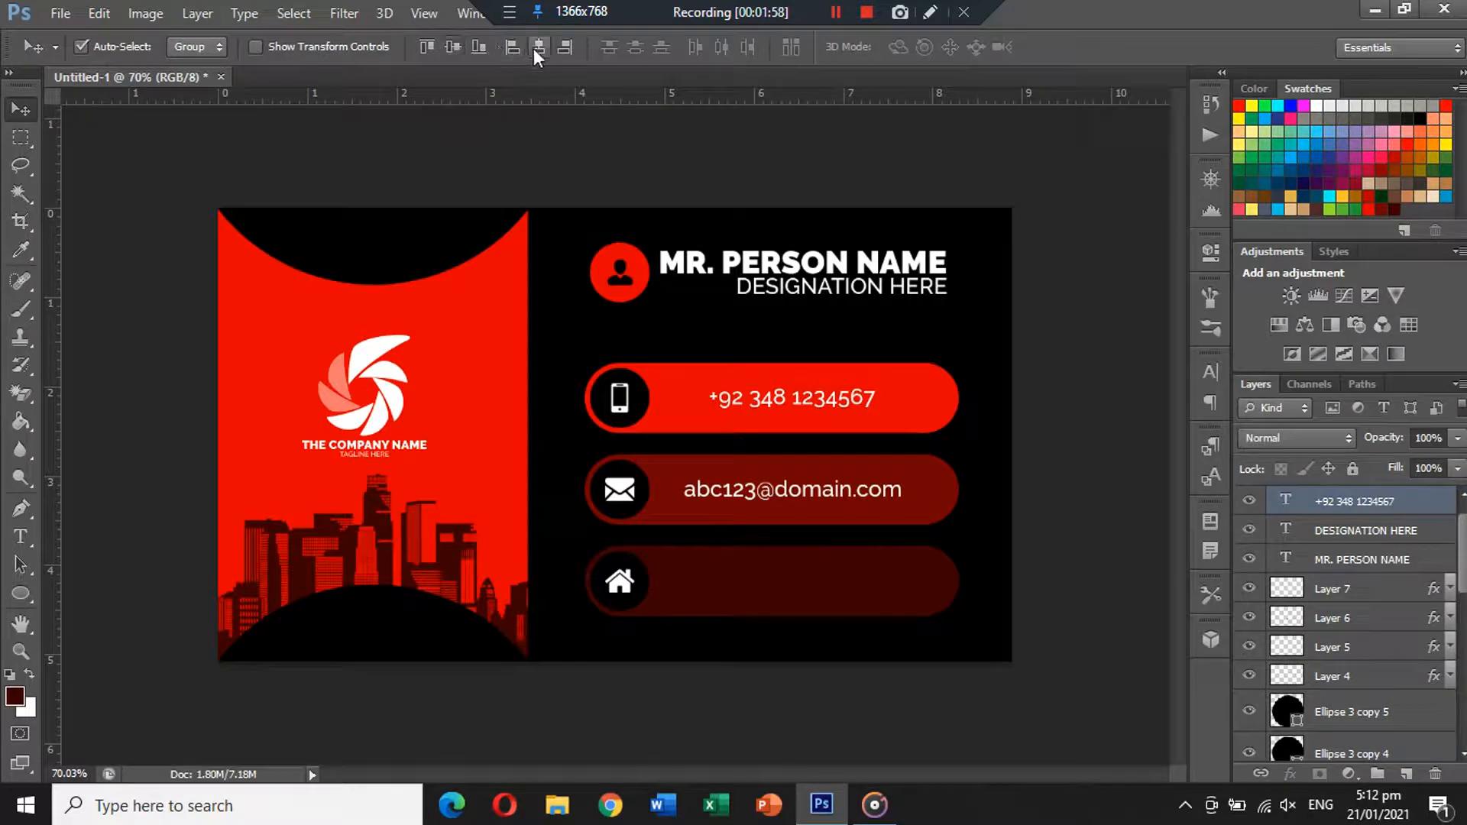
{"action": "left_click", "coordinate": [534, 48]}
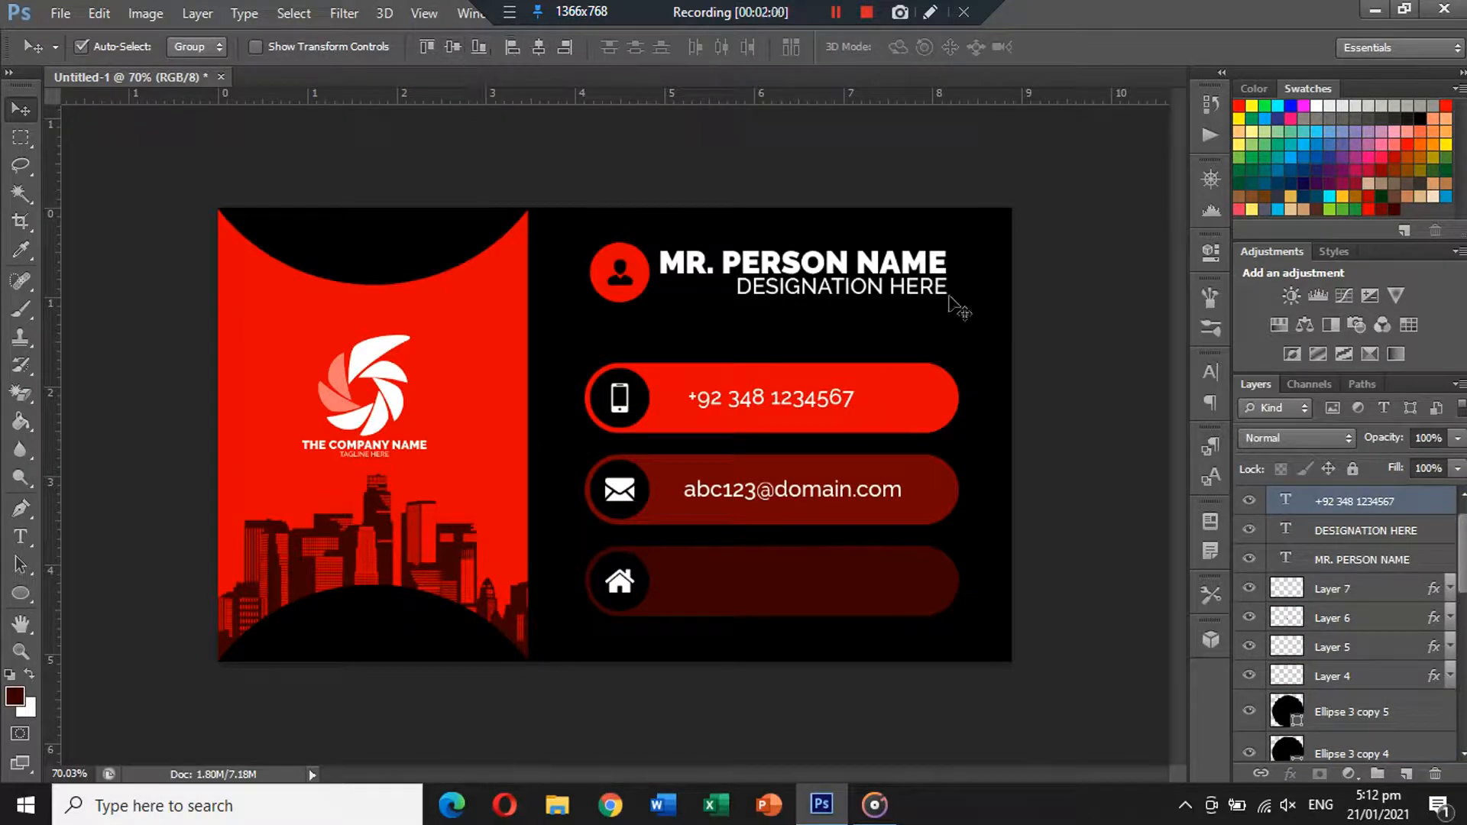
{"action": "left_click", "coordinate": [1084, 313]}
{"action": "left_click", "coordinate": [800, 404]}
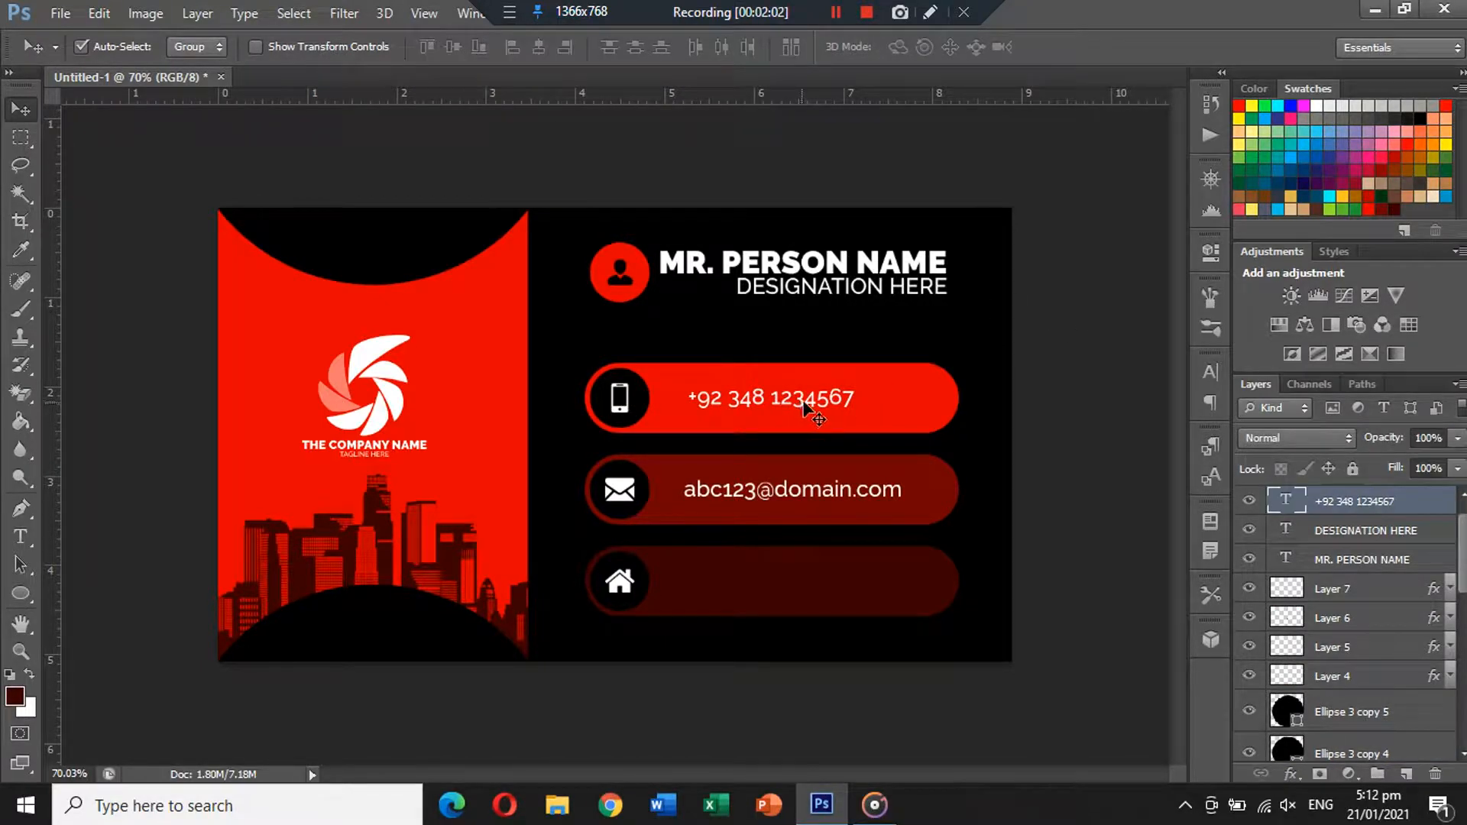
{"action": "left_click_drag", "start_coordinate": [803, 403], "coordinate": [821, 403]}
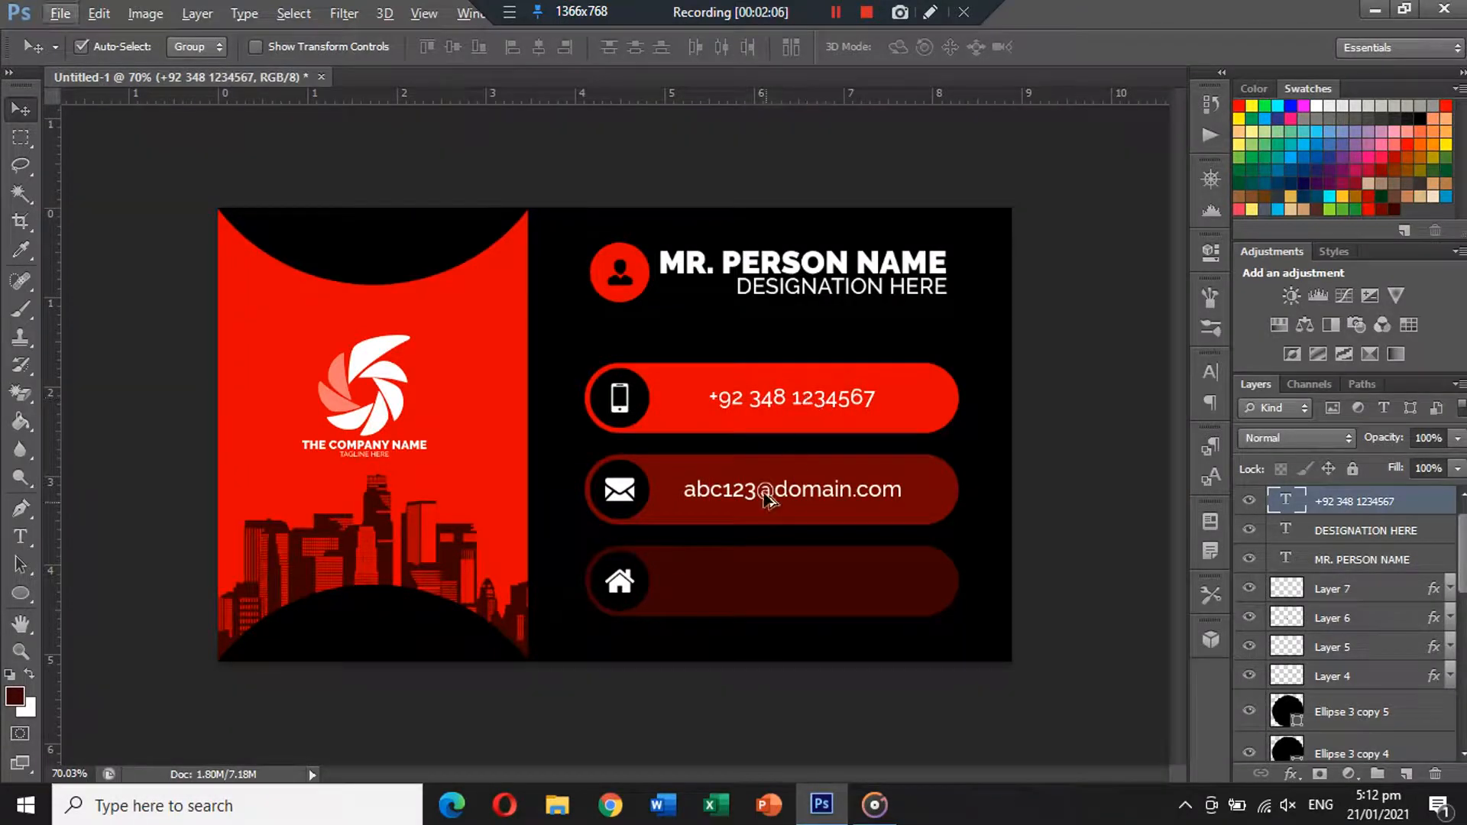
{"action": "left_click_drag", "start_coordinate": [759, 497], "coordinate": [760, 585]}
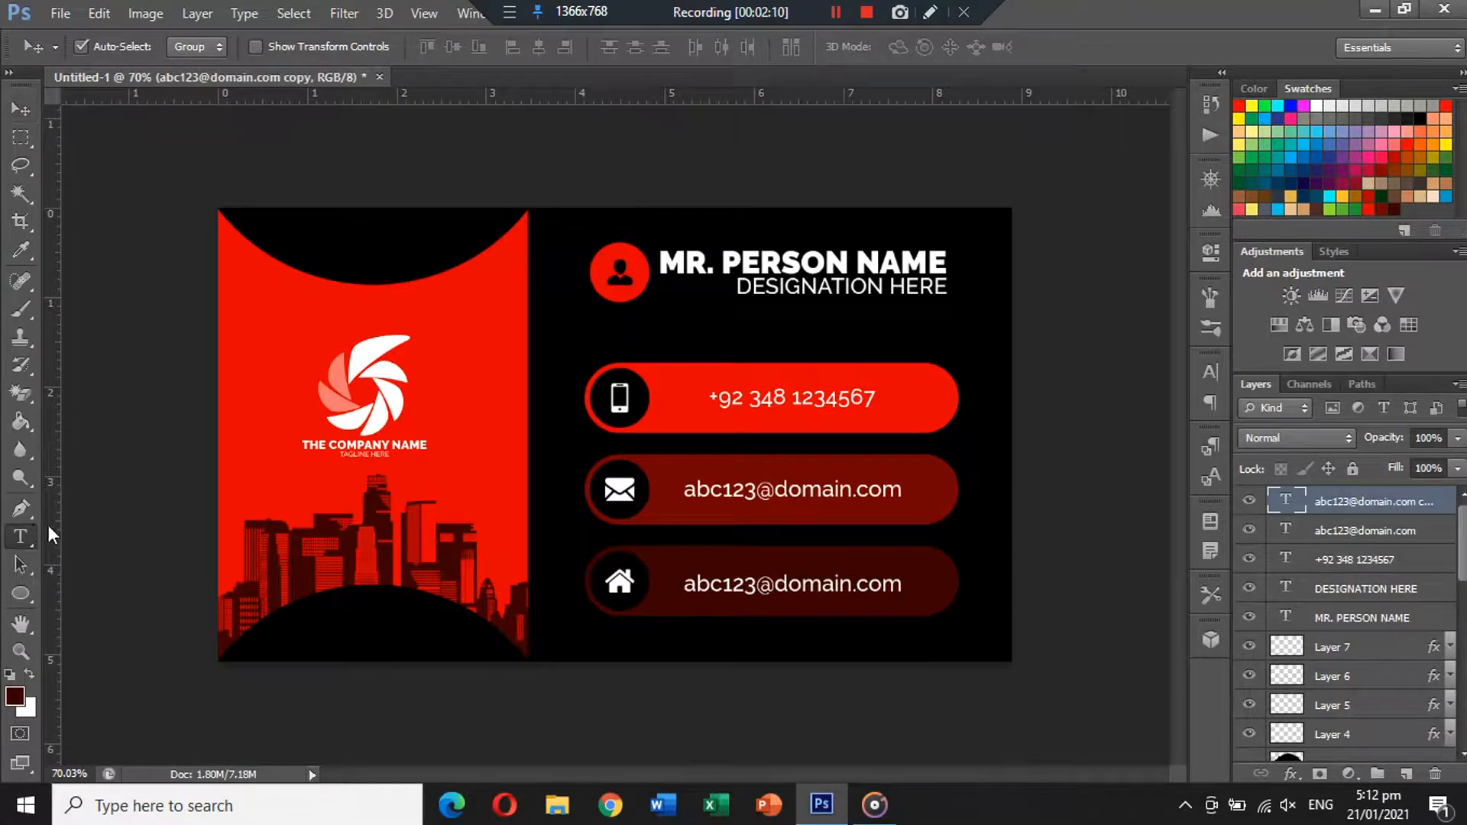
Replace the copied e-mail text with 'YOUR ADDRESS HERE' and position it in the bottom bar.
{"action": "left_click", "coordinate": [21, 537]}
{"action": "left_click", "coordinate": [770, 581]}
{"action": "key", "text": "ctrl+a"}
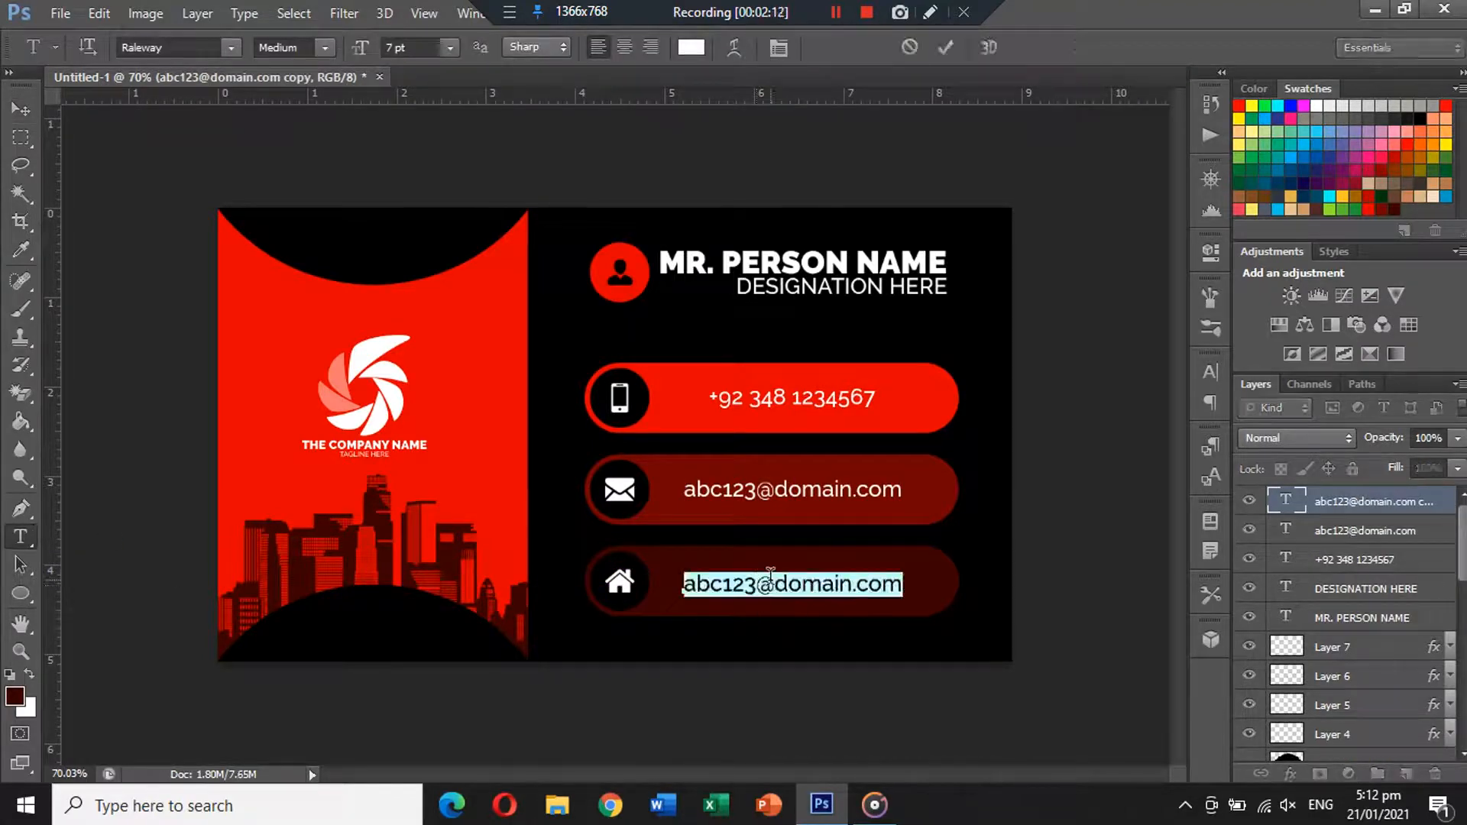
{"action": "type", "text": "YOUR "}
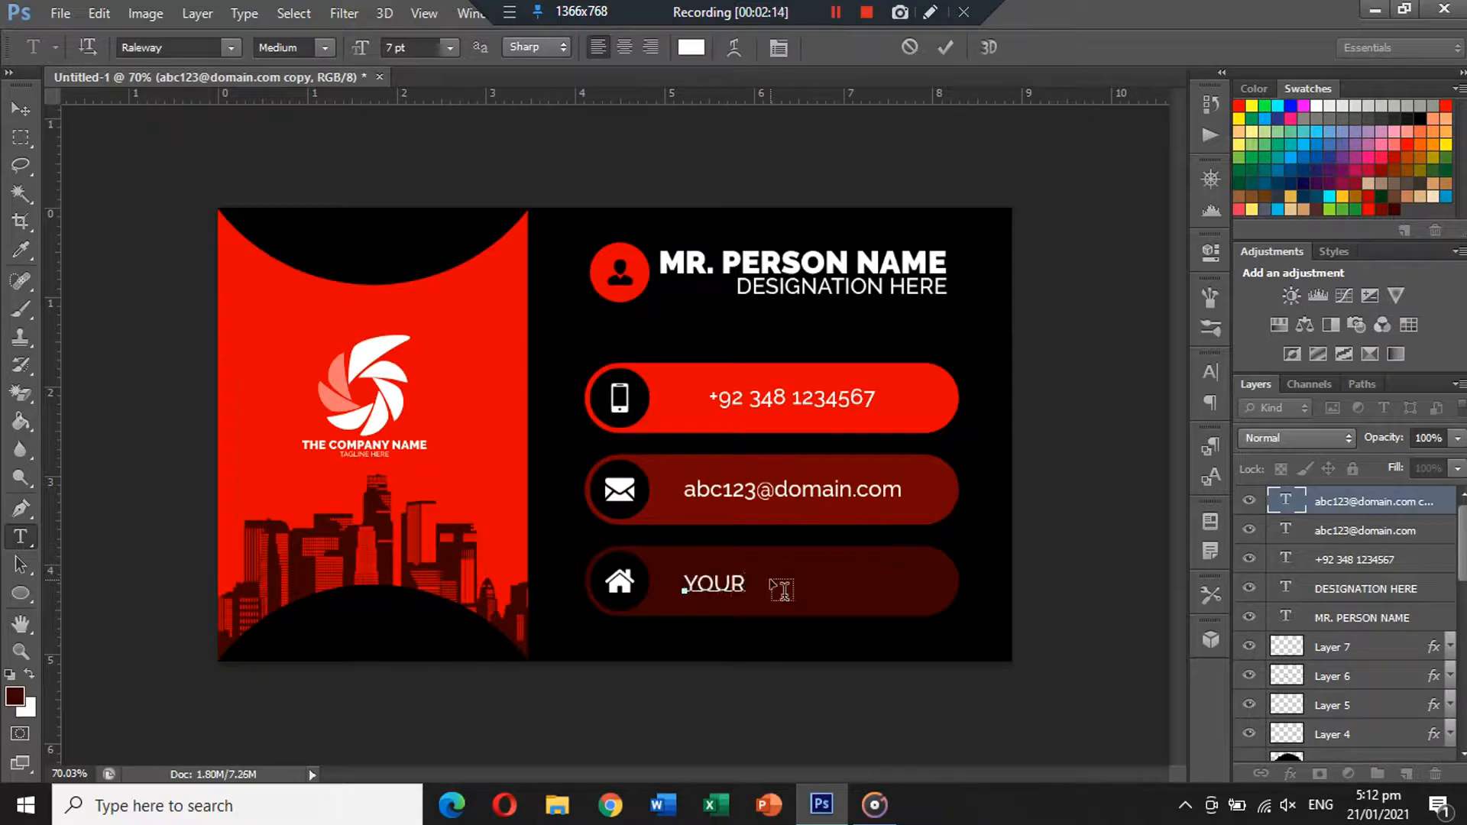
{"action": "type", "text": "ADDRESS HERE"}
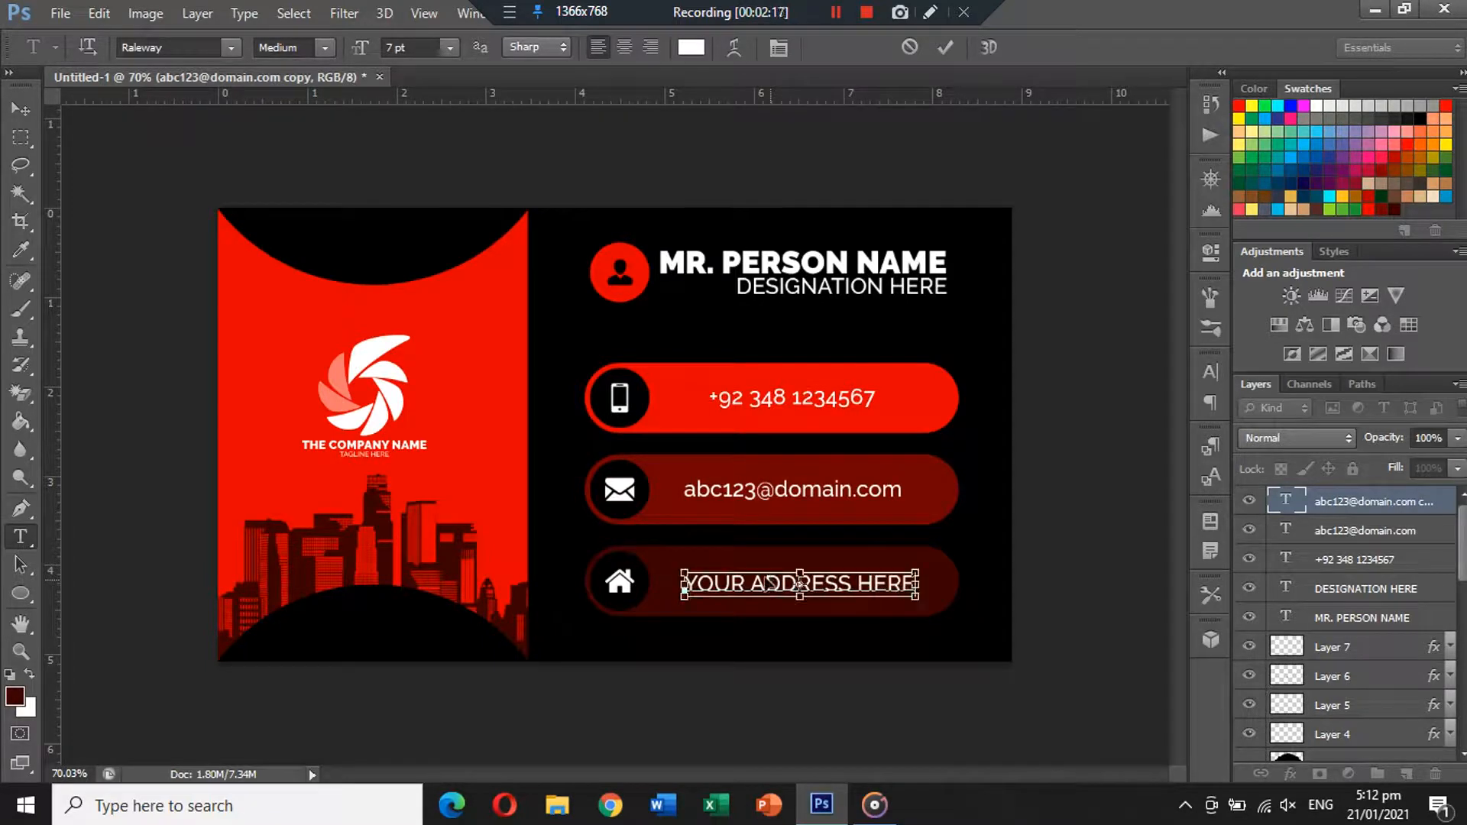
{"action": "key", "text": "ctrl+a"}
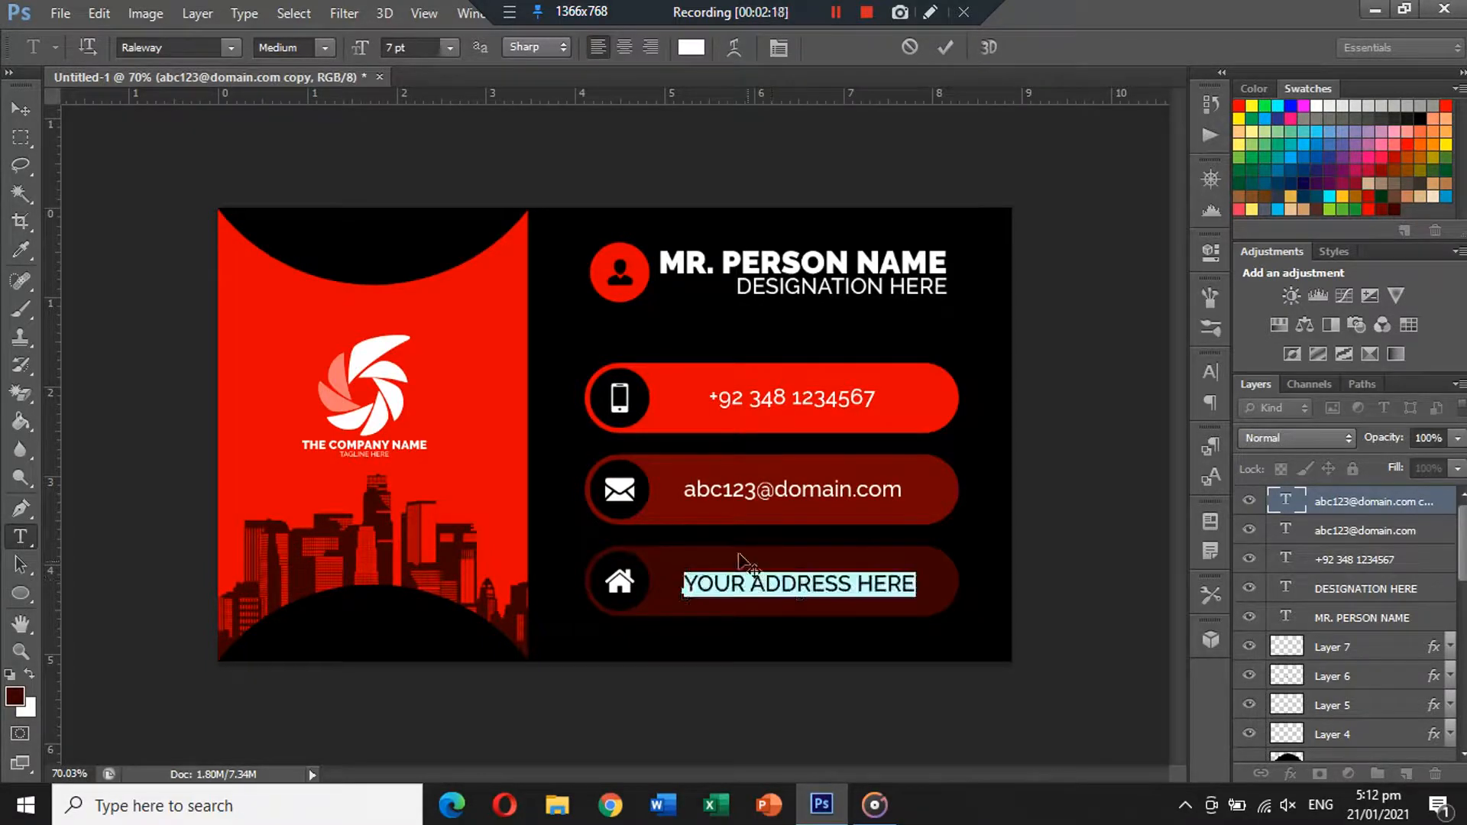
{"action": "left_click", "coordinate": [27, 109]}
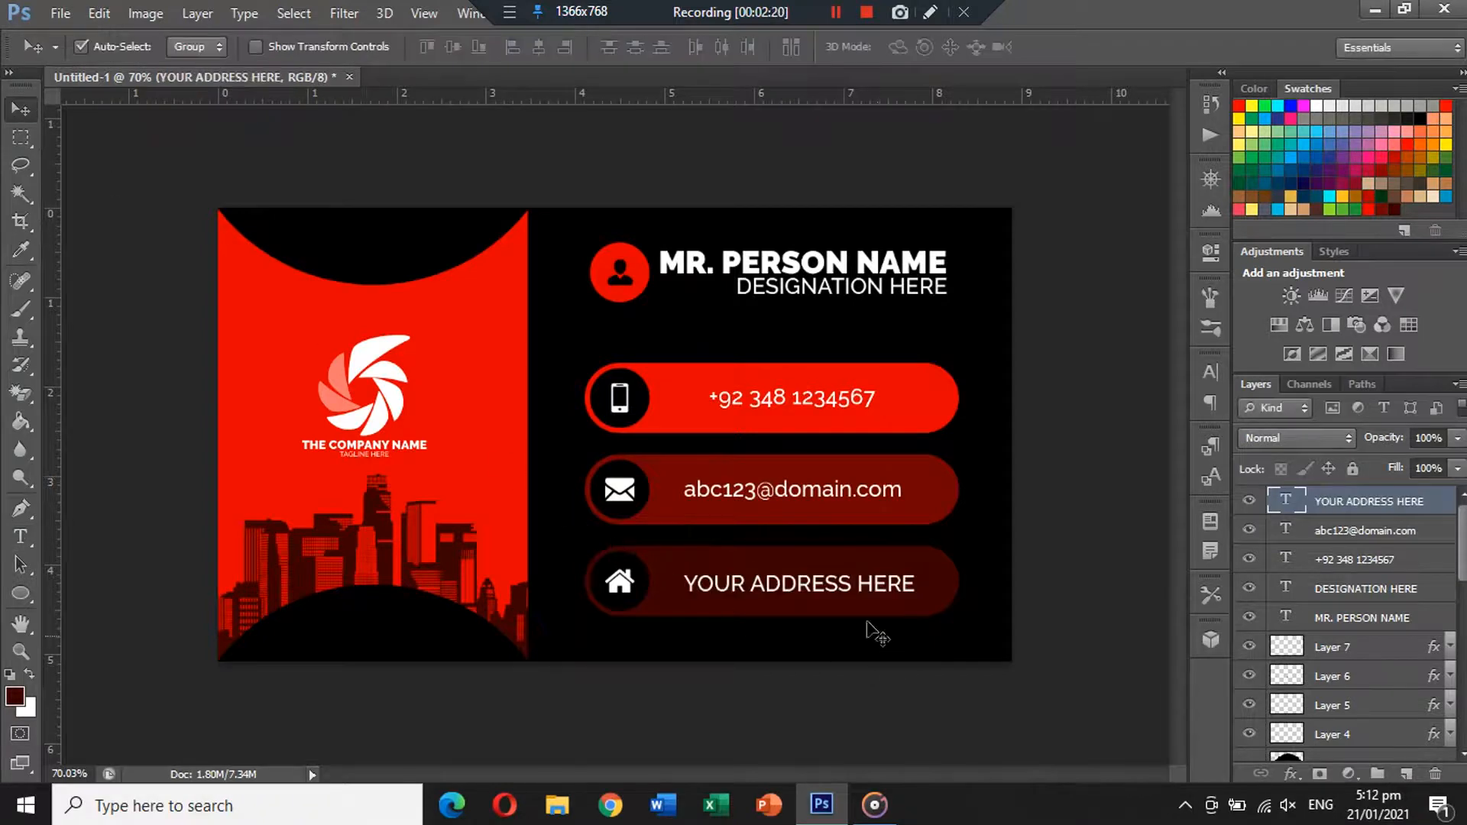
{"action": "left_click_drag", "start_coordinate": [802, 583], "coordinate": [800, 584]}
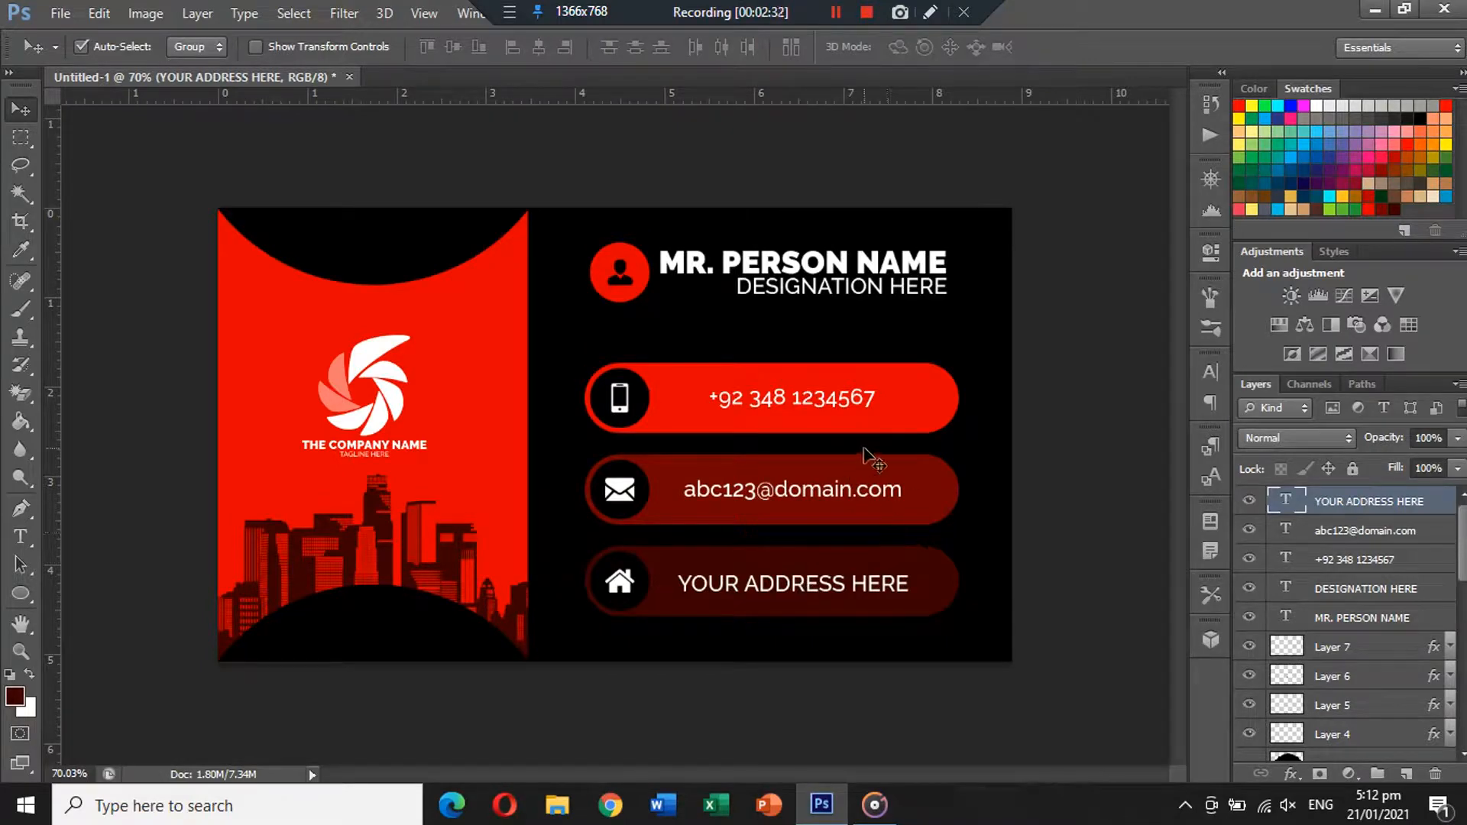
Try a dark red fill on the contact-side red panel, then restore bright red.
{"action": "left_click", "coordinate": [492, 348]}
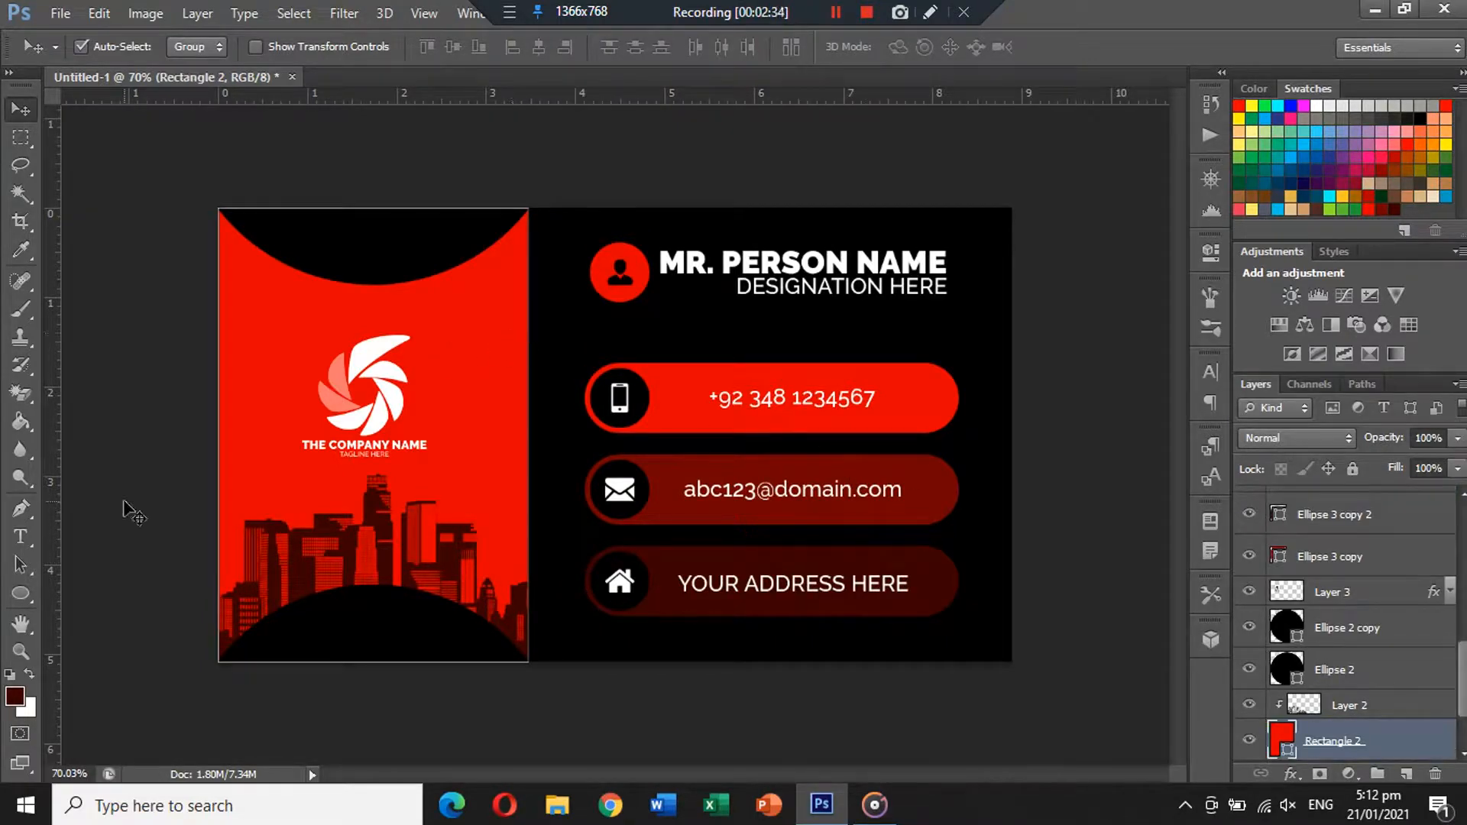
{"action": "left_click", "coordinate": [29, 593]}
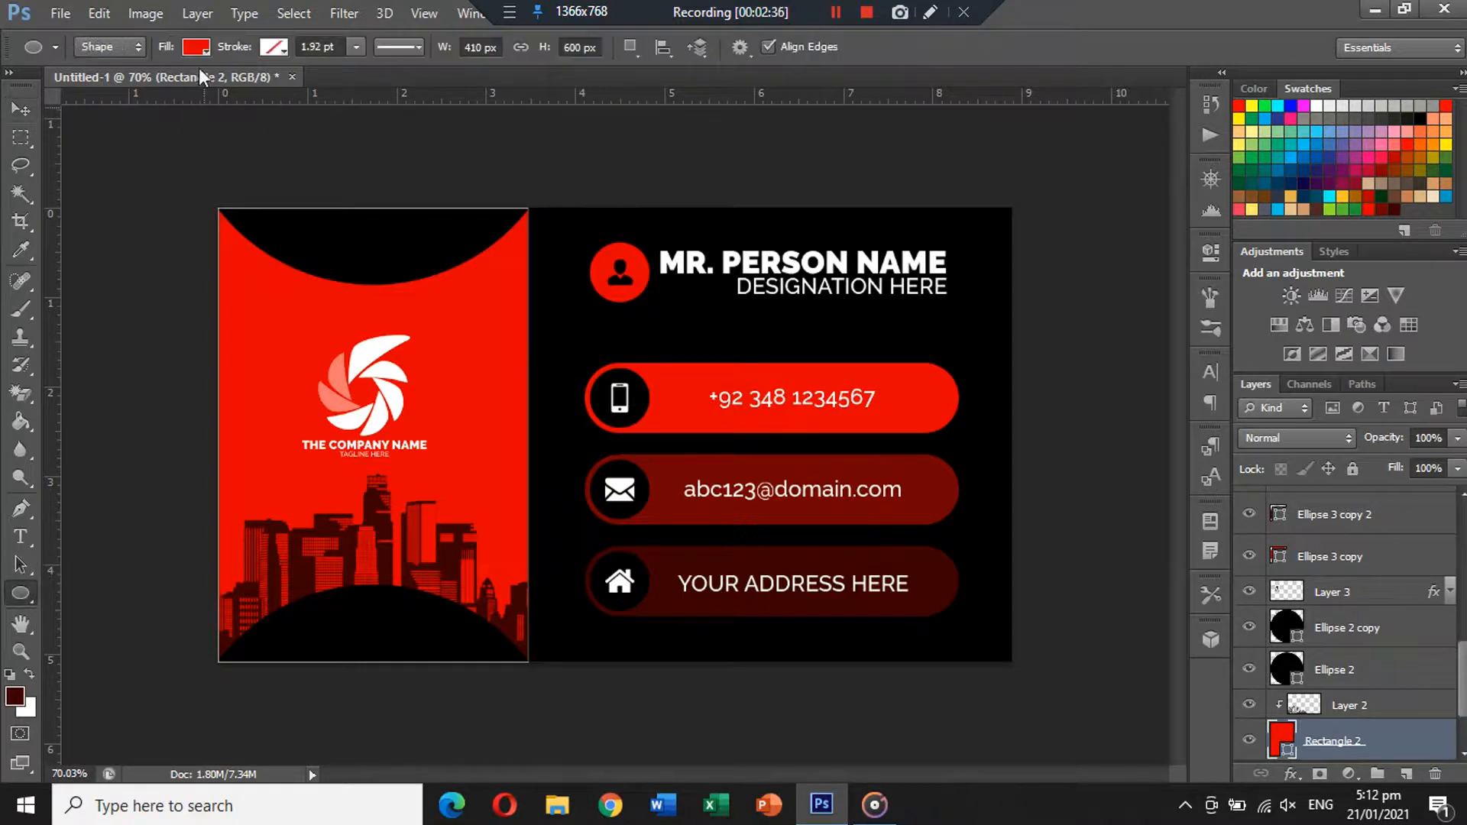
{"action": "left_click", "coordinate": [196, 48]}
{"action": "left_click", "coordinate": [116, 150]}
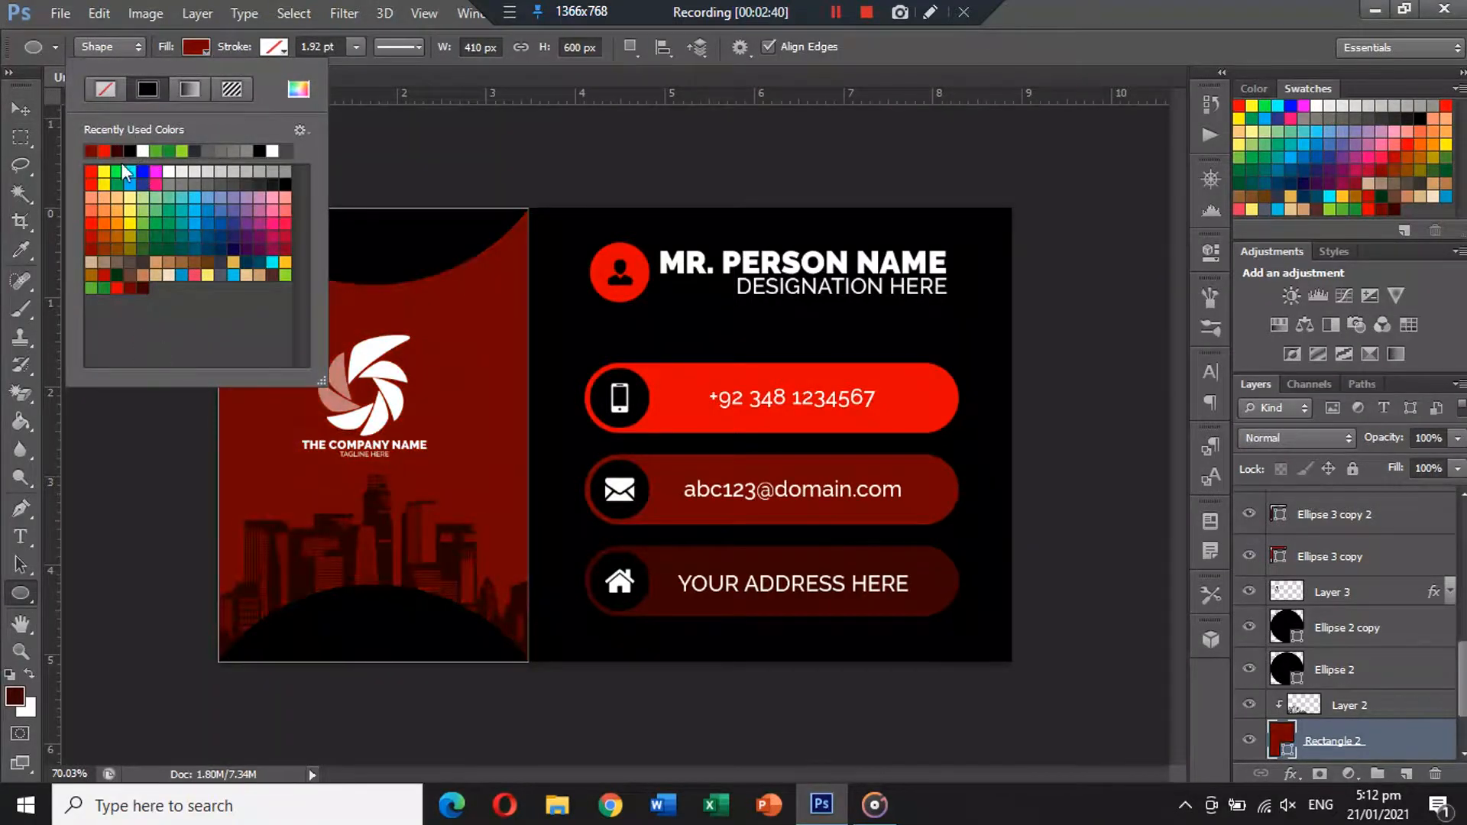
{"action": "left_click", "coordinate": [104, 150]}
{"action": "left_click", "coordinate": [16, 109]}
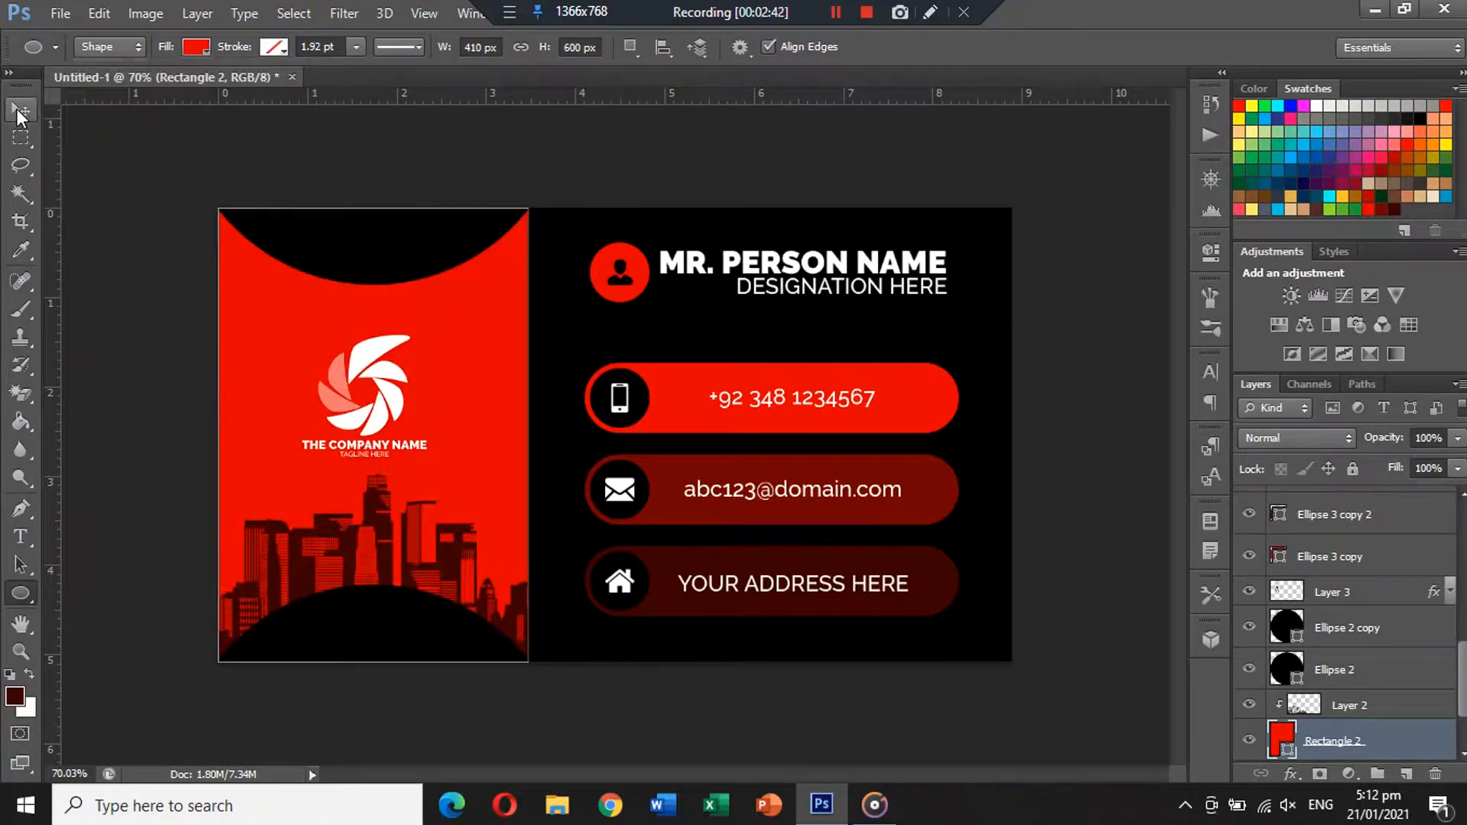
{"action": "left_click", "coordinate": [409, 145]}
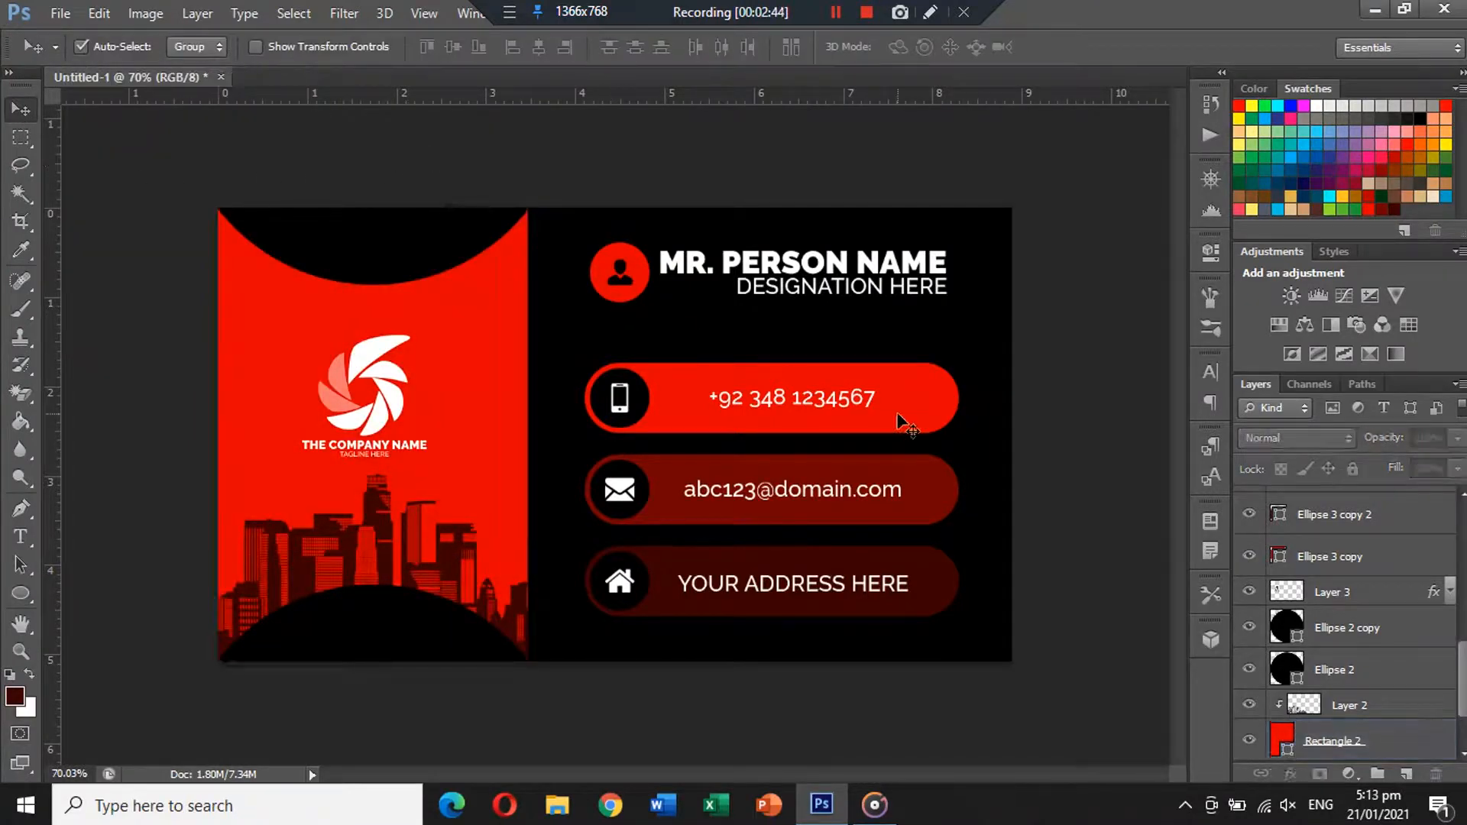
Test moving the top and bottom black ellipses, then undo both moves.
{"action": "scroll", "coordinate": [1329, 527], "scroll_direction": "up", "scroll_amount": 10}
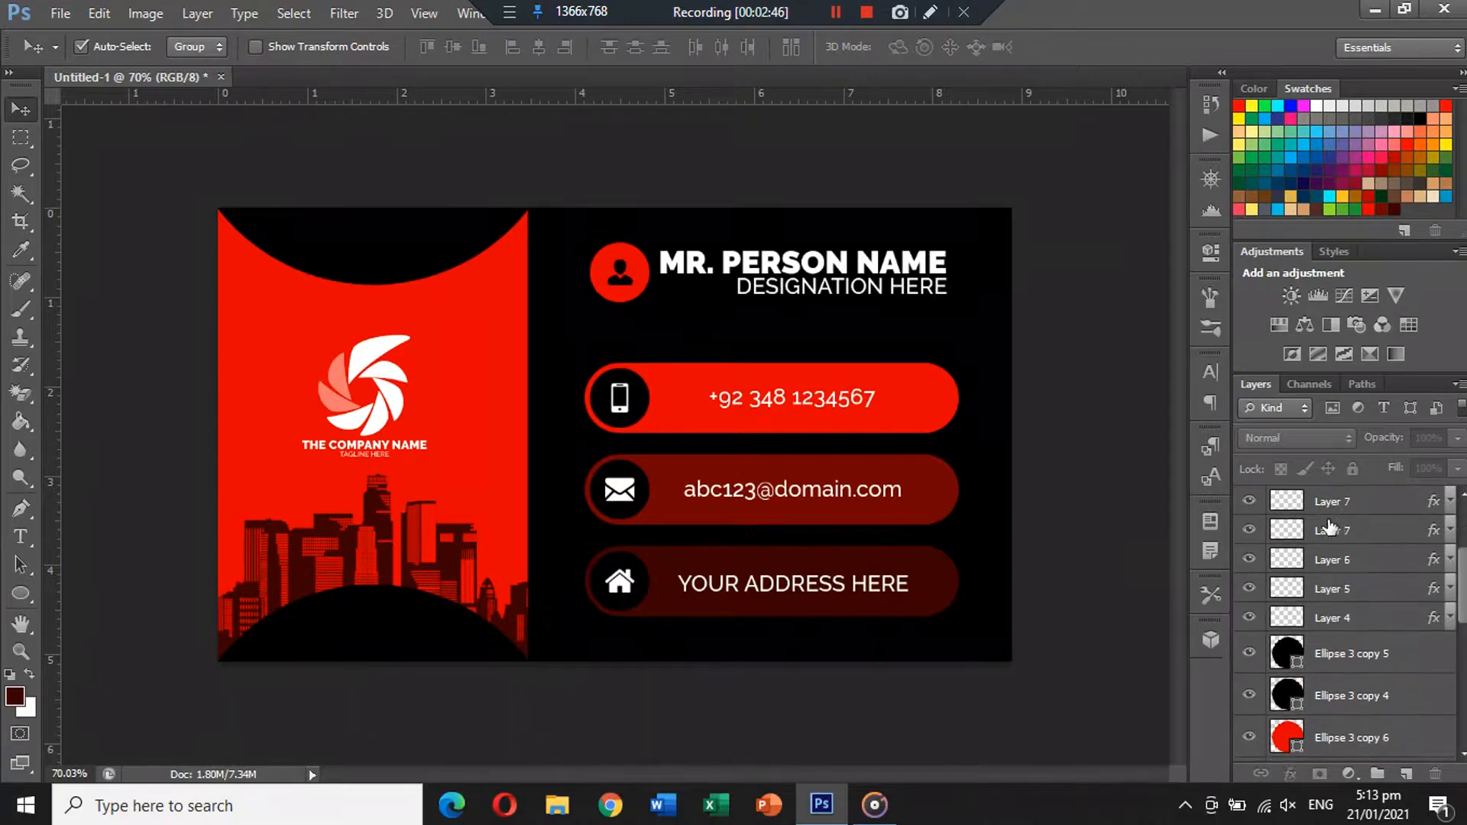
{"action": "left_click_drag", "start_coordinate": [367, 240], "coordinate": [360, 218]}
{"action": "left_click_drag", "start_coordinate": [406, 634], "coordinate": [401, 645]}
{"action": "key", "text": "ctrl+z"}
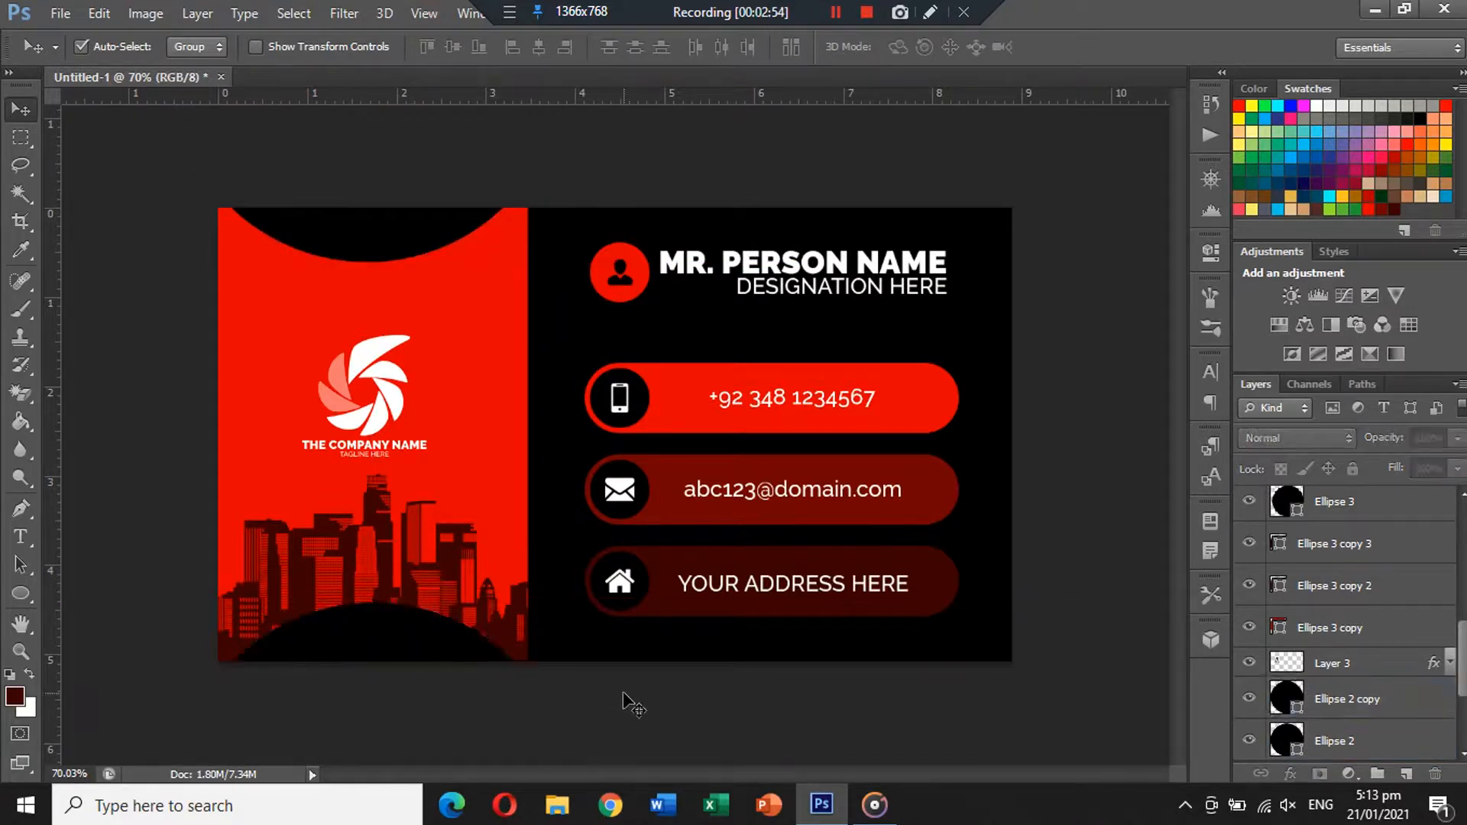
{"action": "key", "text": "ctrl+alt+z"}
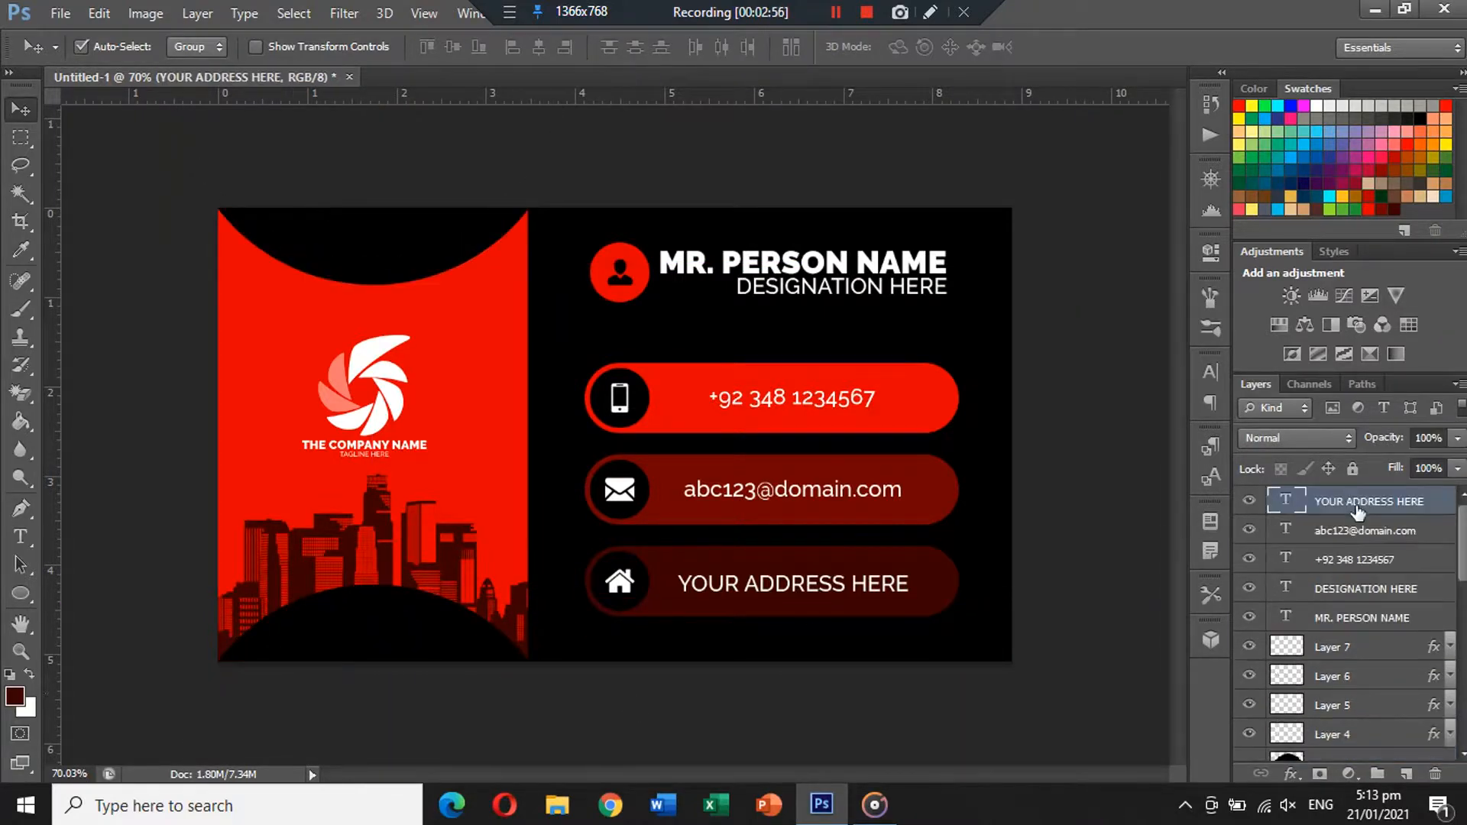
{"action": "scroll", "coordinate": [1368, 581], "scroll_direction": "down", "scroll_amount": 8}
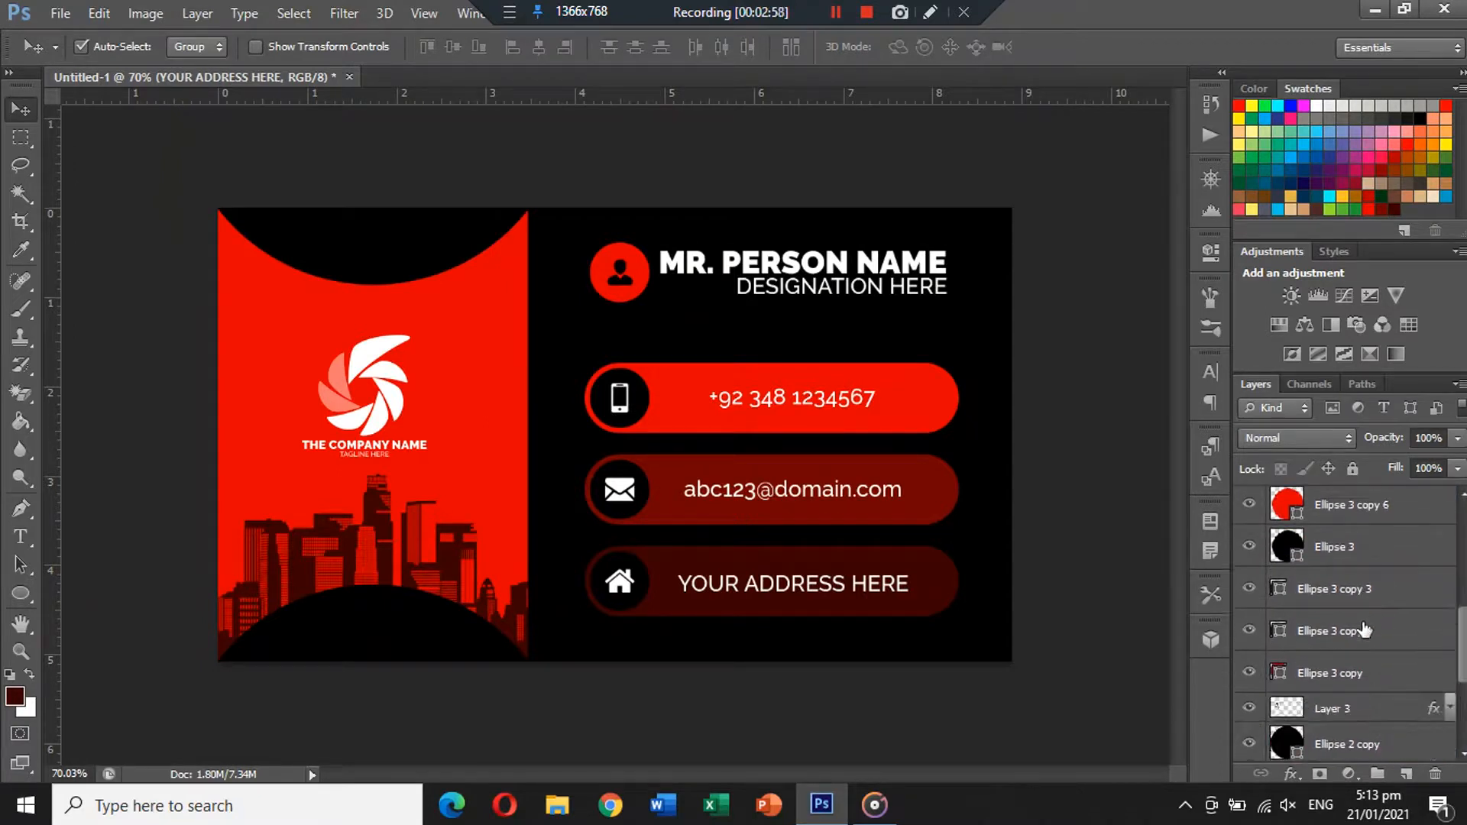
{"action": "scroll", "coordinate": [1365, 628], "scroll_direction": "down", "scroll_amount": 3}
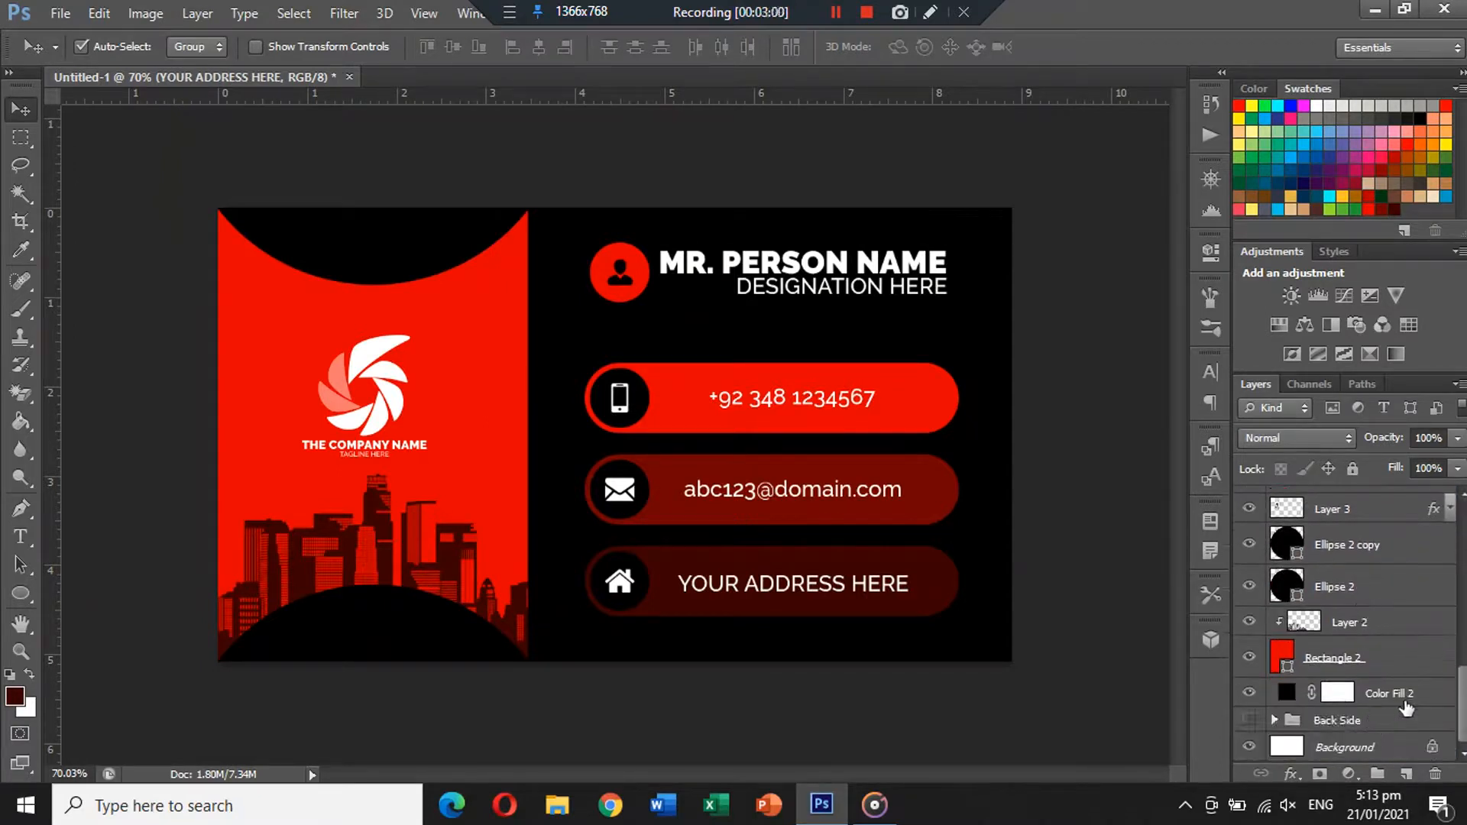
Group the contact-side layers as 'Front Side' and preview each side by toggling group visibility.
{"action": "left_click", "coordinate": [1429, 702], "text": "shift"}
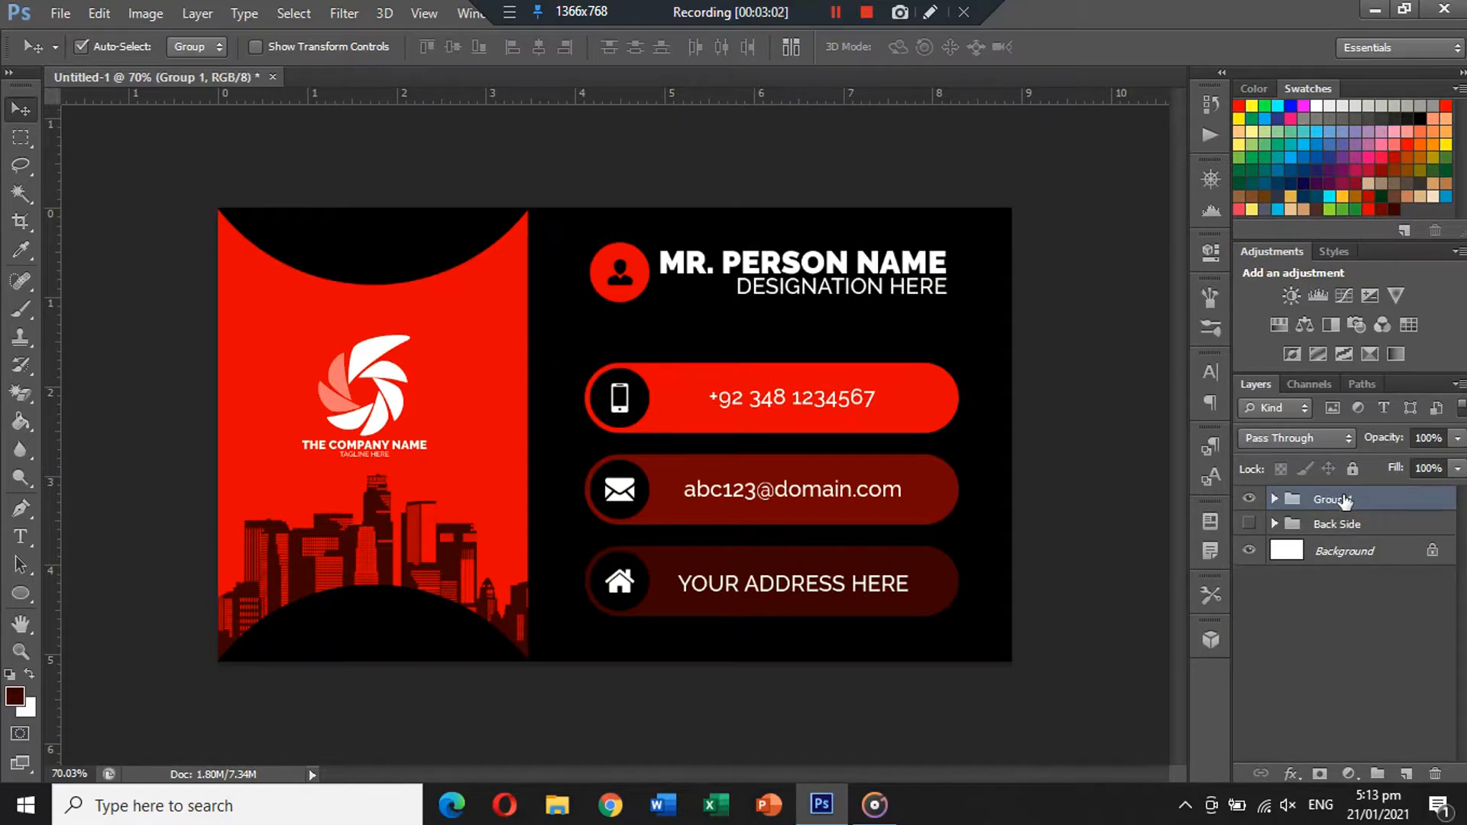
{"action": "type", "text": "Side"}
{"action": "left_click", "coordinate": [1248, 524]}
{"action": "left_click", "coordinate": [1249, 498]}
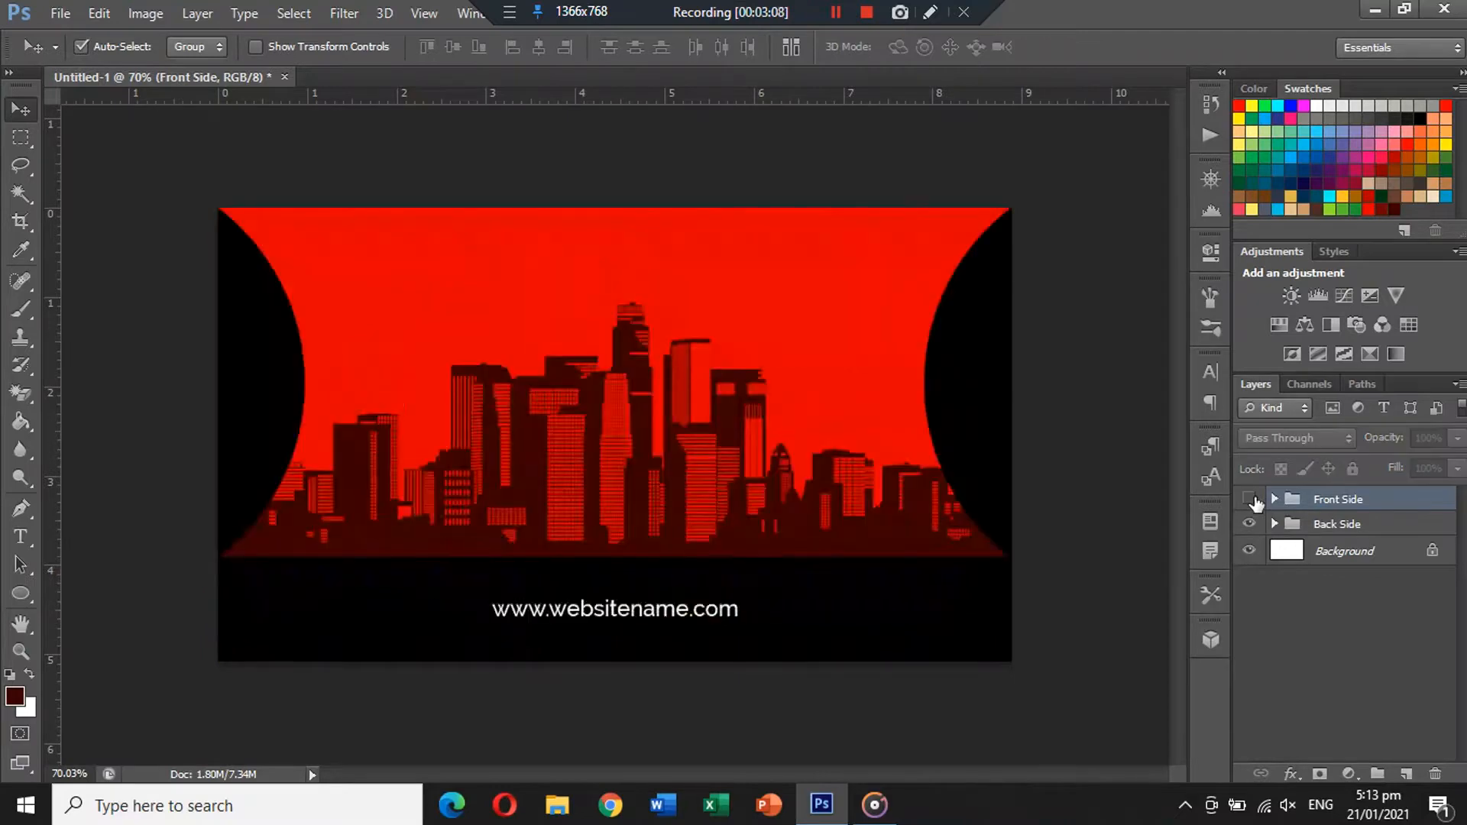
{"action": "left_click", "coordinate": [1249, 499]}
{"action": "left_click", "coordinate": [1249, 524]}
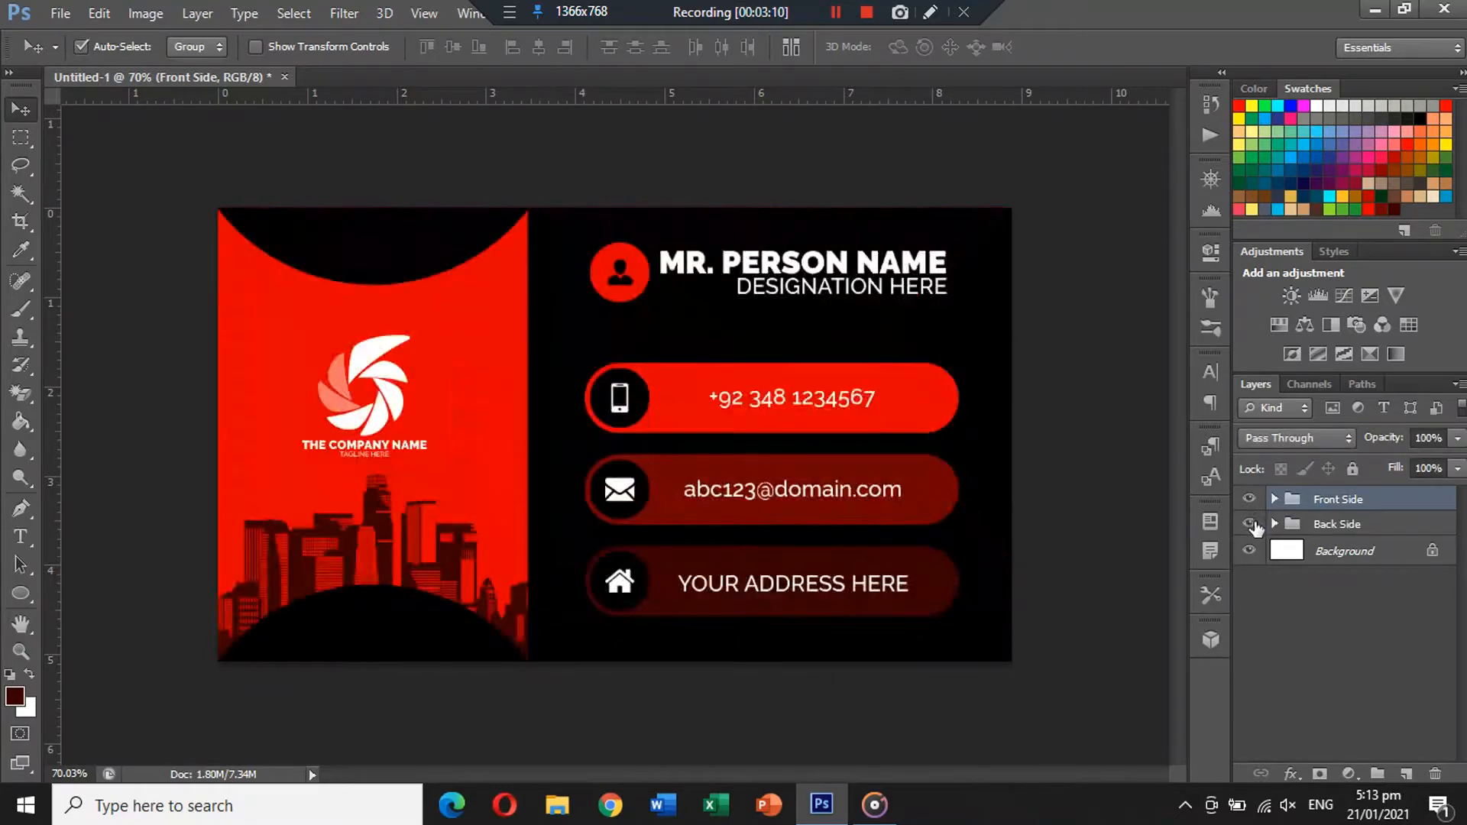